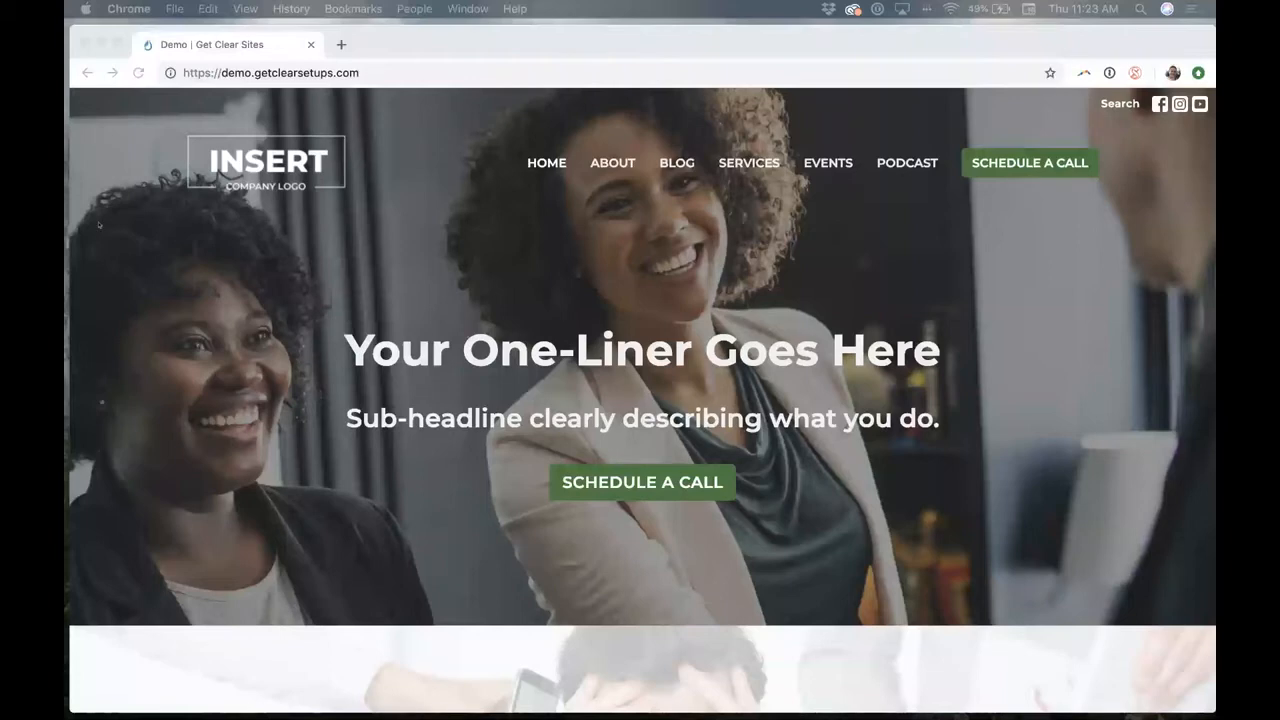
# Look over the demo home page's opening one-liner banner and problem statement section, returning to the banner.
pyautogui.scroll(-2, 105, 231)
pyautogui.scroll(-3, 105, 231)
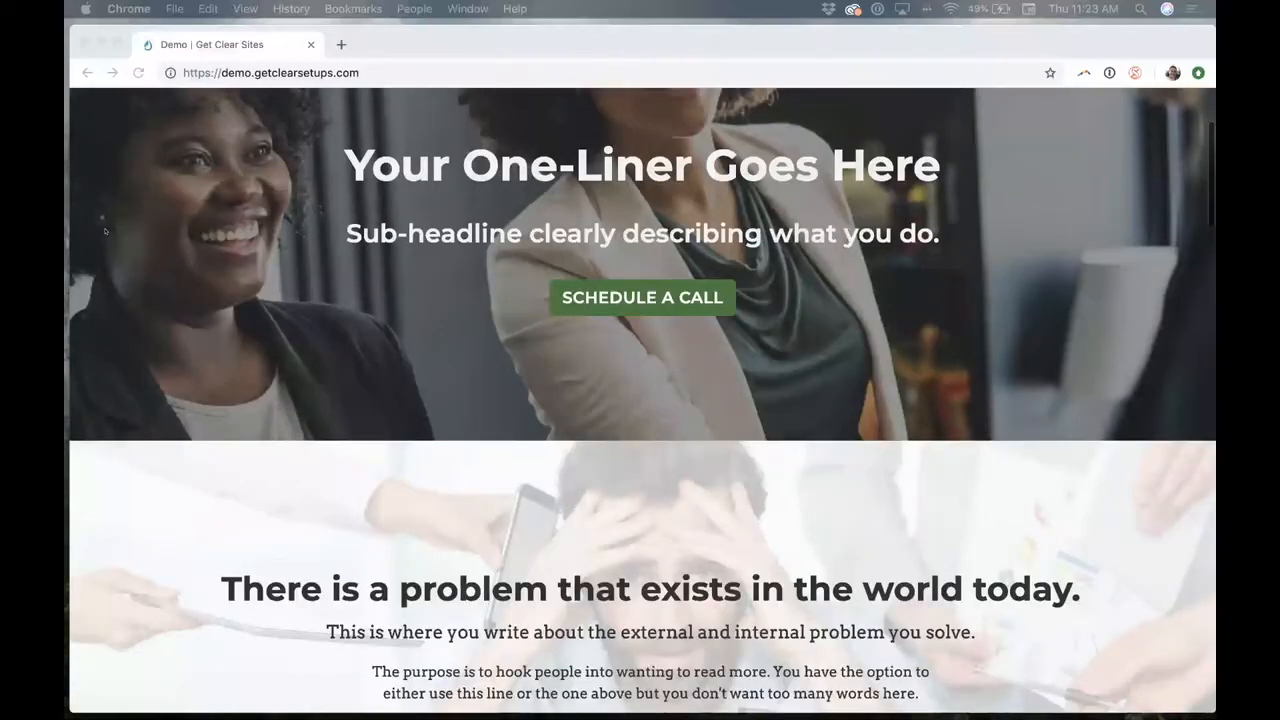
pyautogui.scroll(-5, 105, 231)
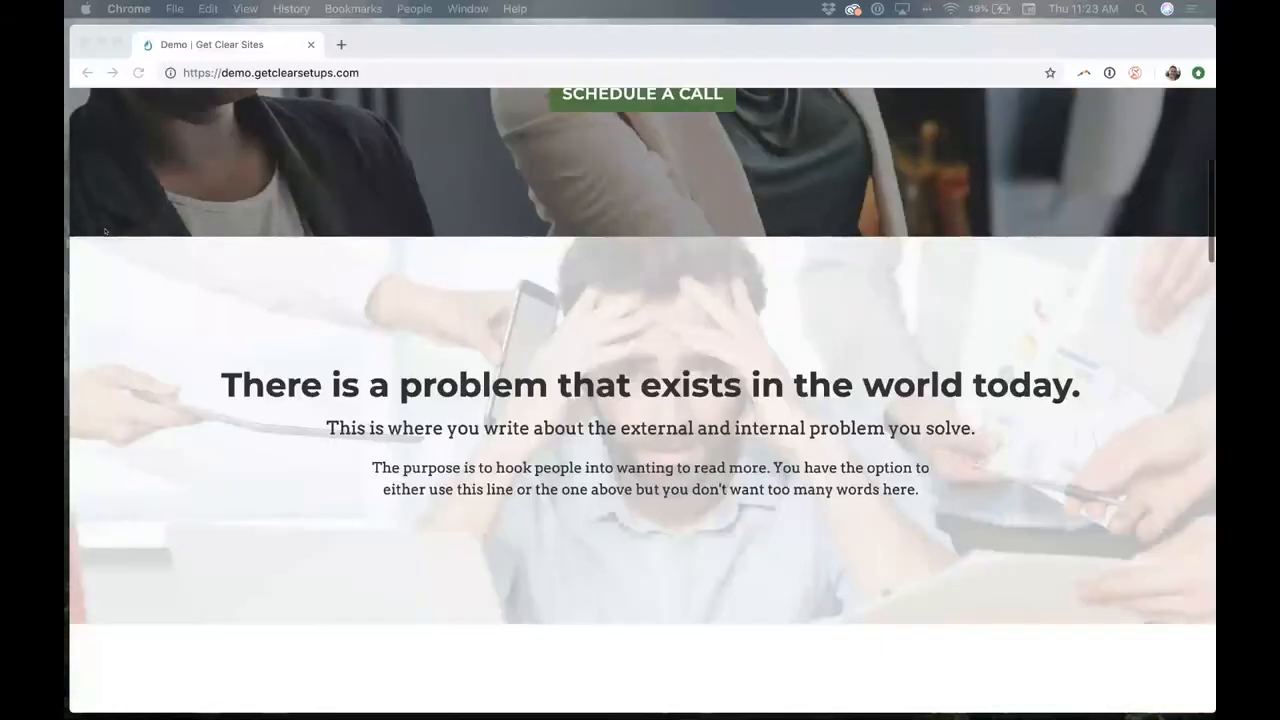
pyautogui.scroll(-1, 105, 231)
pyautogui.scroll(-2, 105, 231)
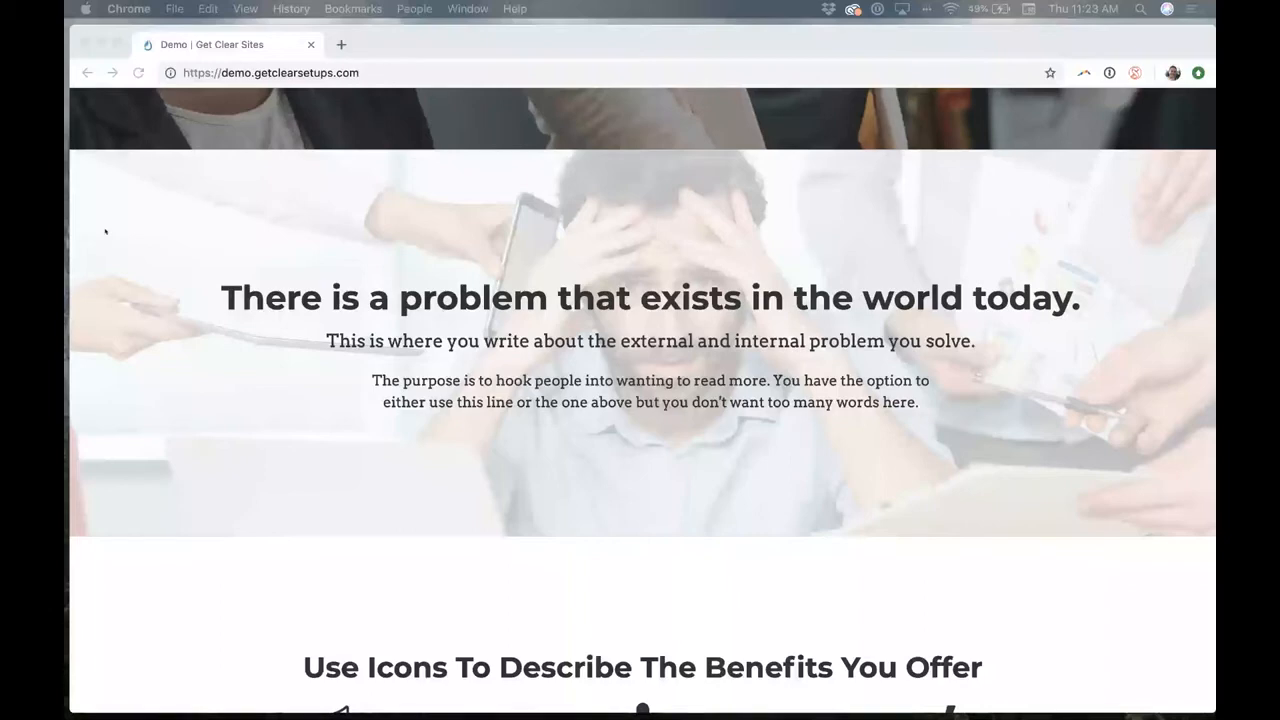
pyautogui.scroll(-2, 105, 232)
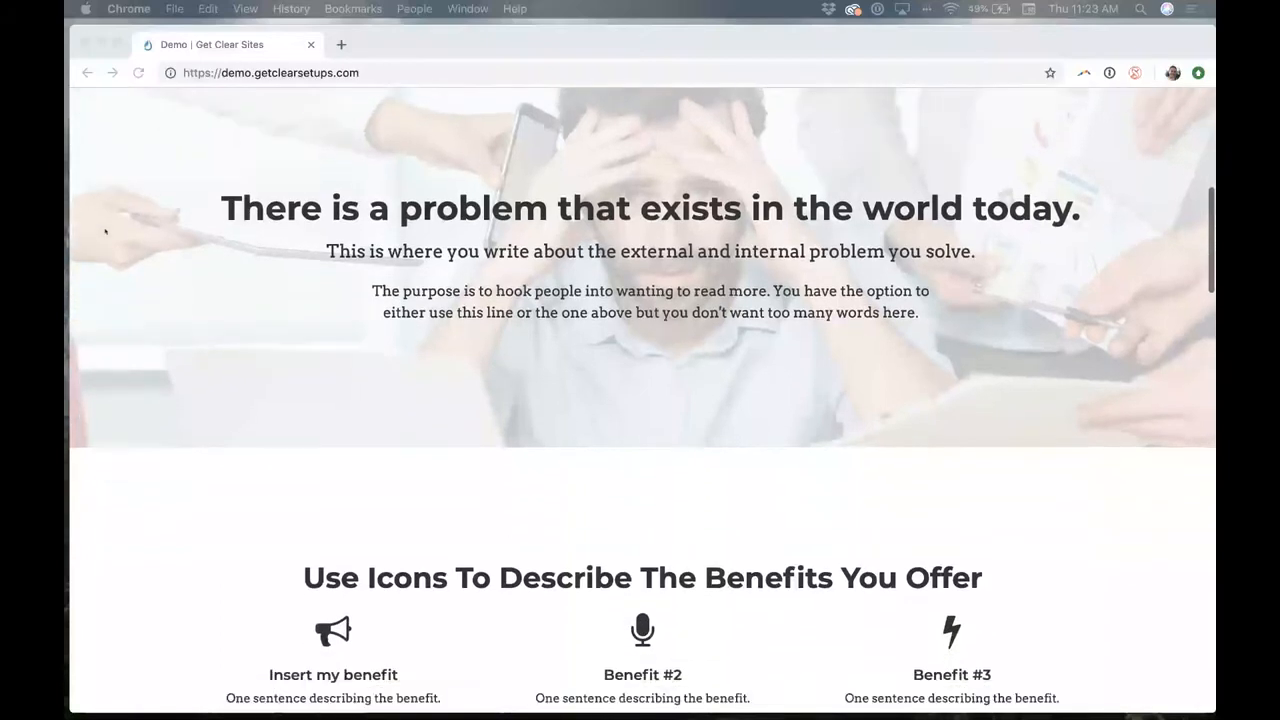
pyautogui.scroll(-2, 105, 232)
pyautogui.scroll(1, 105, 232)
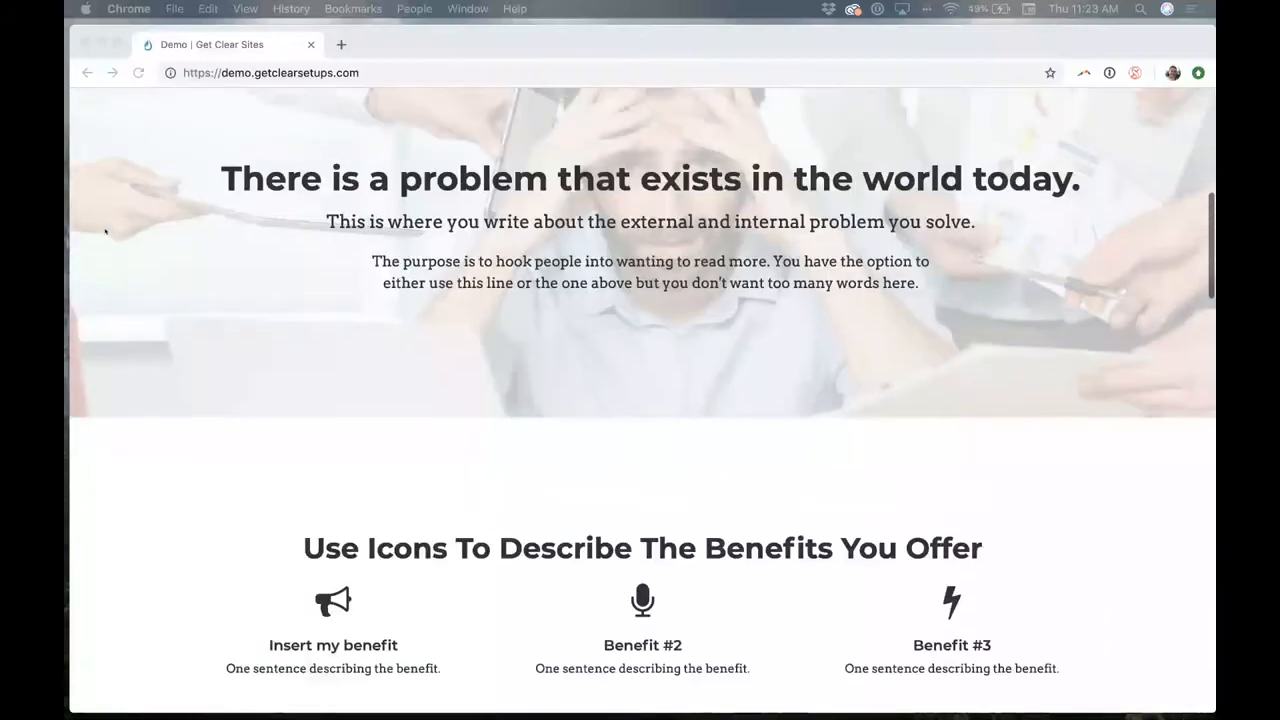
pyautogui.scroll(8, 105, 232)
pyautogui.scroll(4, 105, 232)
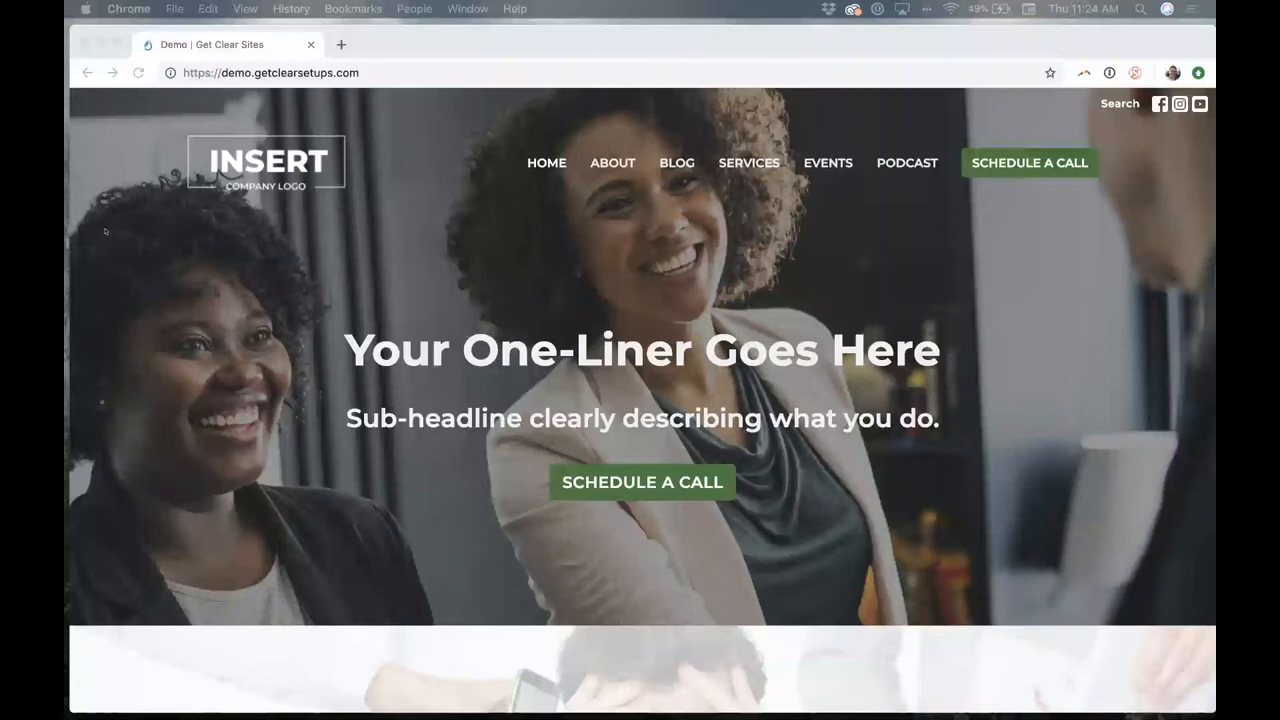
# Review the home page from the opening banner through the problem statement to the three icon-based benefits.
pyautogui.scroll(-3, 301, 307)
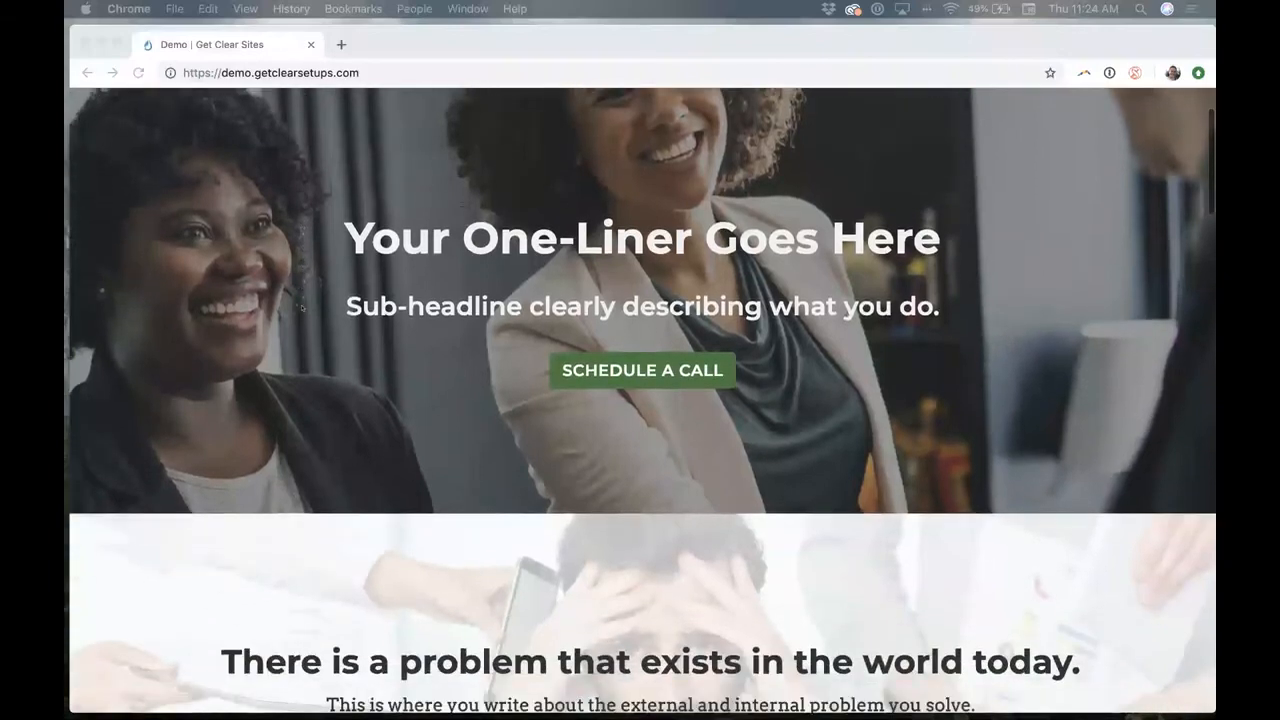
pyautogui.scroll(-1, 301, 307)
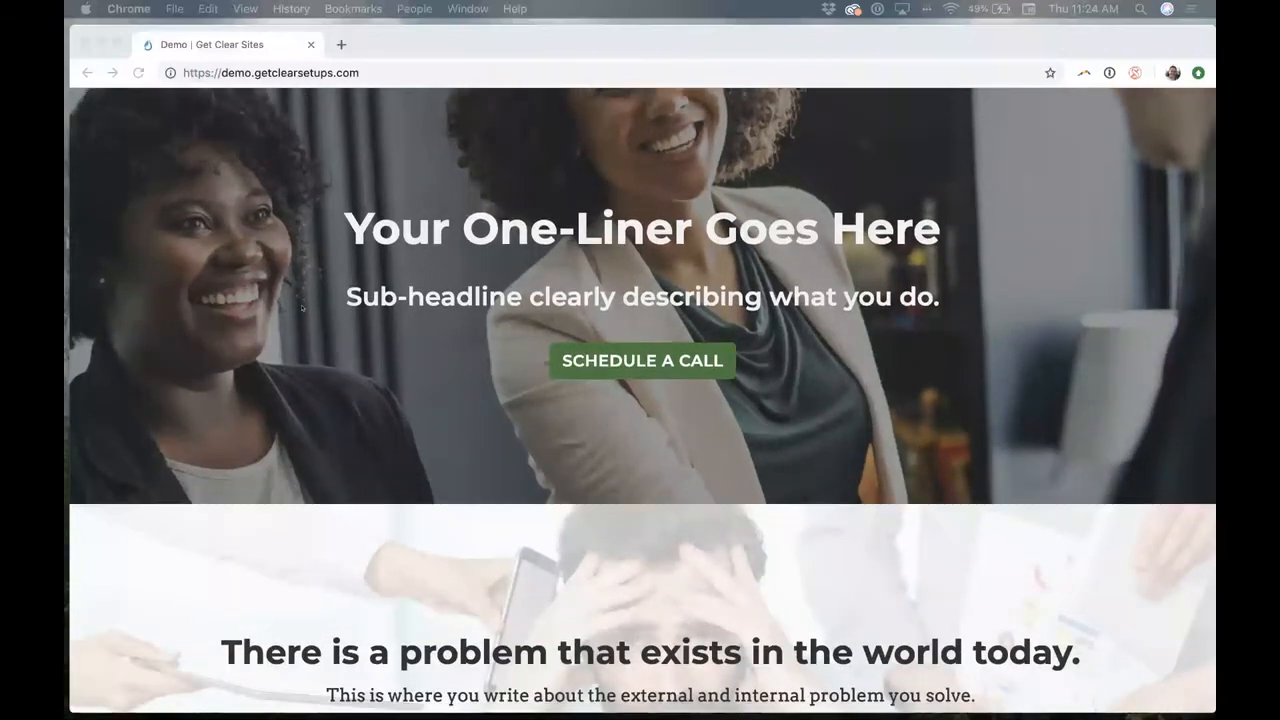
pyautogui.scroll(-4, 301, 307)
pyautogui.scroll(-1, 301, 307)
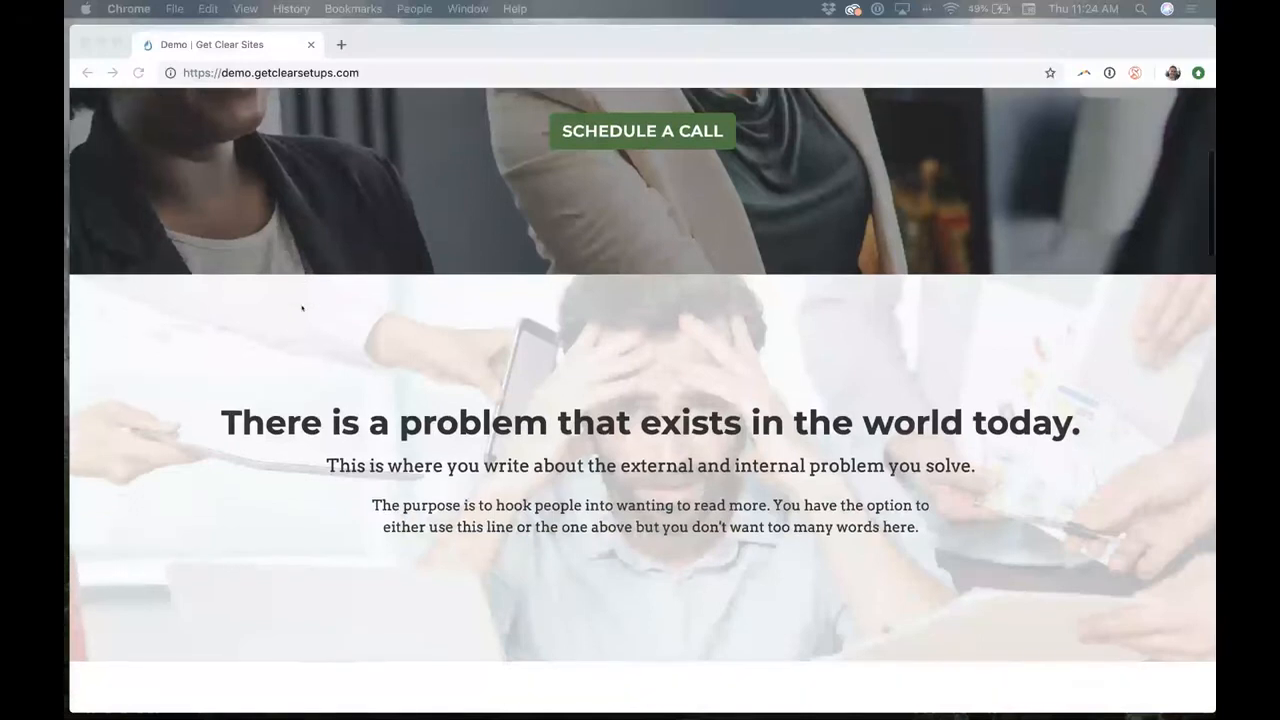
pyautogui.scroll(-3, 301, 307)
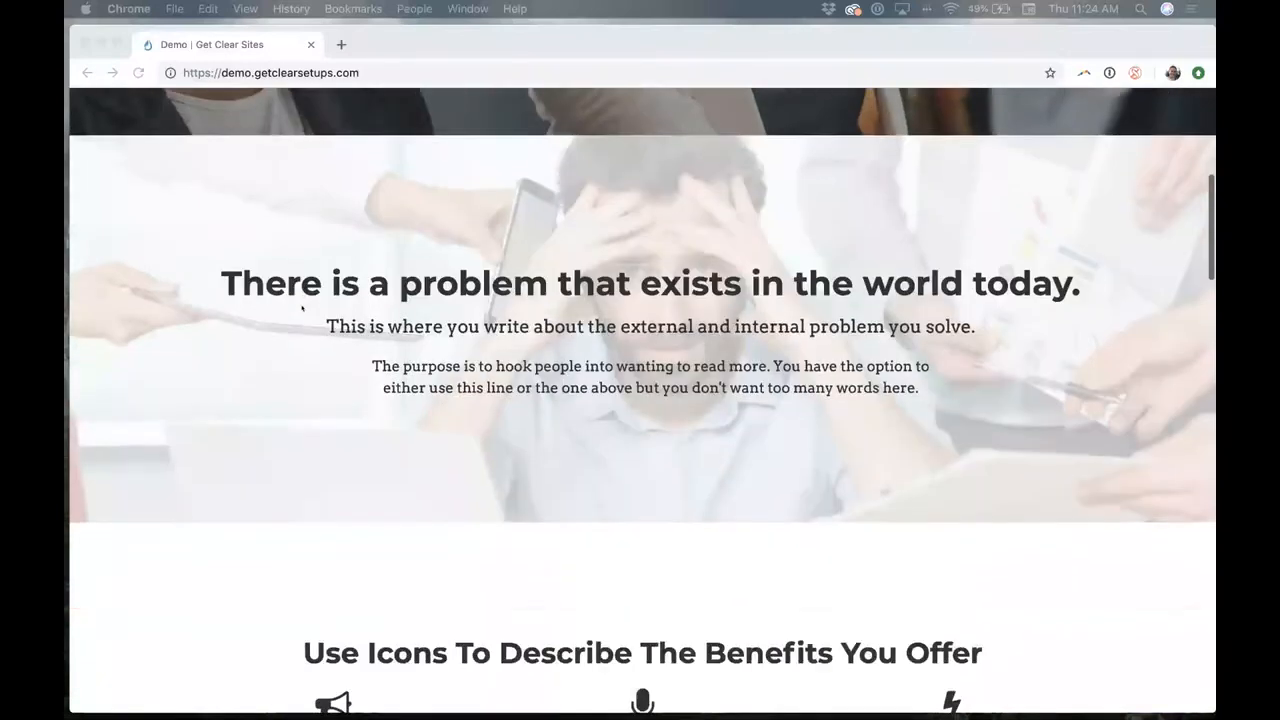
pyautogui.scroll(-5, 301, 307)
pyautogui.scroll(-1, 302, 308)
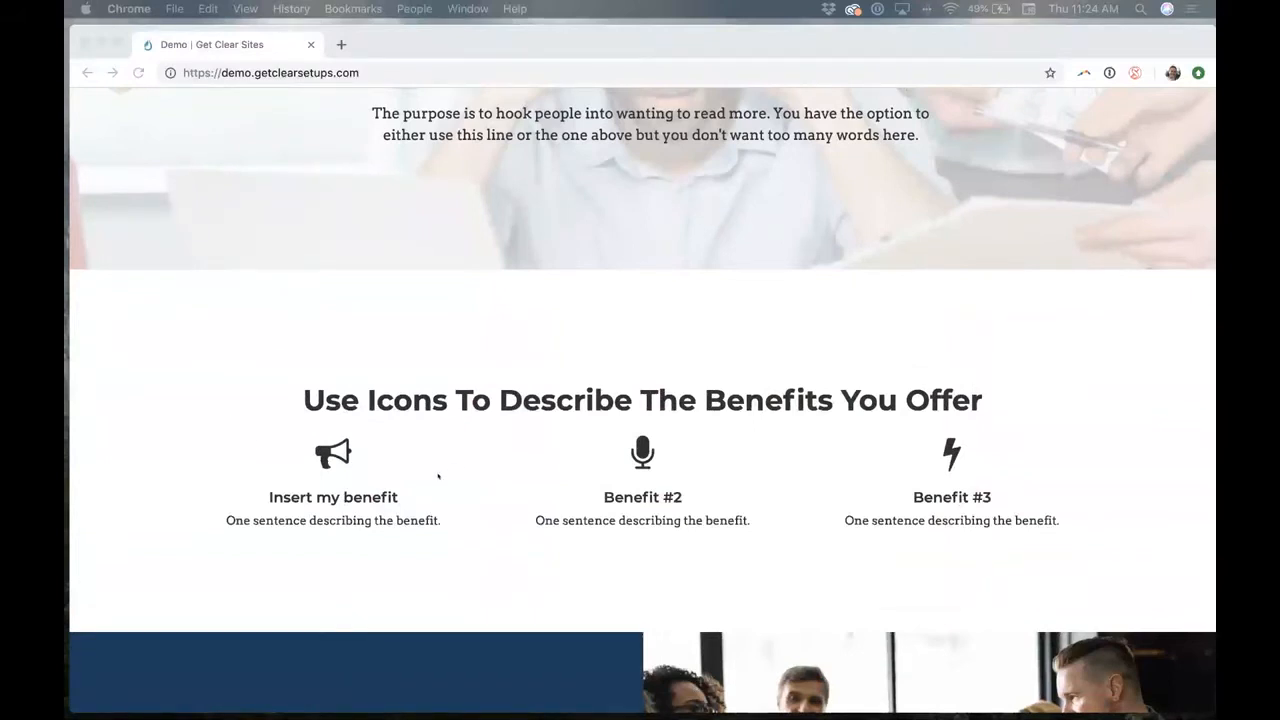
pyautogui.scroll(-3, 438, 476)
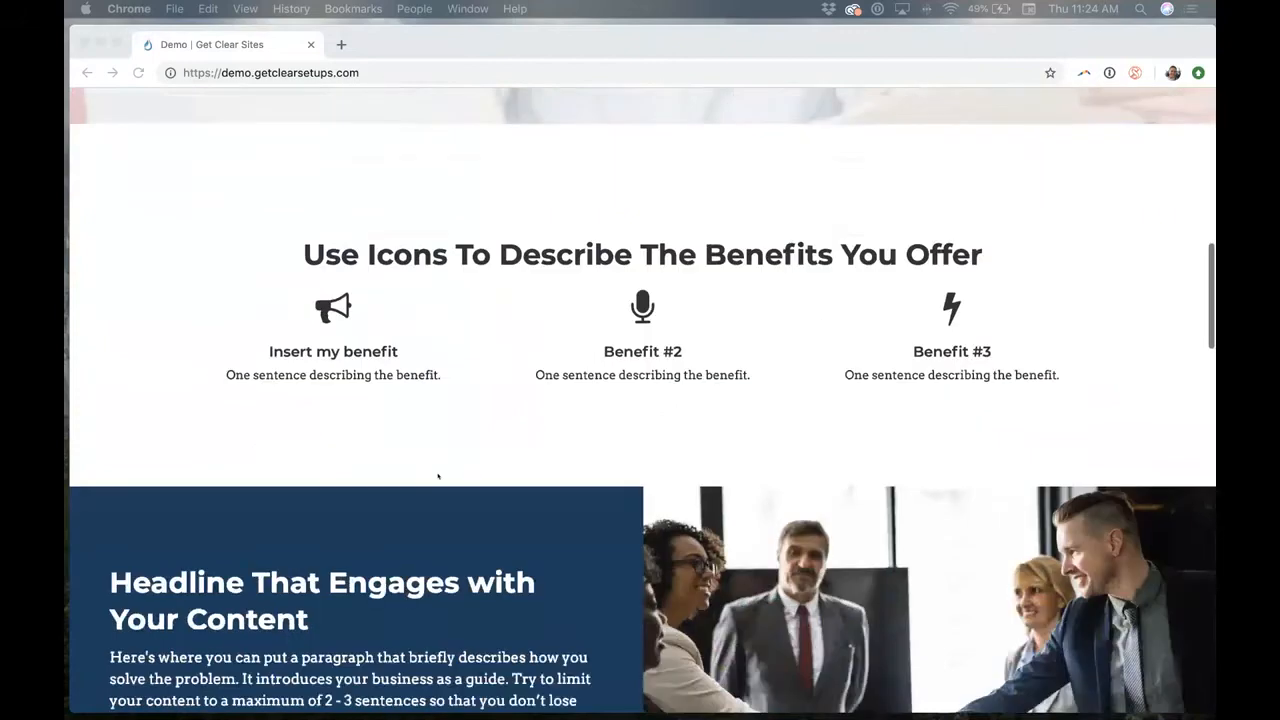
pyautogui.scroll(-1, 438, 476)
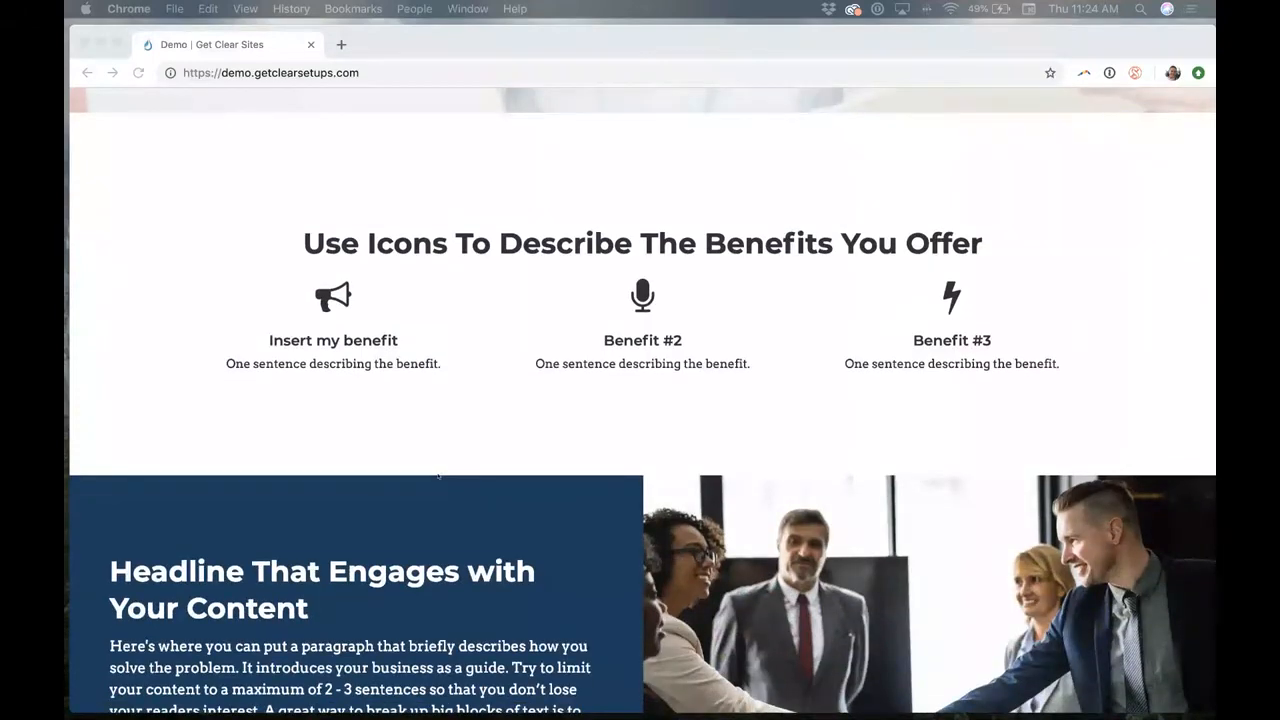
pyautogui.scroll(-1, 438, 476)
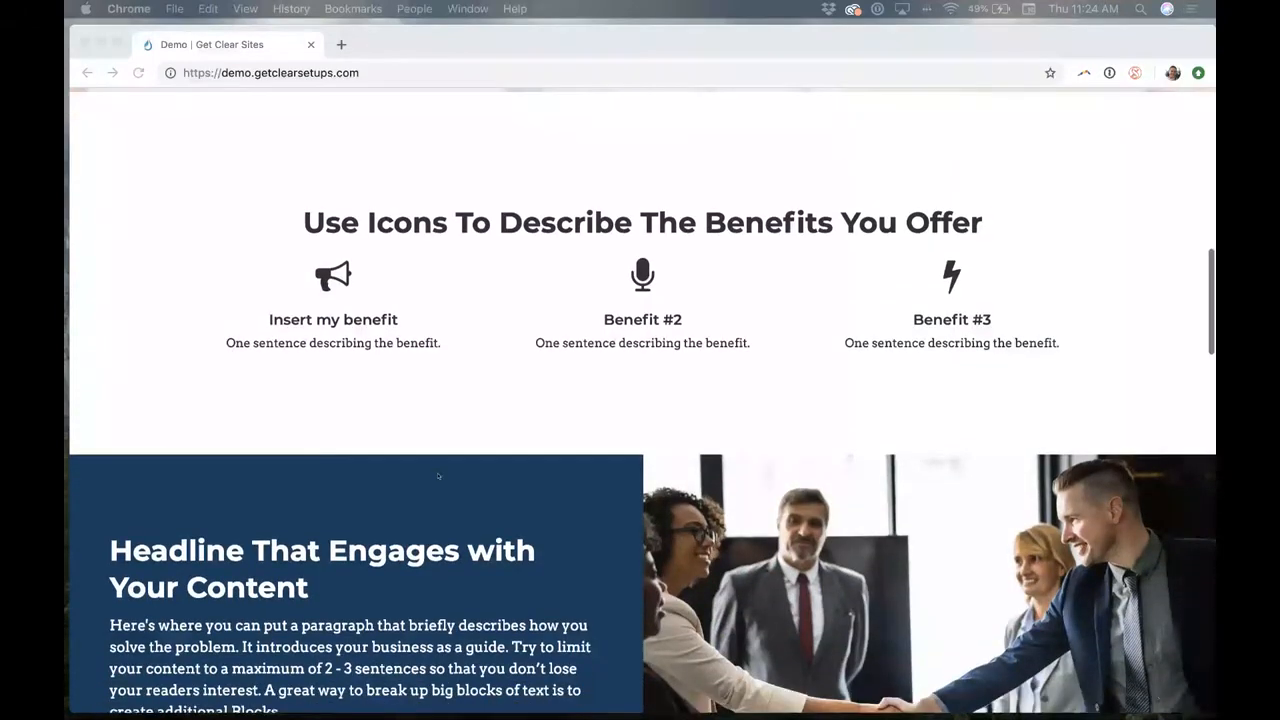
# Examine the engaging headline block, the "Introducing You, The Guide" section and the customer testimonial.
pyautogui.scroll(-3, 438, 476)
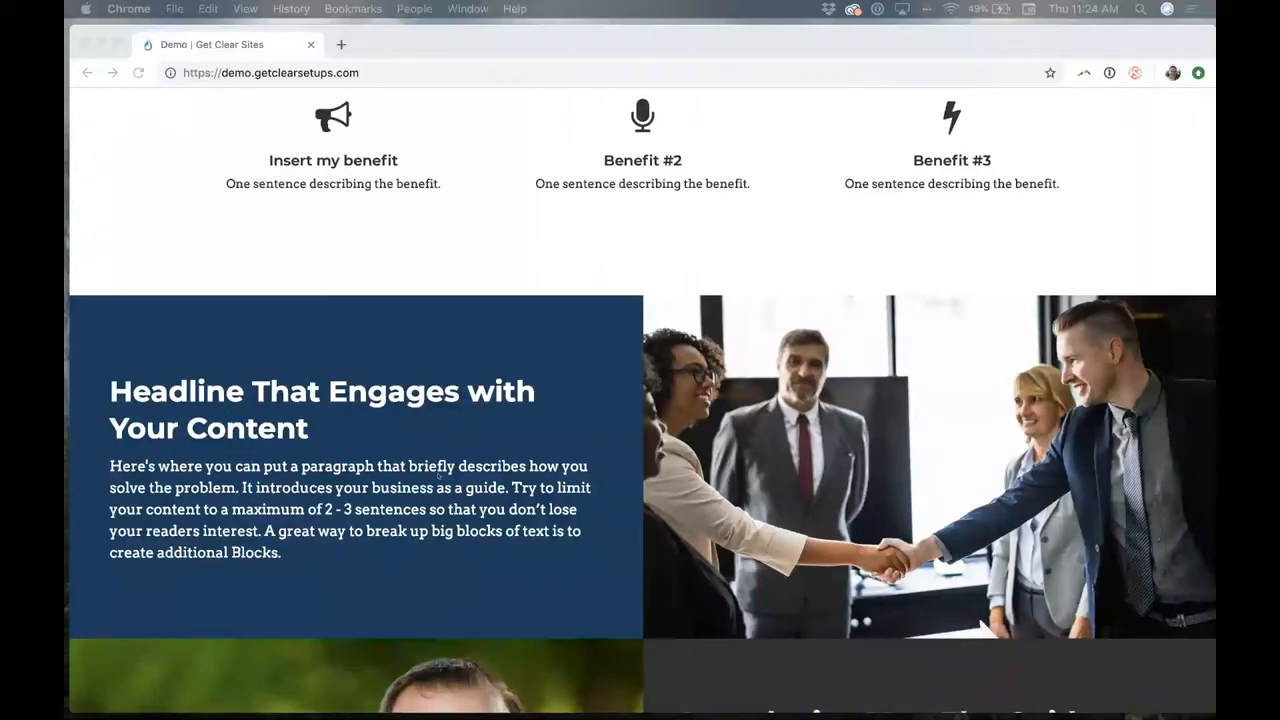
pyautogui.scroll(-2, 438, 476)
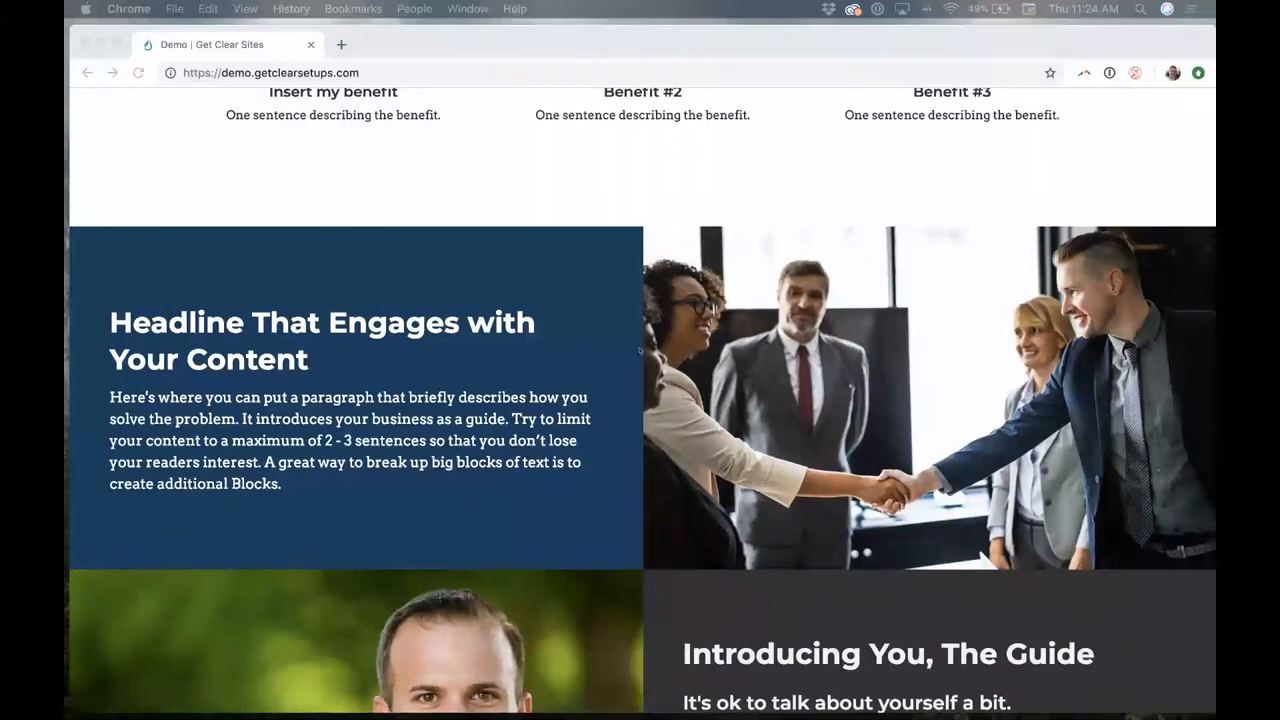
pyautogui.scroll(-1, 640, 350)
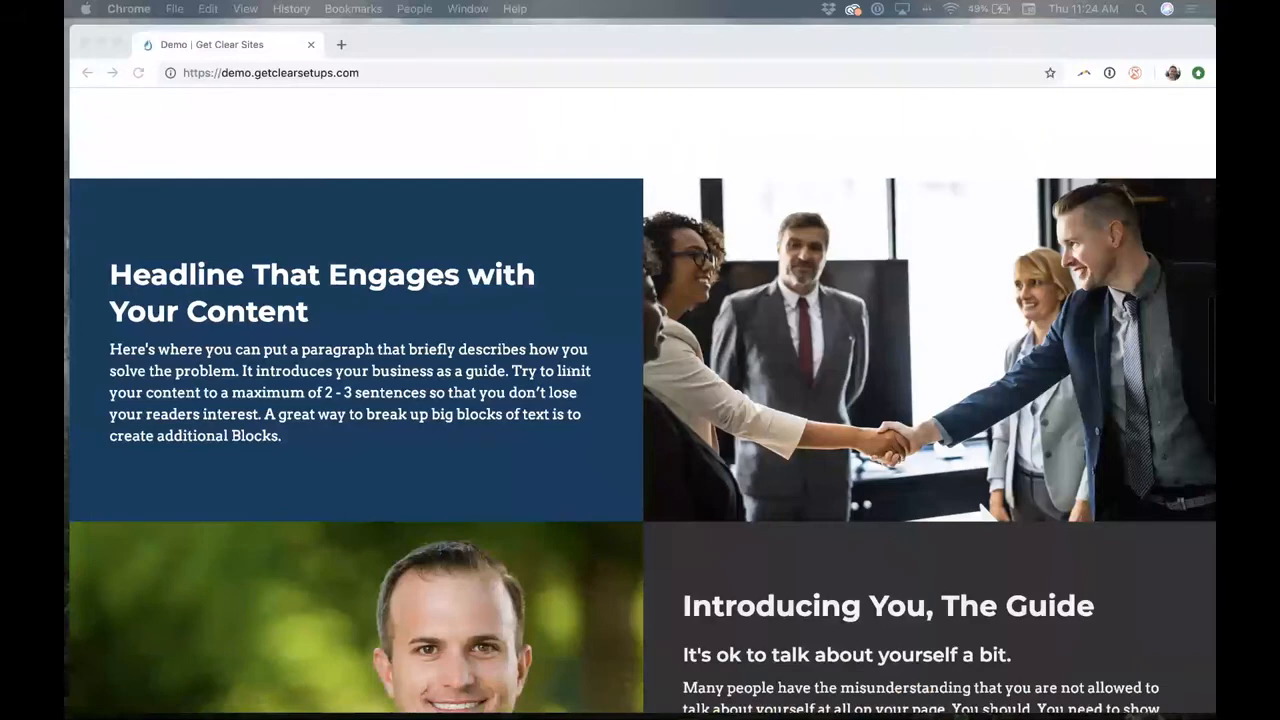
pyautogui.scroll(-3, 570, 370)
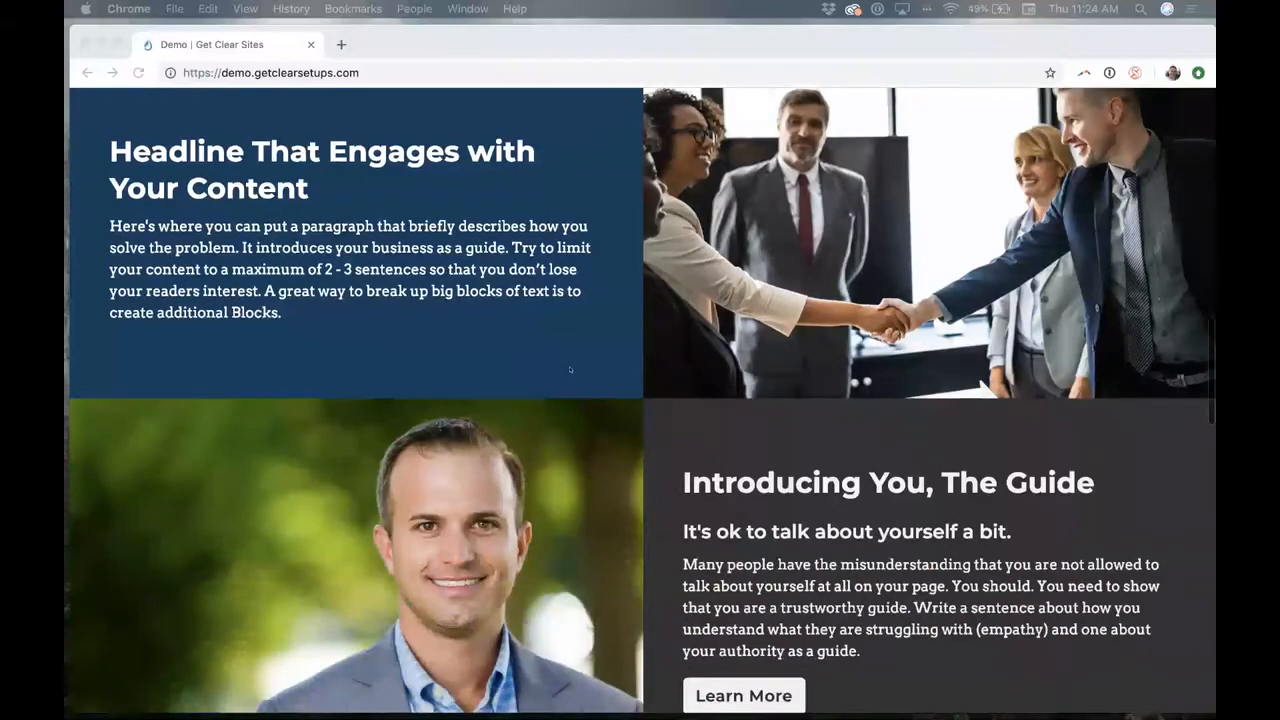
pyautogui.scroll(-4, 570, 370)
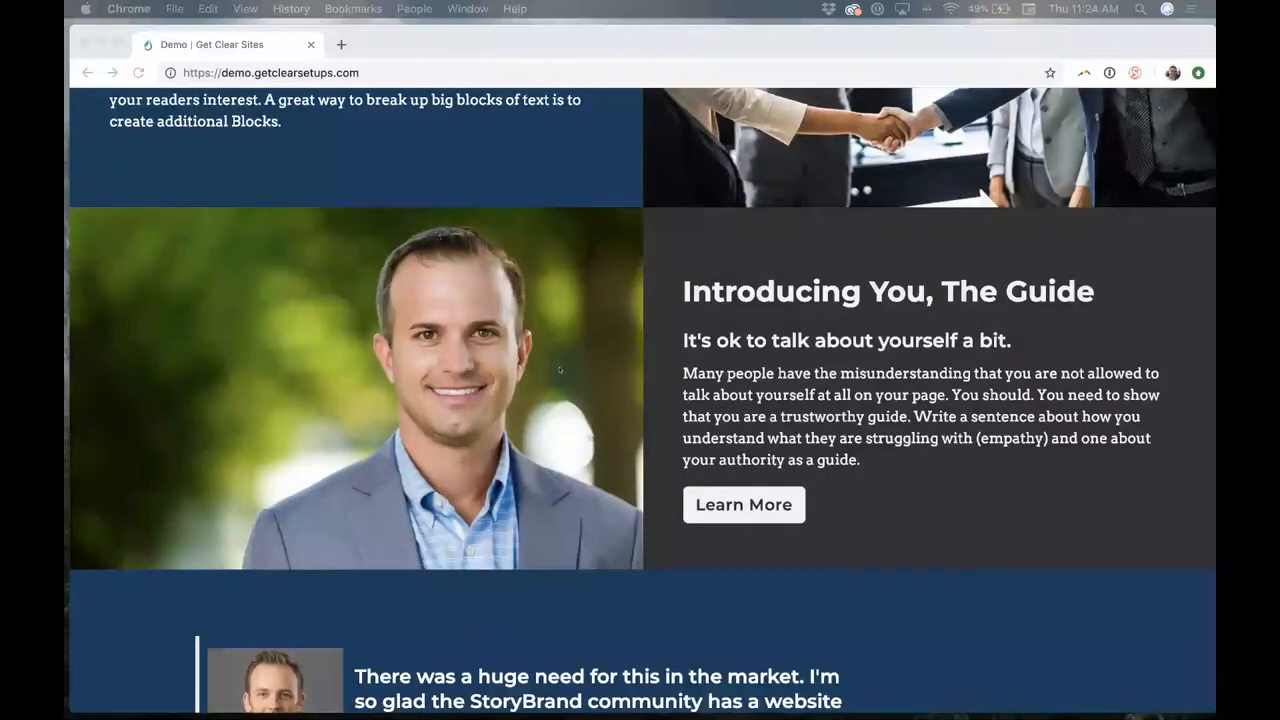
pyautogui.scroll(-2, 560, 370)
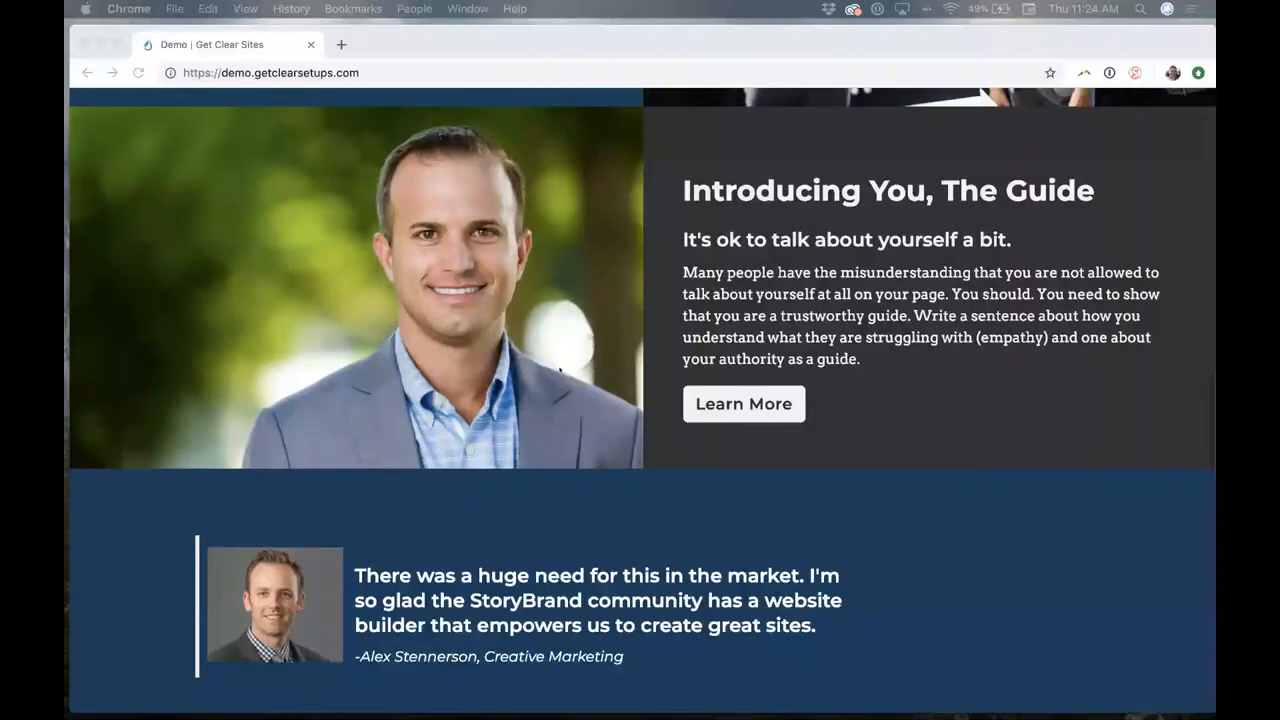
pyautogui.scroll(-1, 560, 370)
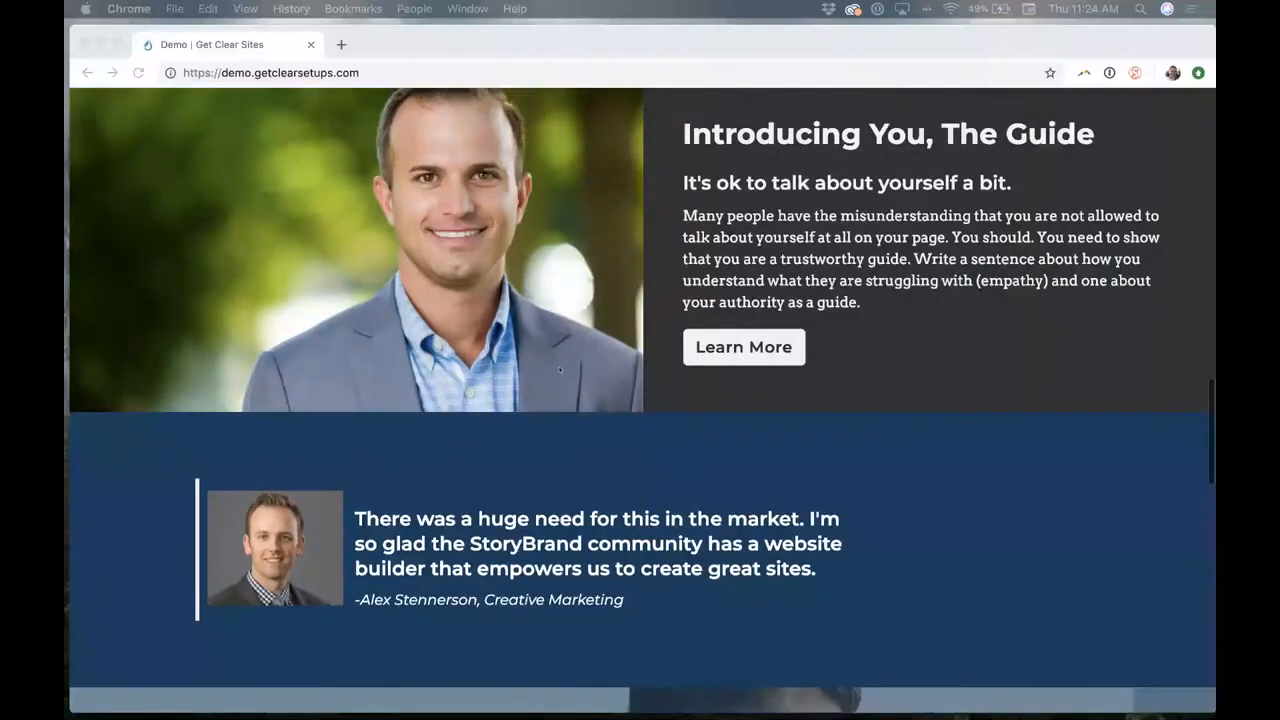
pyautogui.scroll(-3, 560, 370)
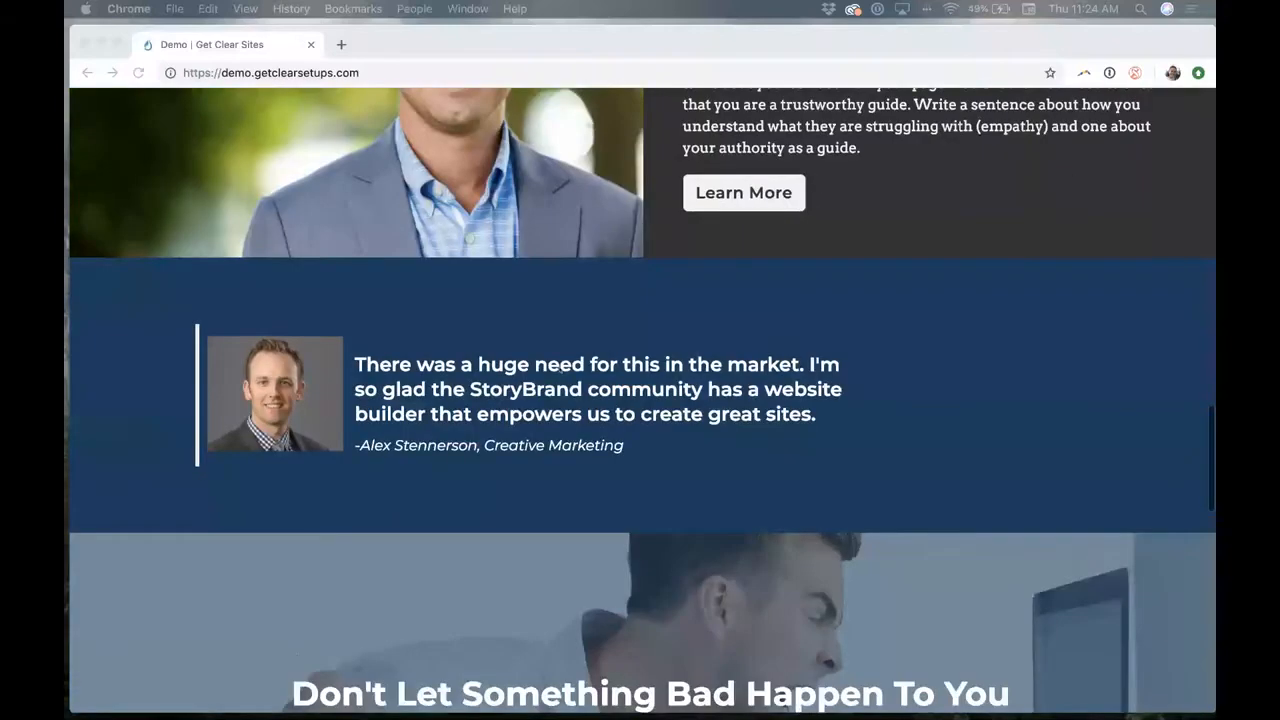
pyautogui.scroll(-1, 560, 370)
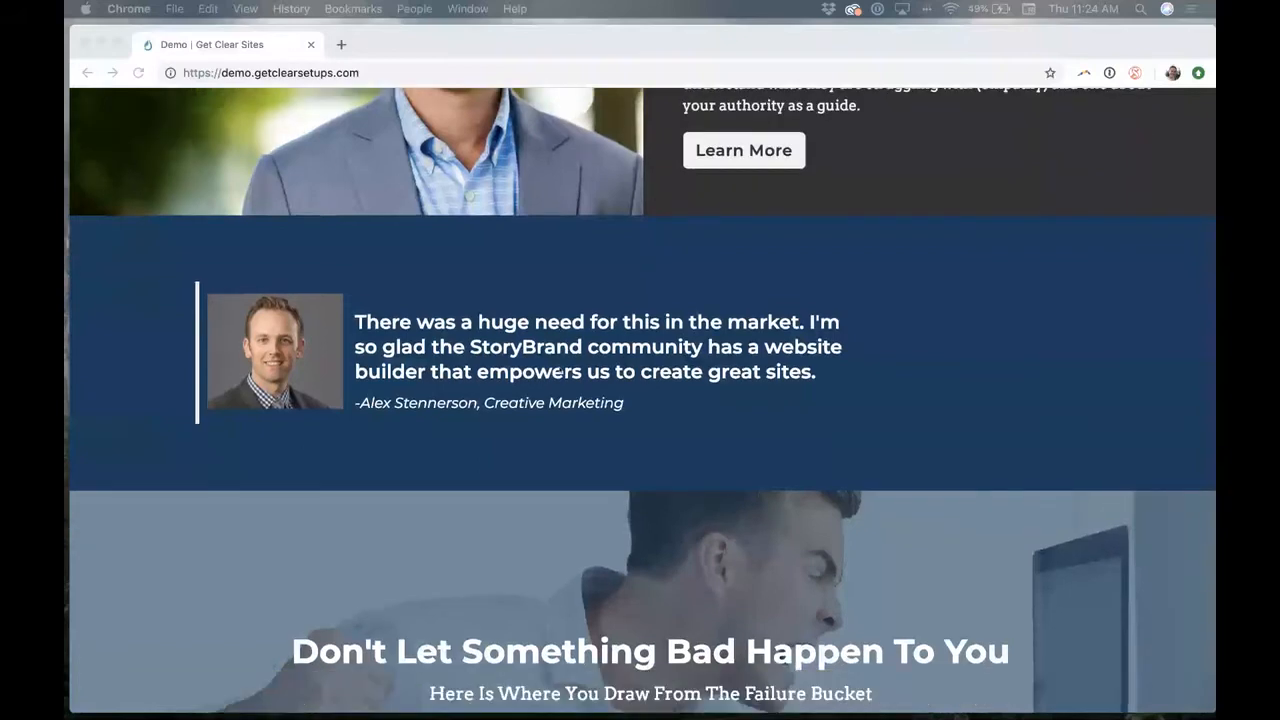
pyautogui.scroll(-2, 560, 370)
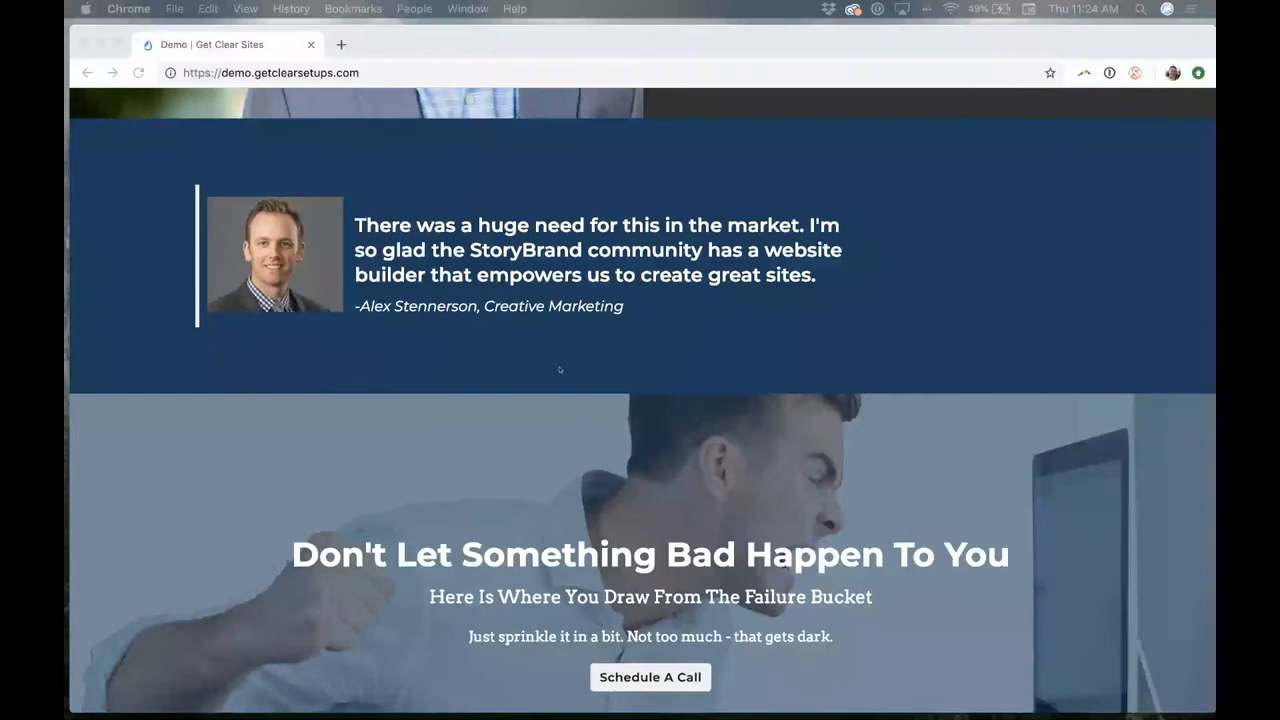
pyautogui.scroll(-1, 560, 370)
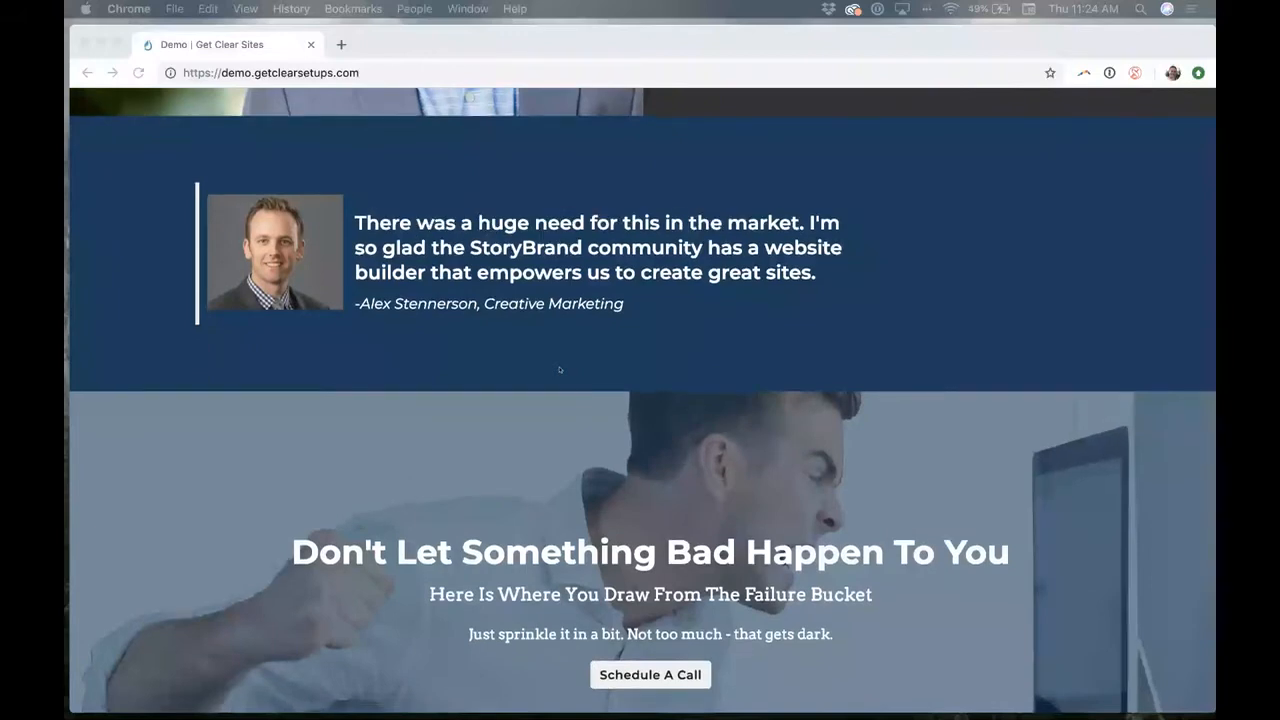
# Examine the "Don't Let Something Bad Happen To You" section, the blog posts, the lead generator sign-up and the footer.
pyautogui.scroll(-3, 560, 370)
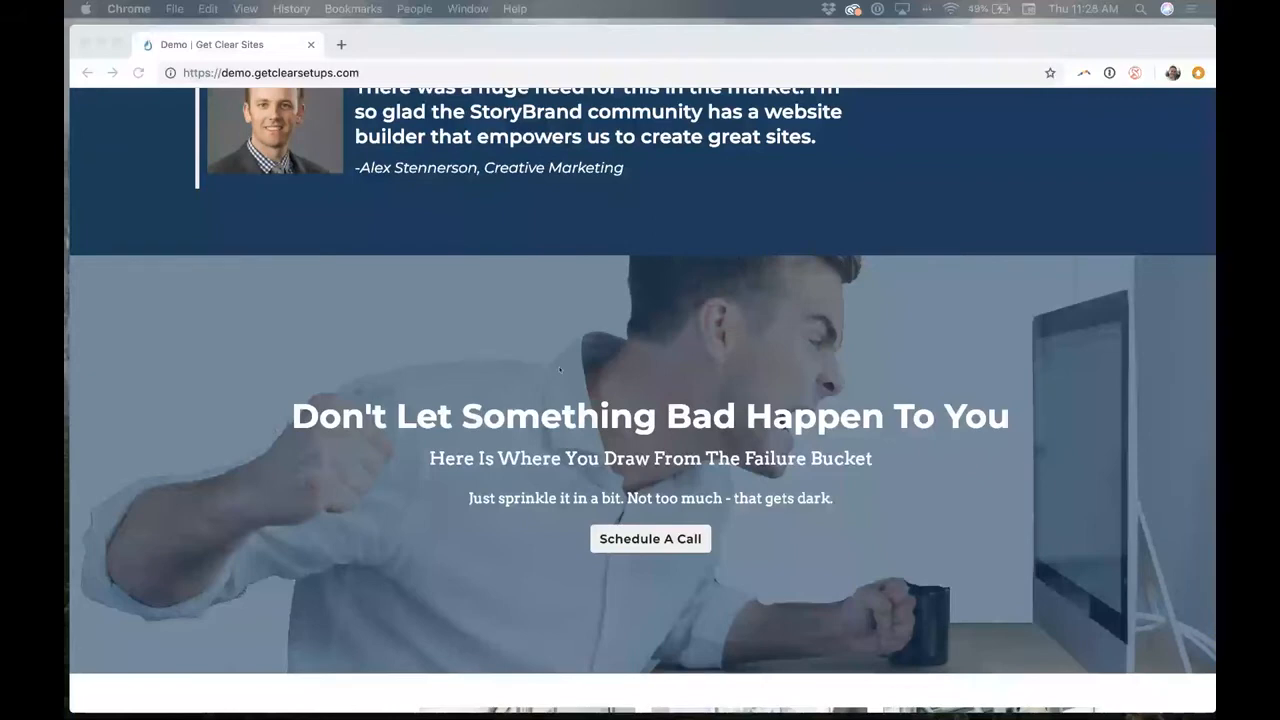
pyautogui.scroll(-1, 567, 403)
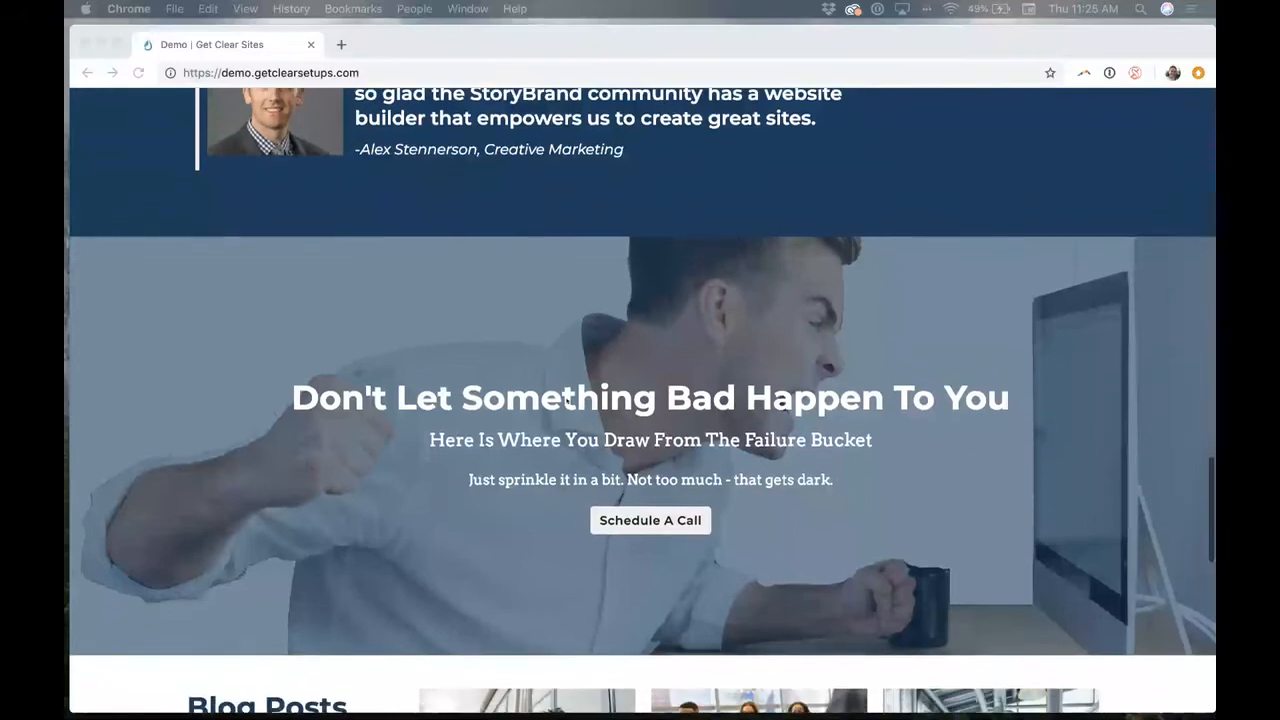
pyautogui.scroll(-3, 567, 400)
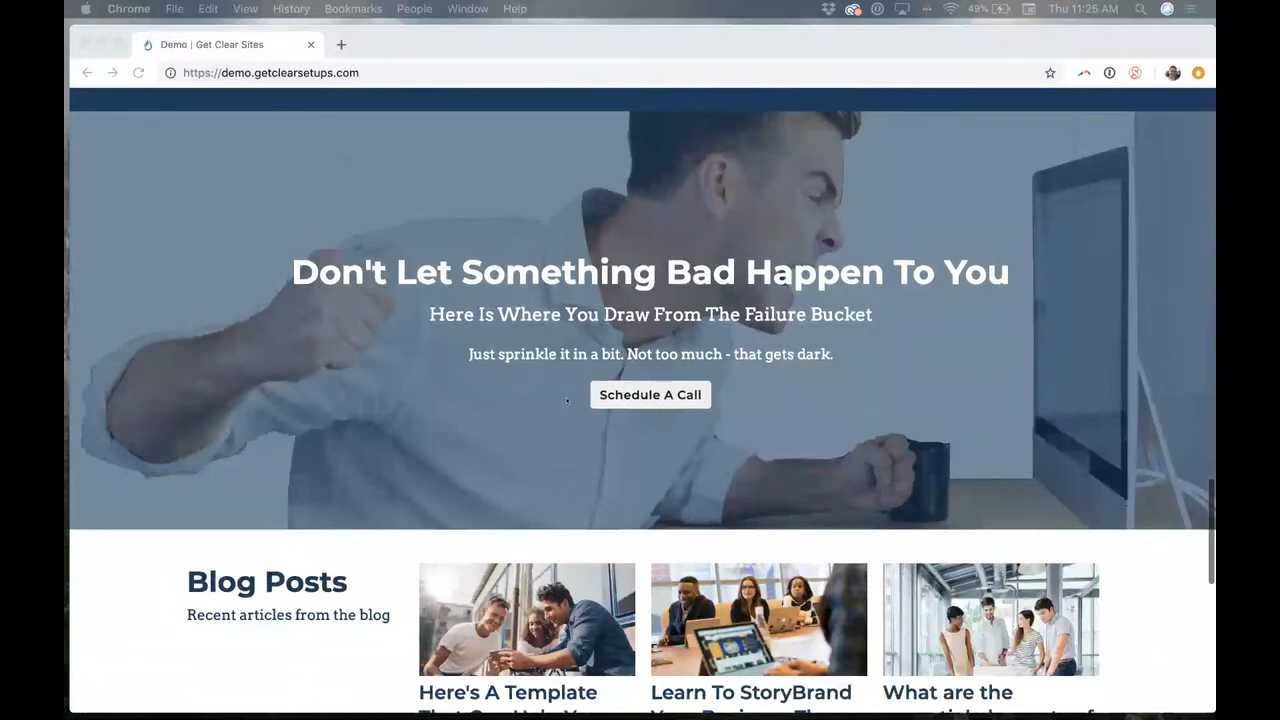
pyautogui.scroll(-2, 567, 401)
pyautogui.scroll(-4, 567, 401)
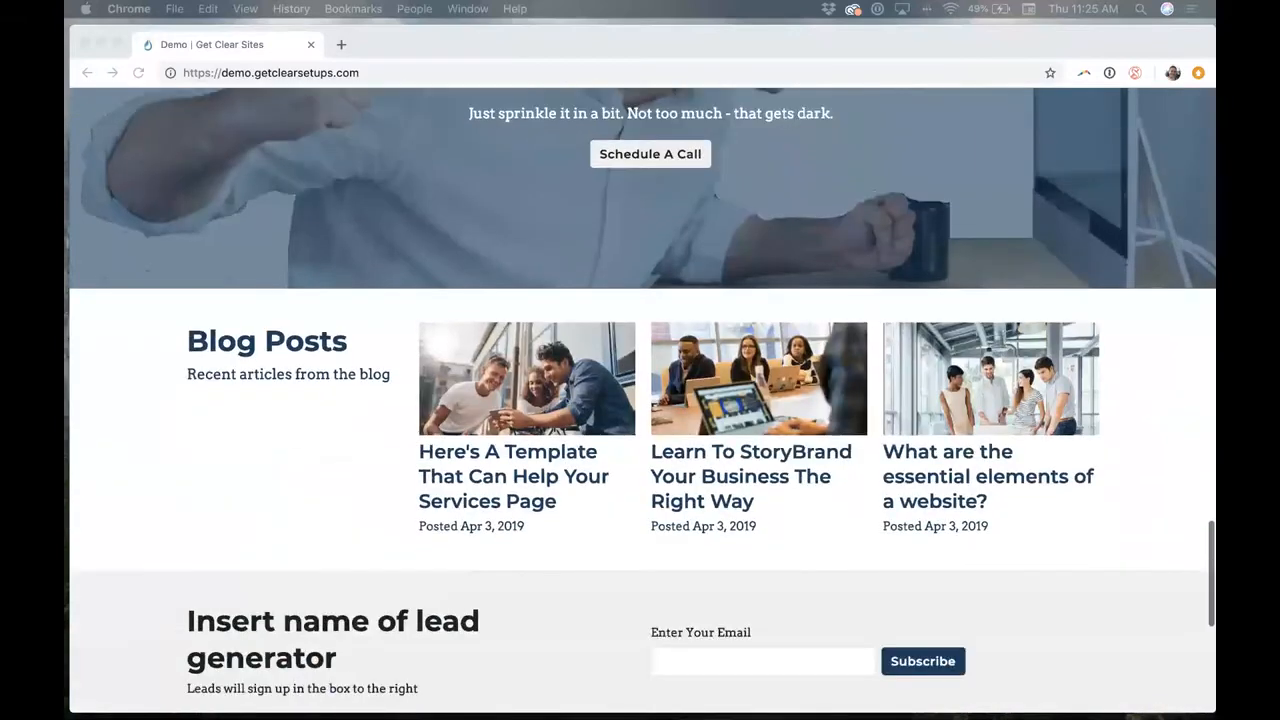
pyautogui.scroll(-2, 567, 402)
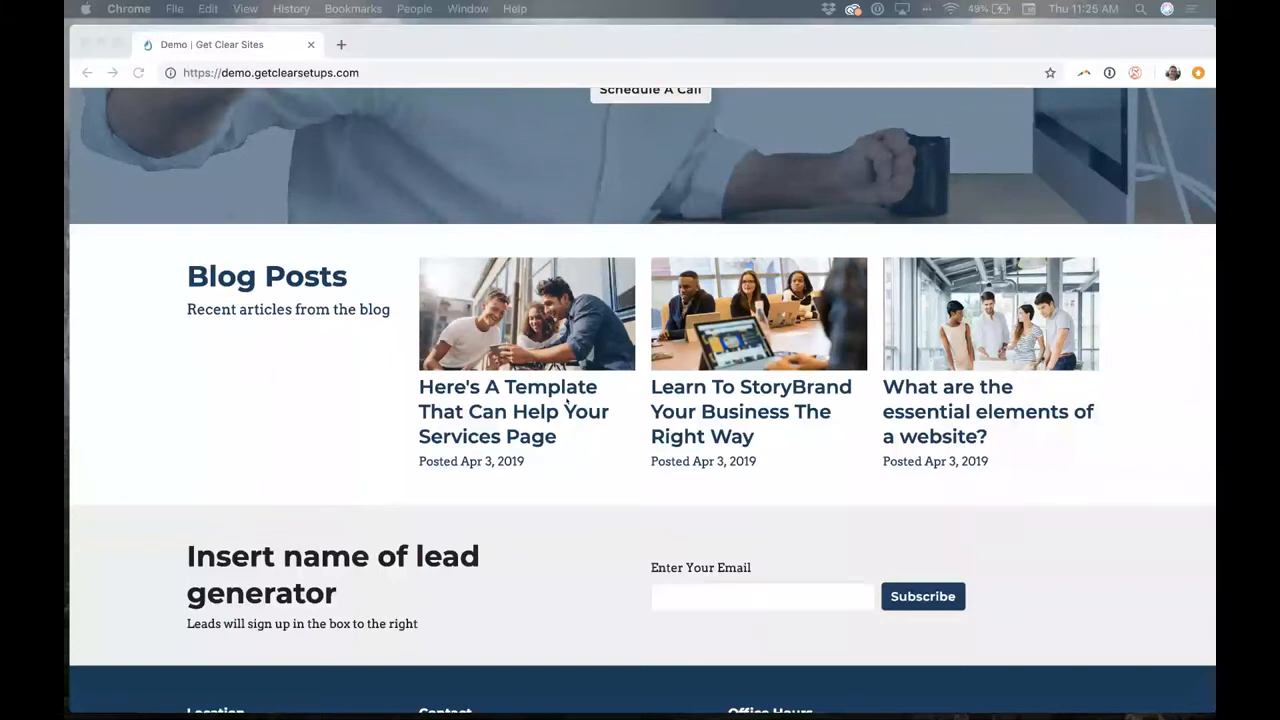
pyautogui.scroll(-1, 567, 401)
pyautogui.scroll(-1, 567, 401)
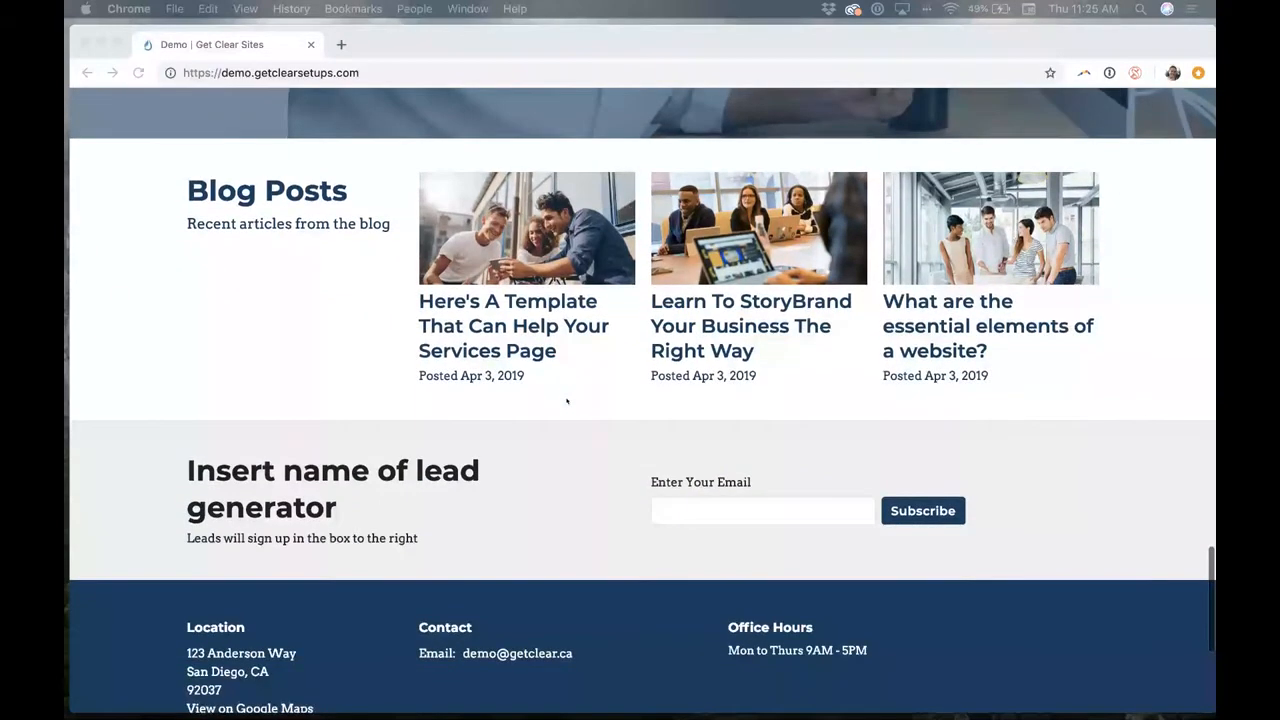
pyautogui.scroll(-2, 567, 401)
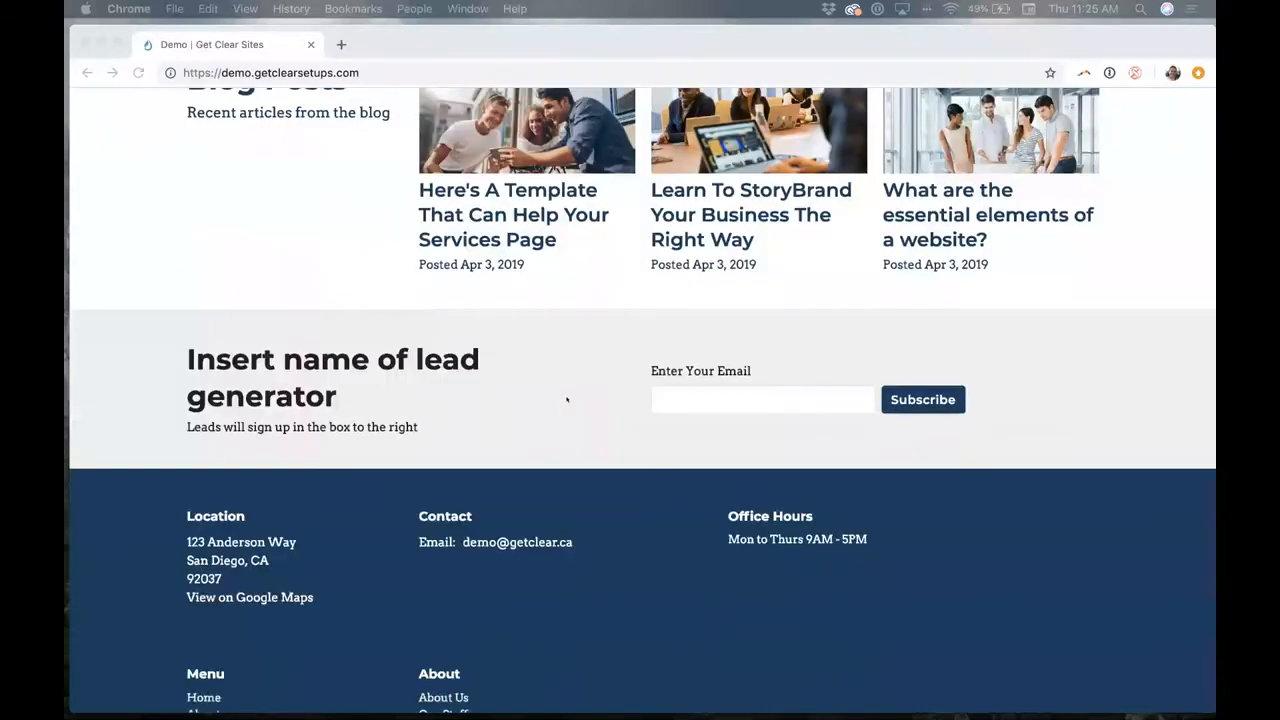
pyautogui.scroll(-1, 567, 401)
pyautogui.scroll(1, 567, 401)
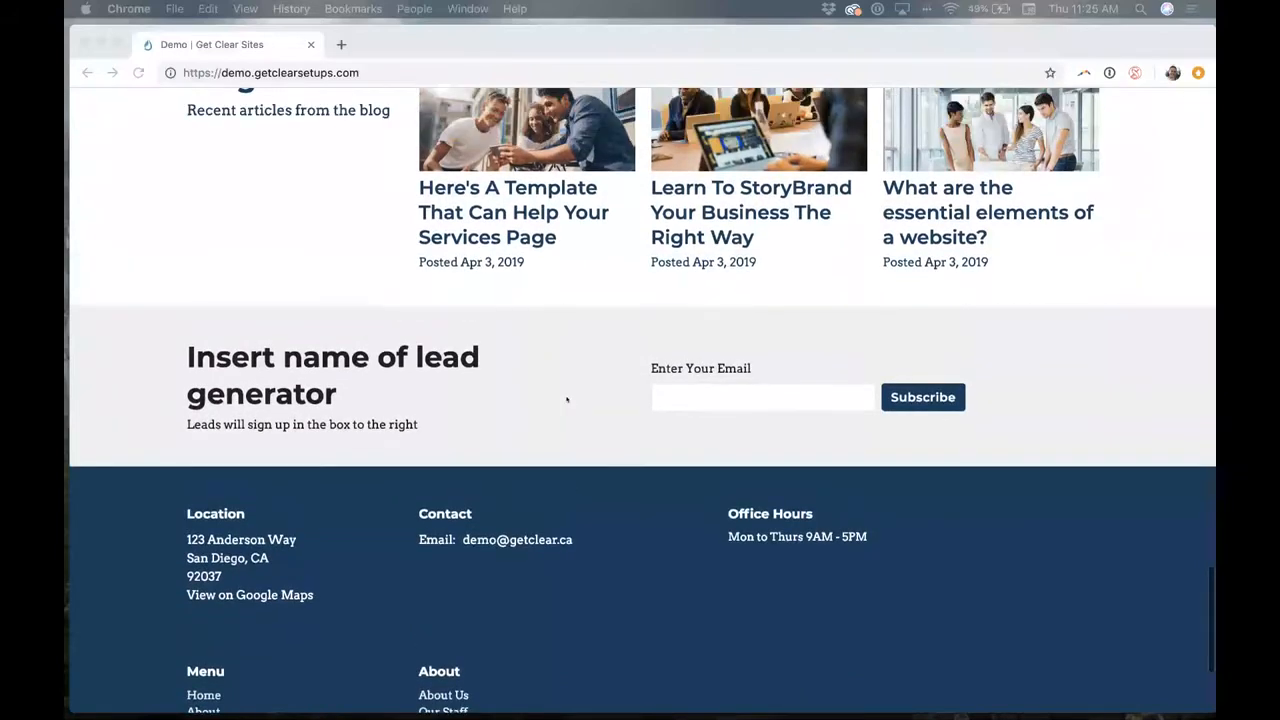
pyautogui.scroll(1, 567, 401)
pyautogui.scroll(5, 567, 401)
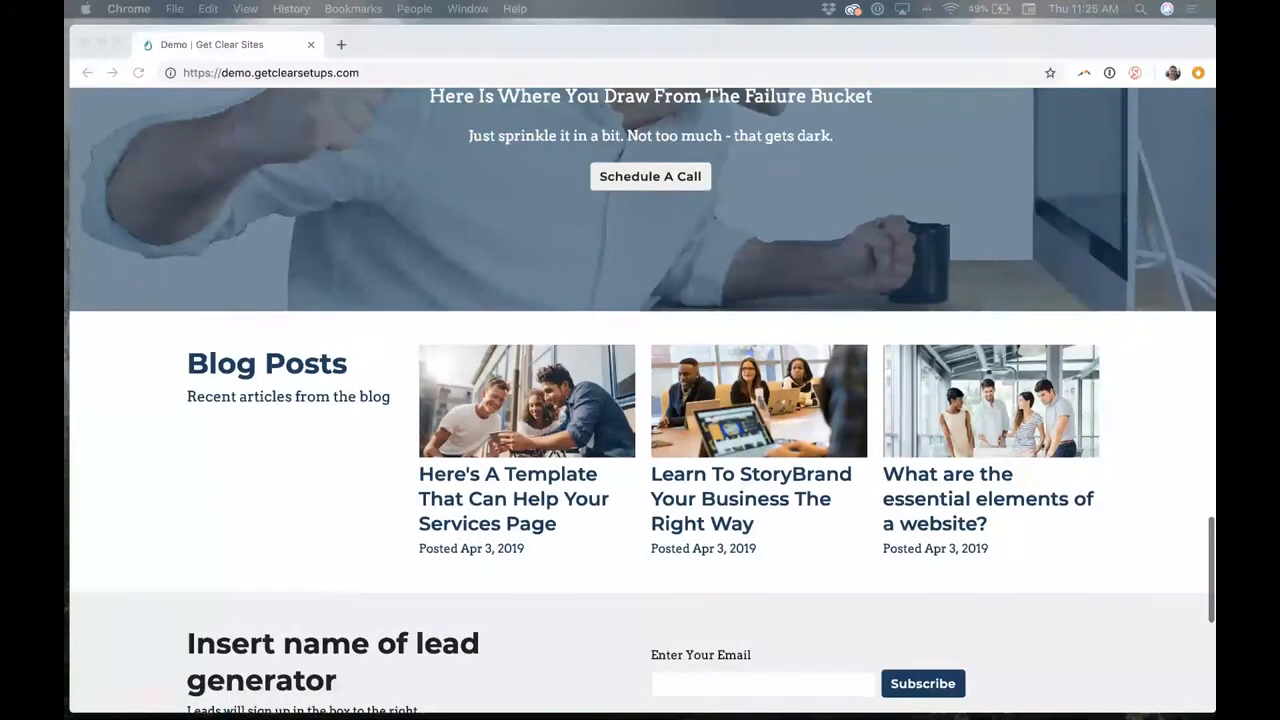
pyautogui.scroll(3, 567, 401)
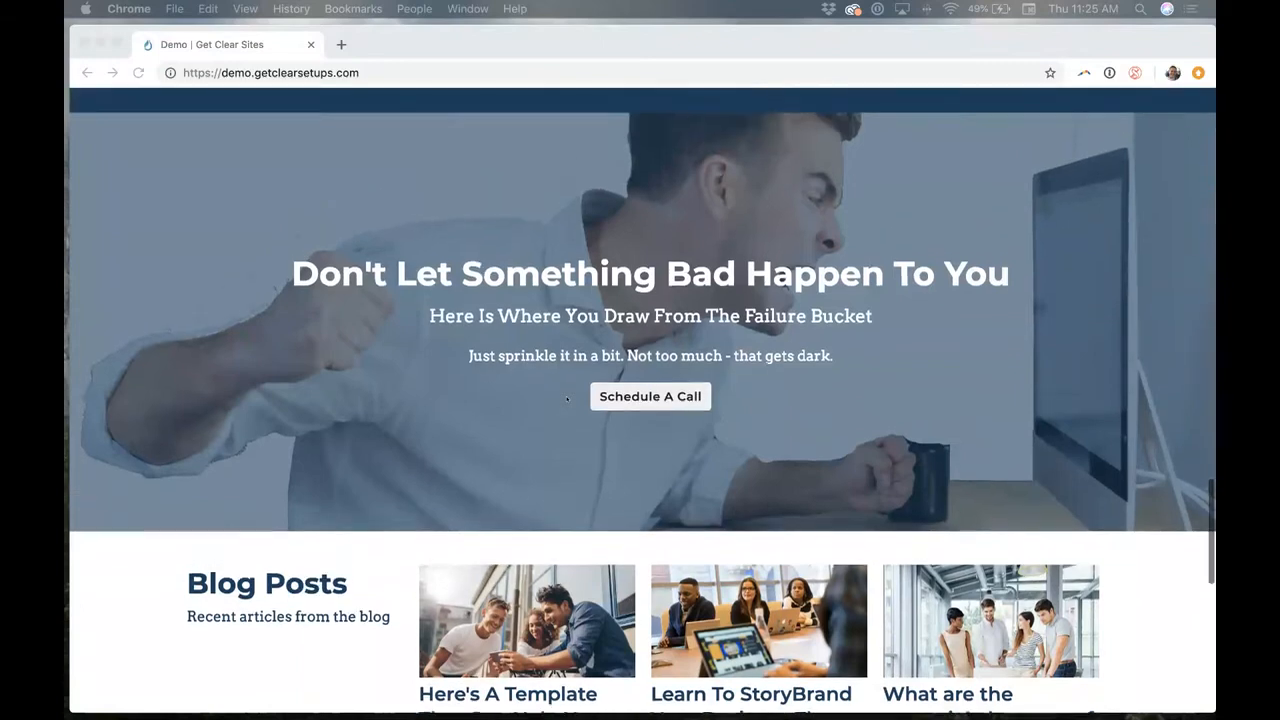
# Review the home page upward from the failure section through the testimonial and guide introduction to the engaging headline block.
pyautogui.scroll(3, 567, 399)
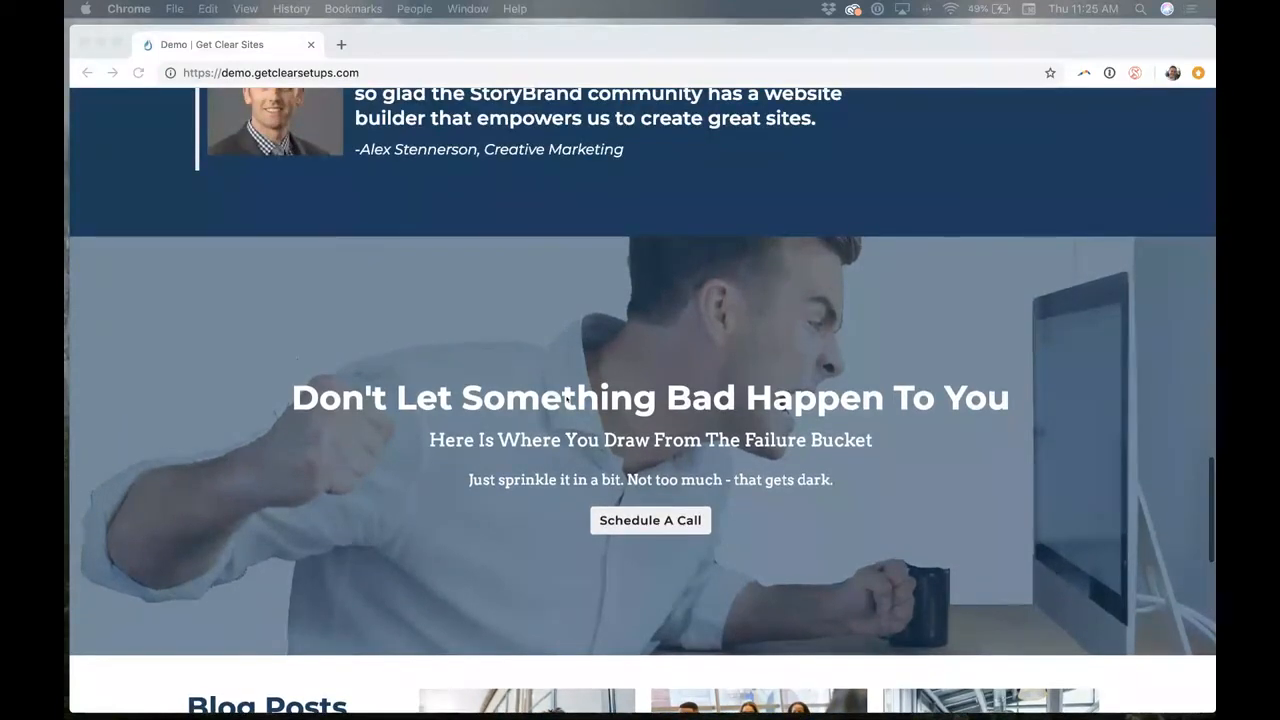
pyautogui.scroll(1, 567, 399)
pyautogui.scroll(3, 567, 399)
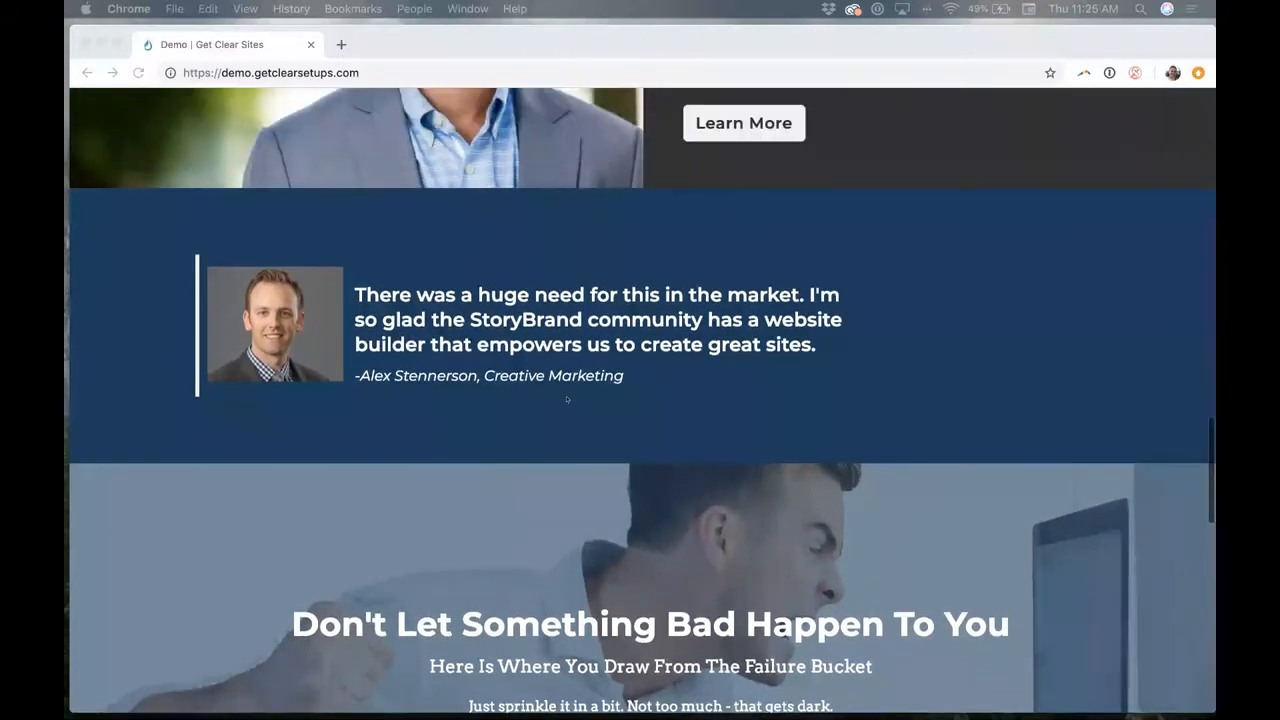
pyautogui.scroll(6, 567, 399)
pyautogui.scroll(7, 567, 399)
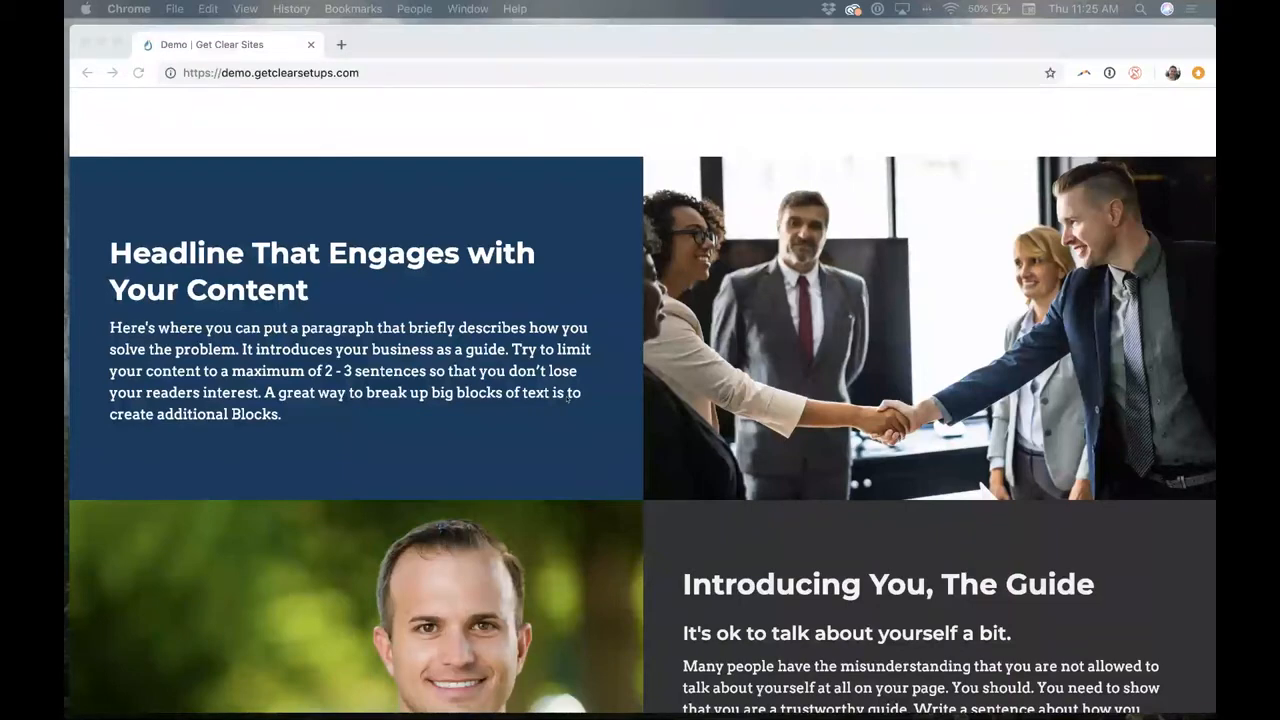
pyautogui.scroll(4, 567, 397)
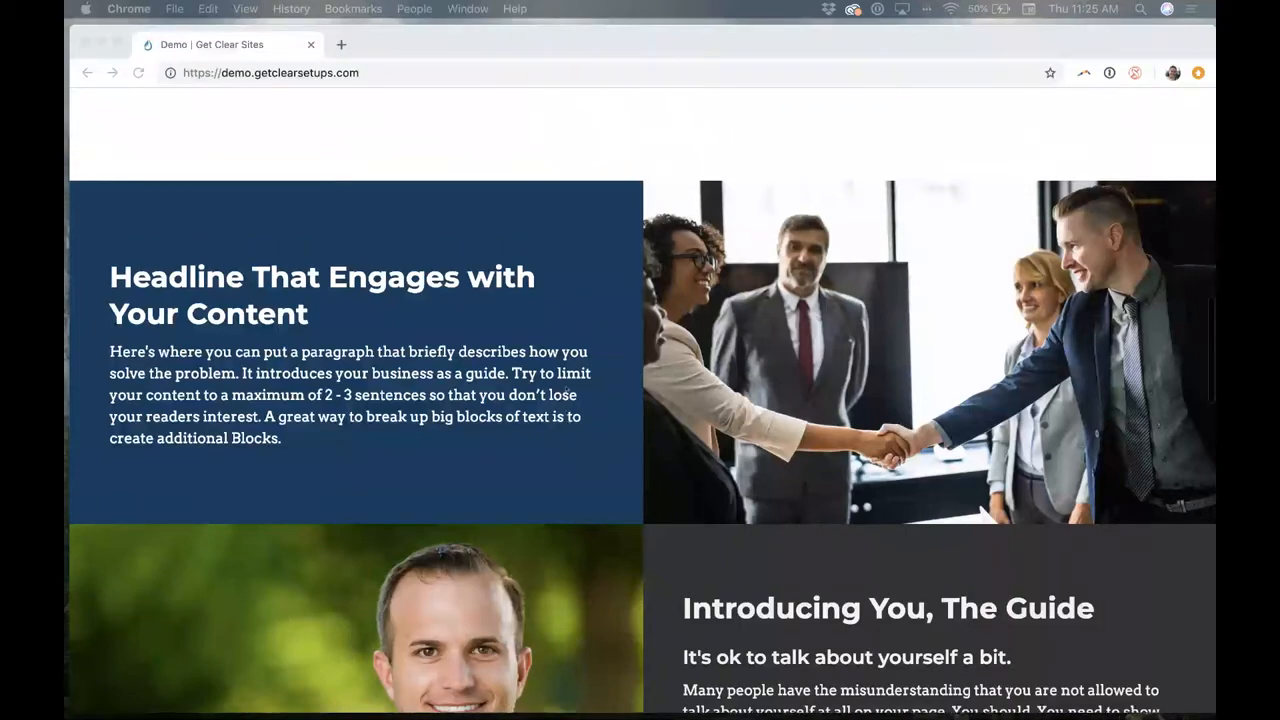
# Review the icon-based benefits and the problem statement again, returning to the opening one-liner banner.
pyautogui.scroll(3, 566, 389)
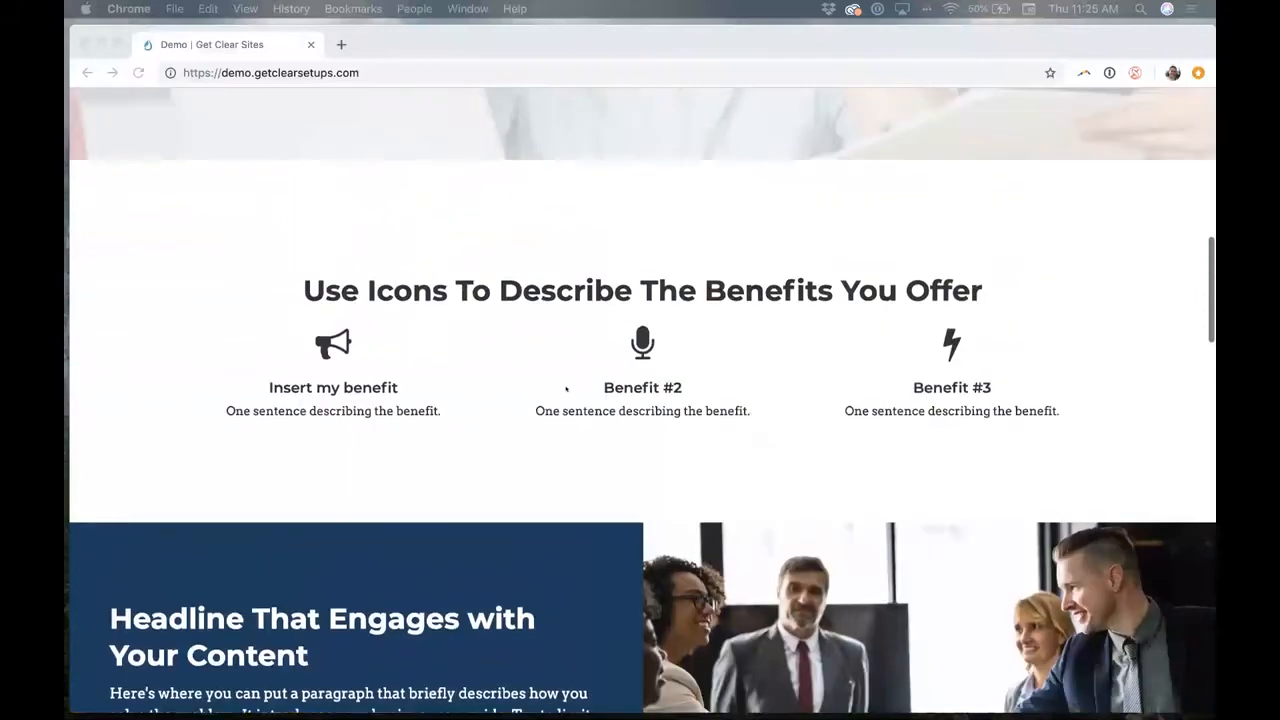
pyautogui.scroll(1, 566, 389)
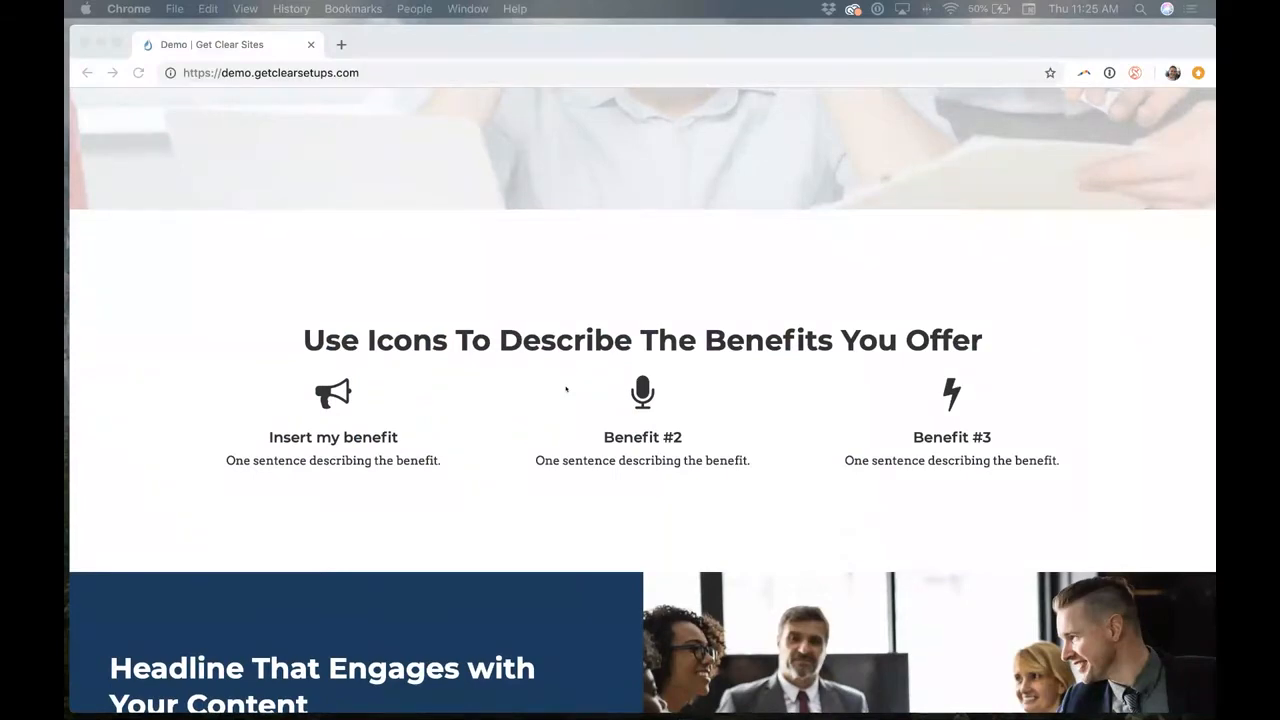
pyautogui.scroll(1, 566, 390)
pyautogui.scroll(1, 566, 389)
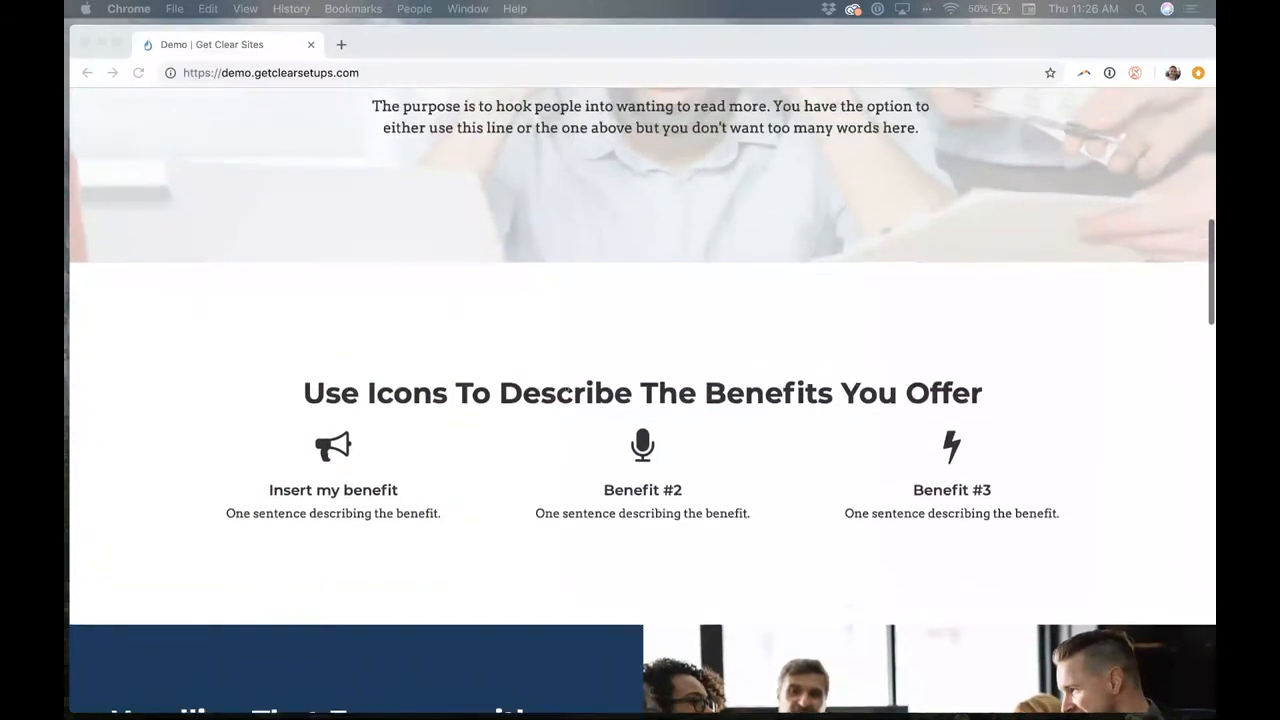
pyautogui.scroll(4, 566, 389)
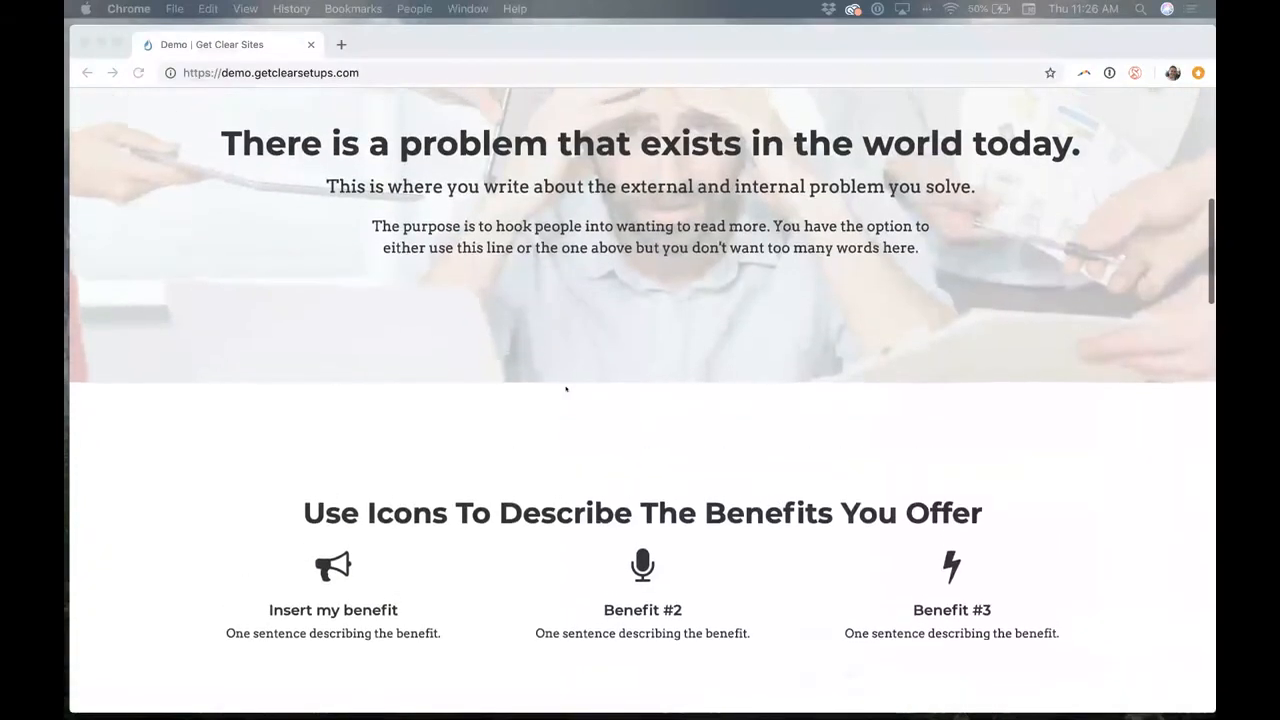
pyautogui.scroll(6, 566, 389)
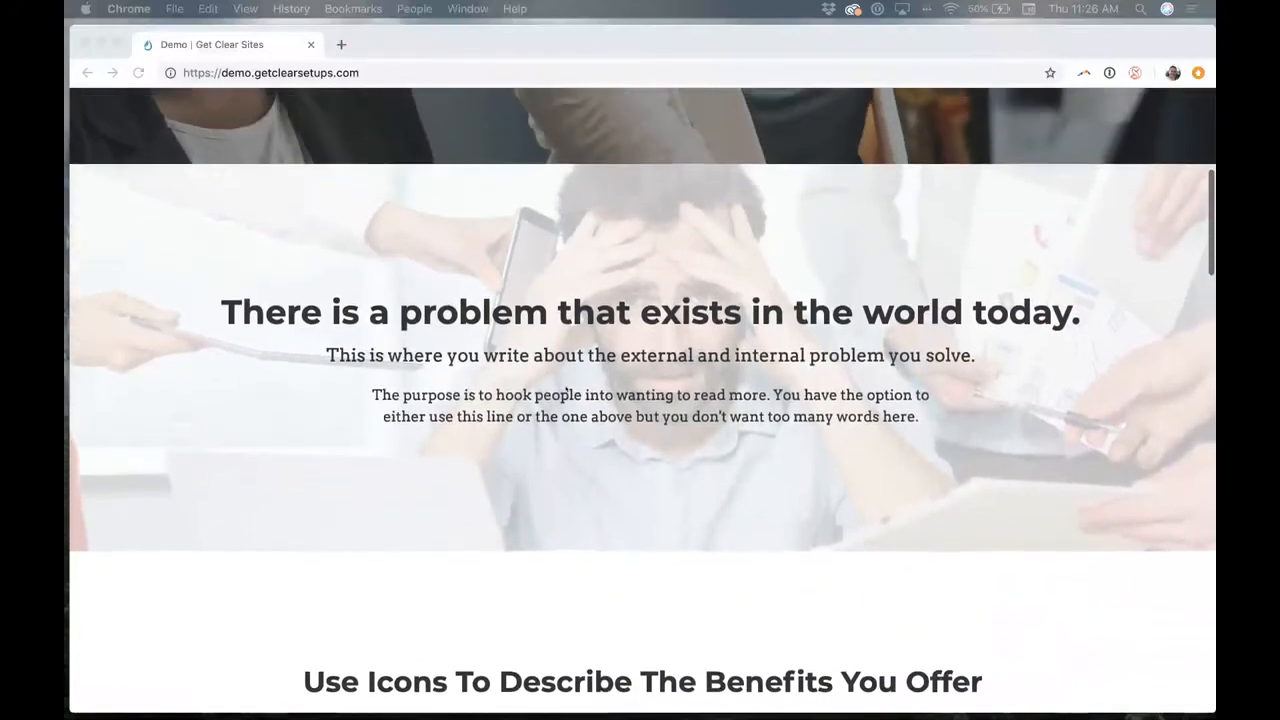
pyautogui.scroll(9, 566, 389)
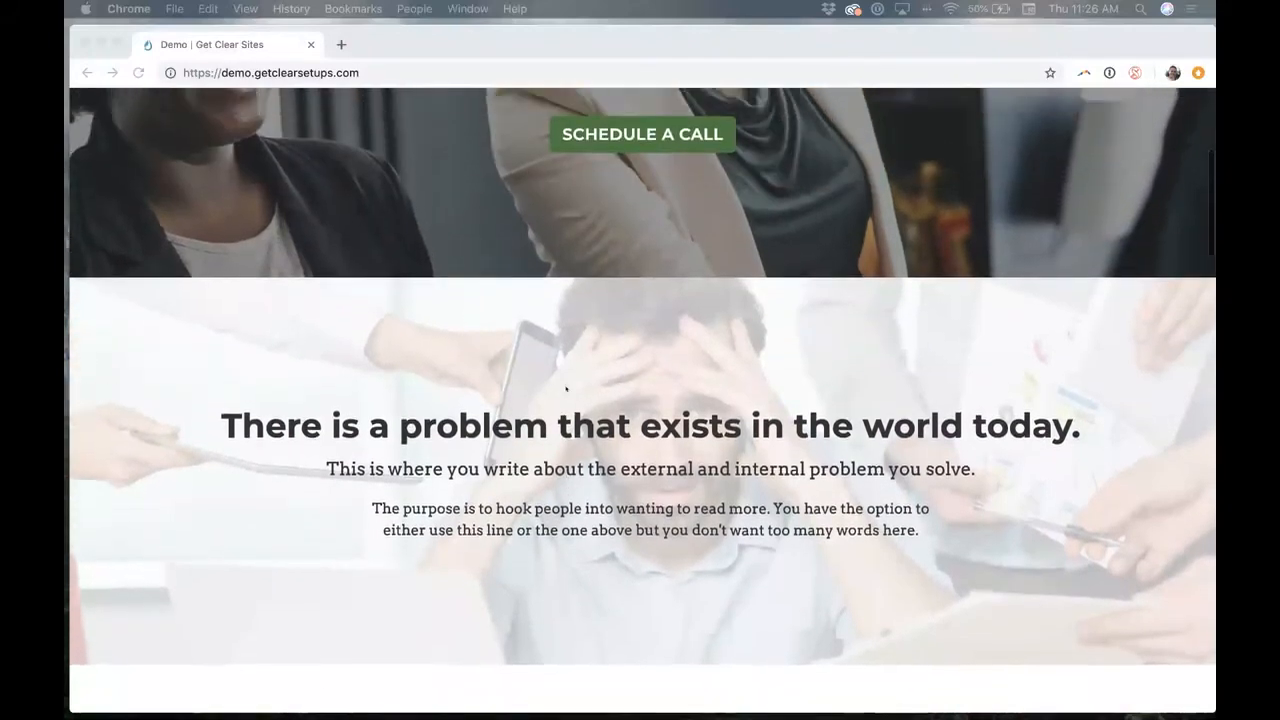
pyautogui.scroll(5, 566, 389)
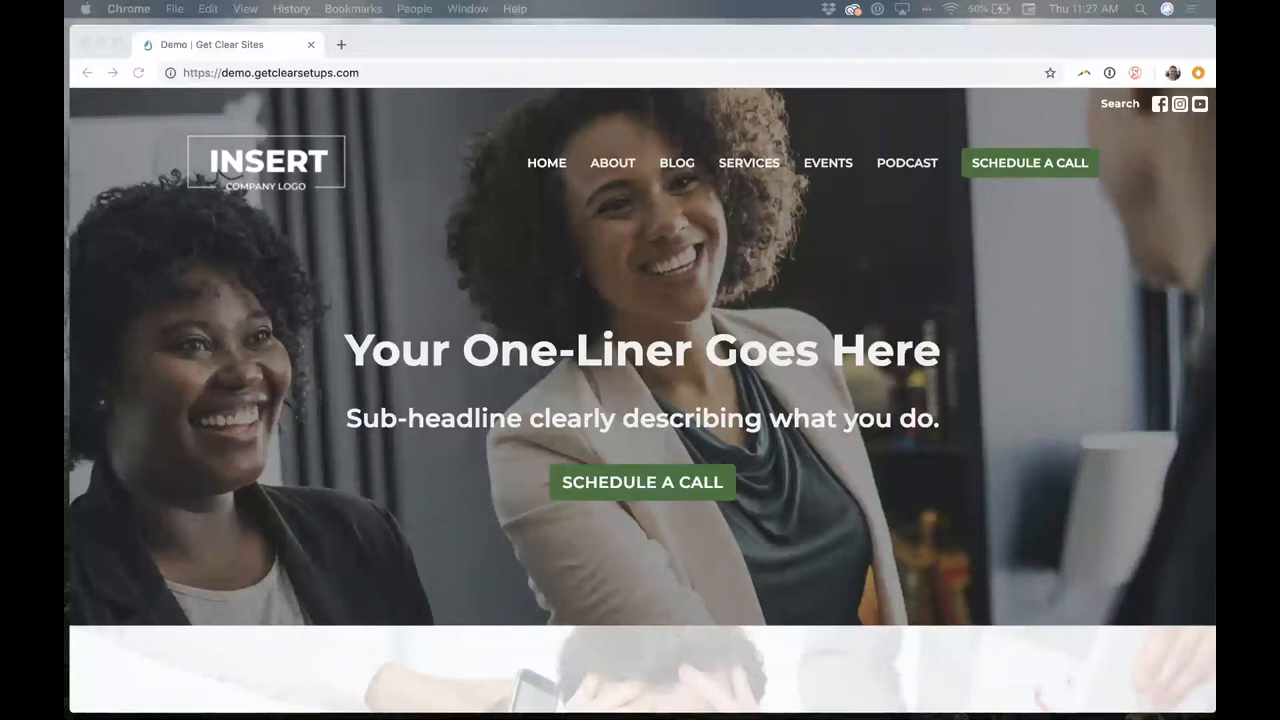
# Open the login page from the site footer and log in to the site.
pyautogui.scroll(-20, 496, 552)
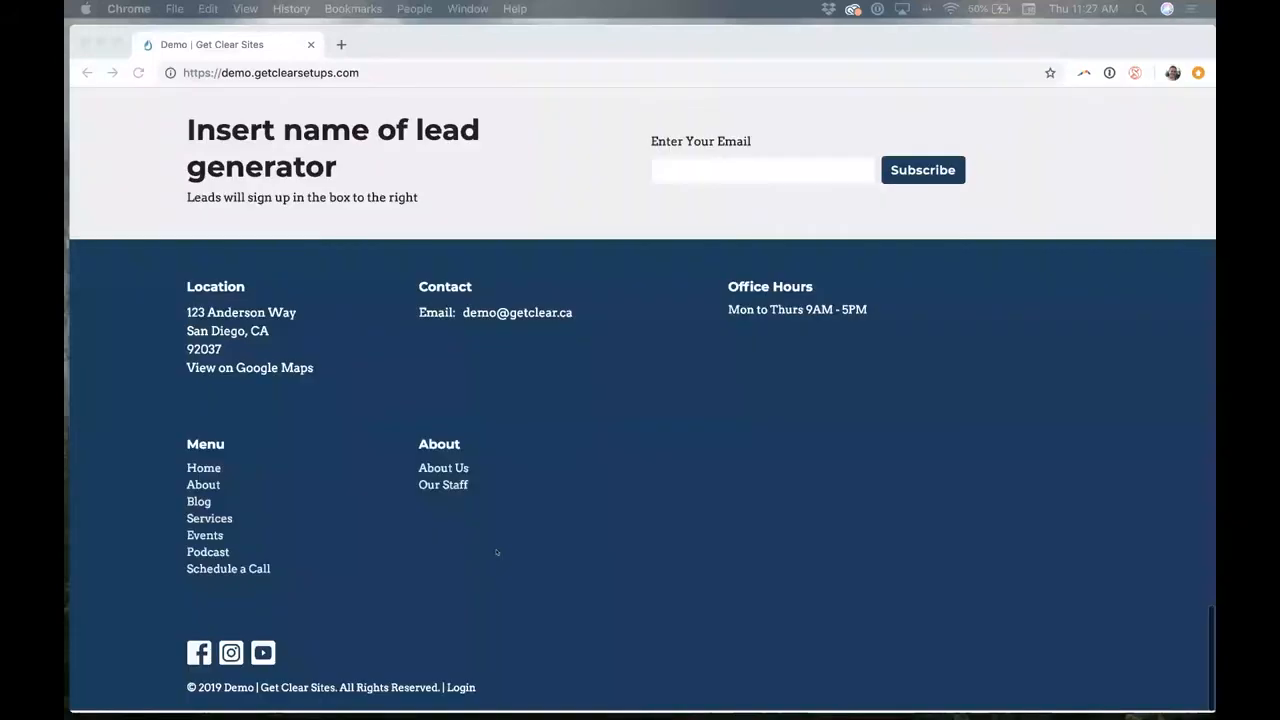
pyautogui.click(464, 690)
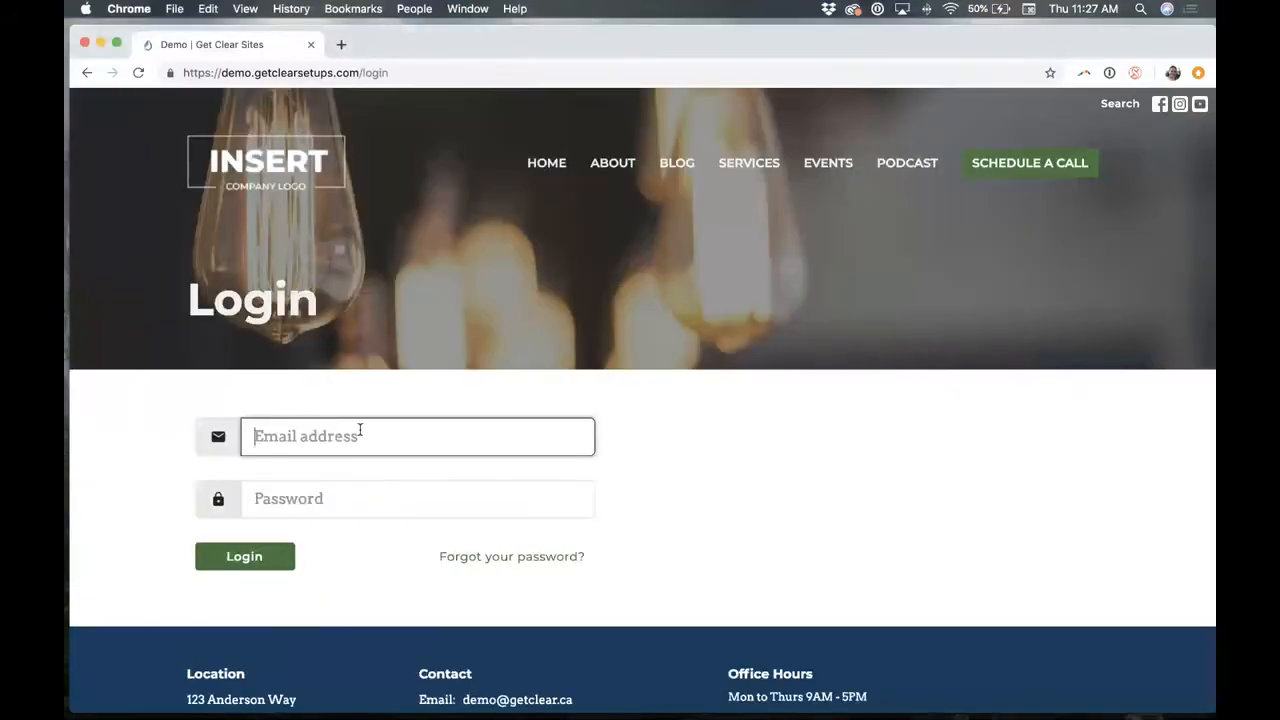
pyautogui.click(268, 562)
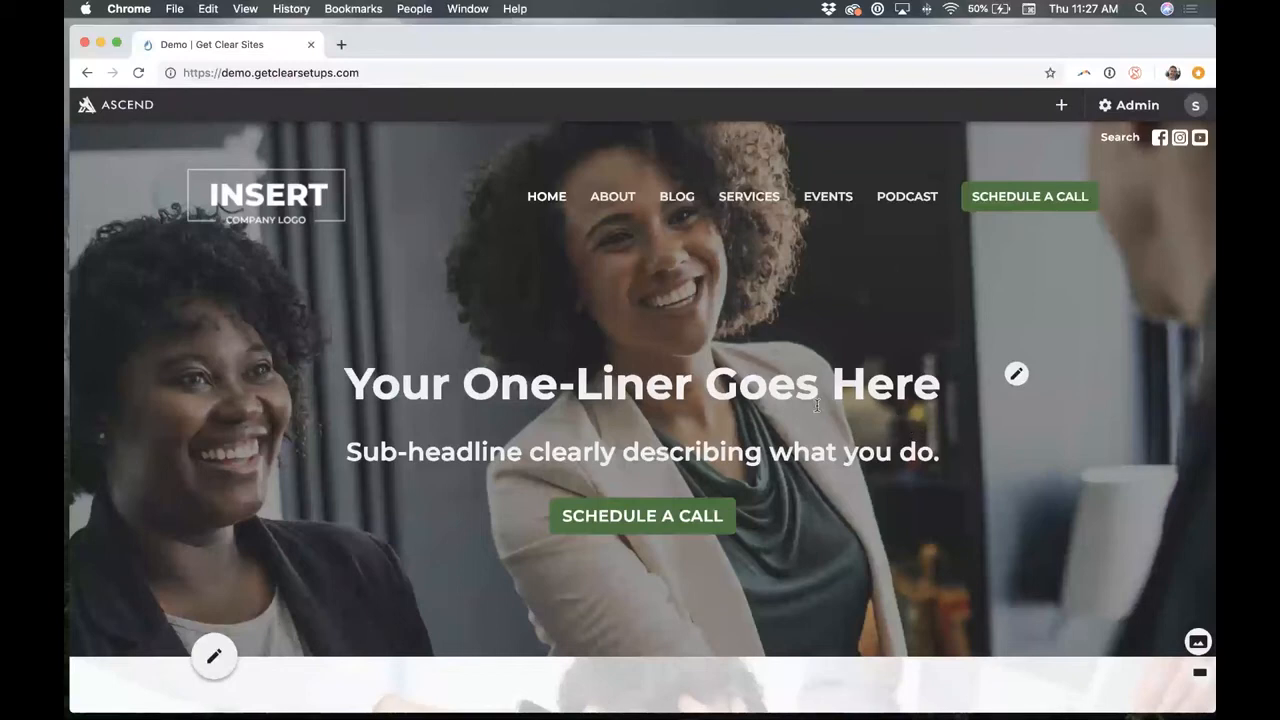
# Examine the editing controls on the home page's banner and problem statement block, returning to the one-liner banner.
pyautogui.scroll(-1, 817, 405)
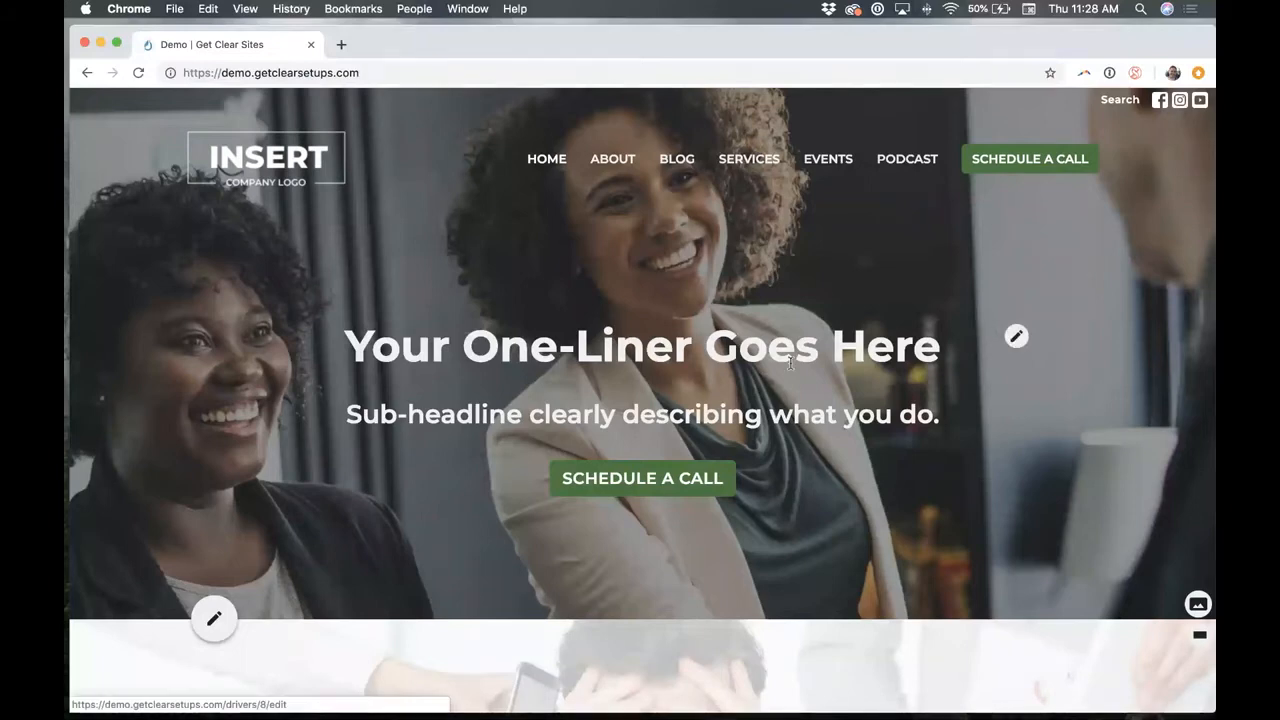
pyautogui.scroll(-3, 598, 398)
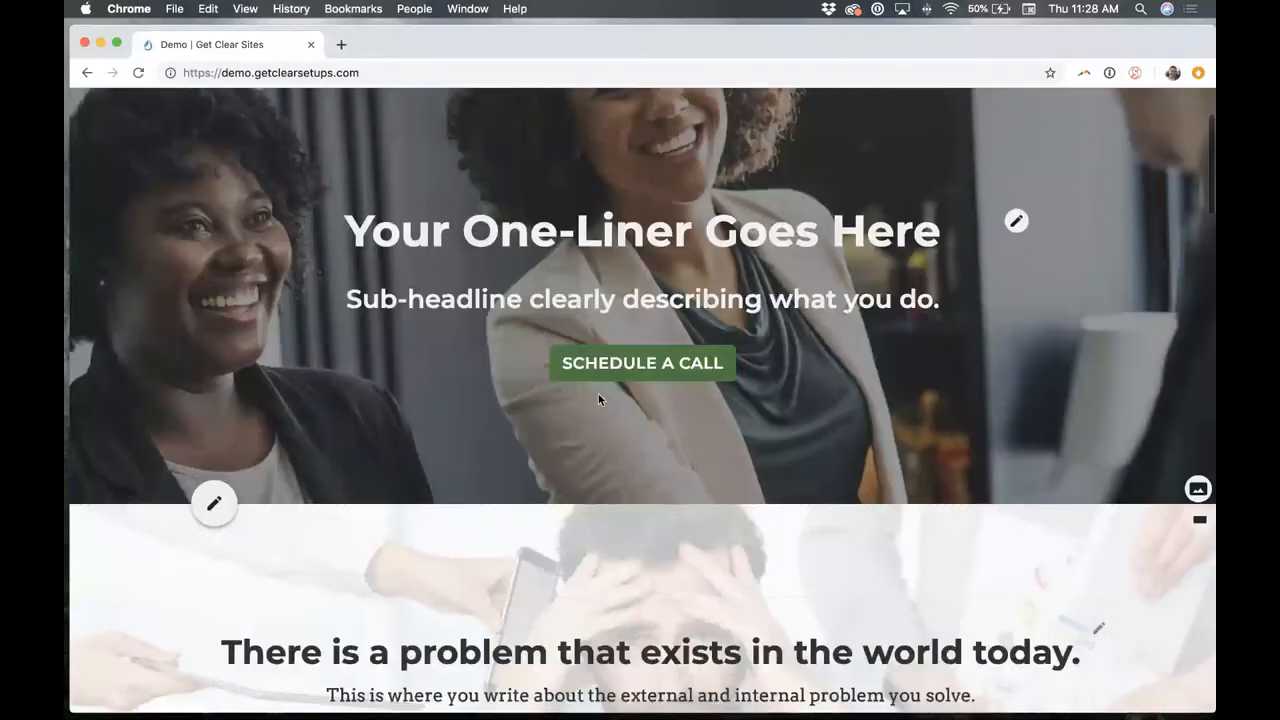
pyautogui.scroll(-2, 1195, 495)
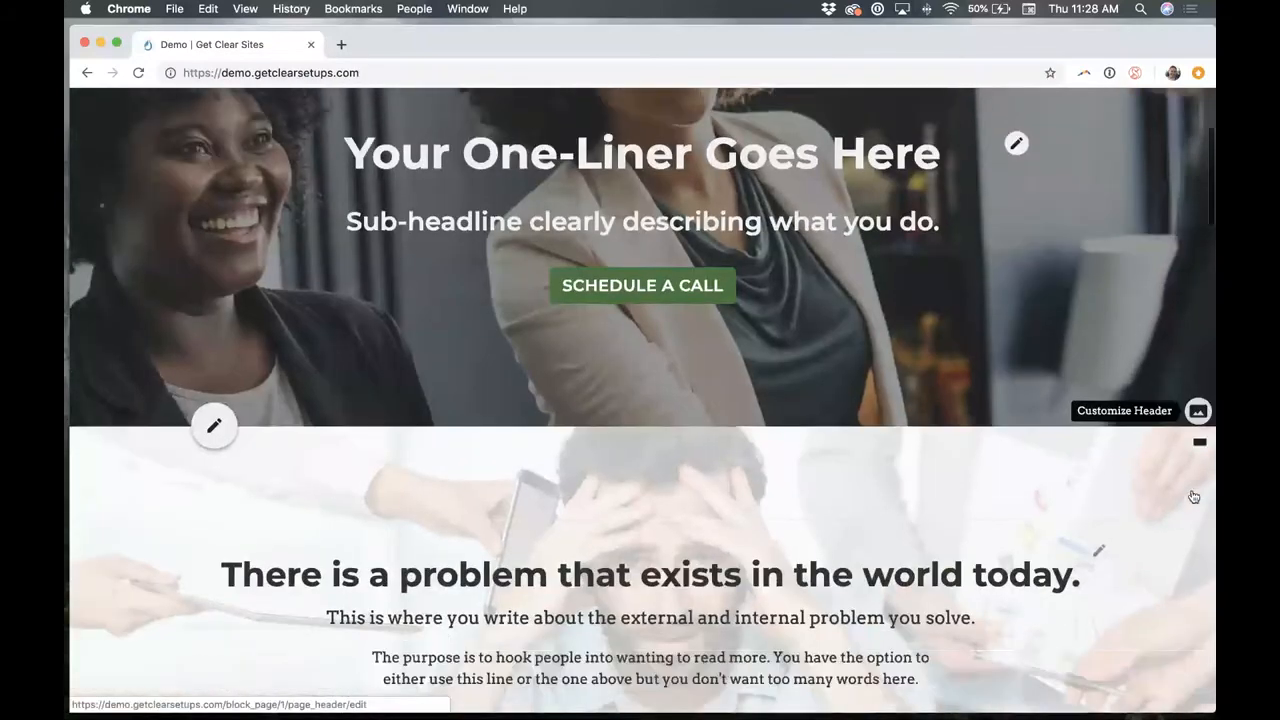
pyautogui.scroll(-5, 642, 281)
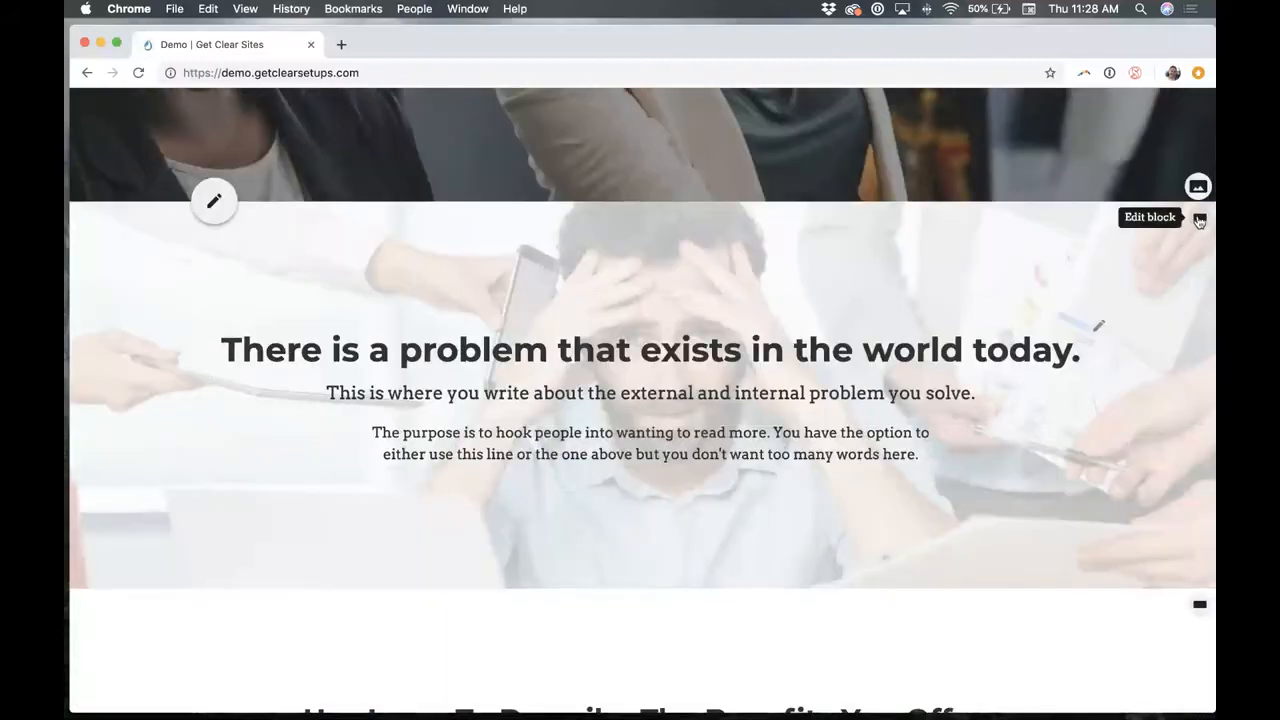
pyautogui.scroll(6, 875, 229)
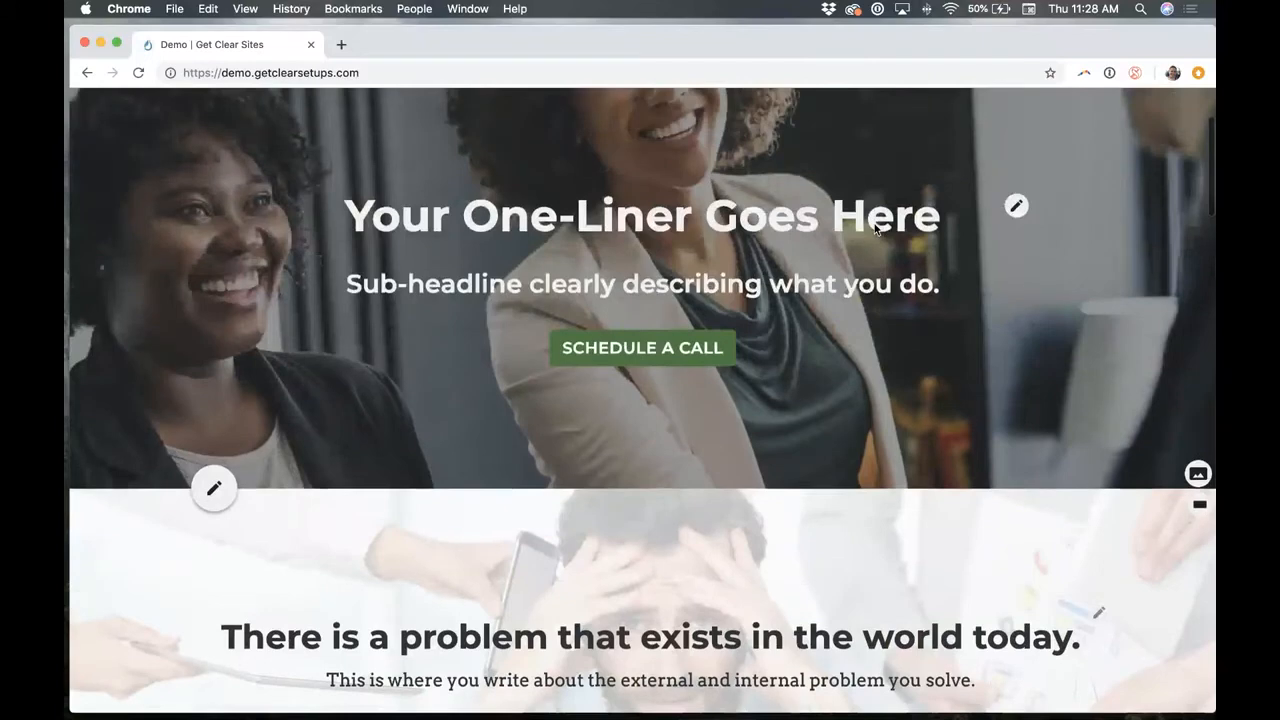
pyautogui.scroll(4, 875, 229)
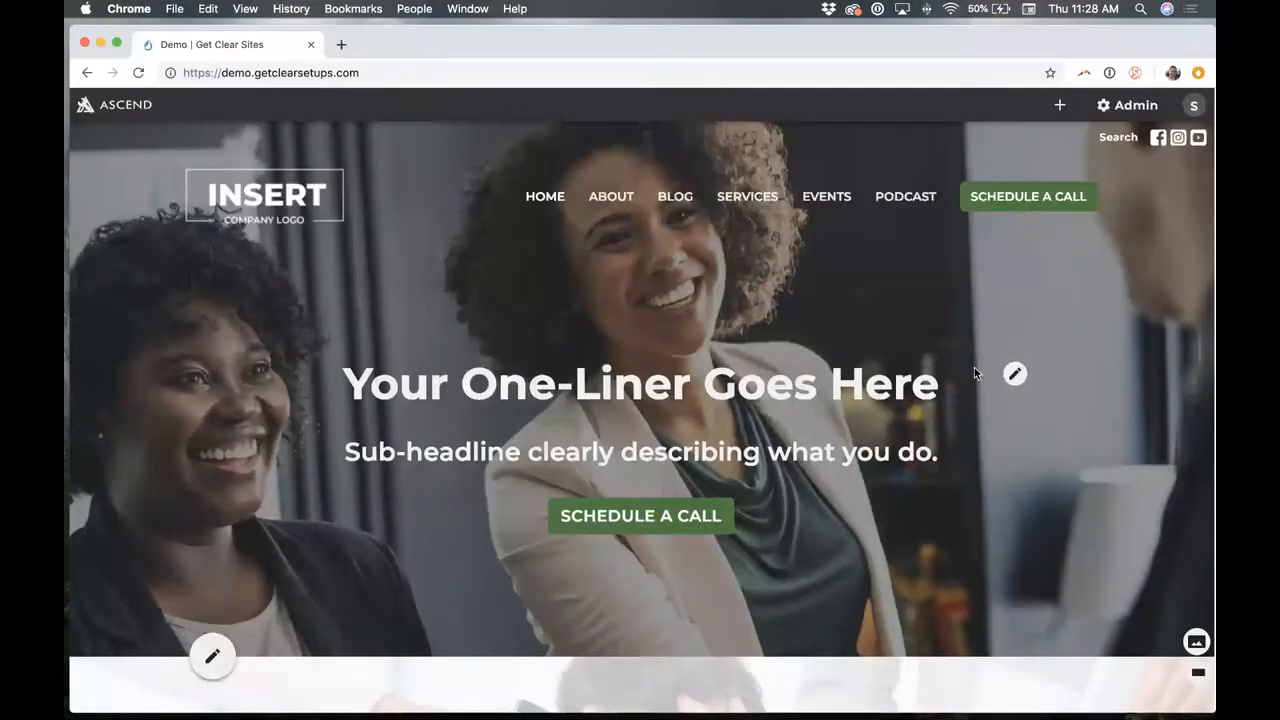
# Open the banner's hero content for editing and set its heading to "Grow your business with a simple website.".
pyautogui.click(1016, 376)
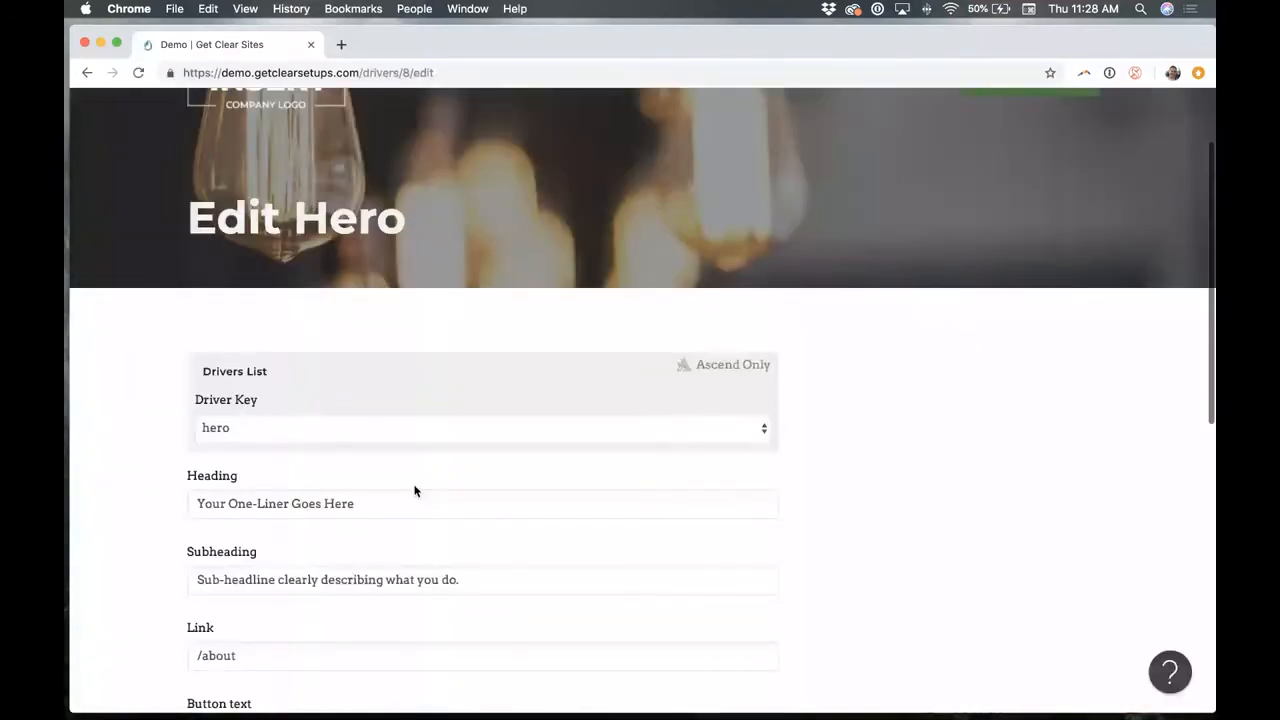
pyautogui.scroll(-3, 415, 491)
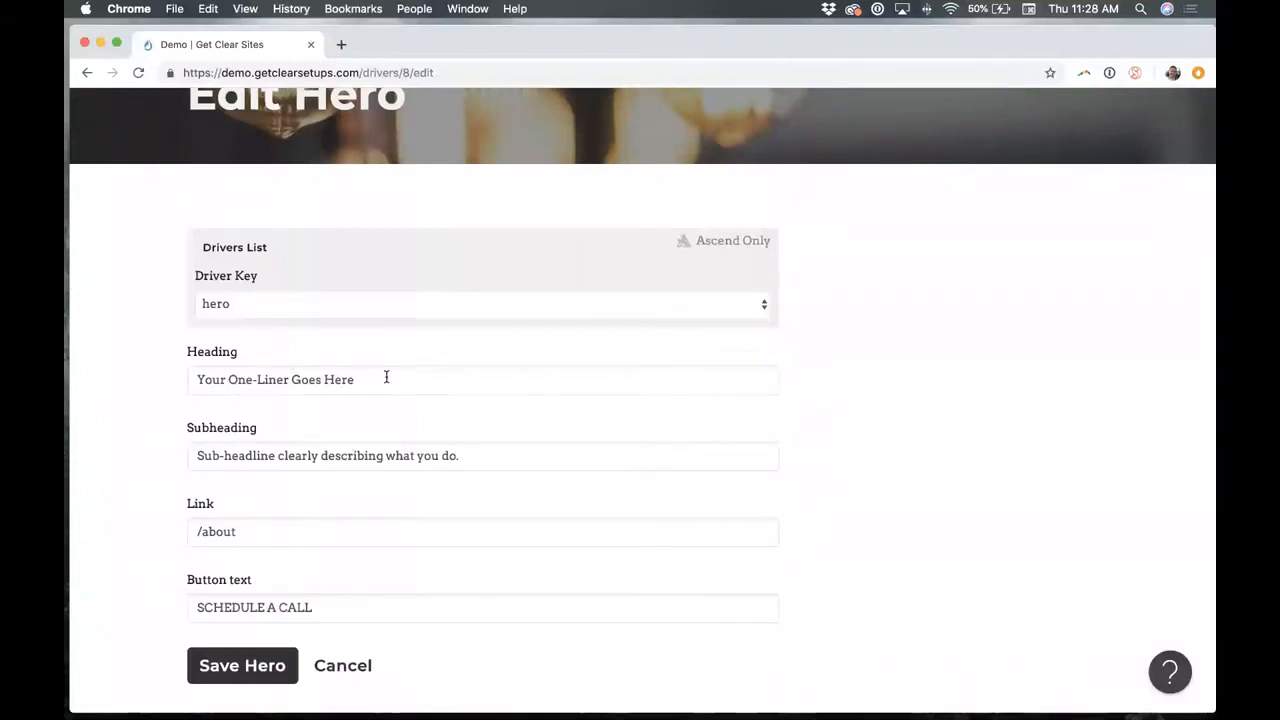
pyautogui.moveTo(386, 376); pyautogui.dragTo(122, 384)
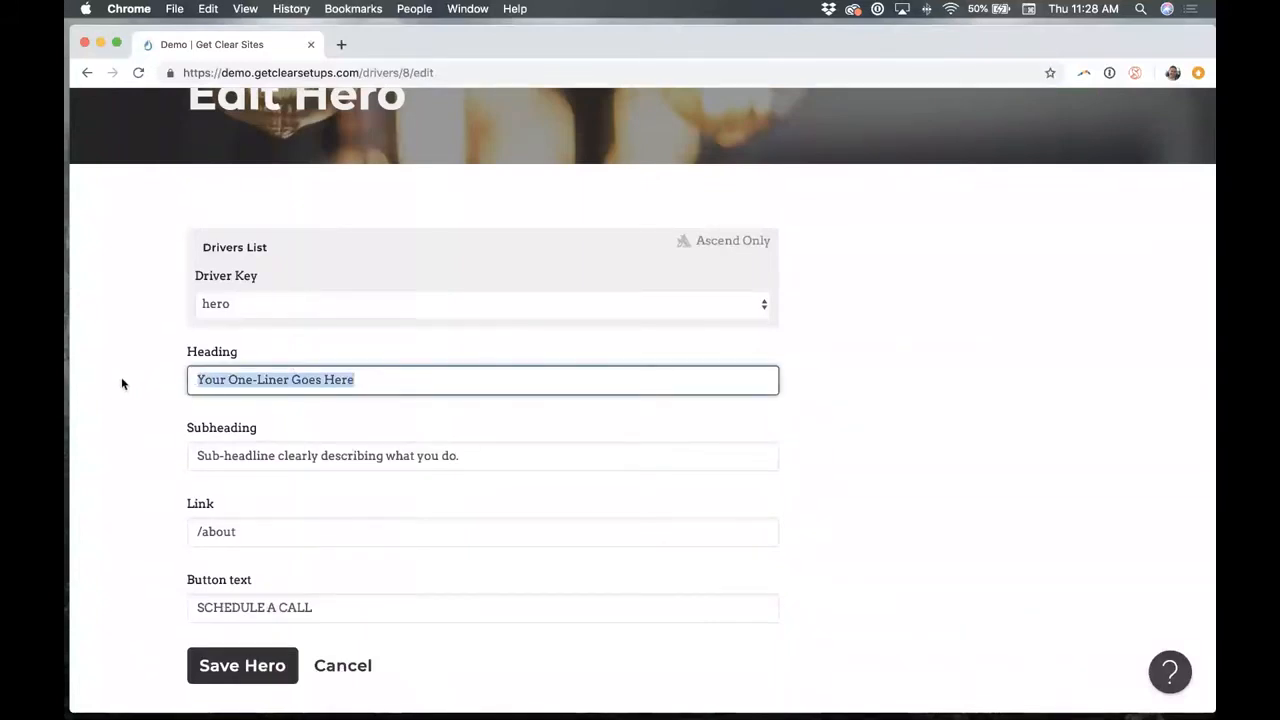
pyautogui.write('This is')
pyautogui.press('super+a')
pyautogui.write('G')
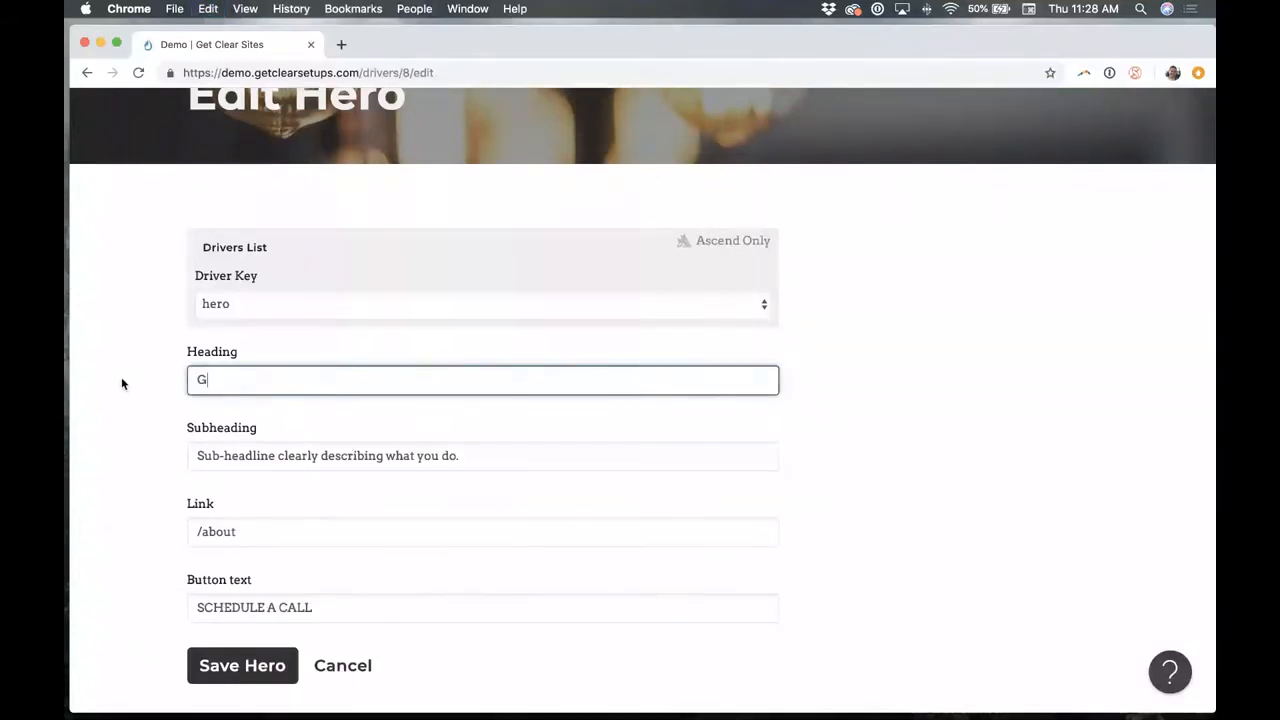
pyautogui.write('row your bsu')
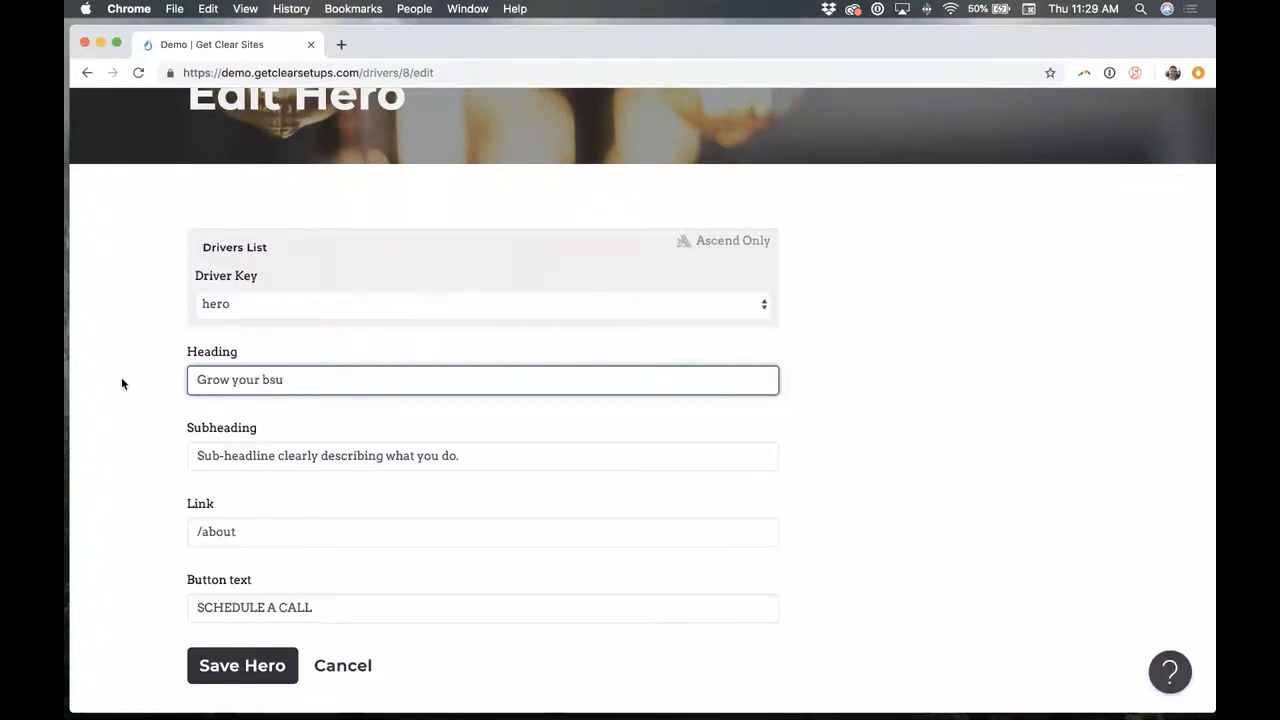
pyautogui.press('BackSpace')
pyautogui.press('BackSpace')
pyautogui.write('usiness with a simple website.')
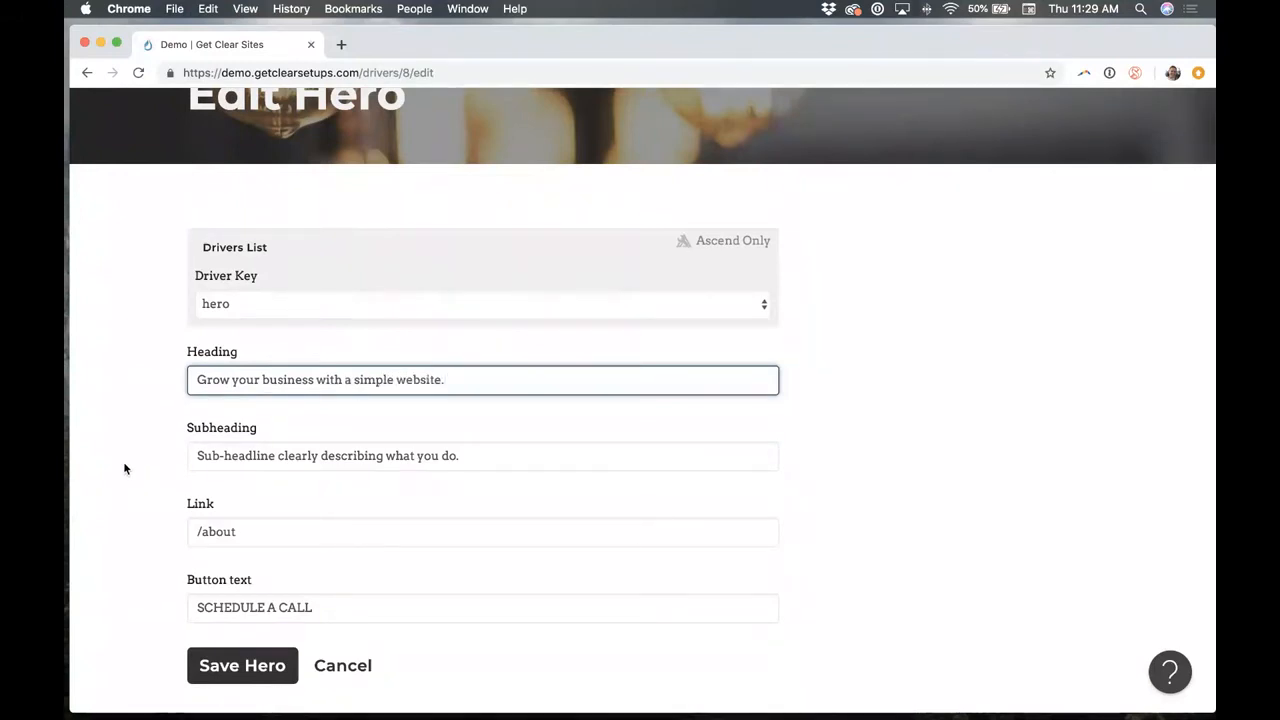
# Check the hero's subheading, link and button text, and save the hero.
pyautogui.scroll(-2, 124, 468)
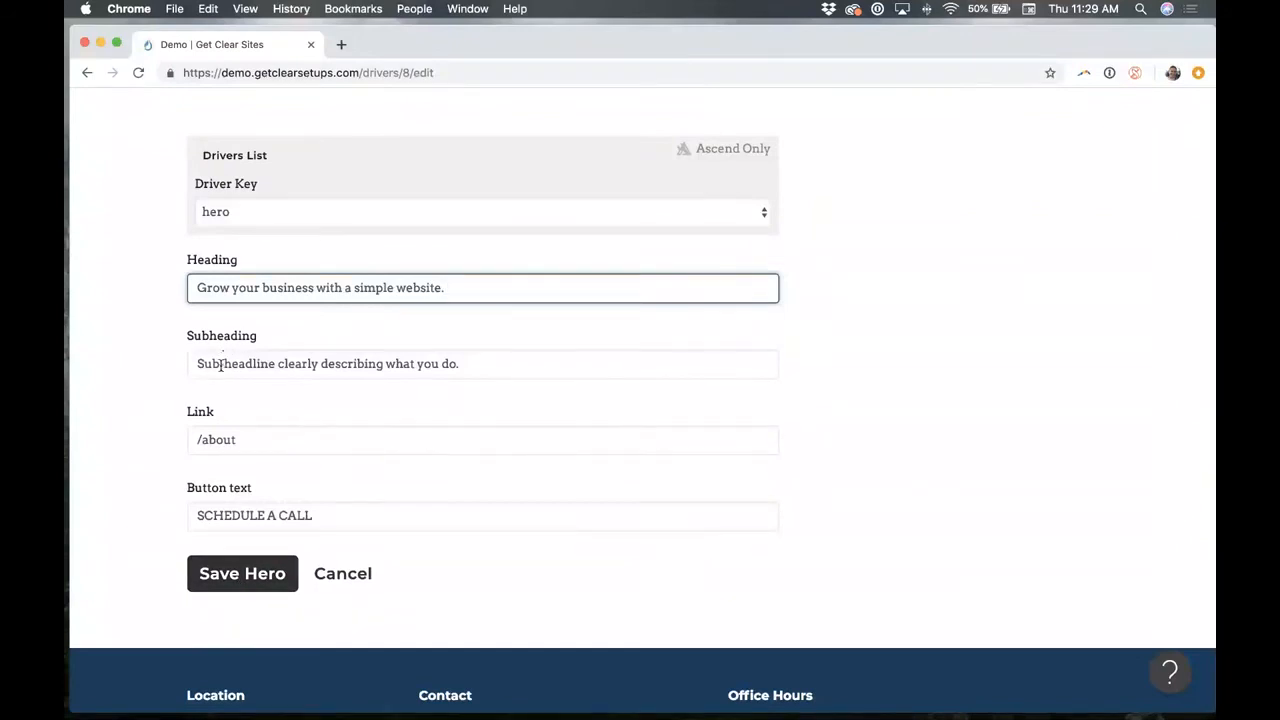
pyautogui.moveTo(221, 364); pyautogui.dragTo(318, 364)
pyautogui.moveTo(209, 439); pyautogui.dragTo(240, 447)
pyautogui.click(240, 447)
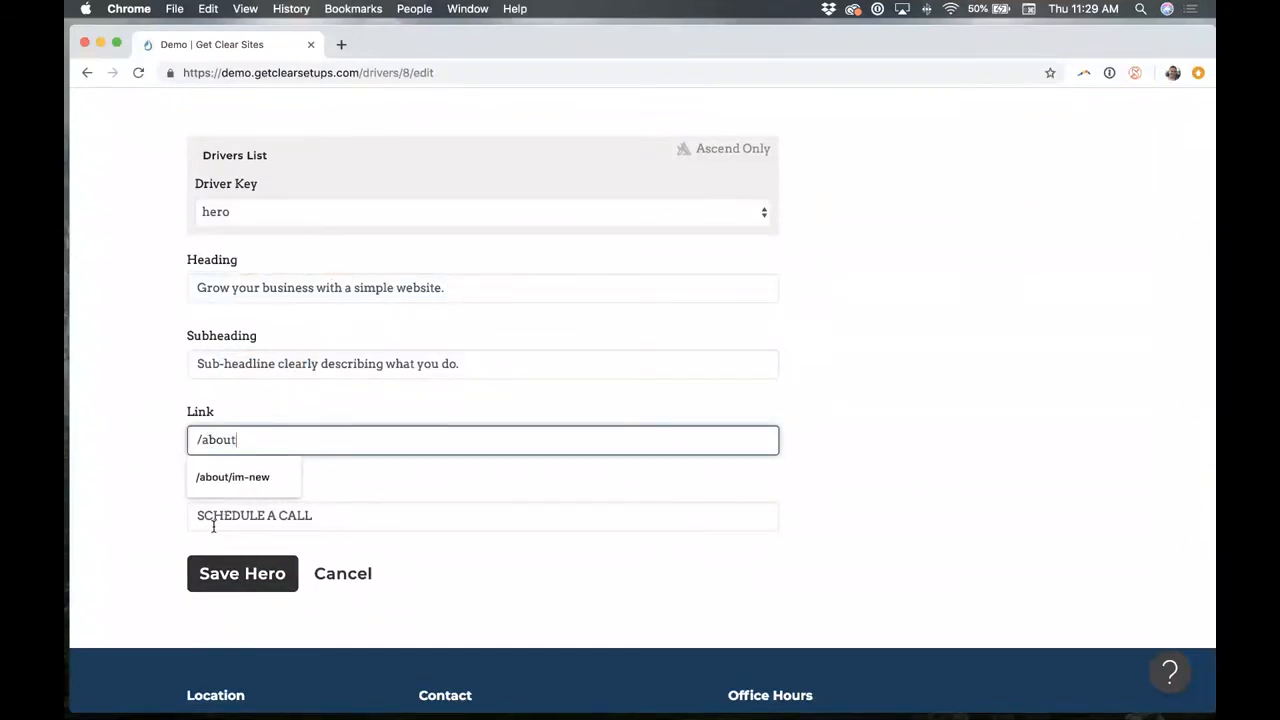
pyautogui.click(186, 529)
pyautogui.moveTo(226, 522); pyautogui.dragTo(313, 521)
pyautogui.click(168, 514)
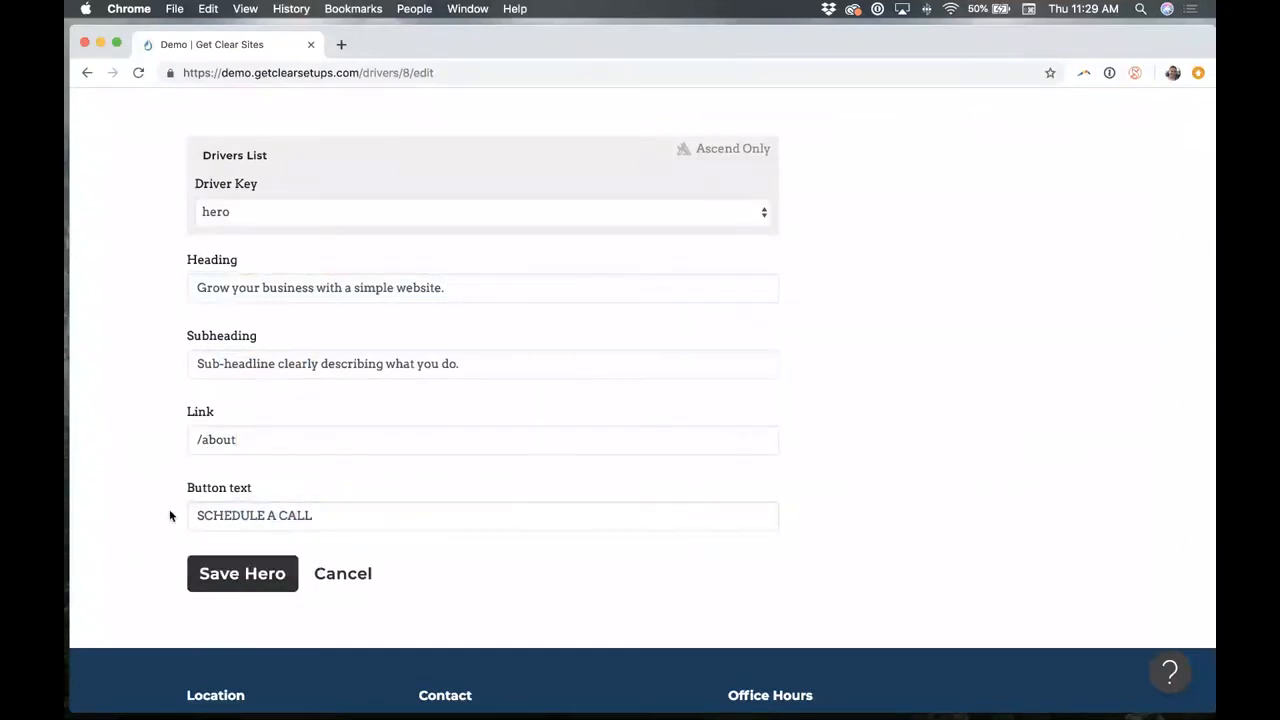
pyautogui.click(226, 578)
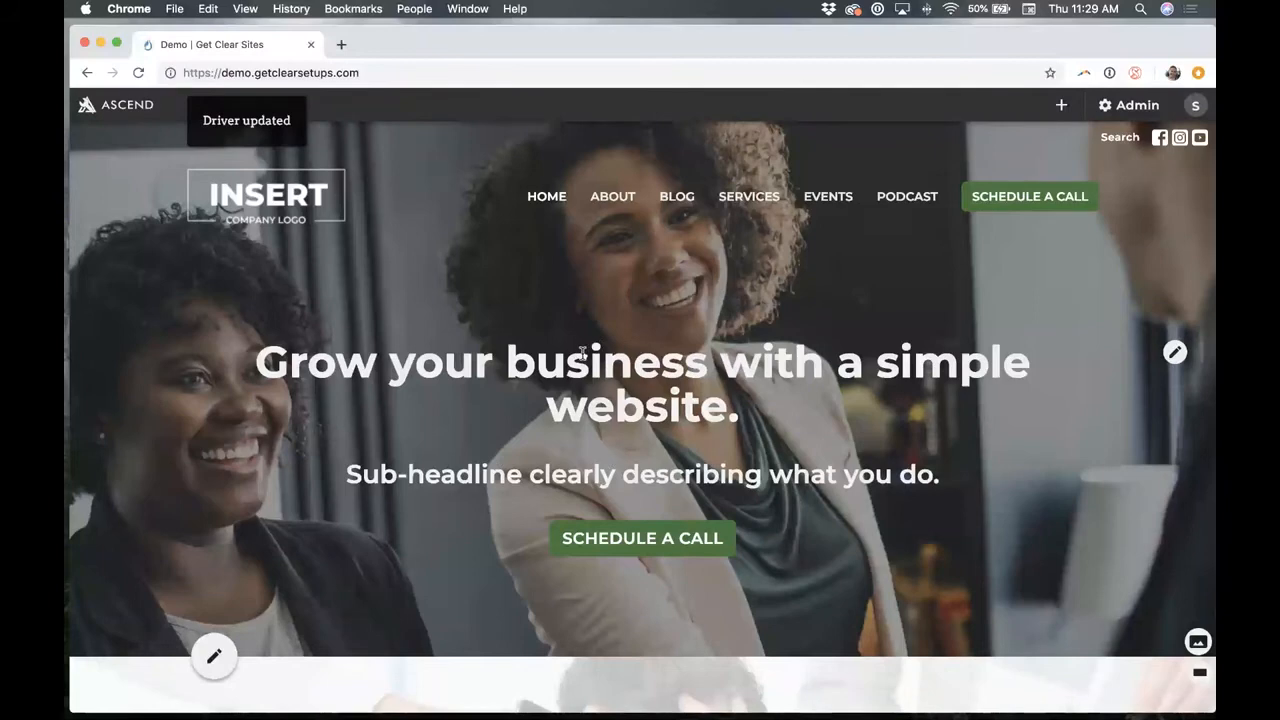
# Open the home page's header customization and mark the existing header image for deletion.
pyautogui.click(1192, 643)
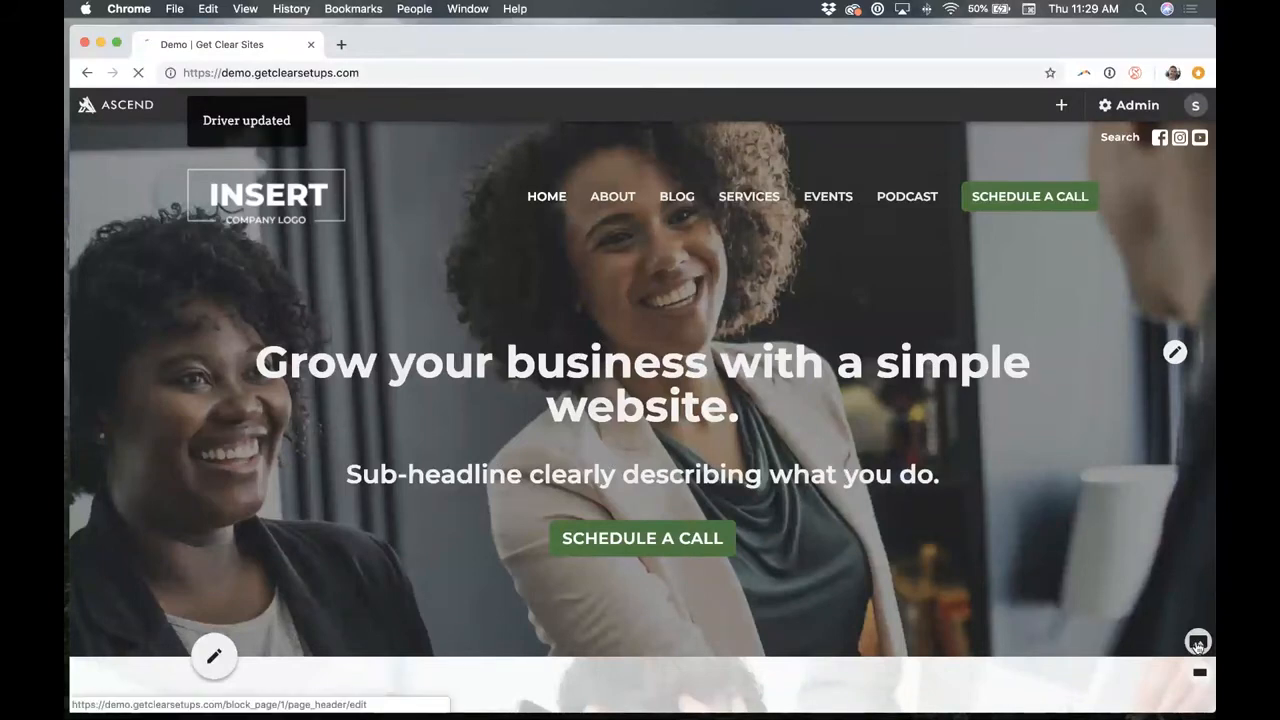
pyautogui.scroll(-3, 593, 536)
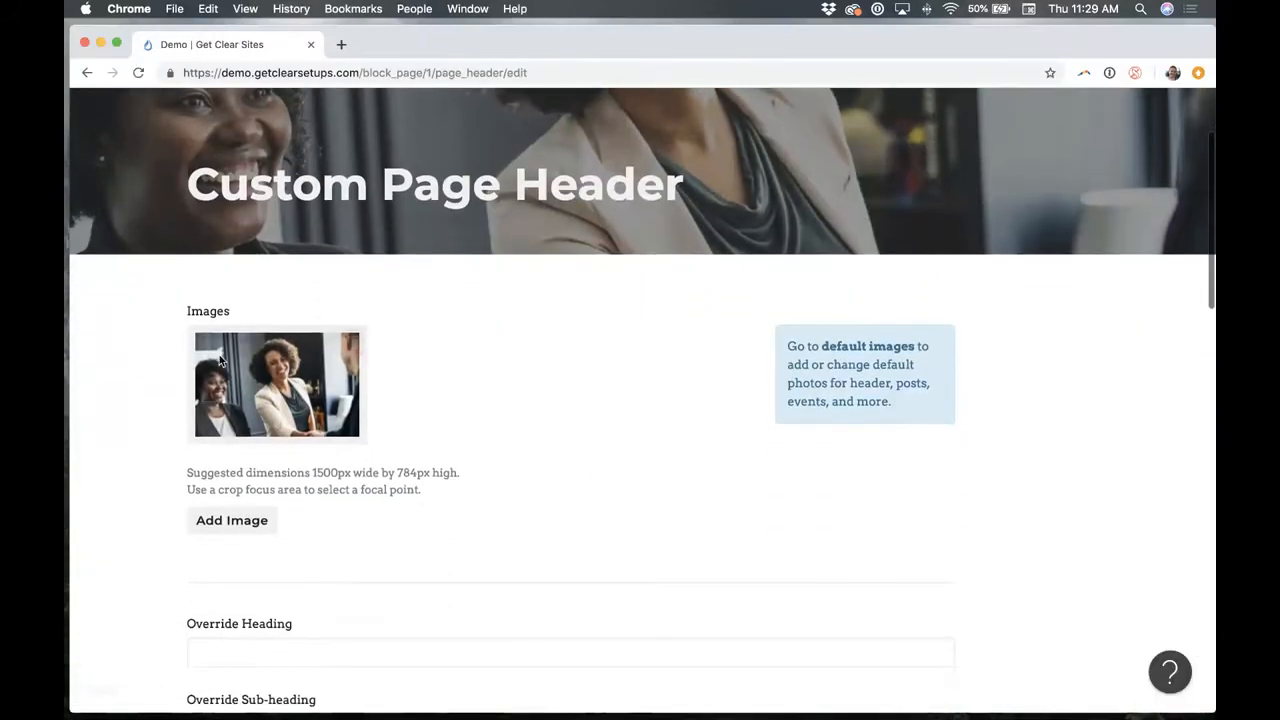
pyautogui.click(350, 343)
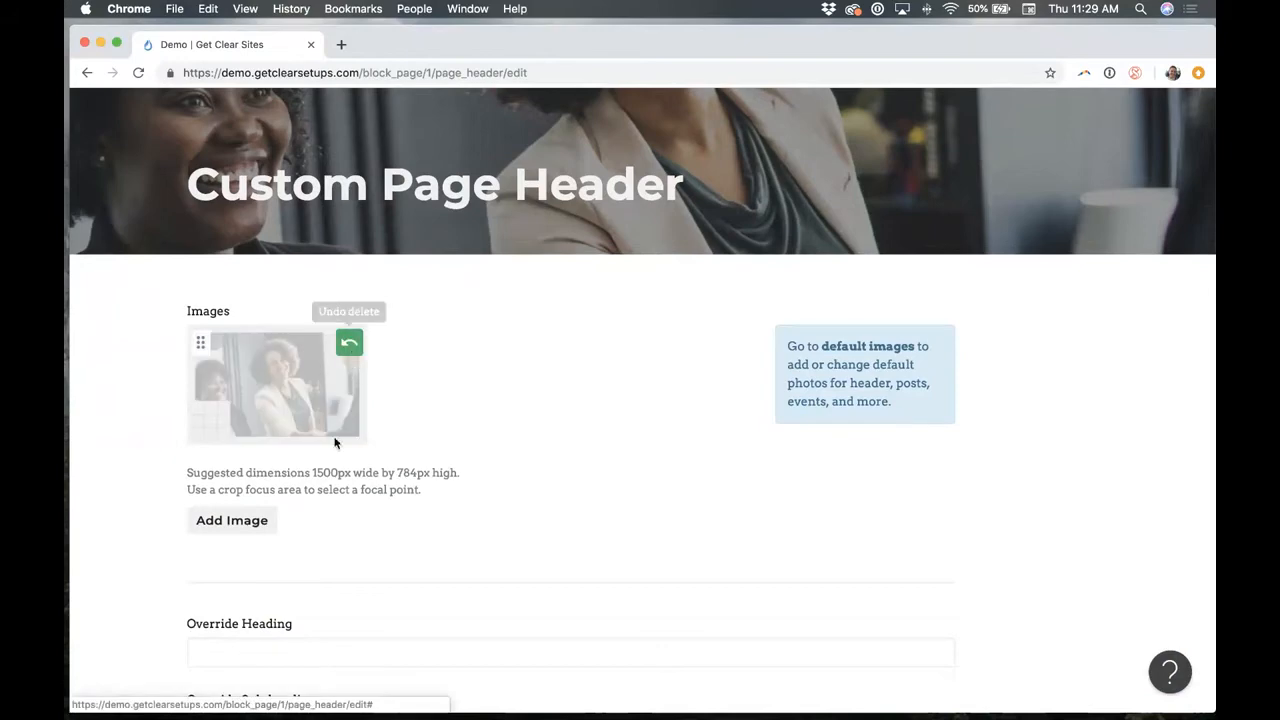
# Add edwin-andrade-162696-unsplash.jpg from the Demo Images folder as the page header image and save the custom header.
pyautogui.click(232, 520)
pyautogui.click(223, 568)
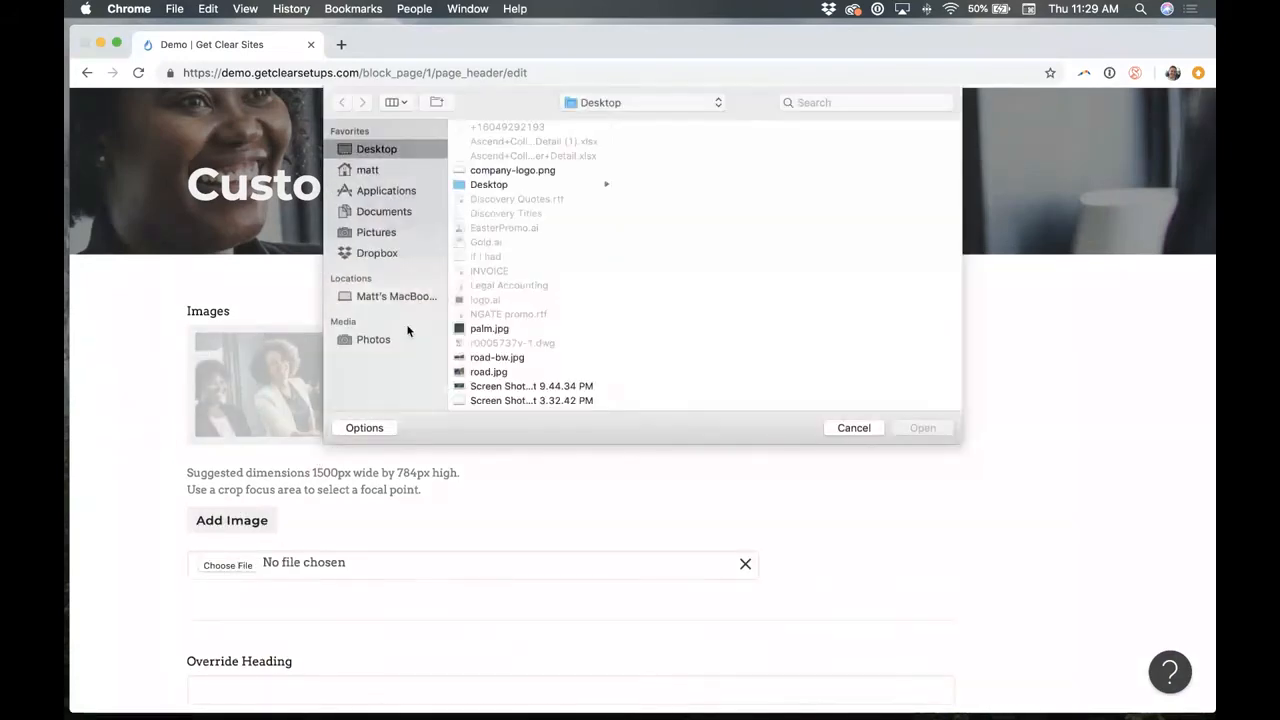
pyautogui.click(494, 186)
pyautogui.click(684, 300)
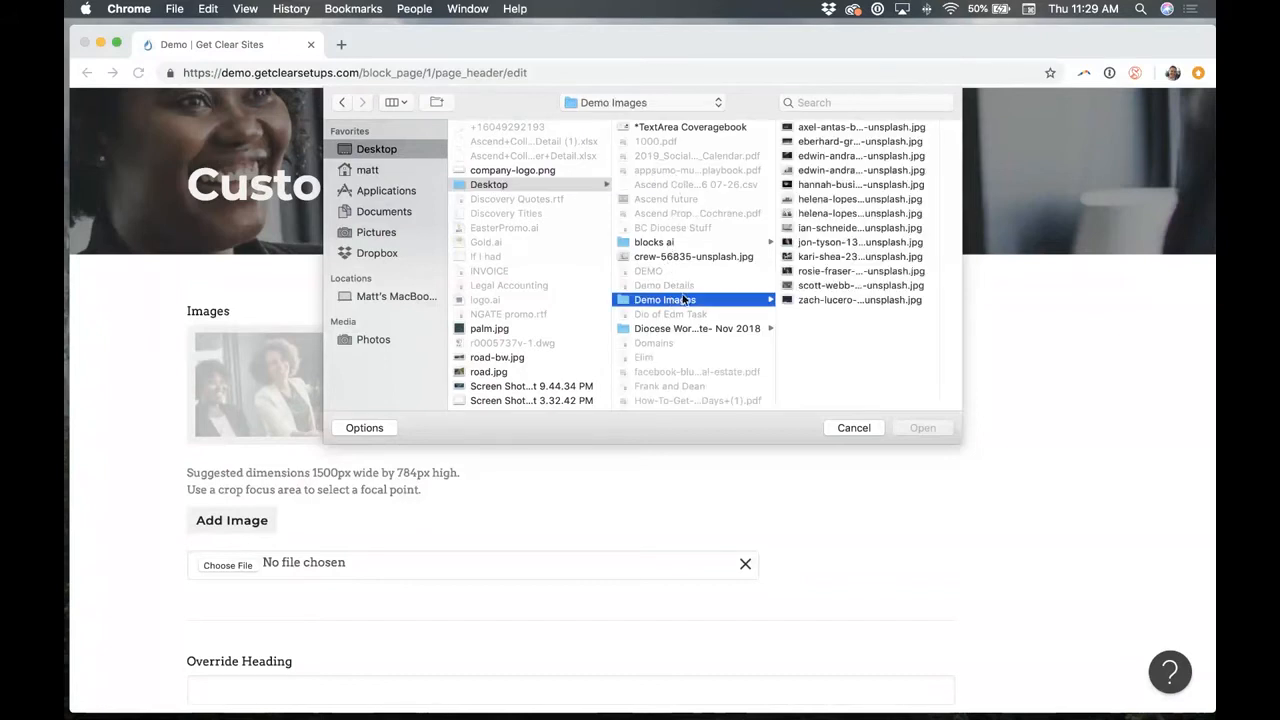
pyautogui.click(814, 157)
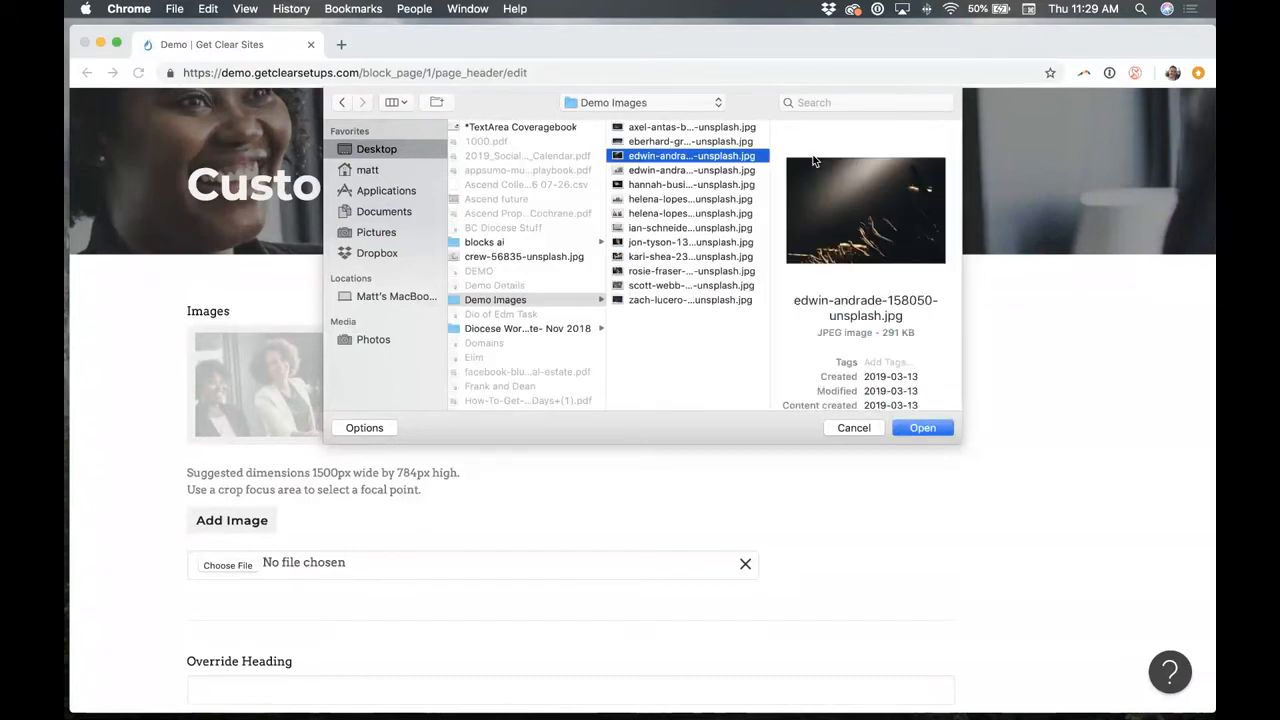
pyautogui.press('Down')
pyautogui.press('Return')
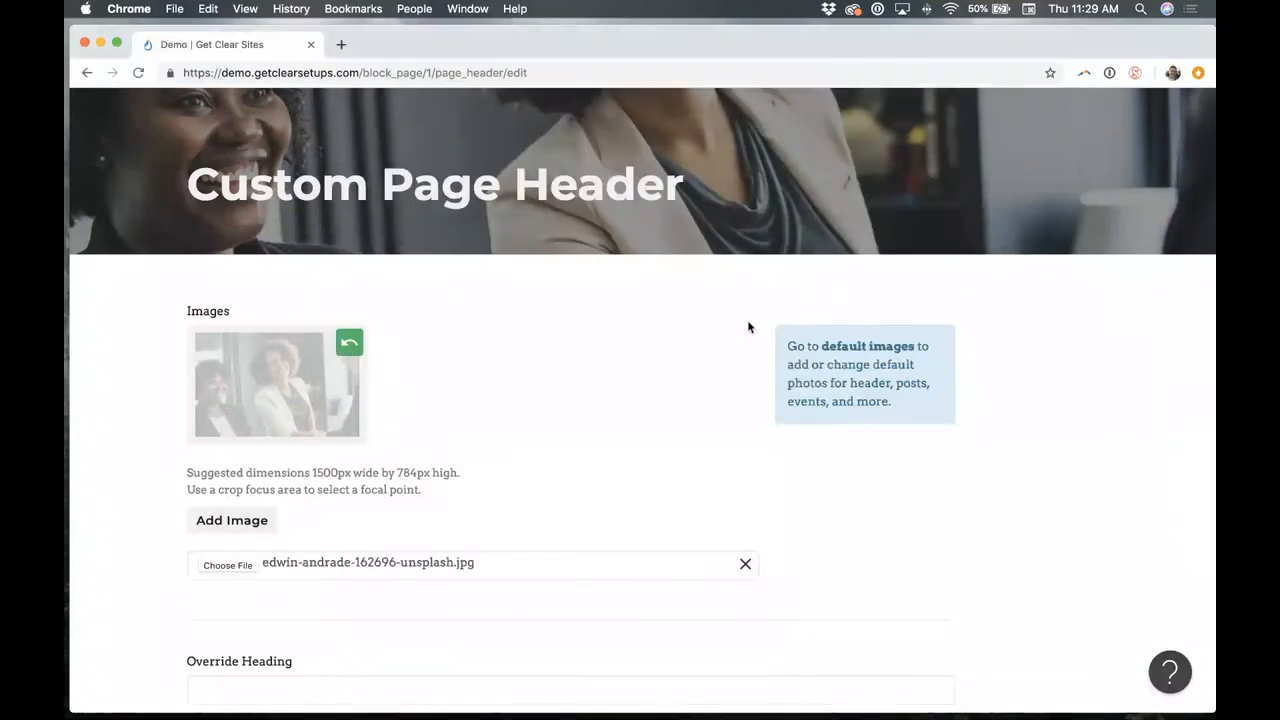
pyautogui.scroll(-10, 466, 374)
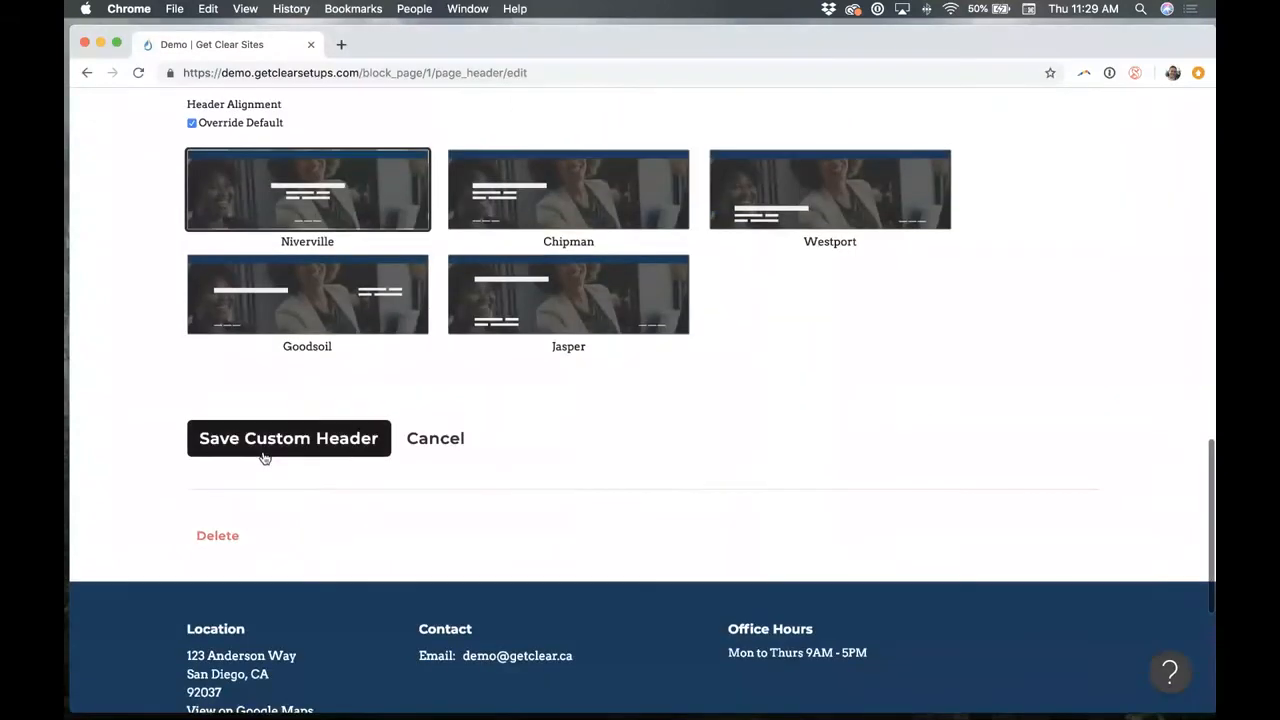
pyautogui.click(264, 457)
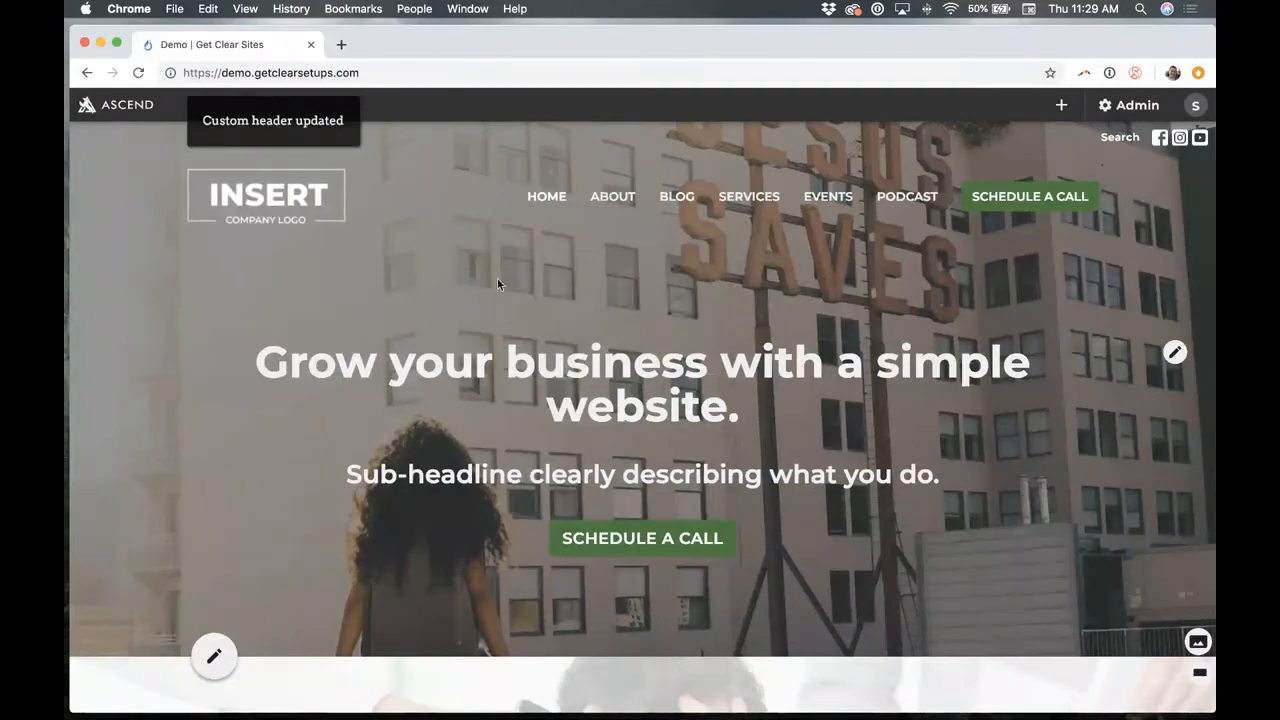
# Open the second benefit in the icons block for editing and set its heading to "Another benefit".
pyautogui.scroll(-2, 708, 225)
pyautogui.scroll(-5, 706, 231)
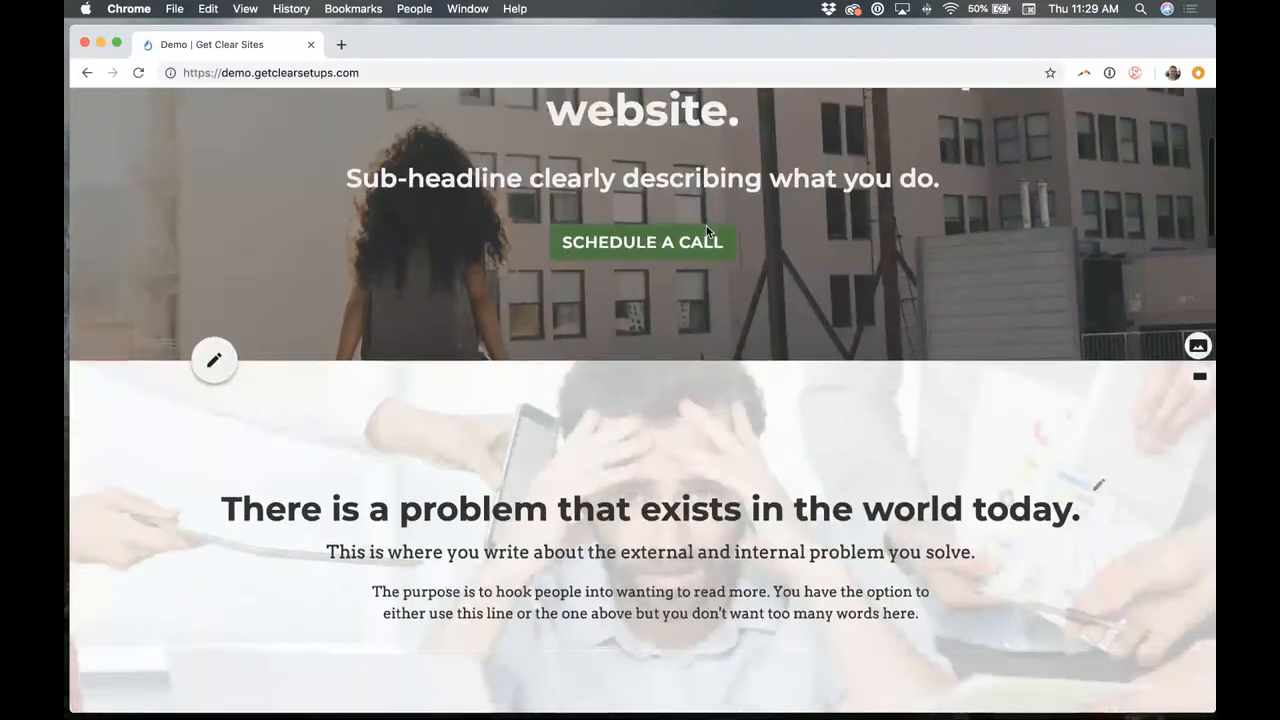
pyautogui.scroll(1, 591, 194)
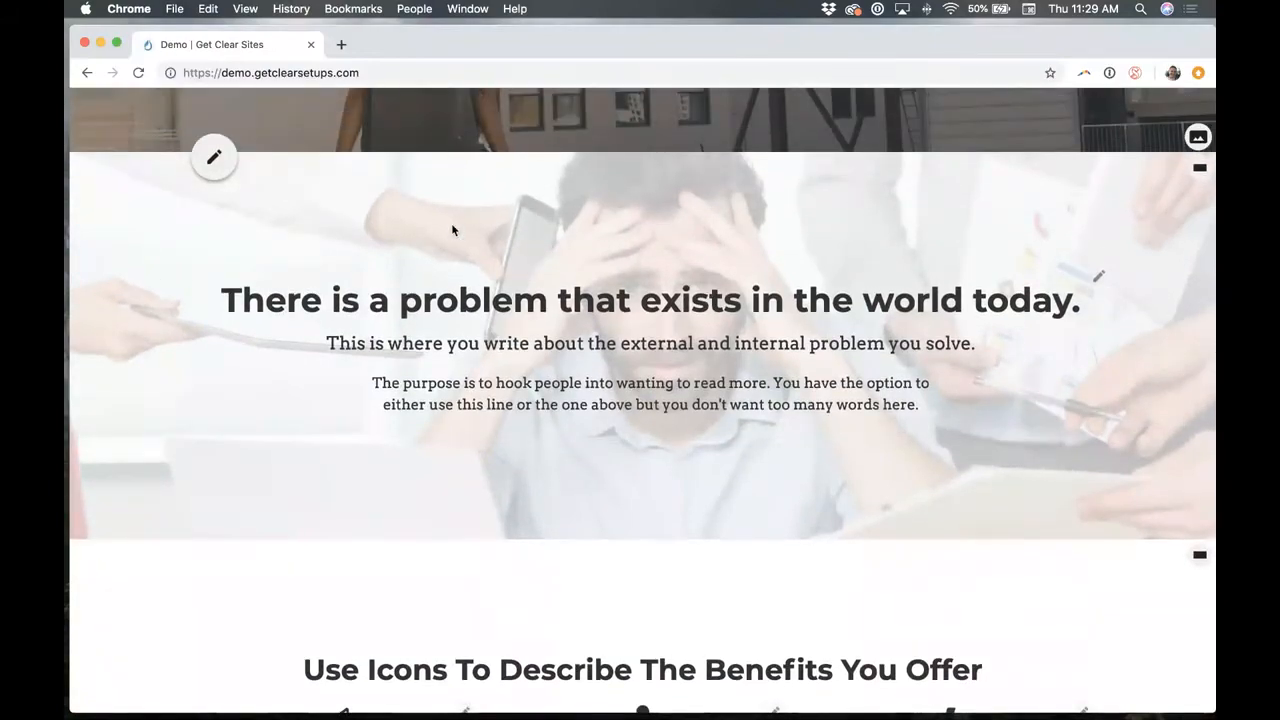
pyautogui.scroll(-3, 451, 223)
pyautogui.scroll(-5, 450, 335)
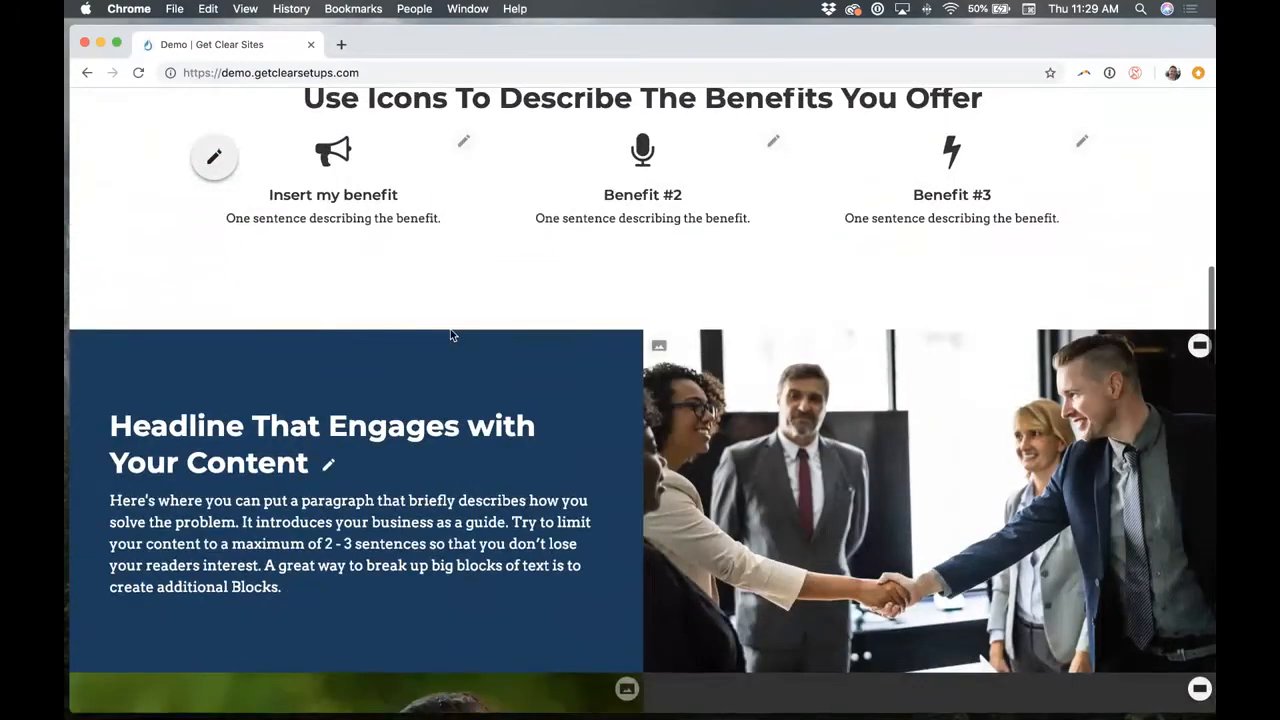
pyautogui.scroll(1, 450, 335)
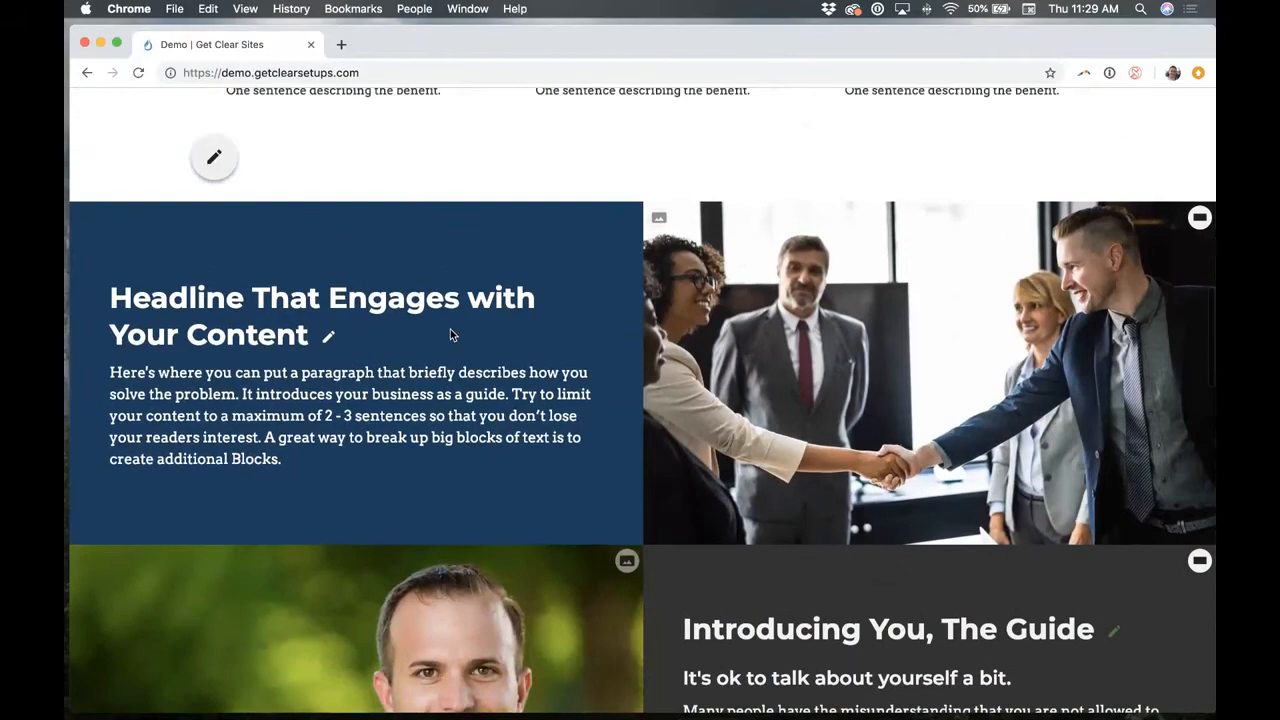
pyautogui.scroll(4, 450, 335)
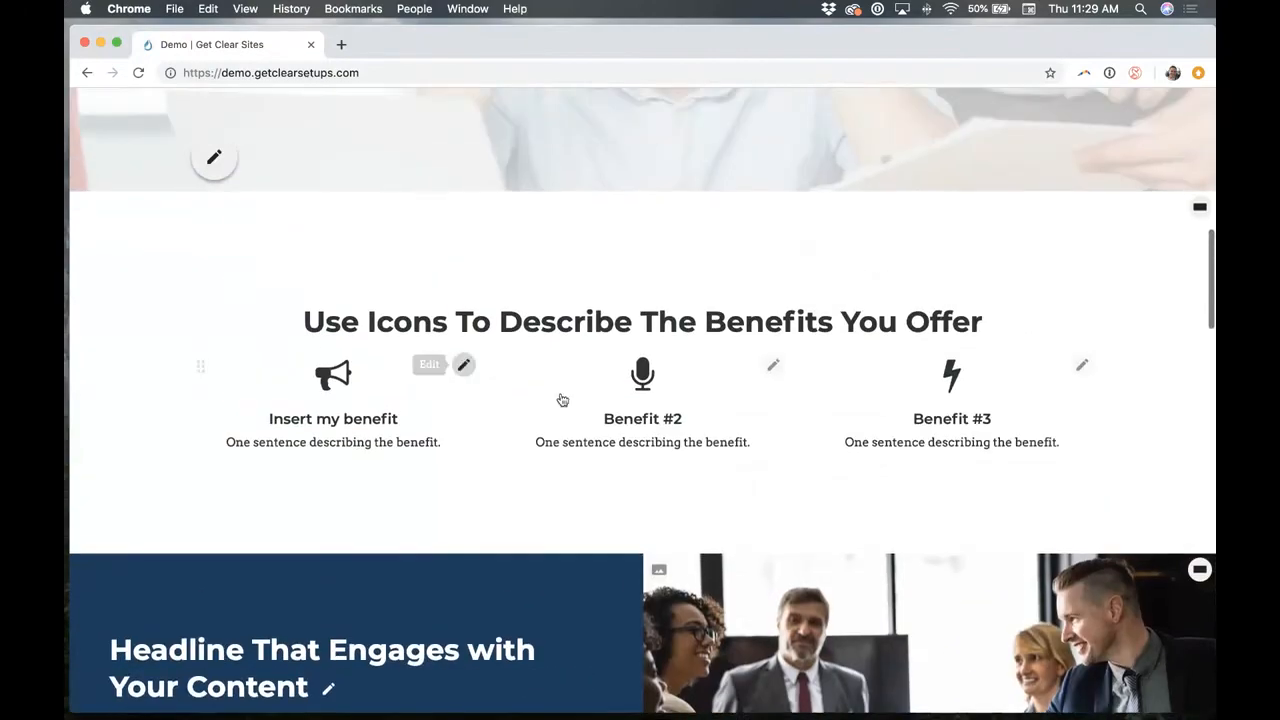
pyautogui.click(773, 365)
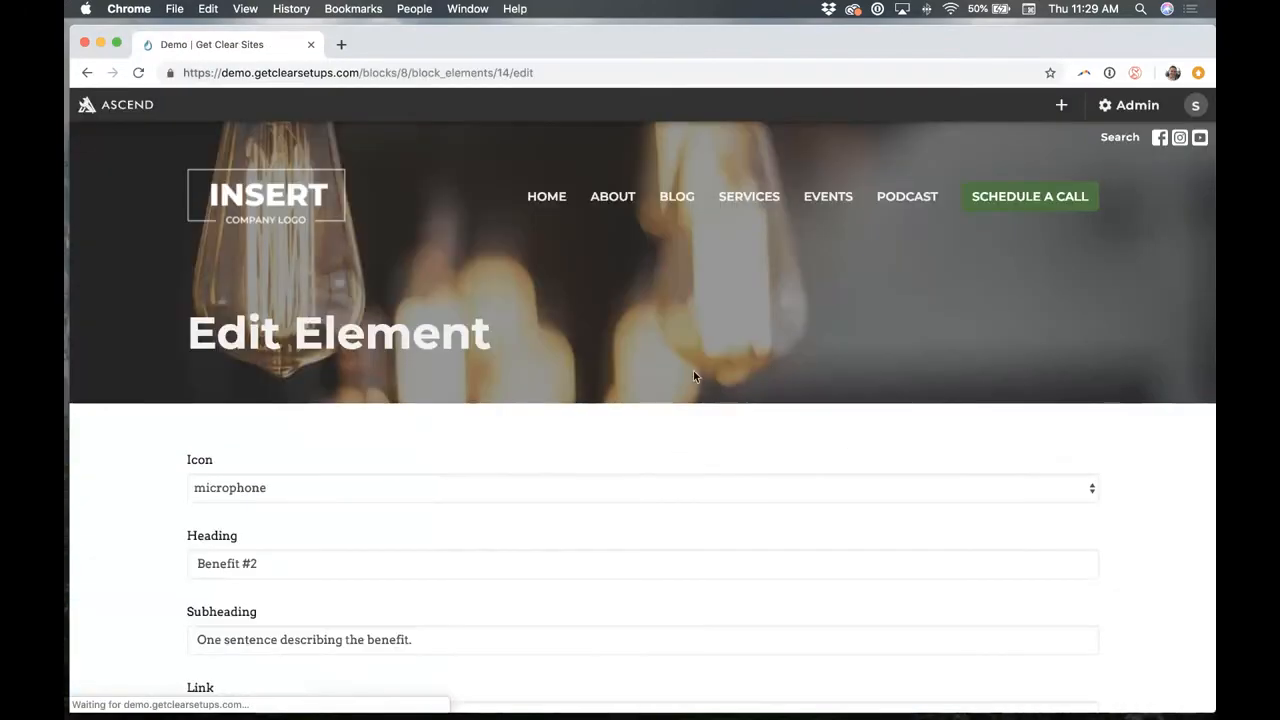
pyautogui.scroll(-3, 480, 437)
pyautogui.moveTo(260, 324); pyautogui.dragTo(181, 325)
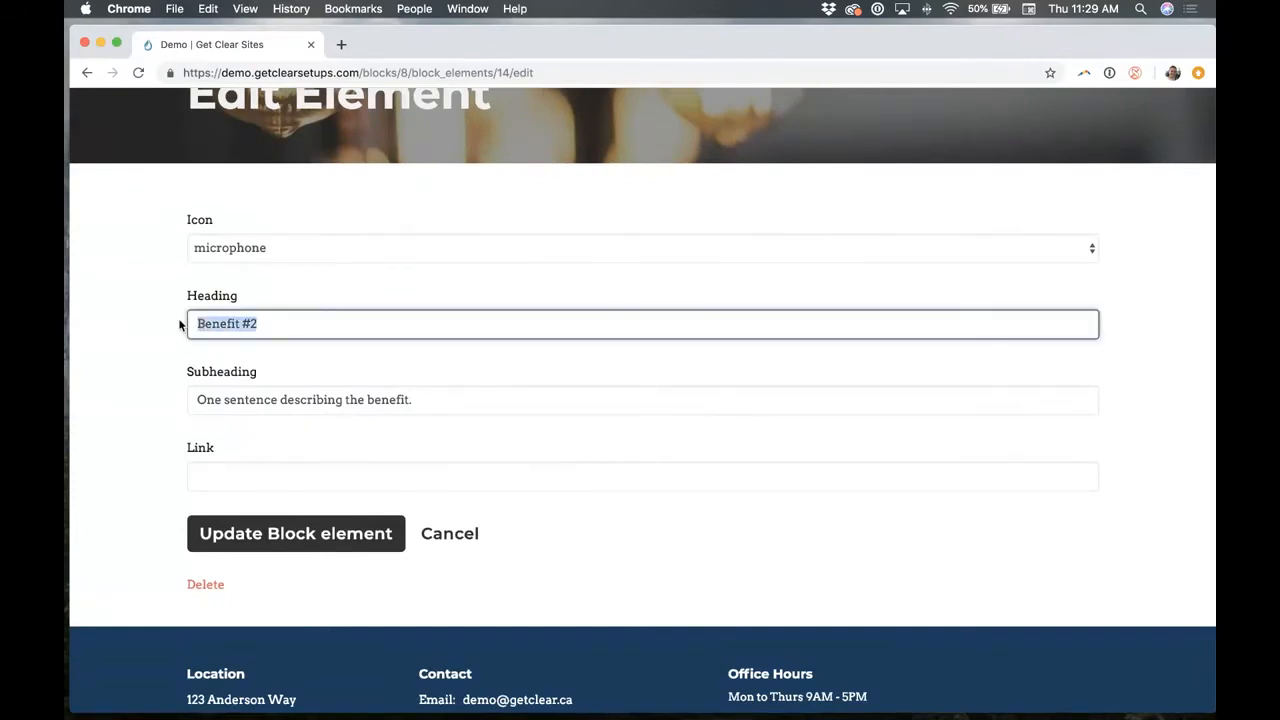
pyautogui.write('Another benefit')
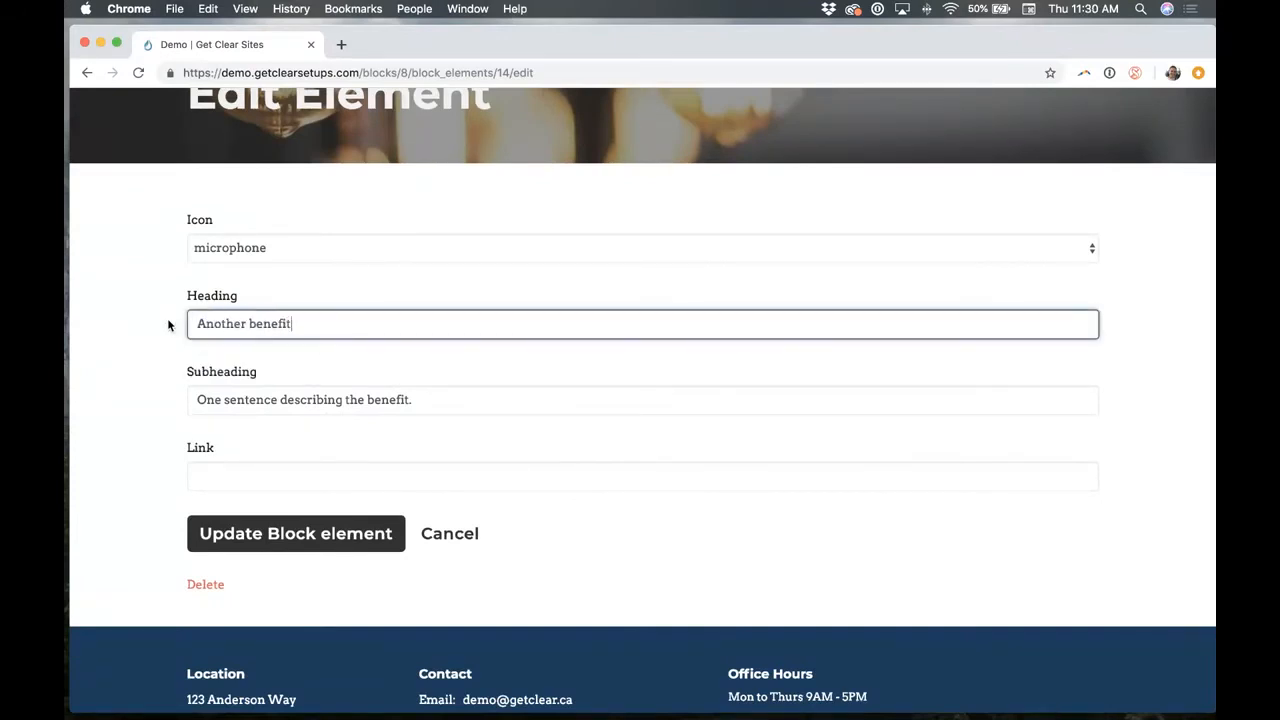
# Set the benefit's subheading to "We'll put it here." and its link to /about, and save the element.
pyautogui.press('Tab')
pyautogui.write('W')
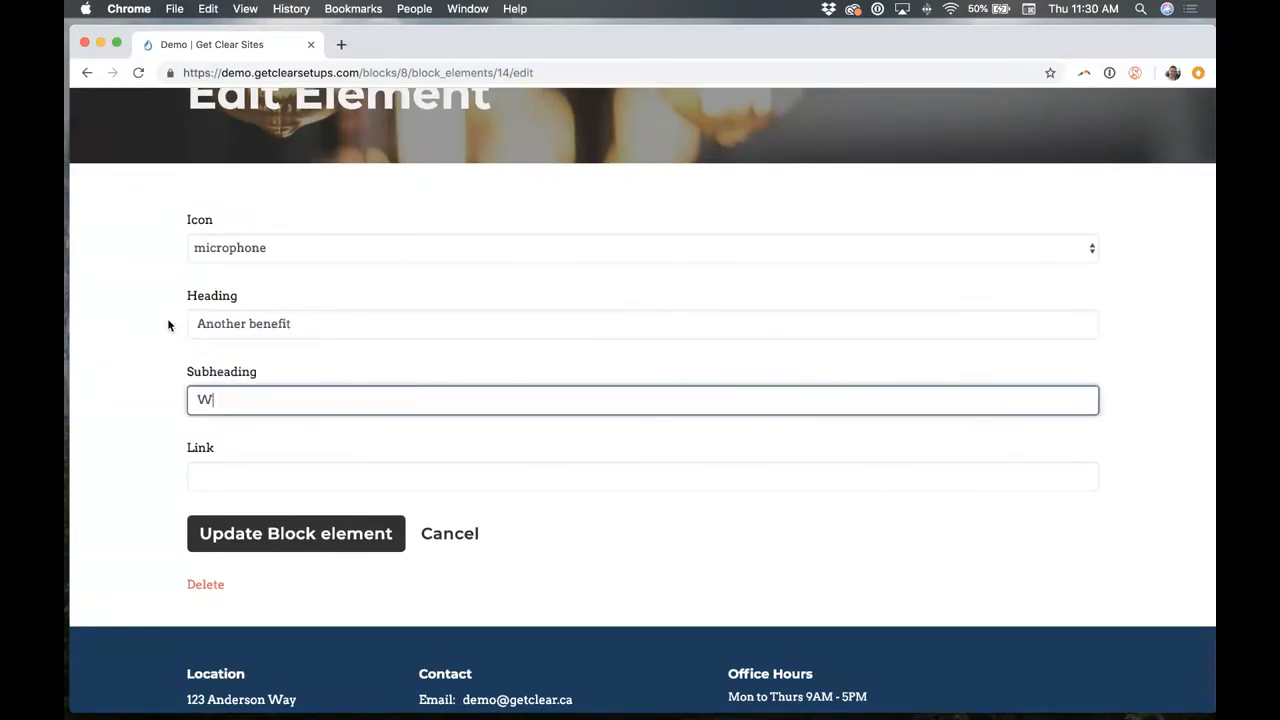
pyautogui.write("e'll put it here.")
pyautogui.press('Tab')
pyautogui.write('/about')
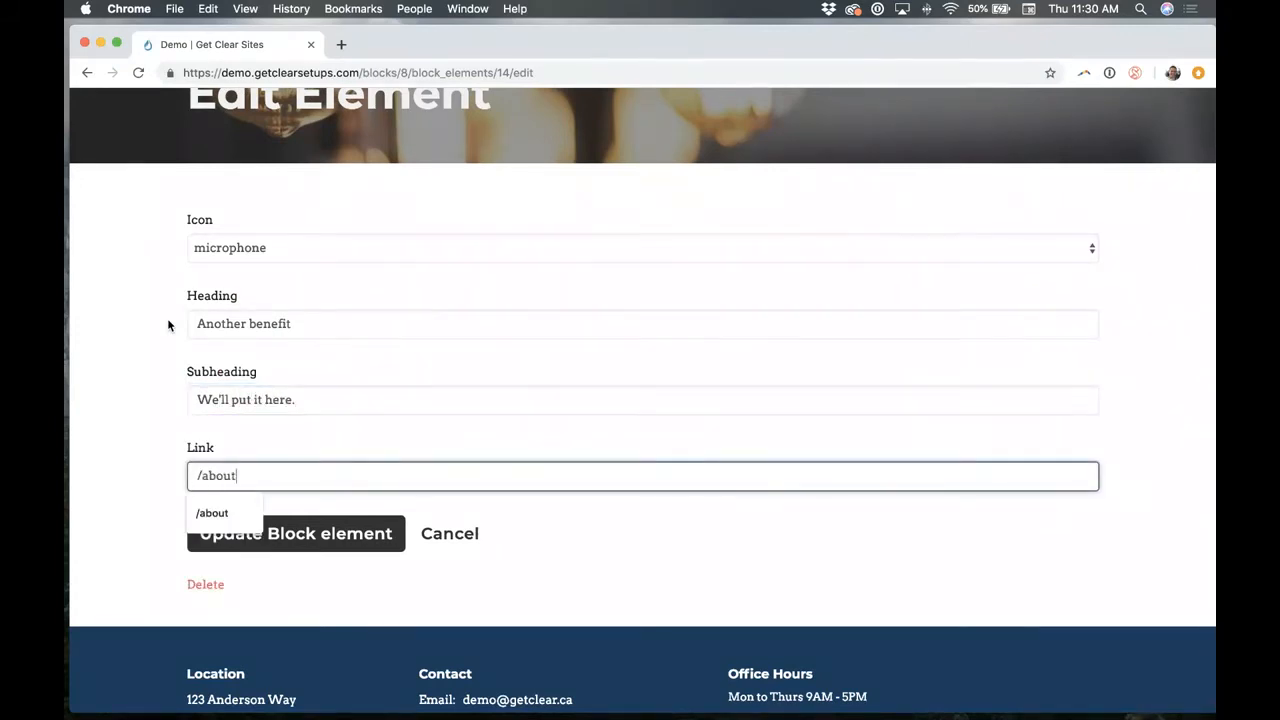
pyautogui.press('Tab')
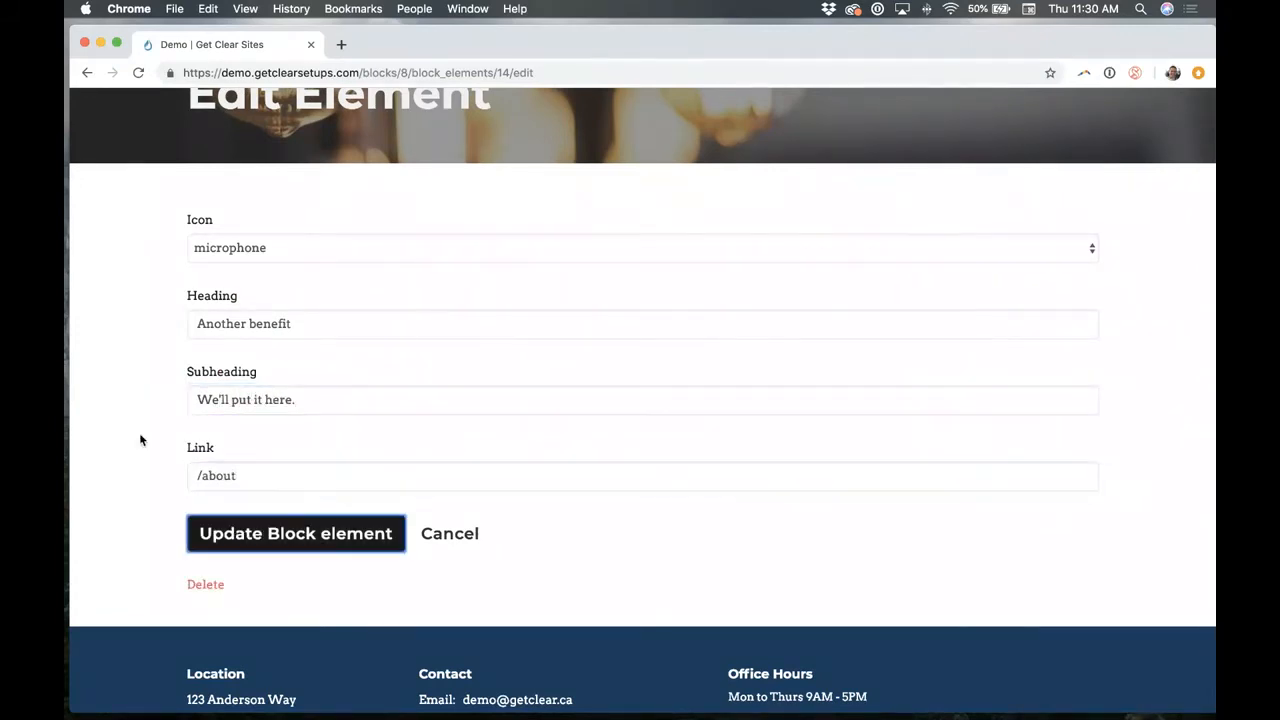
pyautogui.click(314, 546)
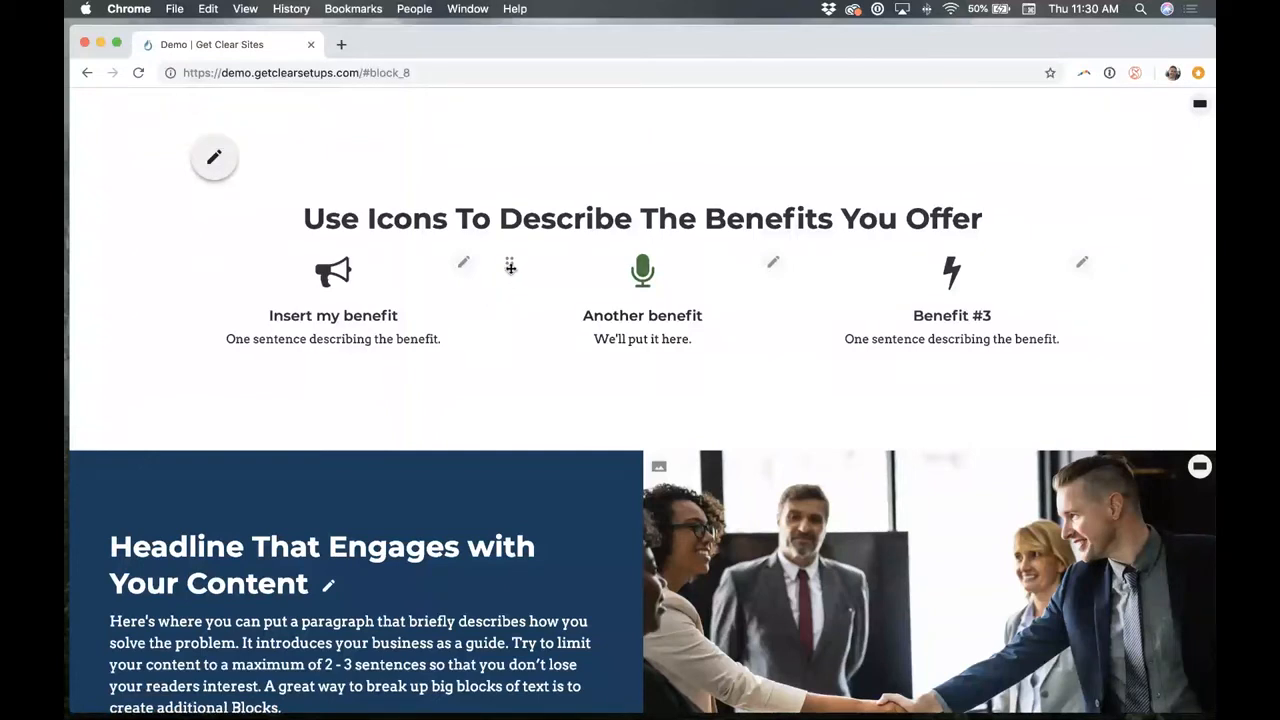
# Reorder the benefits so "Another benefit" comes first and "Insert my benefit" comes last.
pyautogui.moveTo(508, 268); pyautogui.dragTo(266, 307)
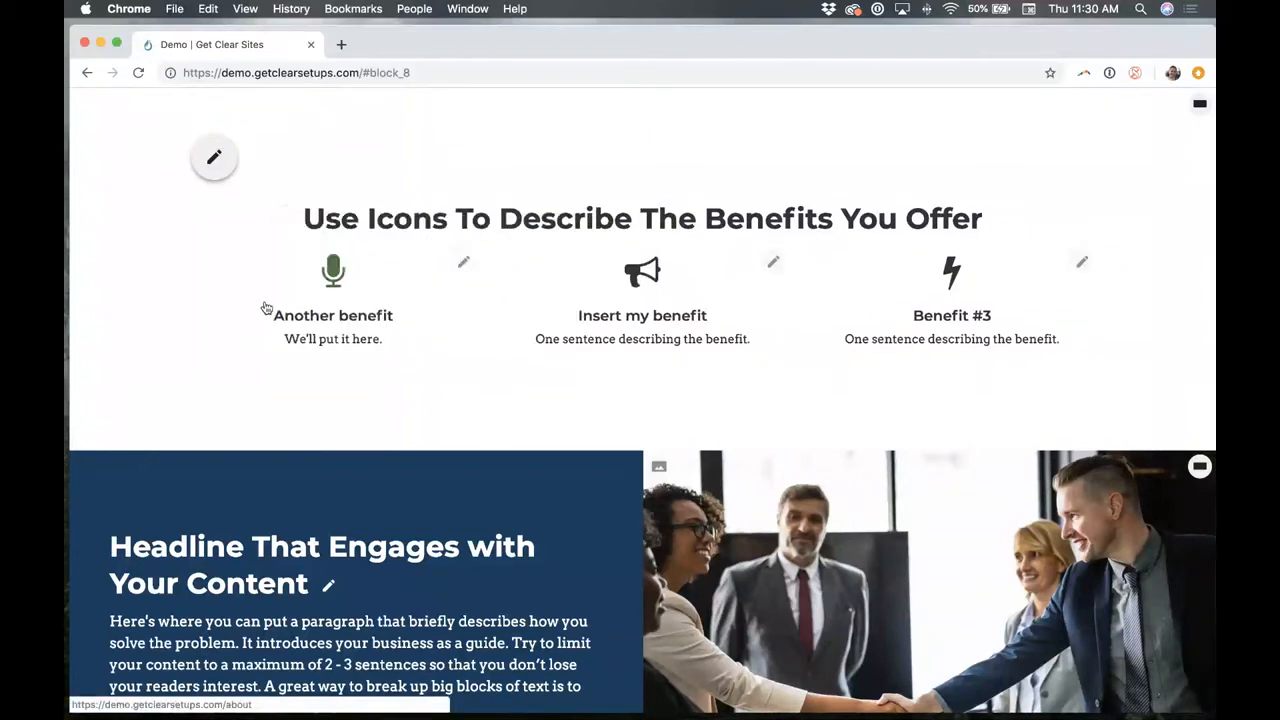
pyautogui.moveTo(532, 264); pyautogui.dragTo(821, 261)
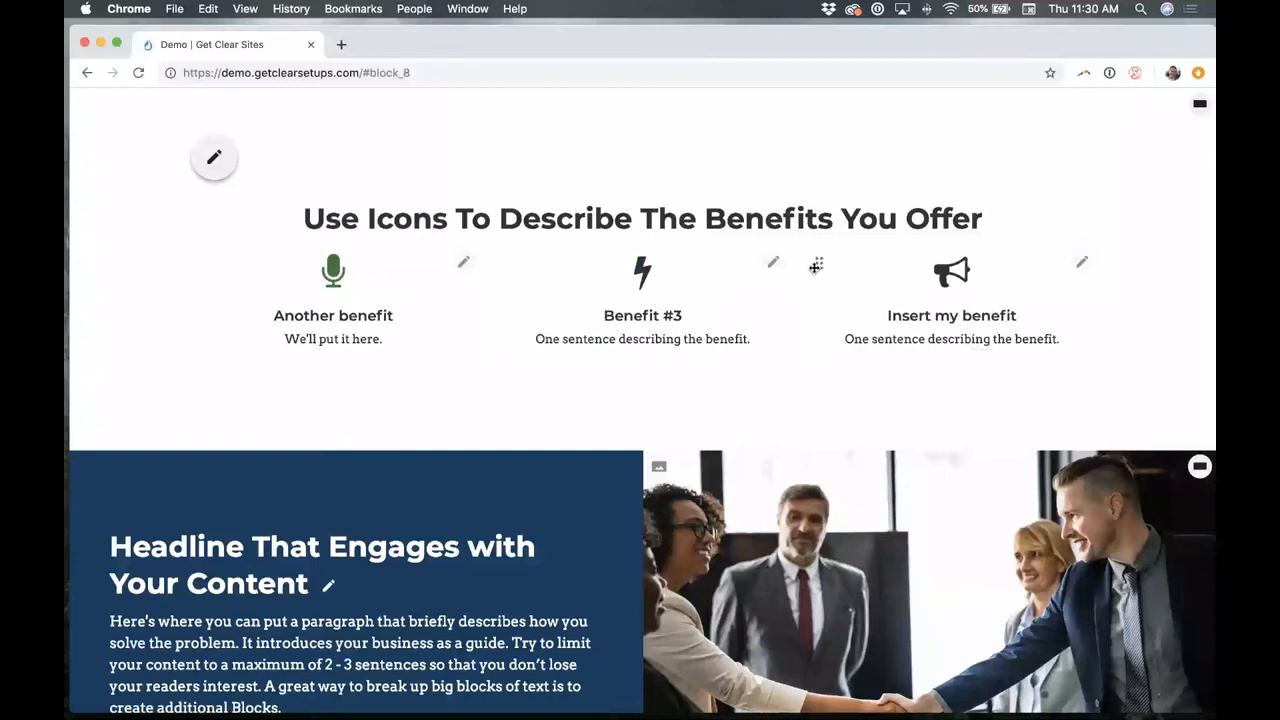
# Open the benefits block's style settings and apply the green background color scheme.
pyautogui.scroll(1, 541, 234)
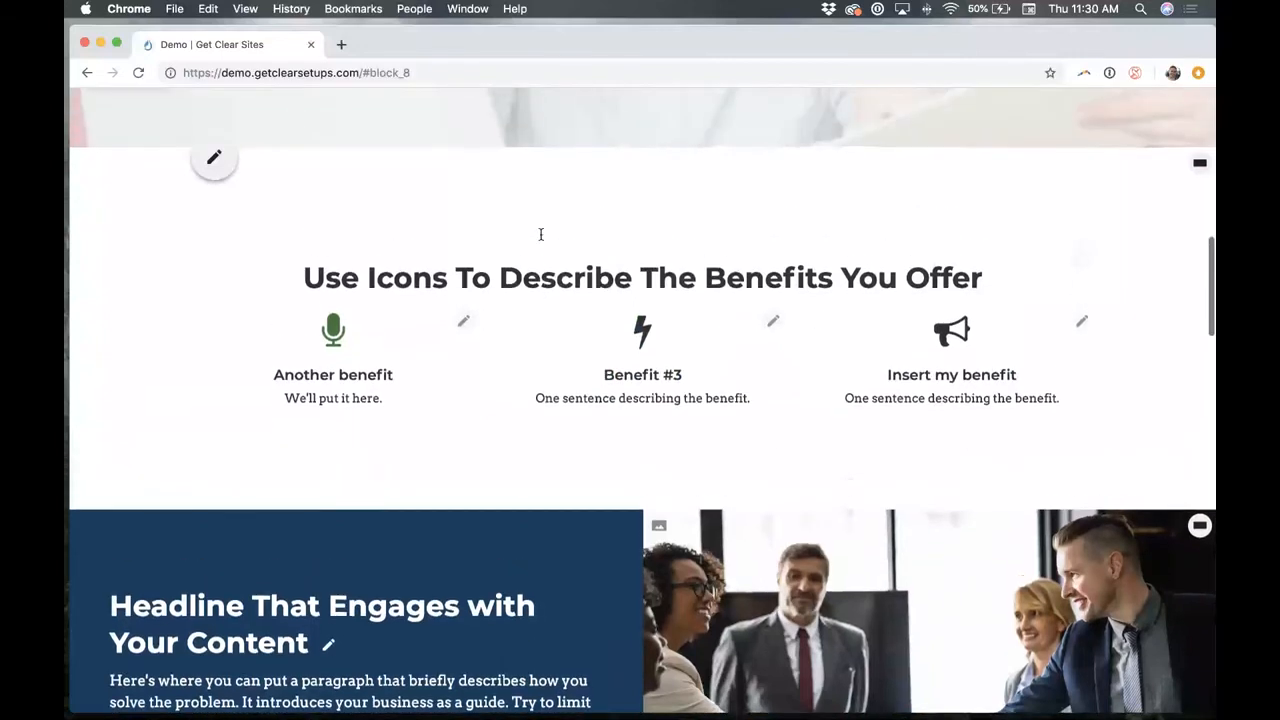
pyautogui.scroll(-1, 378, 275)
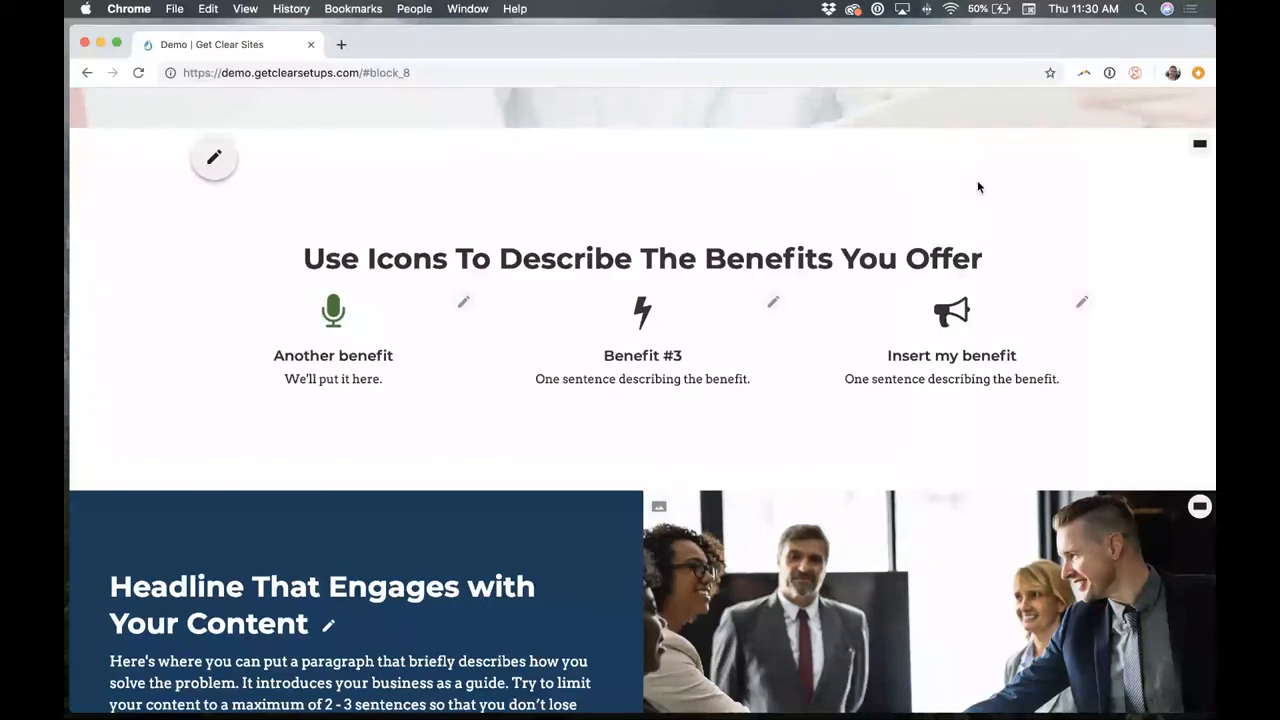
pyautogui.click(1198, 146)
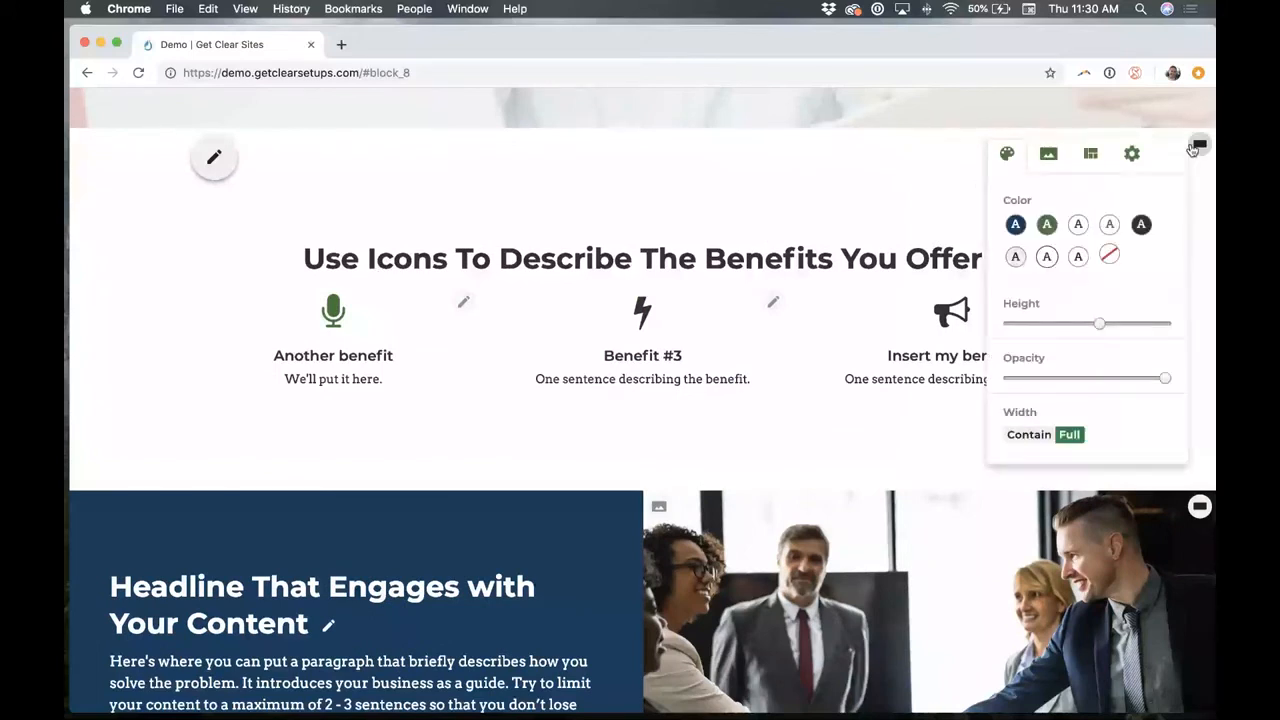
pyautogui.click(1048, 226)
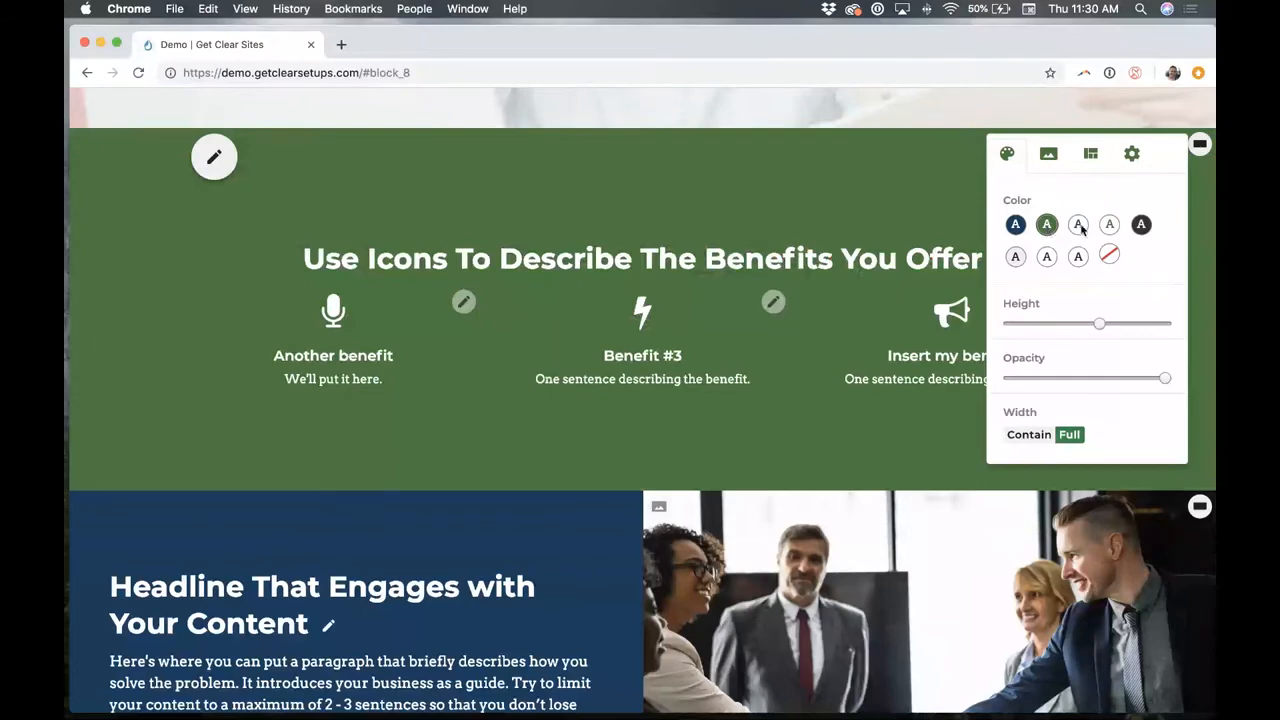
# Try other color schemes on the benefits block, including white variants with navy and green text, dark, light grey and navy.
pyautogui.click(1079, 226)
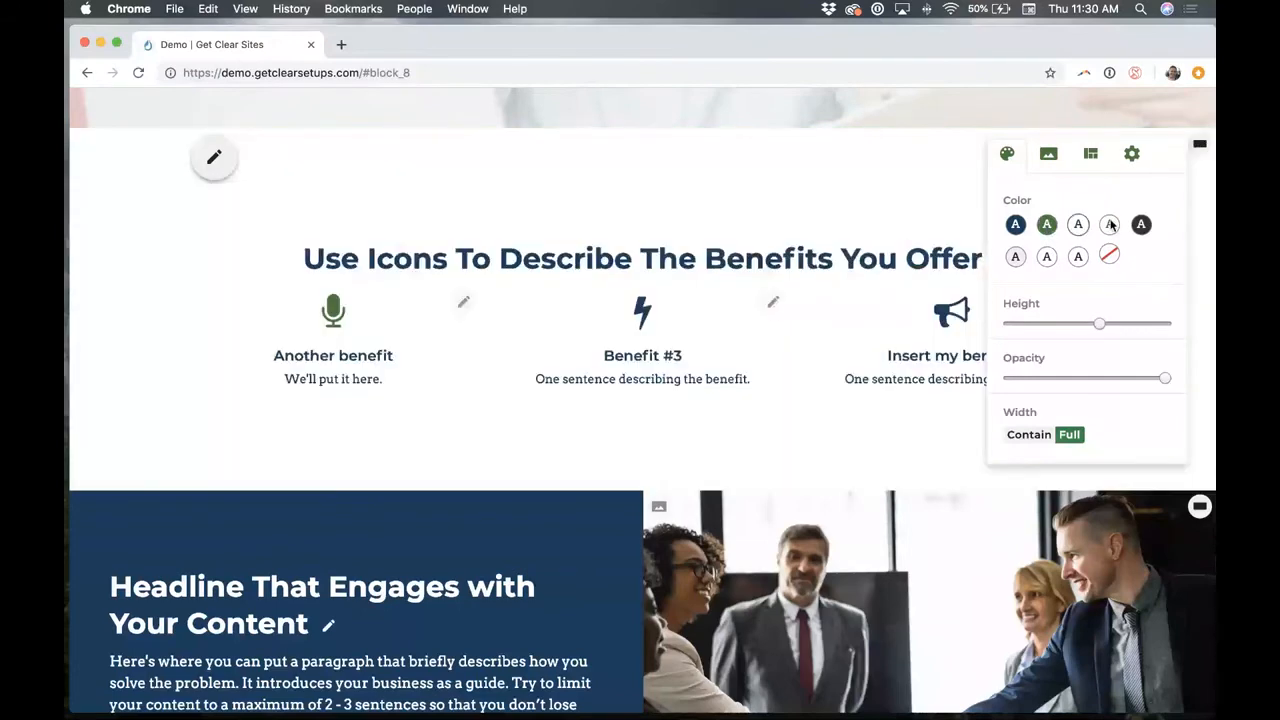
pyautogui.click(1110, 225)
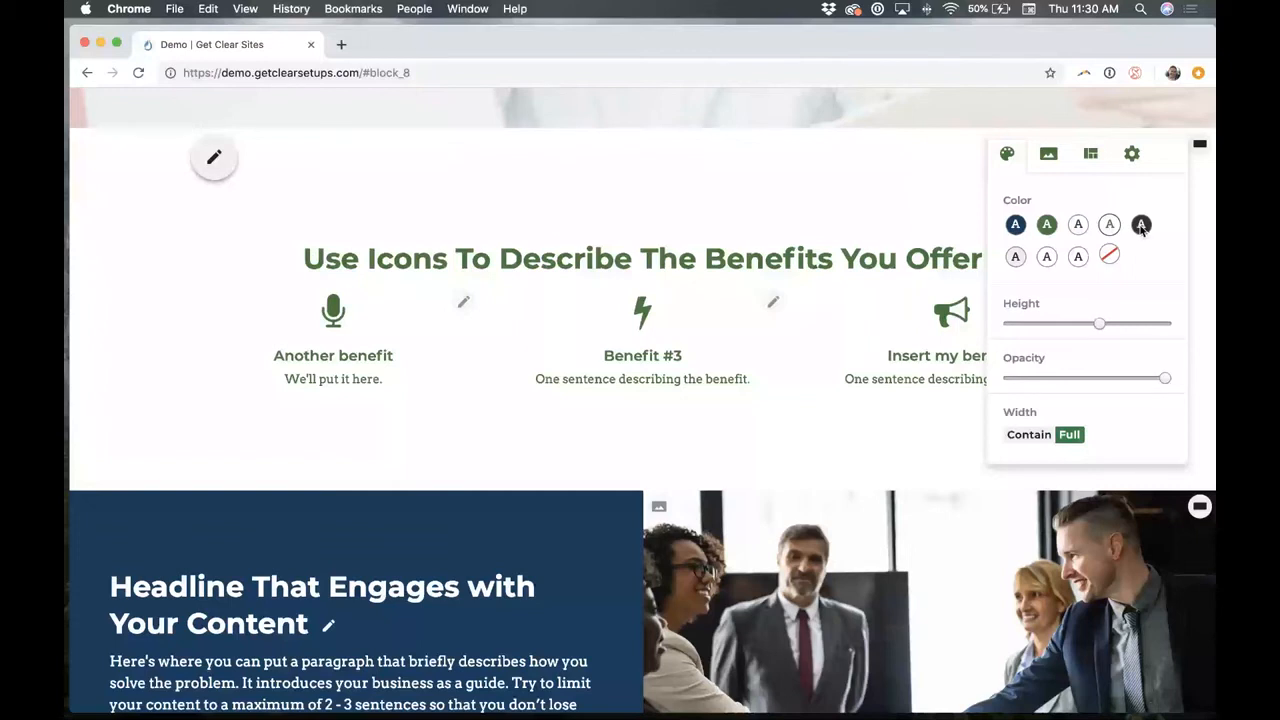
pyautogui.click(1141, 226)
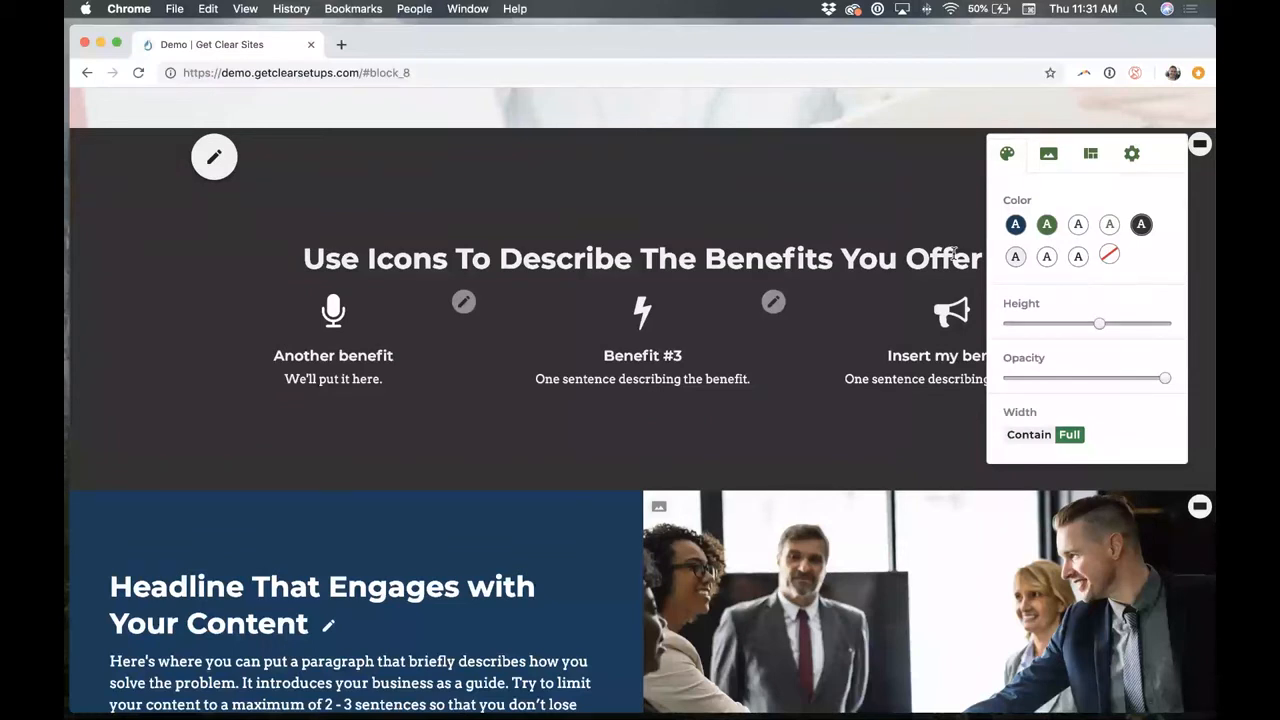
pyautogui.click(1015, 258)
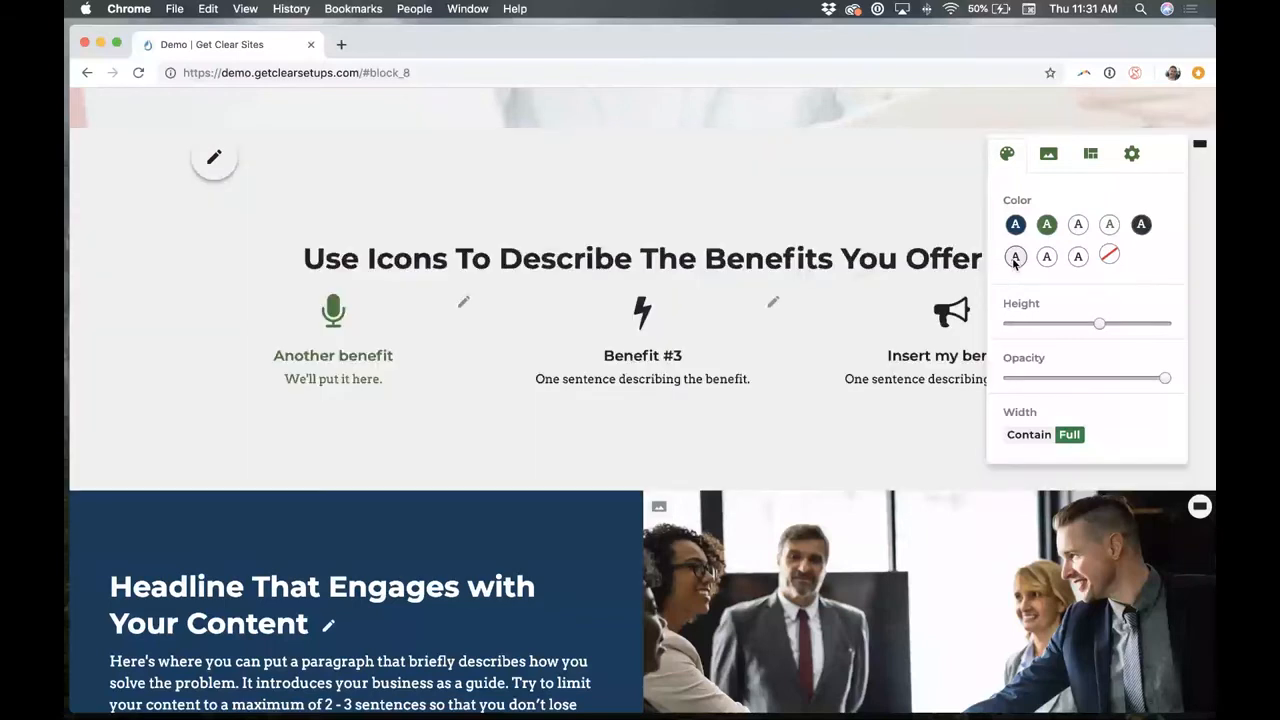
pyautogui.click(1047, 258)
pyautogui.click(1047, 226)
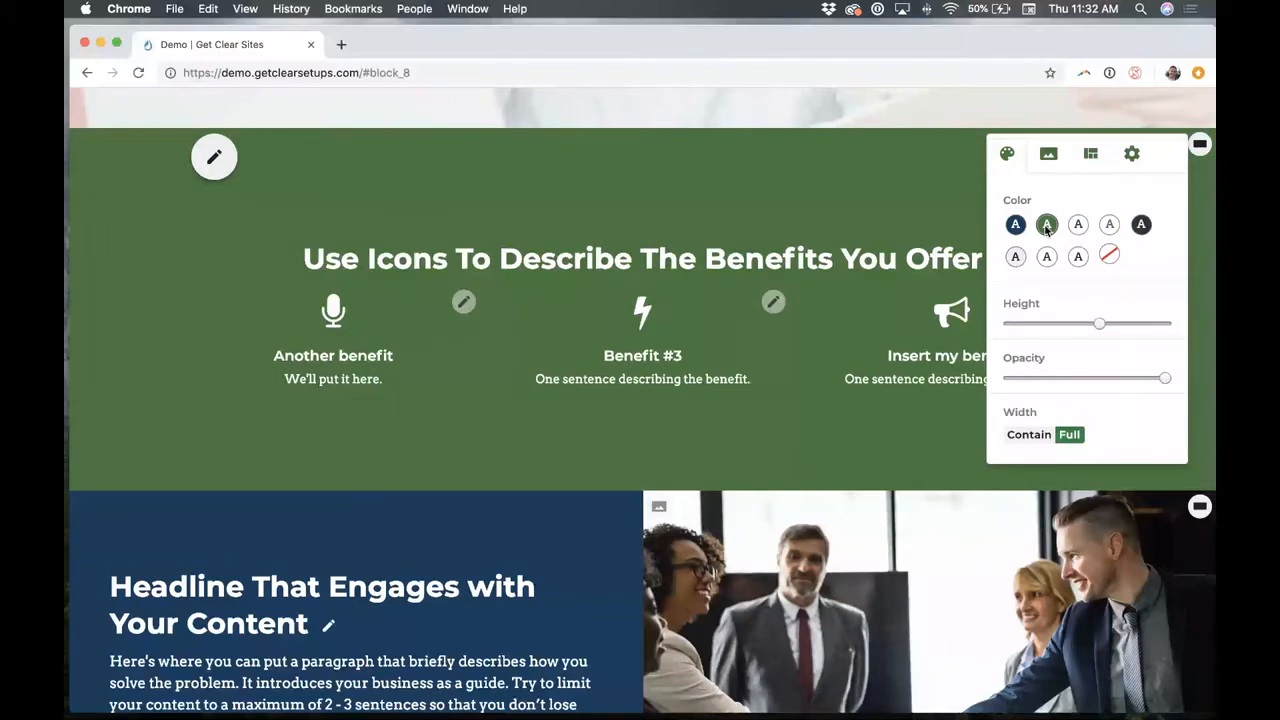
pyautogui.click(1077, 258)
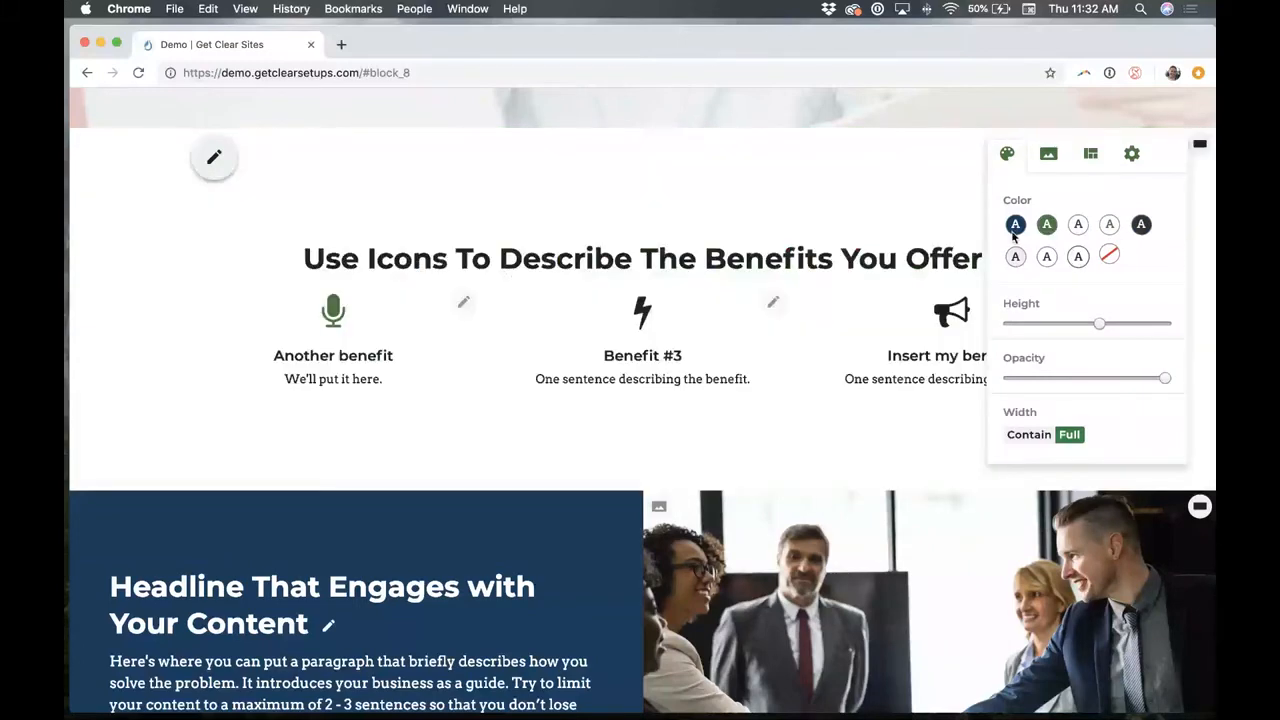
pyautogui.click(1015, 226)
# Apply the green color scheme to the benefits block again and slightly reduce the block's height.
pyautogui.click(1046, 224)
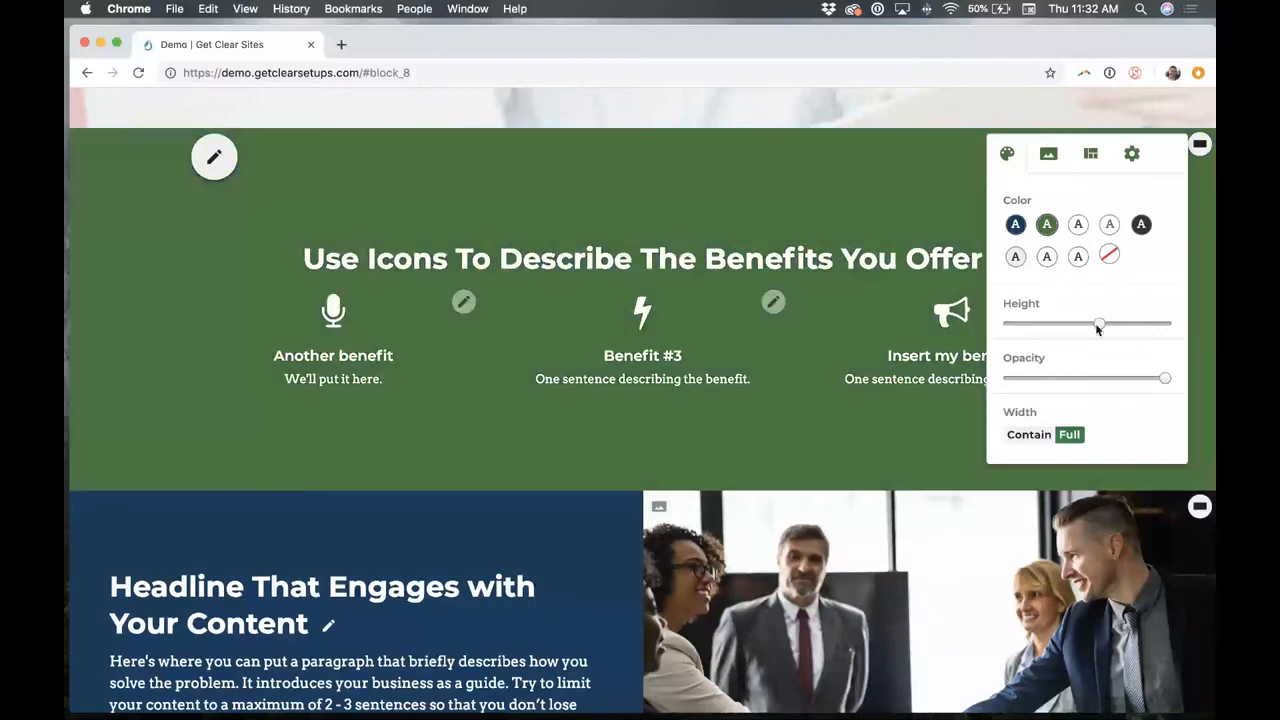
pyautogui.moveTo(1097, 329)
pyautogui.mouseDown()
pyautogui.moveTo(1140, 336)
pyautogui.moveTo(1051, 333)
pyautogui.moveTo(1082, 336)
pyautogui.mouseUp()
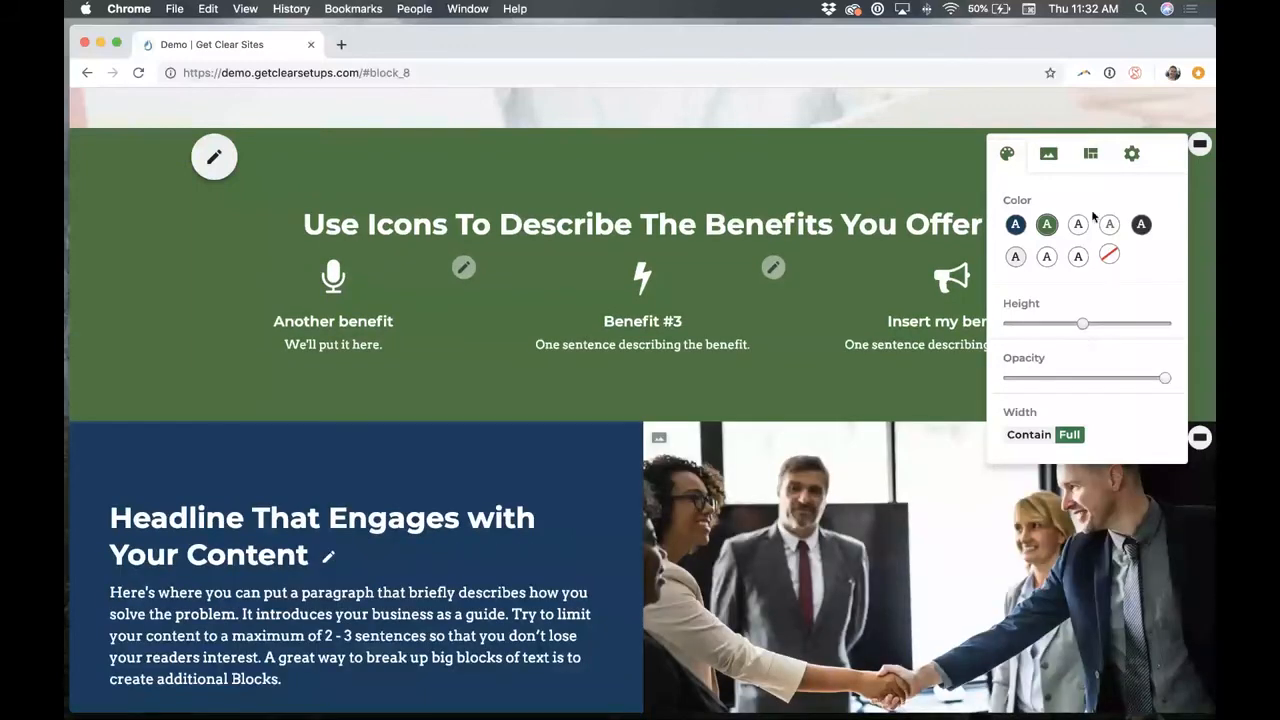
# Mark the benefits block's background photo for removal and choose the second helena-lopes image from Demo Images as its new background photo.
pyautogui.click(1048, 153)
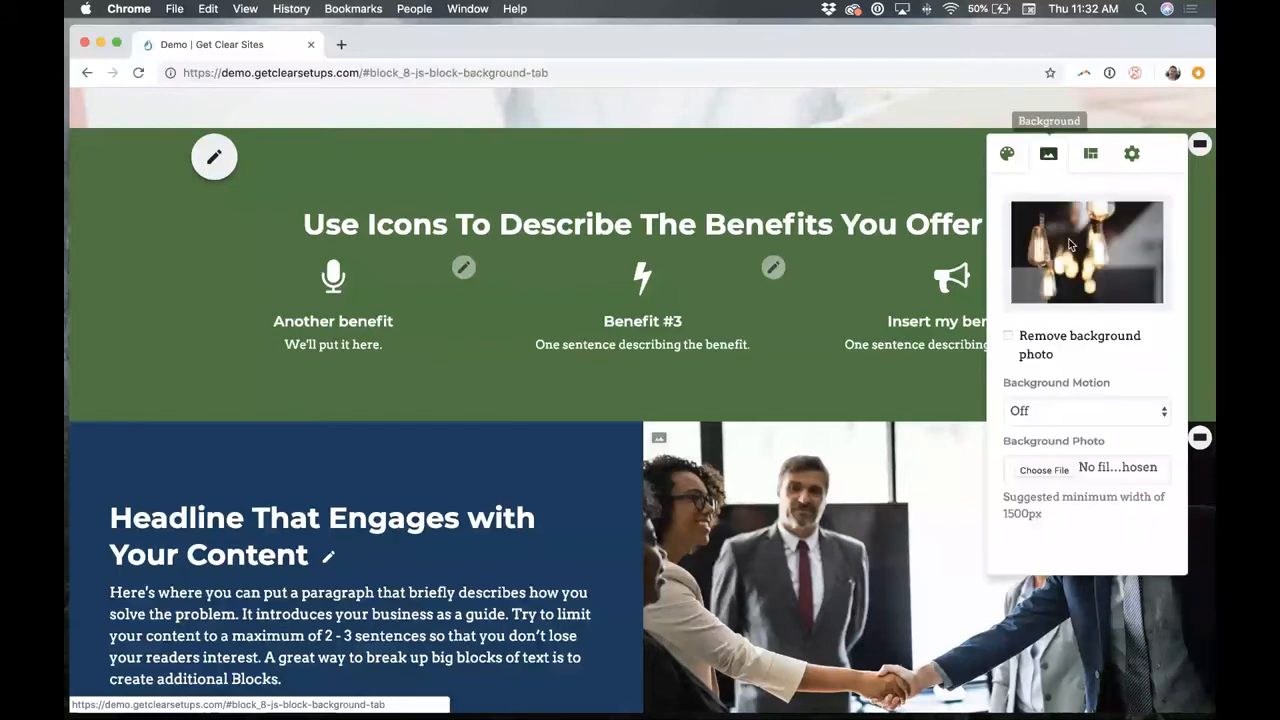
pyautogui.click(1008, 337)
pyautogui.click(1042, 474)
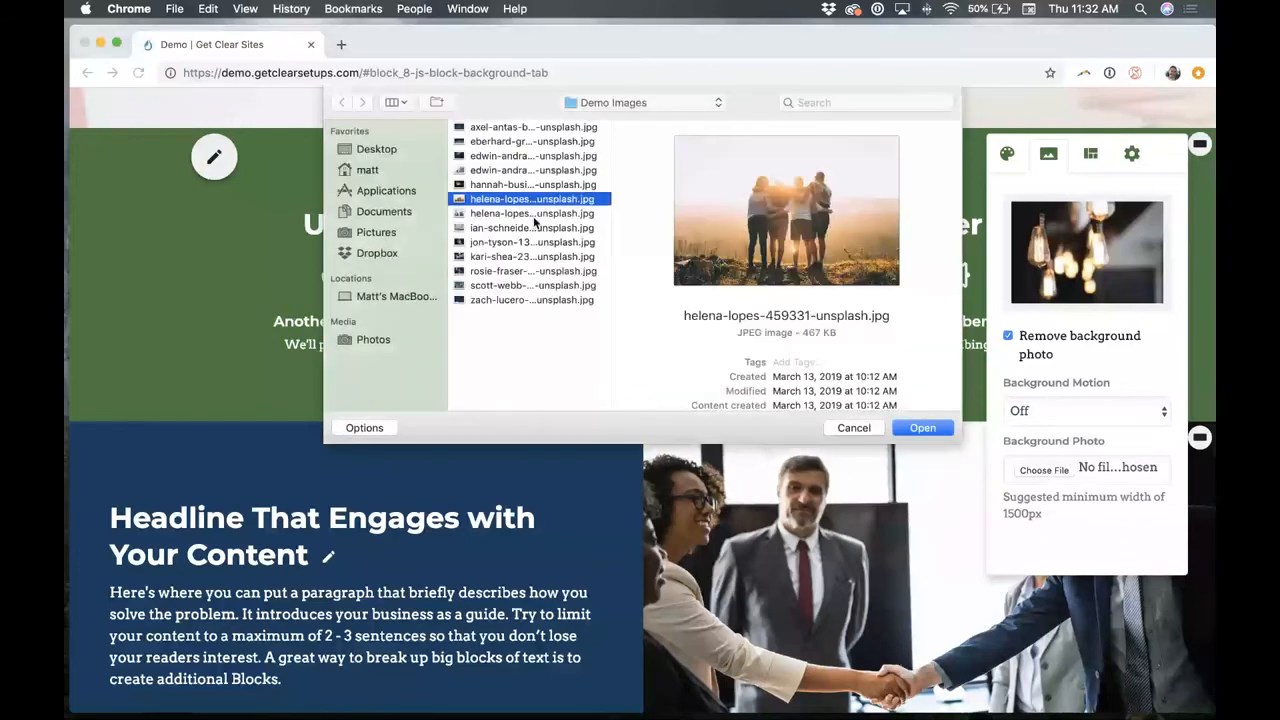
pyautogui.doubleClick(534, 214)
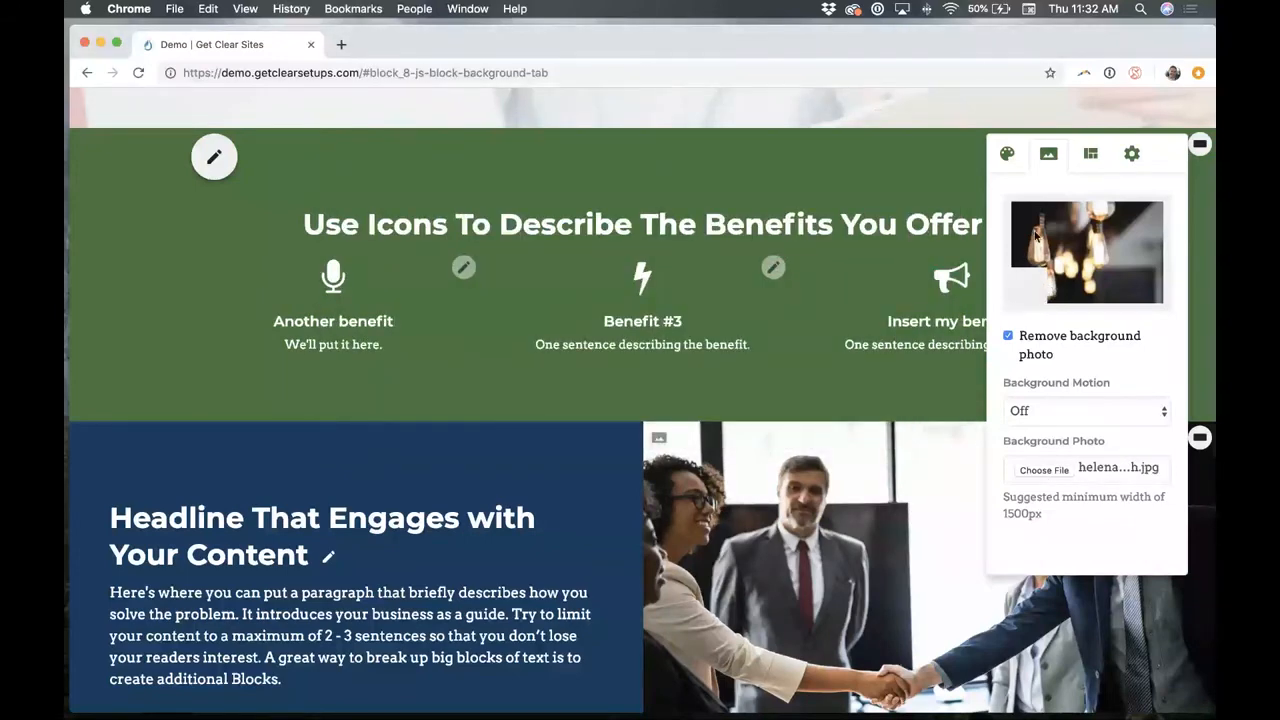
# Lower the benefits block's color opacity to a bit over half so the background photo shows, and increase the block's height.
pyautogui.click(1010, 153)
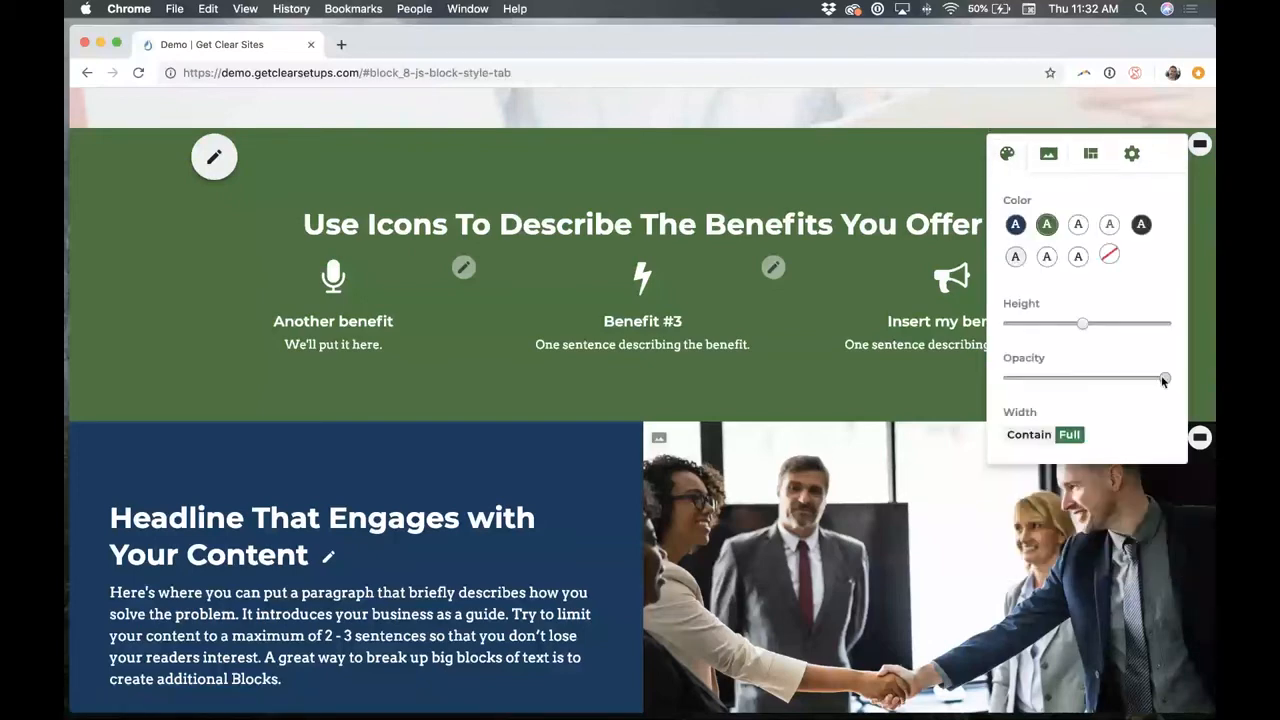
pyautogui.moveTo(1164, 378); pyautogui.dragTo(1105, 384)
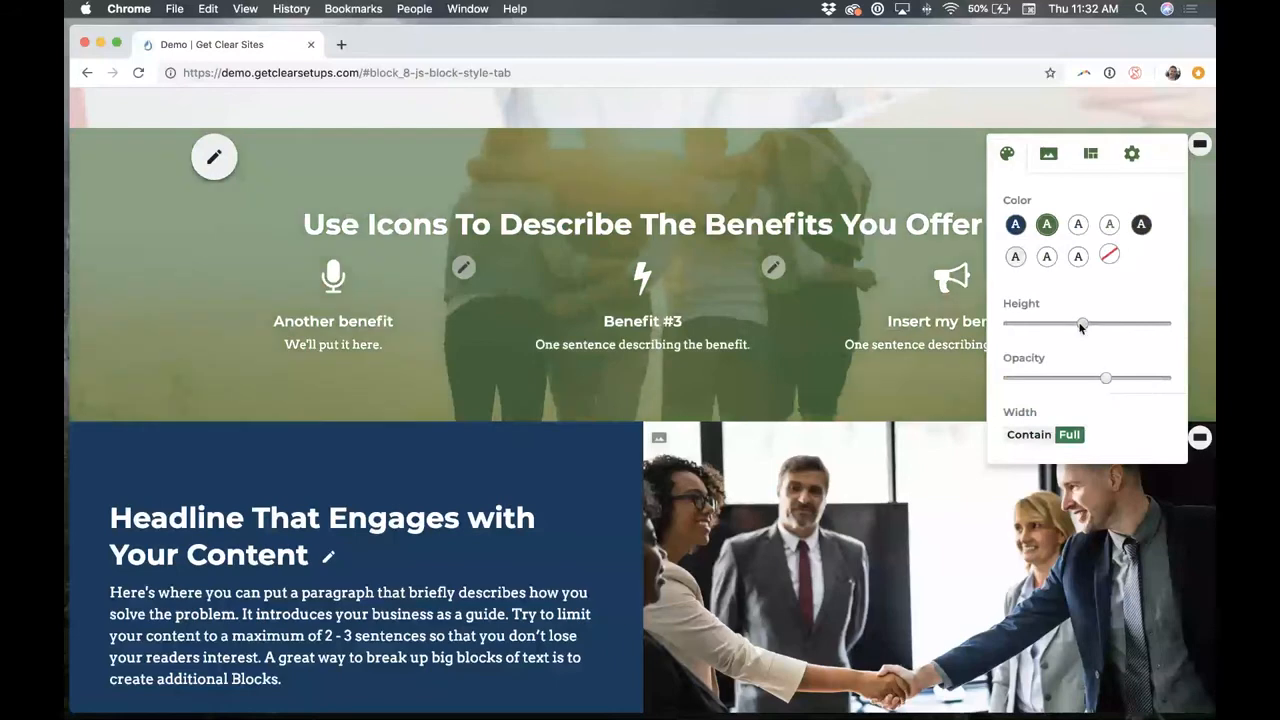
pyautogui.moveTo(1082, 323); pyautogui.dragTo(1114, 330)
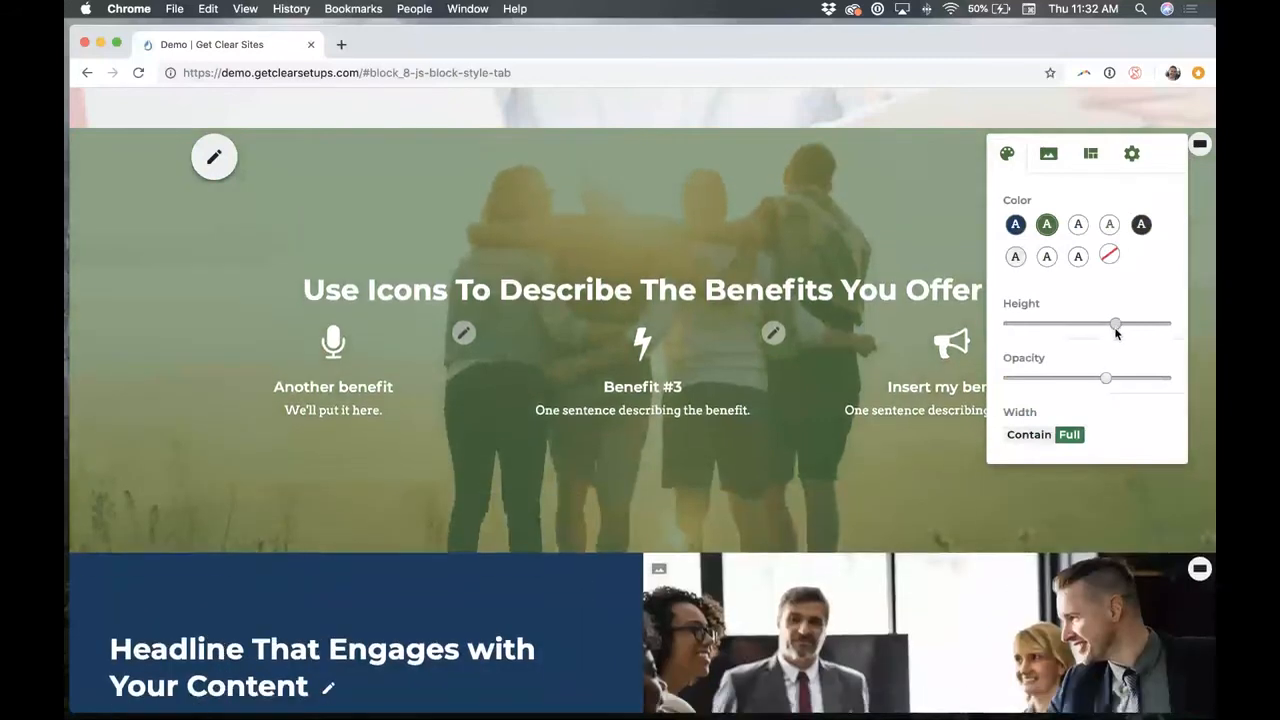
# Try the Parallax background motion on the benefits block and preview how the photo moves with the page.
pyautogui.click(1055, 160)
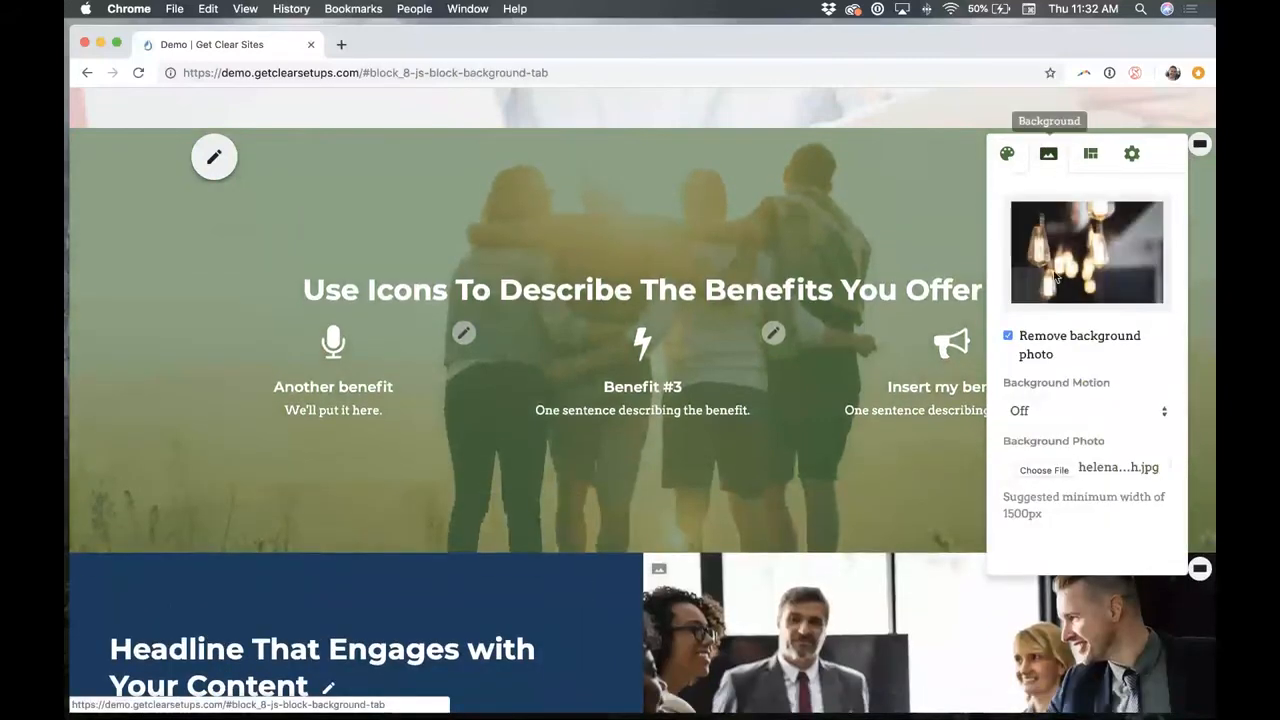
pyautogui.click(1027, 281)
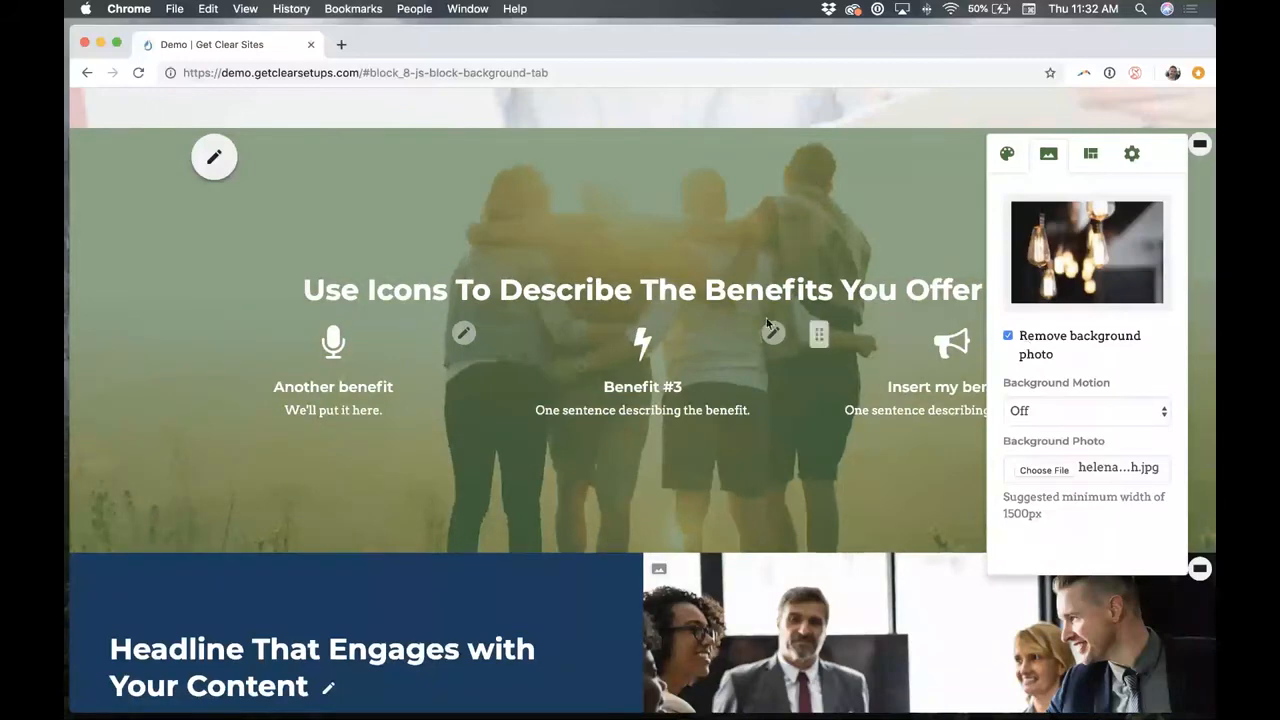
pyautogui.scroll(2, 770, 318)
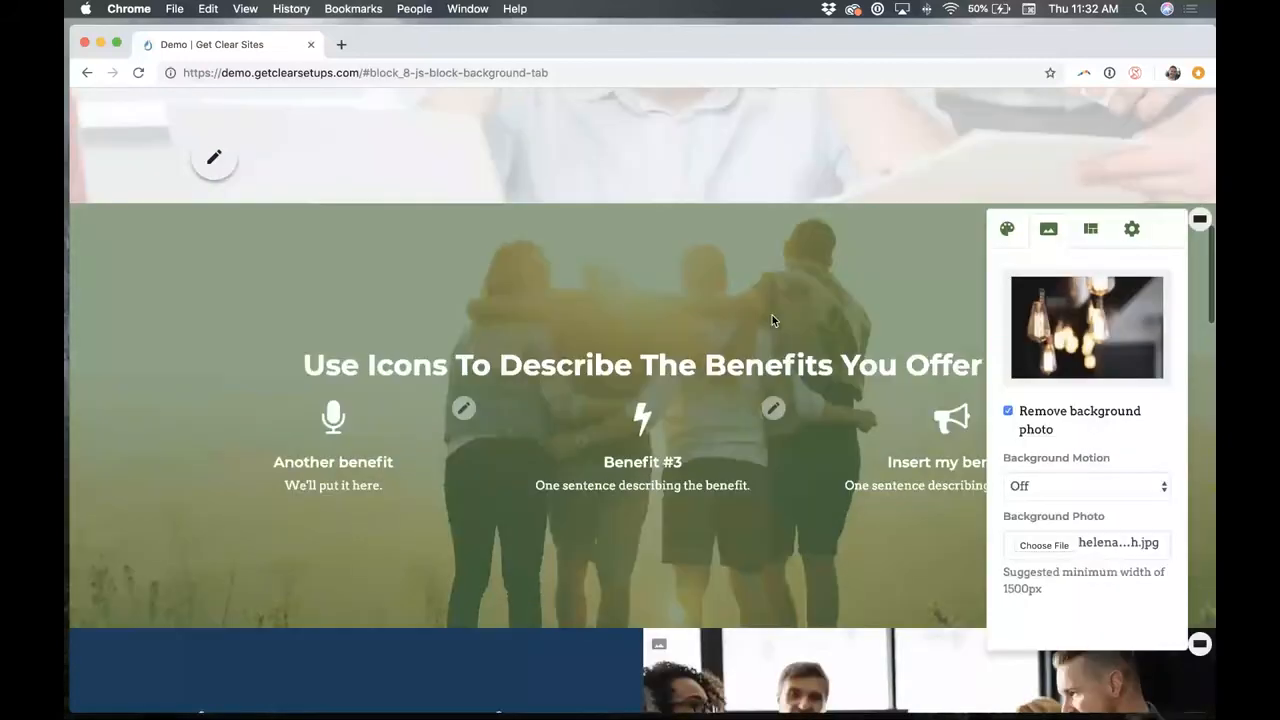
pyautogui.scroll(-1, 772, 315)
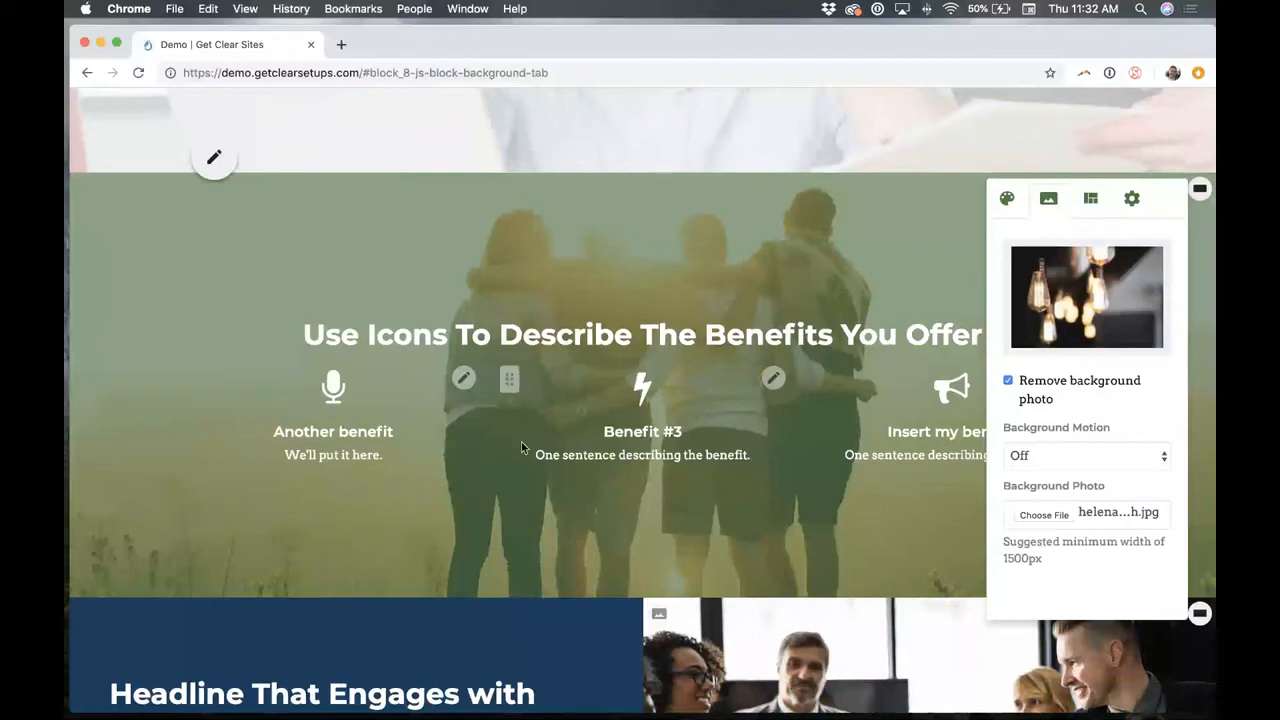
pyautogui.scroll(3, 848, 323)
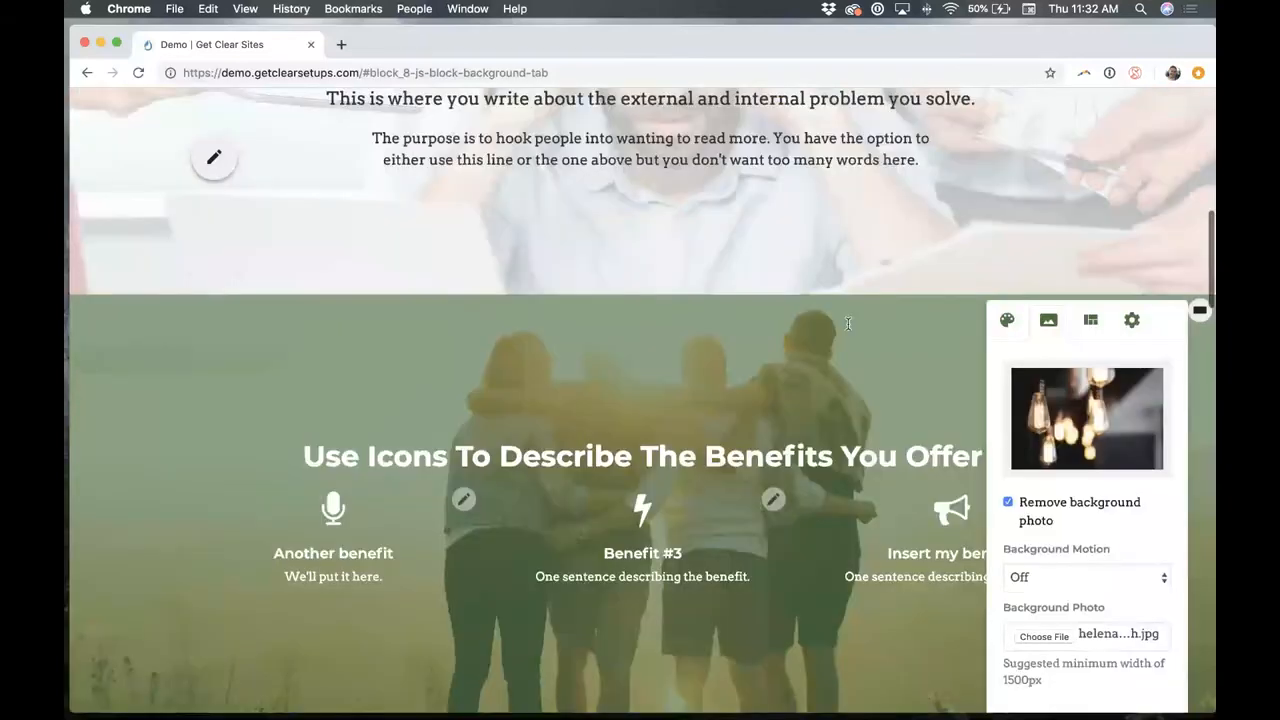
pyautogui.scroll(-3, 848, 323)
pyautogui.click(1070, 473)
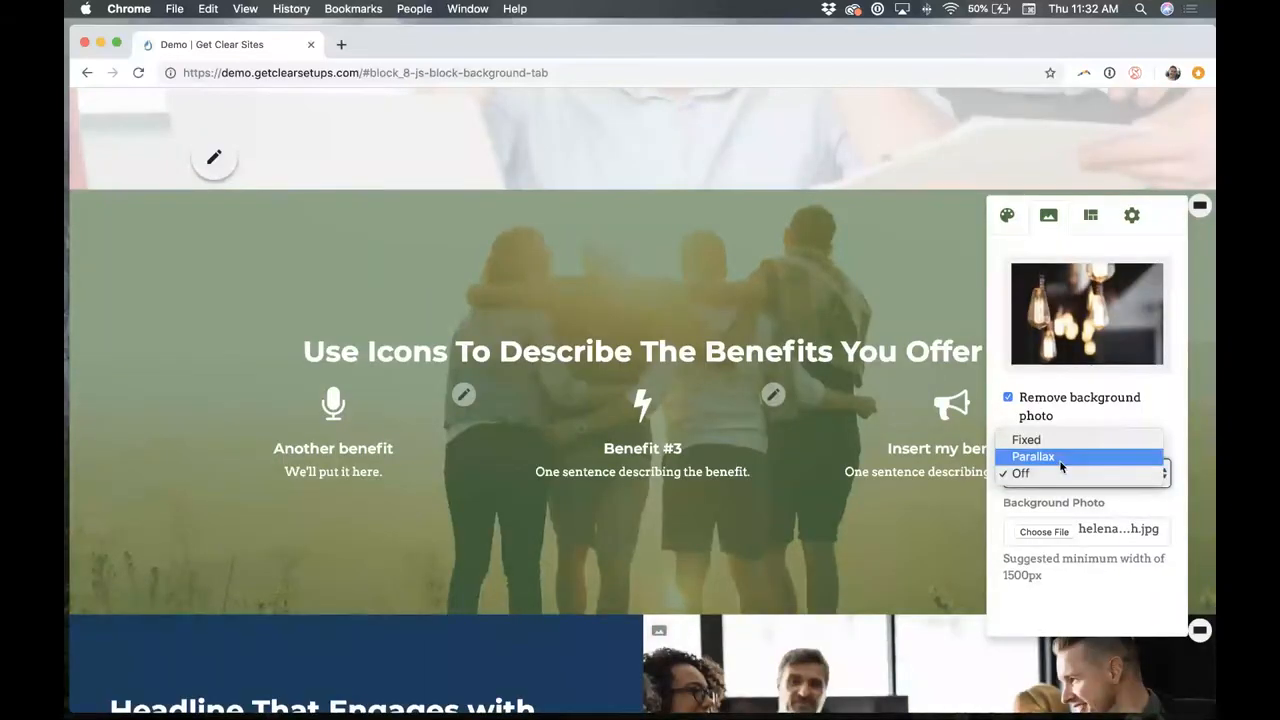
pyautogui.click(1061, 457)
pyautogui.scroll(5, 762, 292)
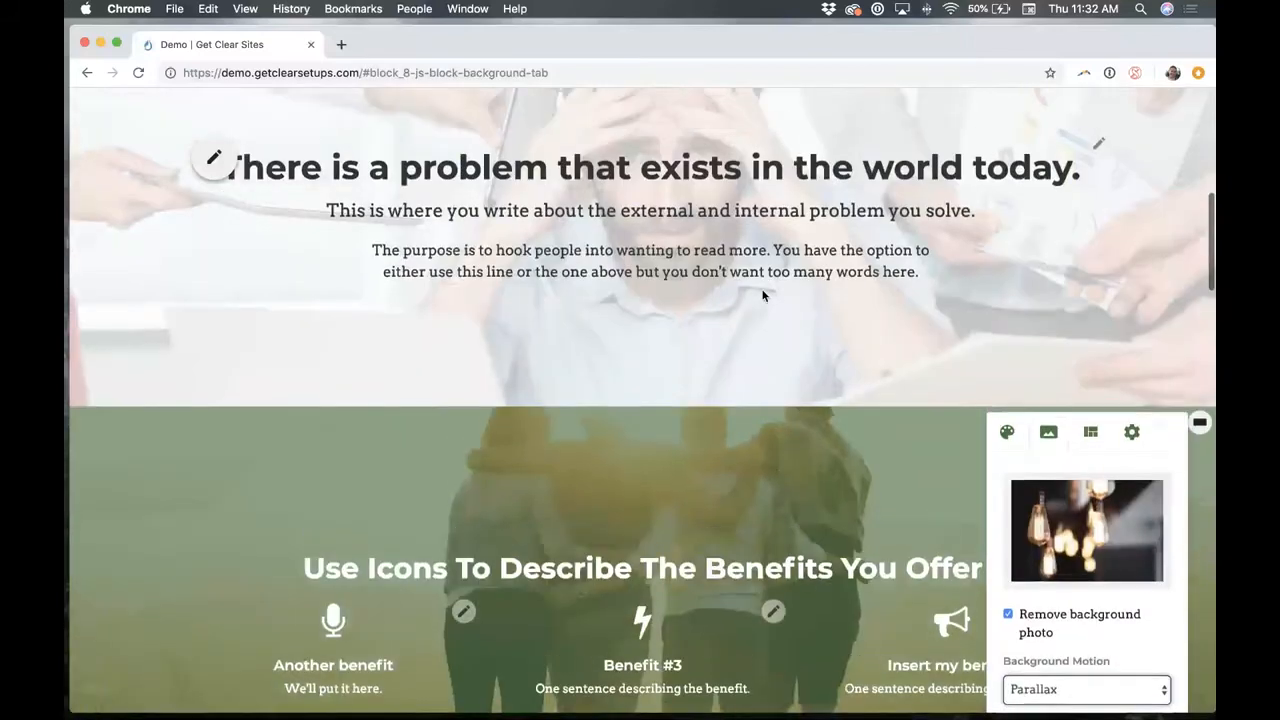
pyautogui.scroll(1, 762, 295)
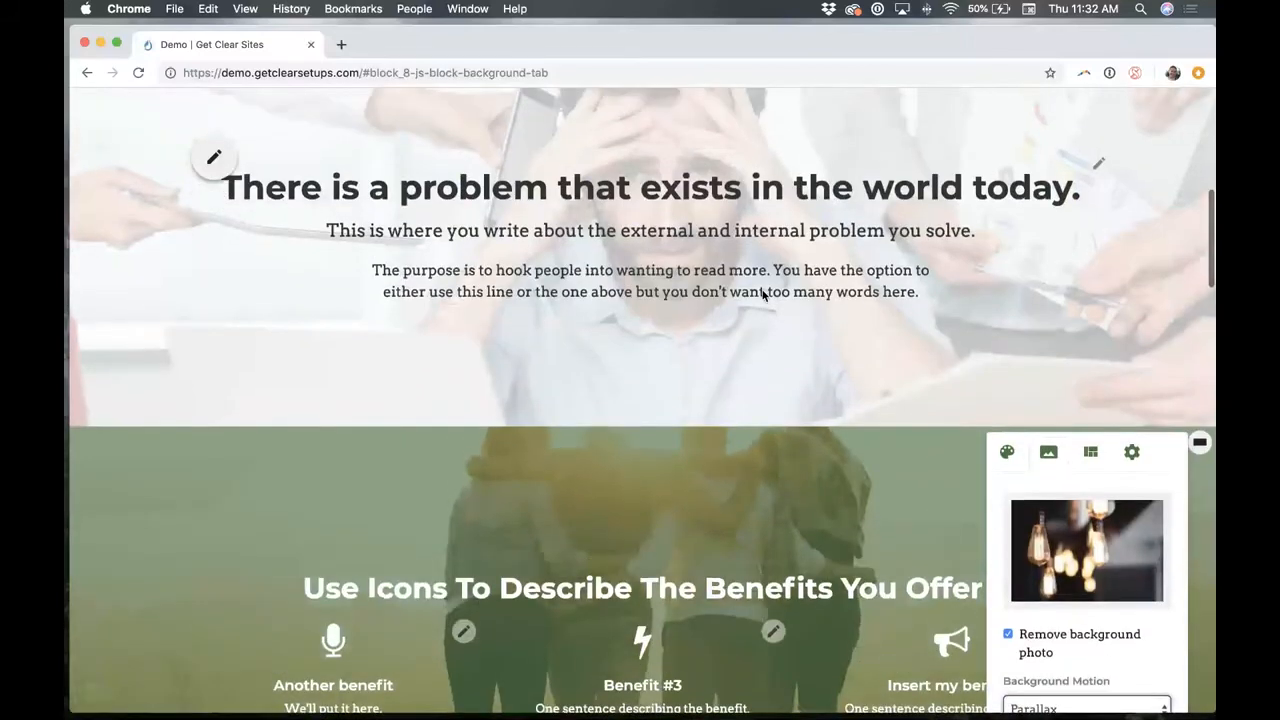
pyautogui.scroll(-9, 762, 293)
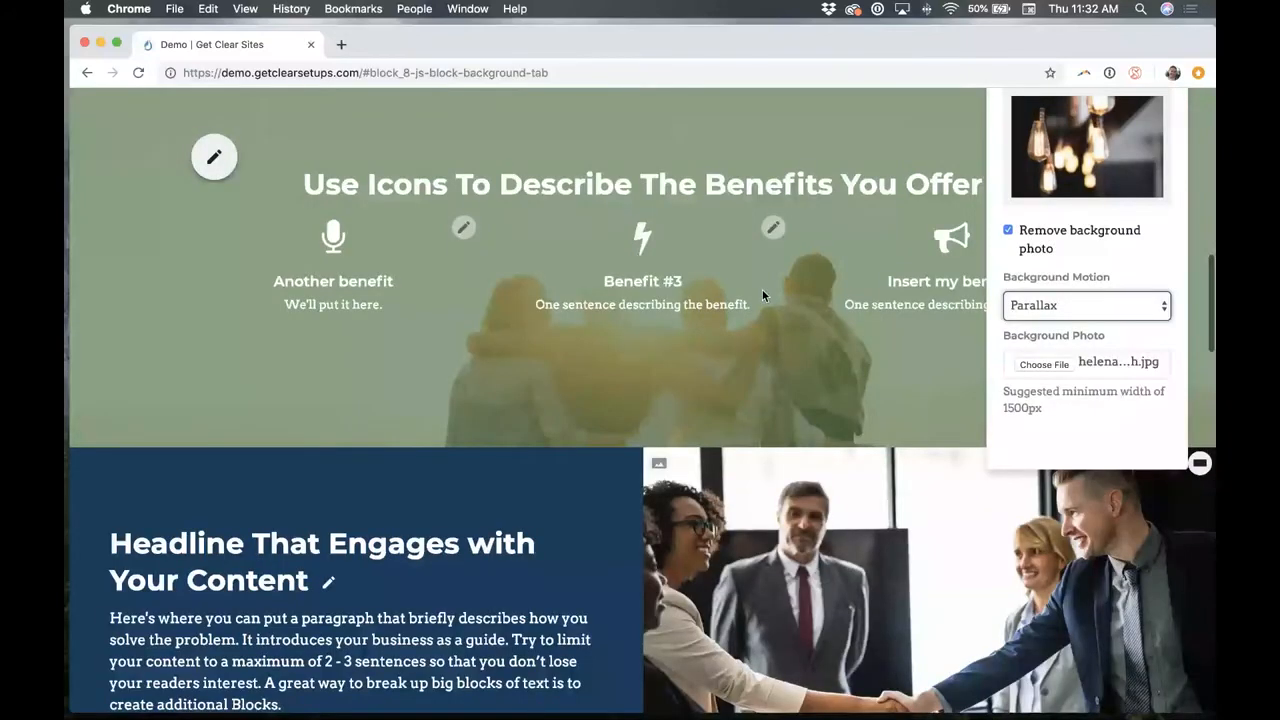
pyautogui.scroll(5, 762, 295)
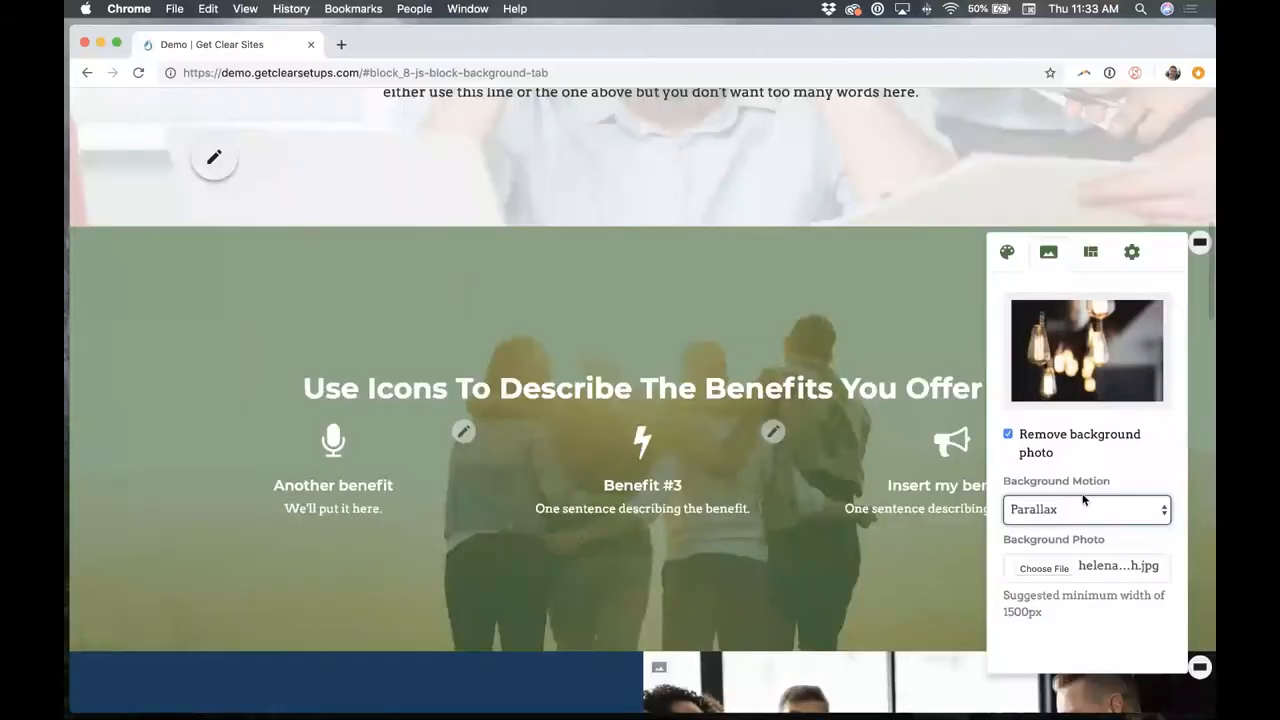
# Set the benefits block's background motion to Fixed and preview the effect against the neighbouring blocks.
pyautogui.click(1083, 505)
pyautogui.click(1060, 502)
pyautogui.scroll(8, 776, 369)
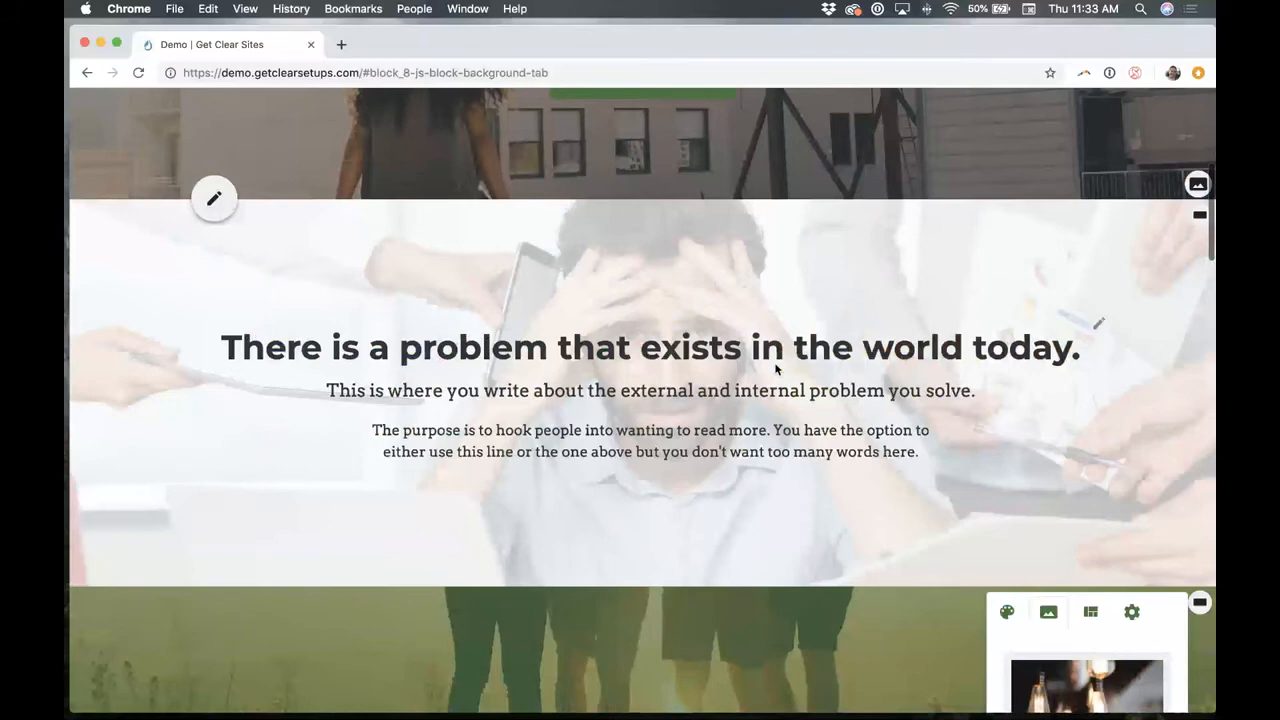
pyautogui.scroll(-10, 776, 369)
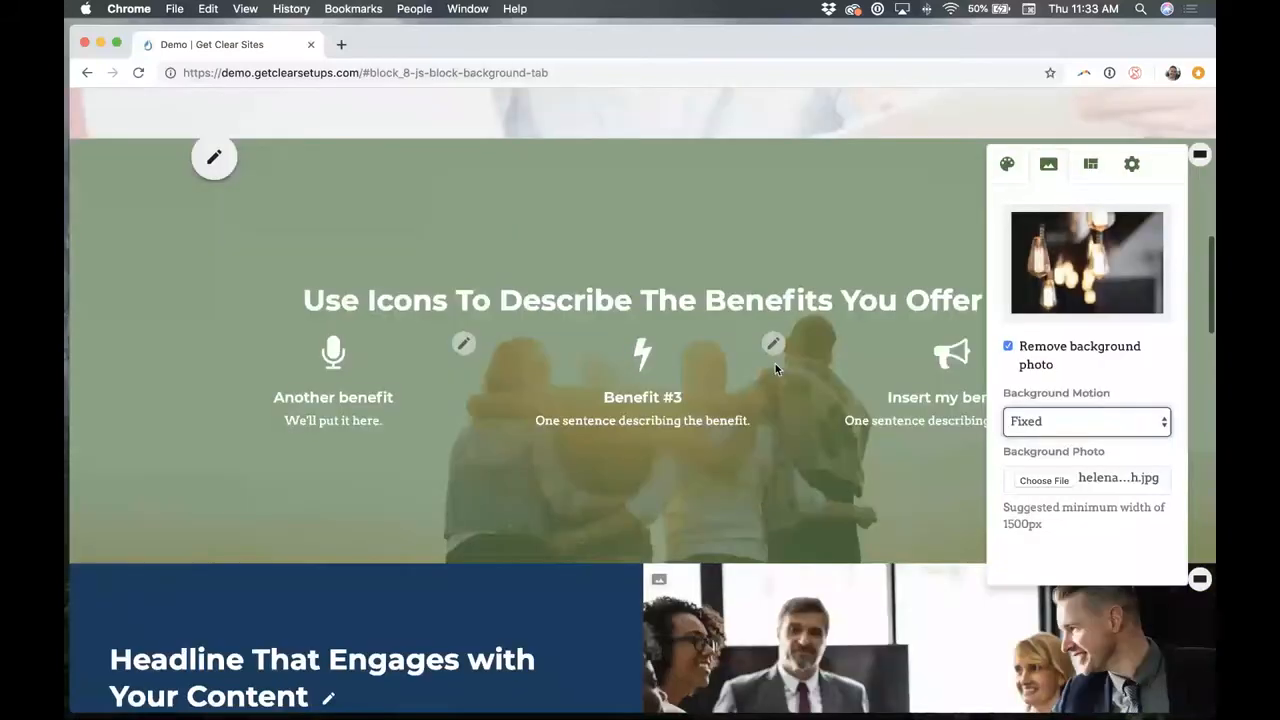
pyautogui.scroll(-2, 775, 368)
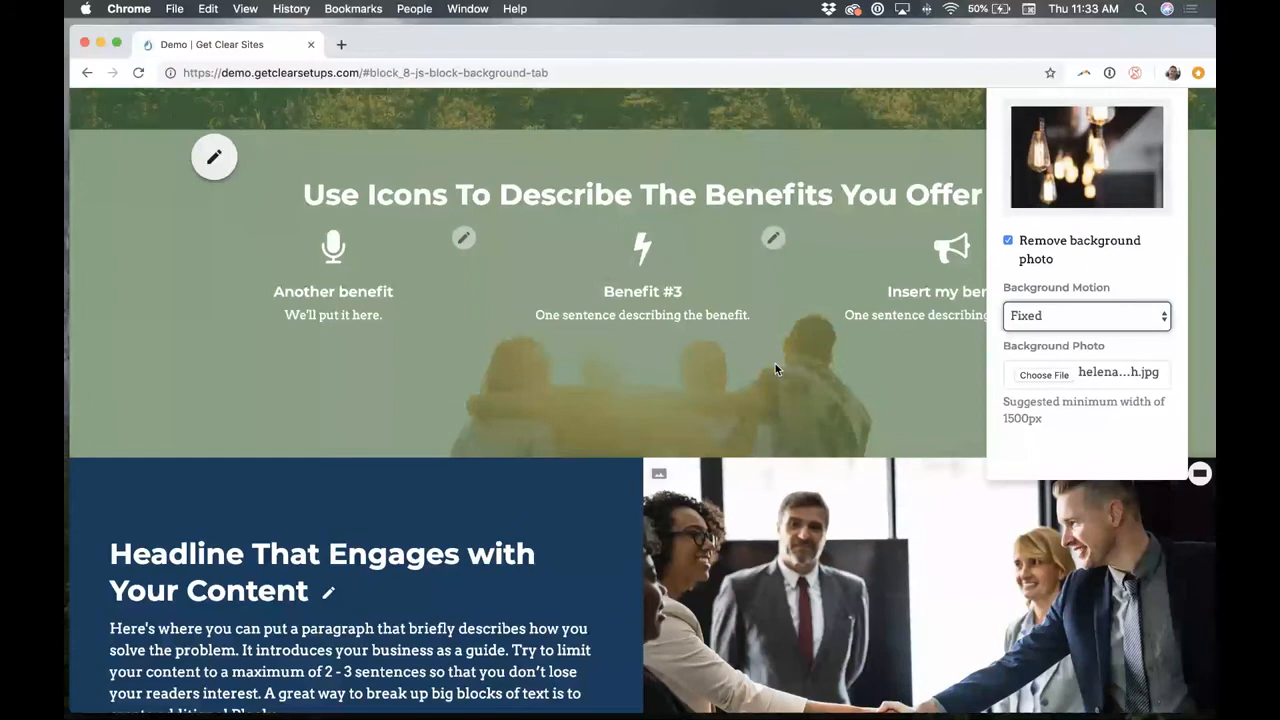
pyautogui.scroll(3, 775, 368)
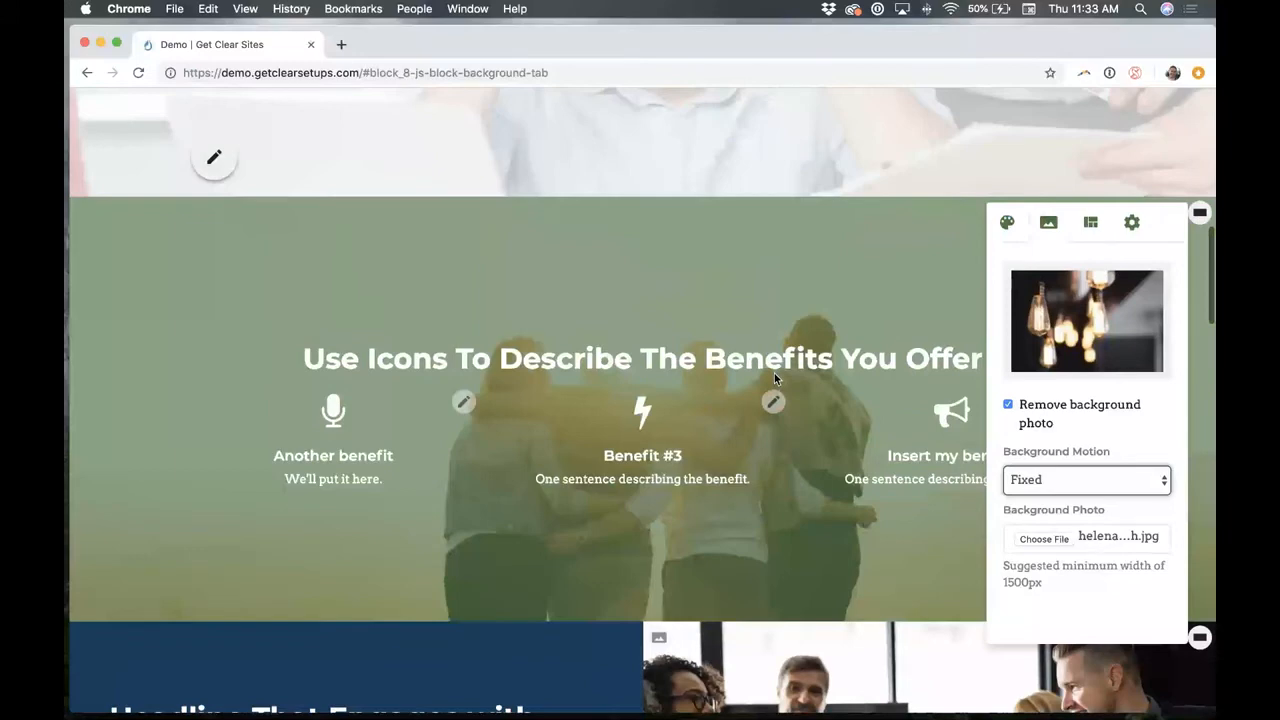
pyautogui.scroll(1, 774, 378)
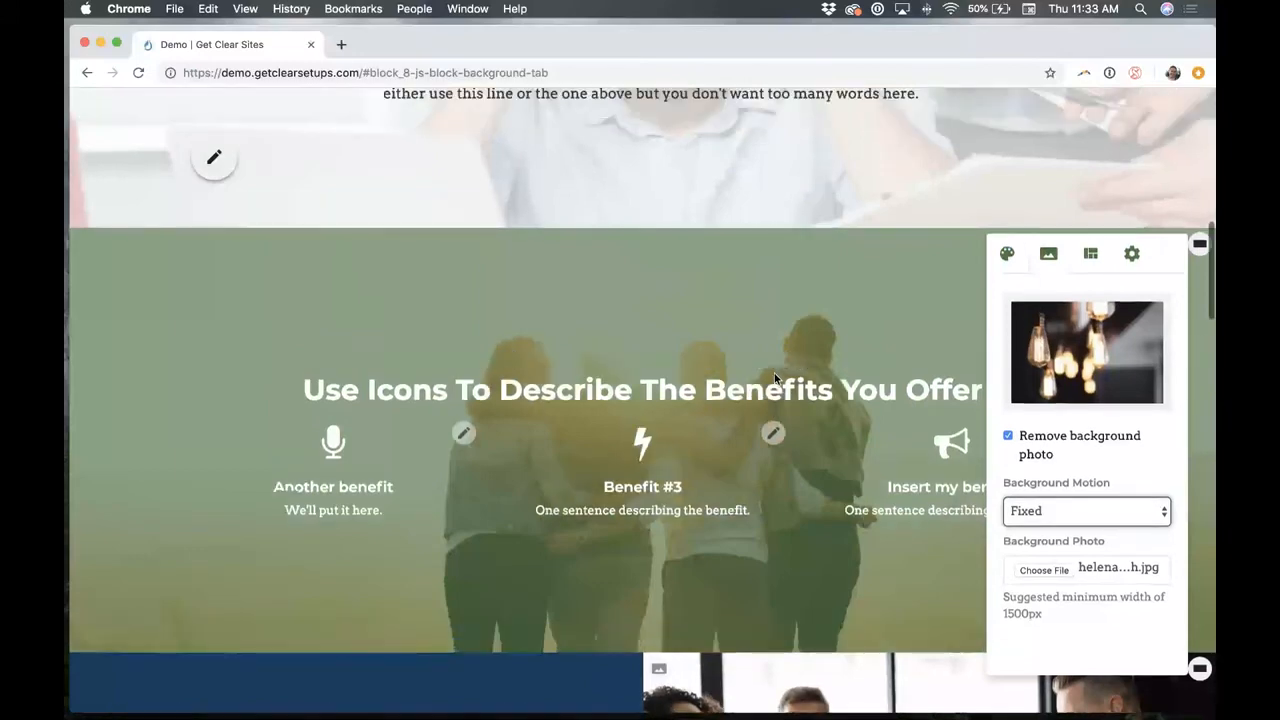
pyautogui.scroll(-1, 774, 375)
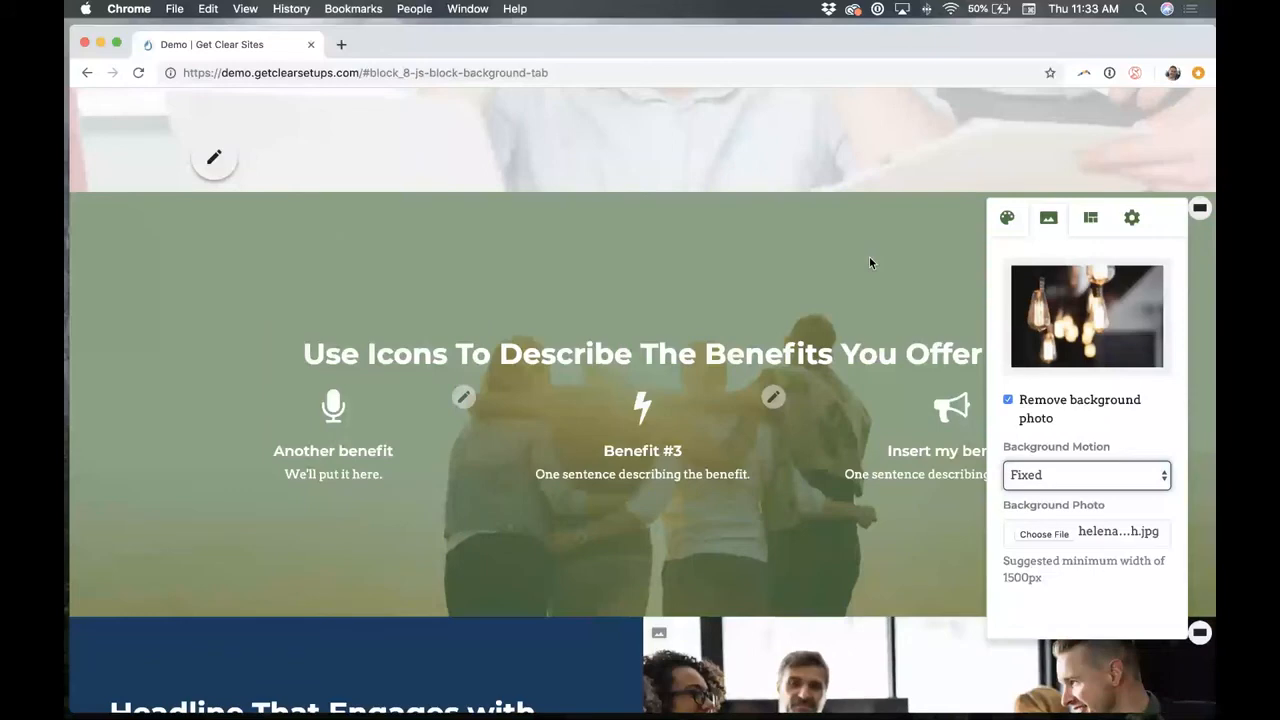
# Open the benefits block's general settings and switch its publish status off.
pyautogui.click(1199, 209)
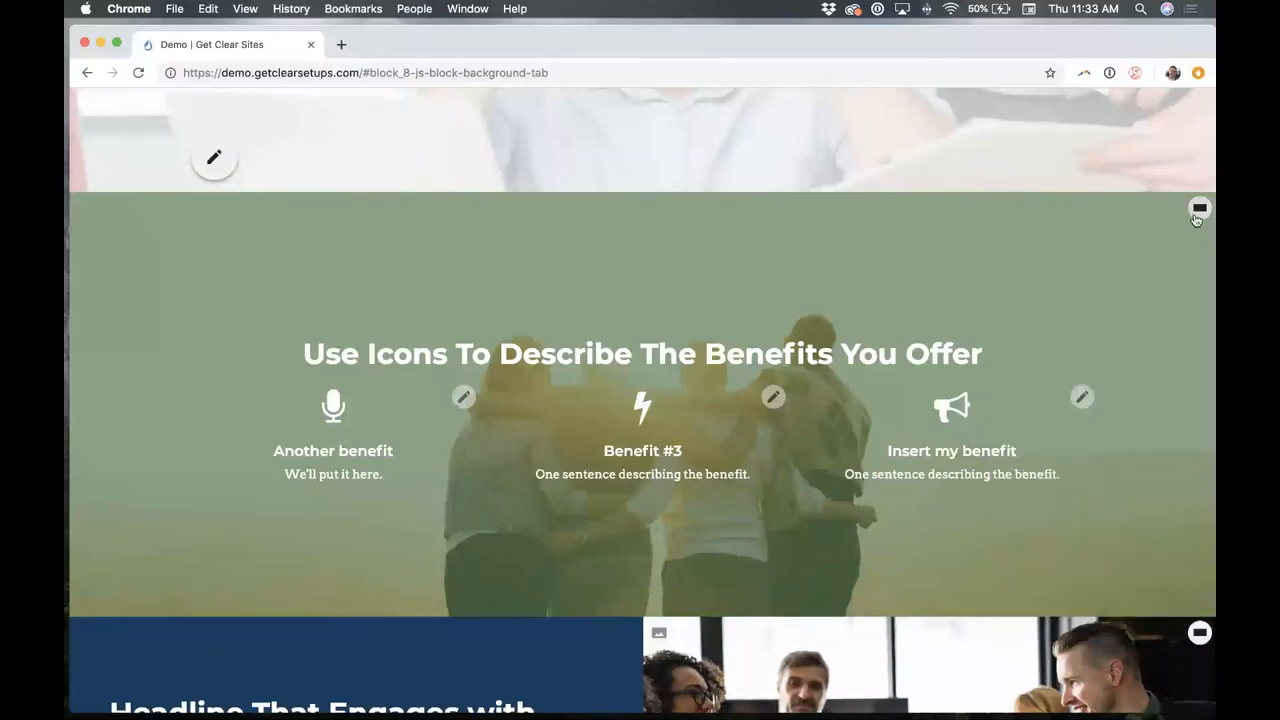
pyautogui.click(1197, 212)
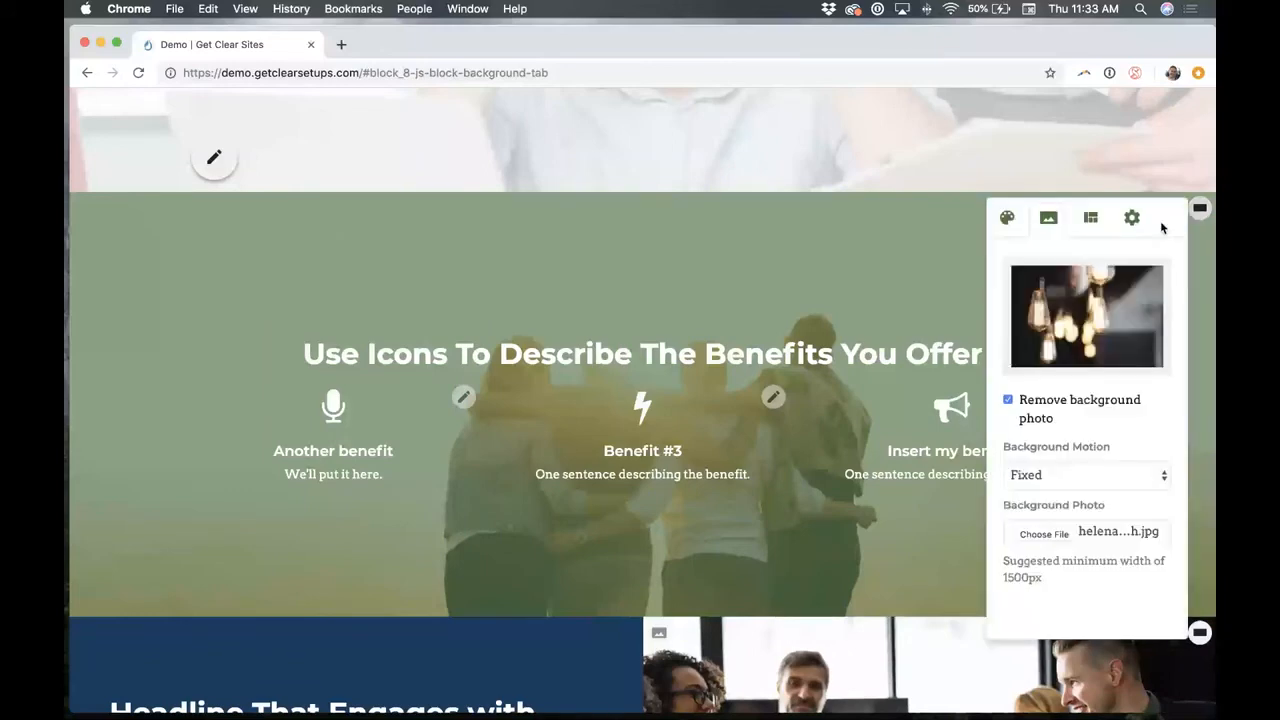
pyautogui.click(1132, 218)
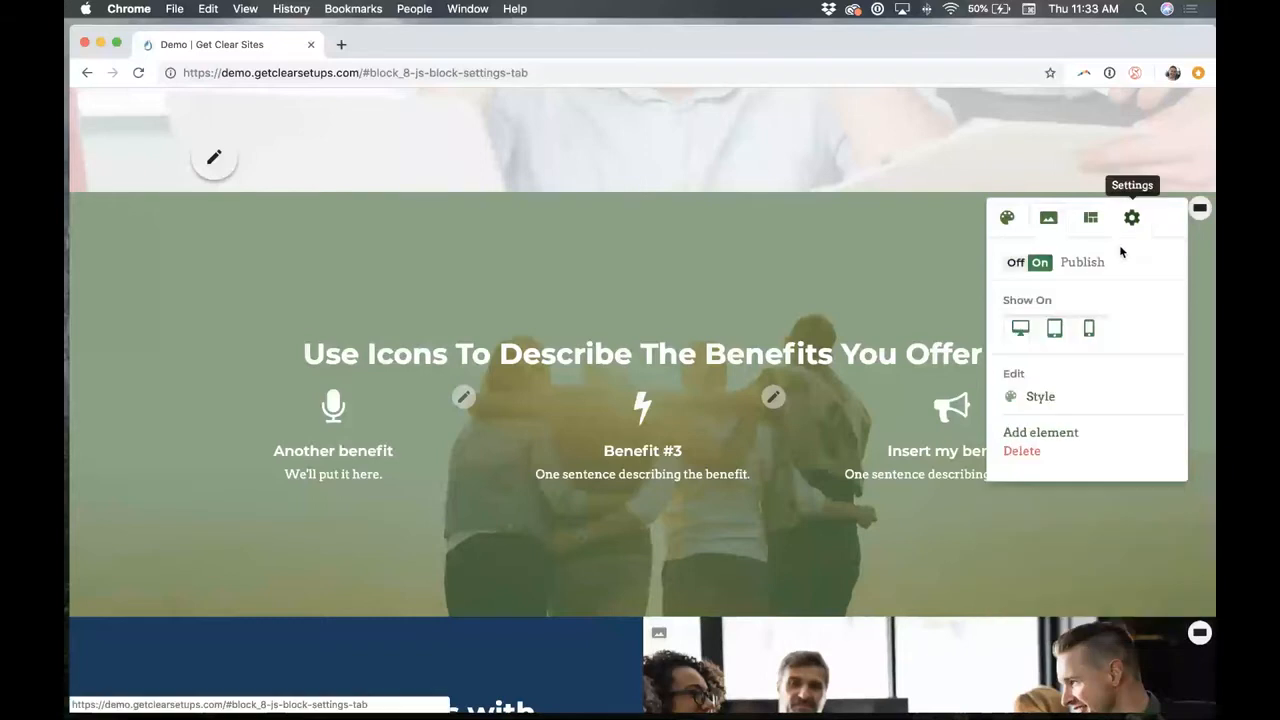
pyautogui.click(1042, 263)
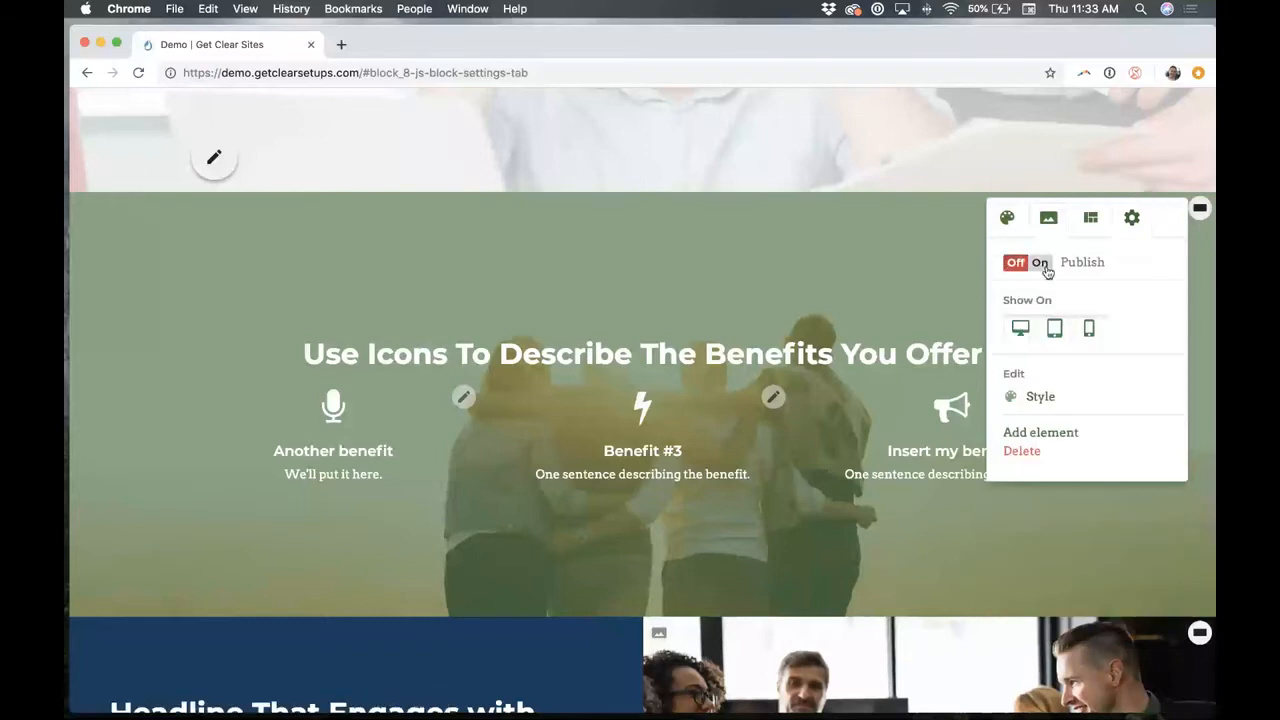
pyautogui.click(937, 287)
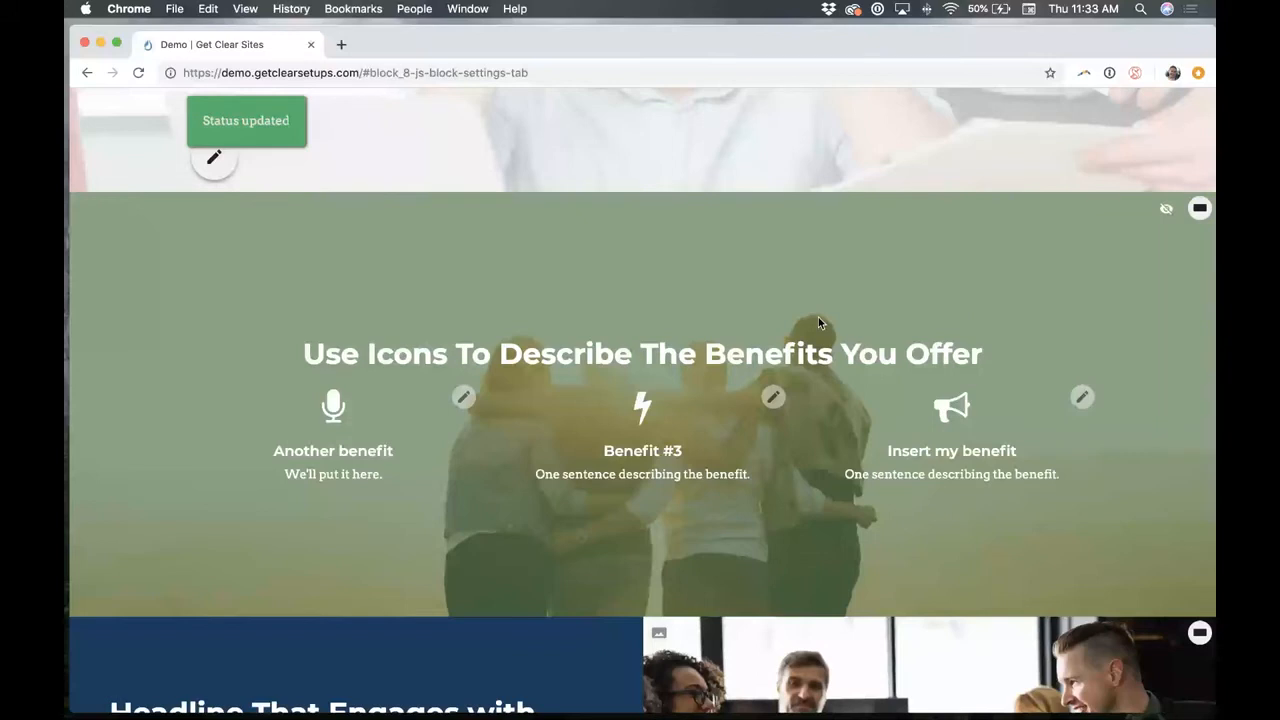
# Review the benefits block's publish status and its desktop, tablet and phone visibility options.
pyautogui.click(1207, 207)
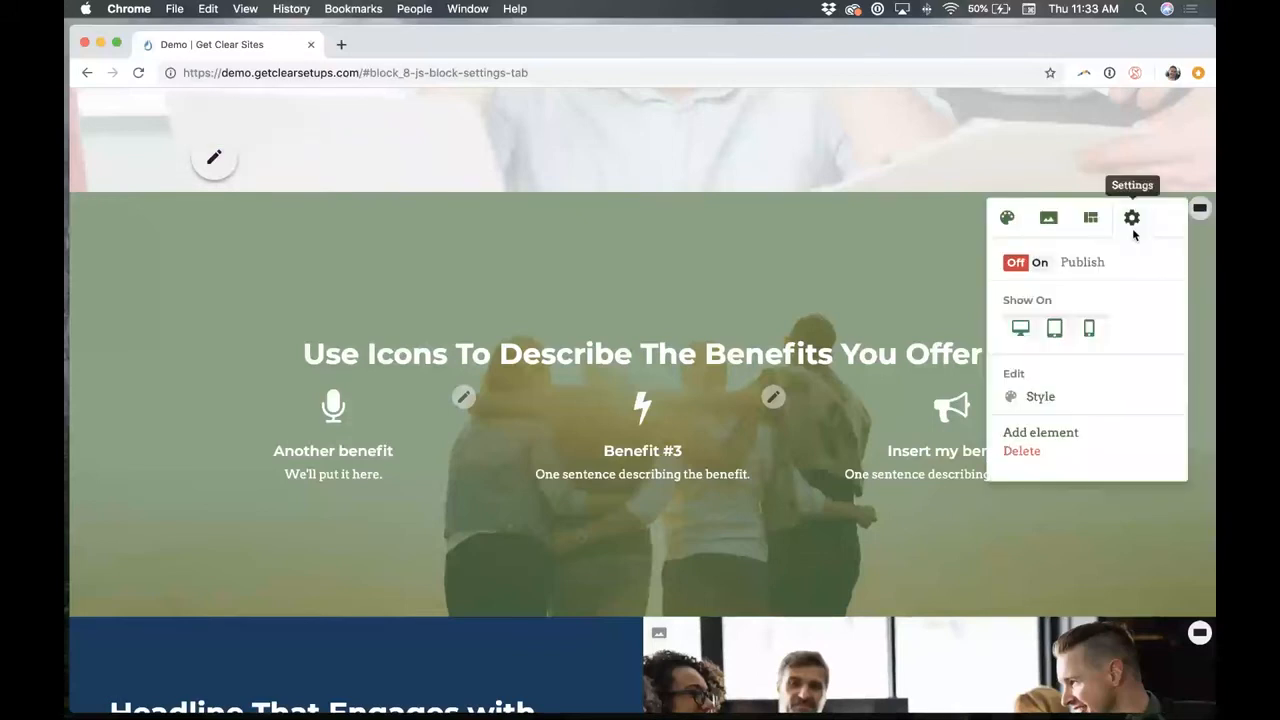
pyautogui.scroll(-1, 1039, 247)
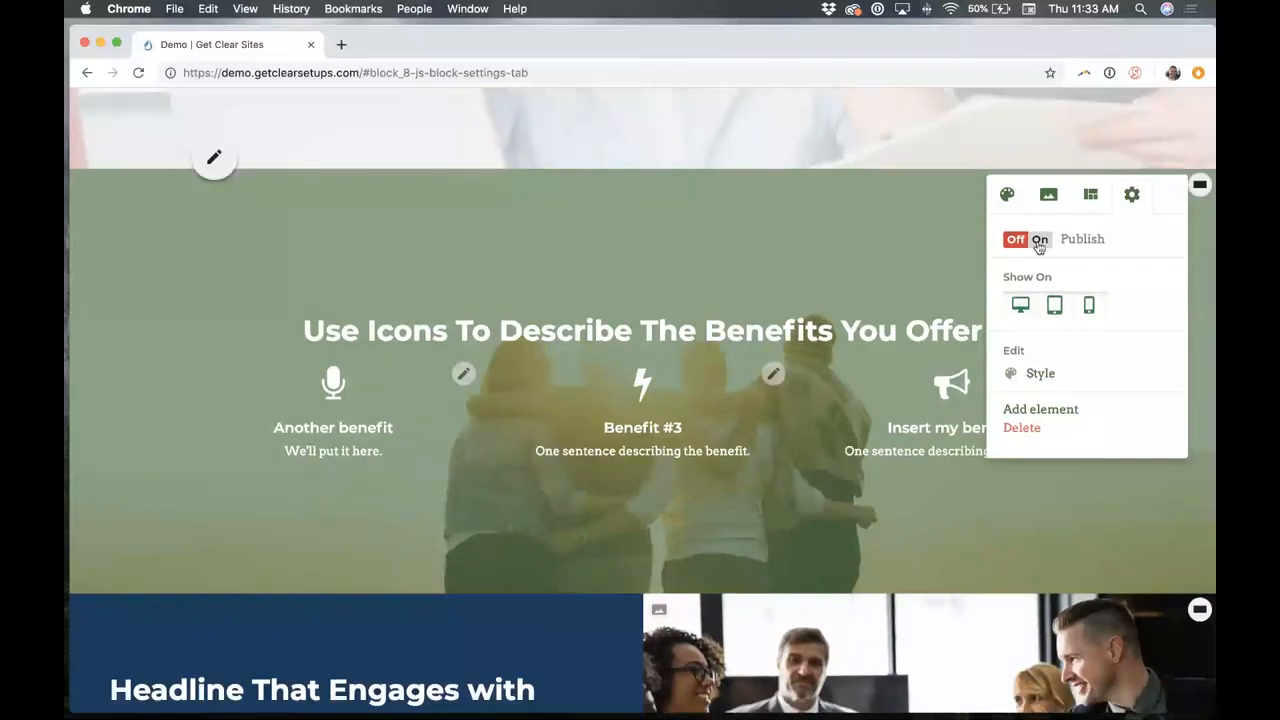
pyautogui.click(1020, 310)
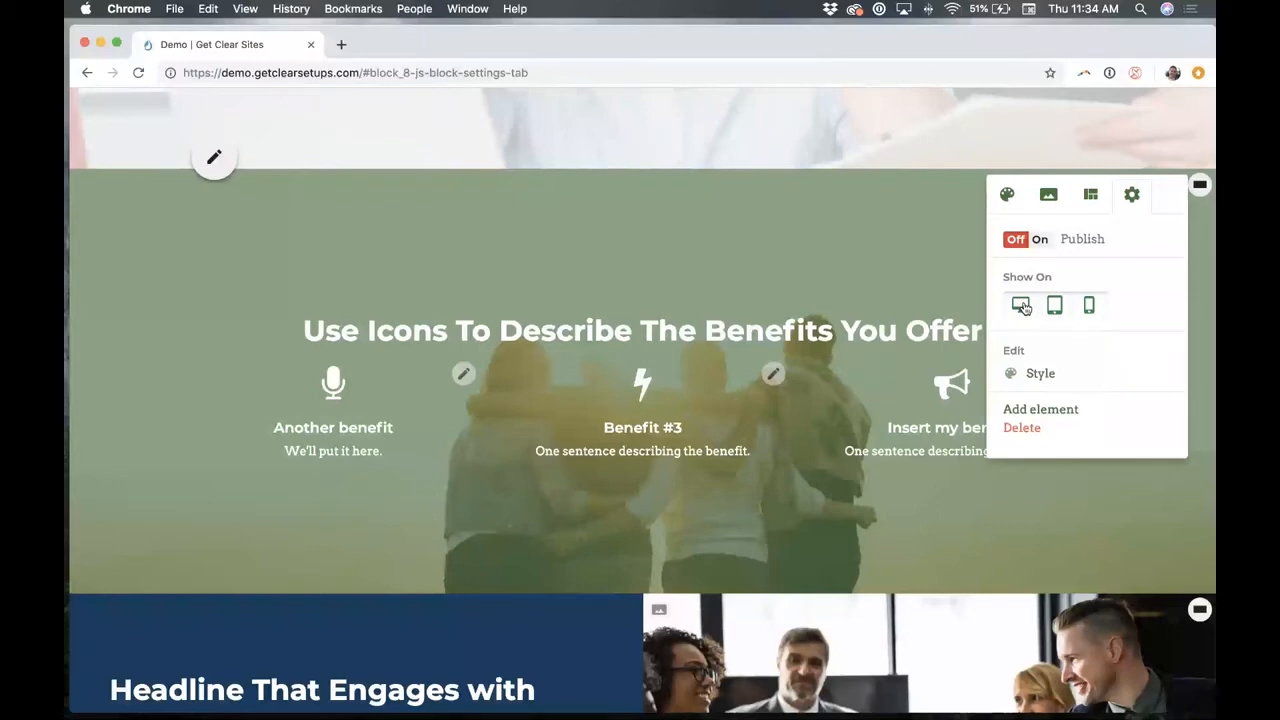
pyautogui.click(1201, 187)
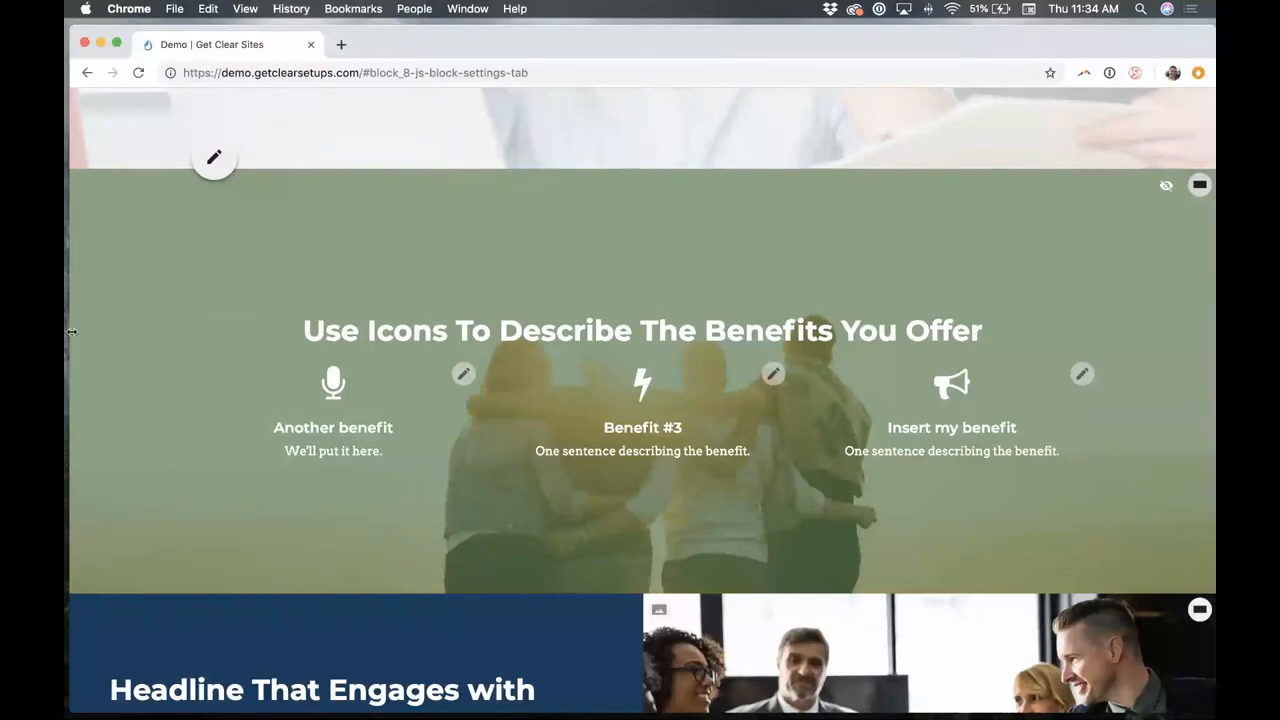
# Narrow the browser window to phone width, examine the home page's mobile layout from the banner down, and restore the window's full width.
pyautogui.moveTo(72, 331); pyautogui.dragTo(703, 372)
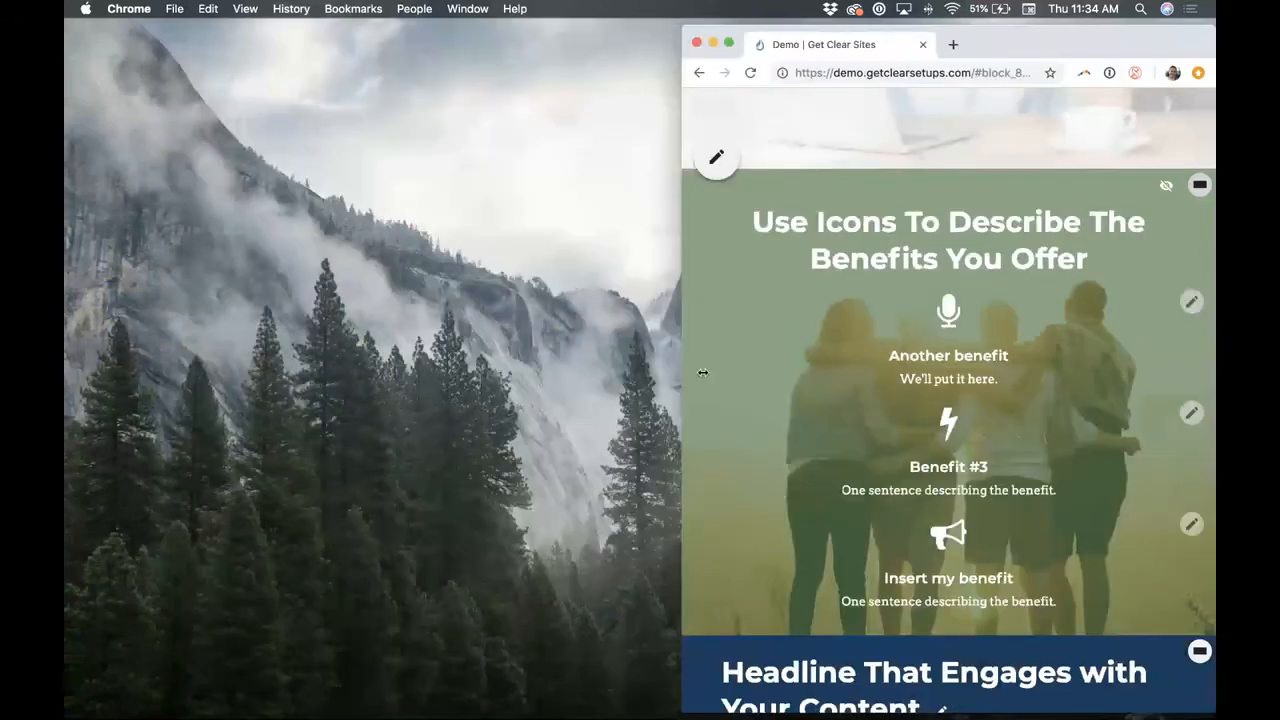
pyautogui.moveTo(703, 372); pyautogui.dragTo(900, 430)
pyautogui.scroll(4, 974, 448)
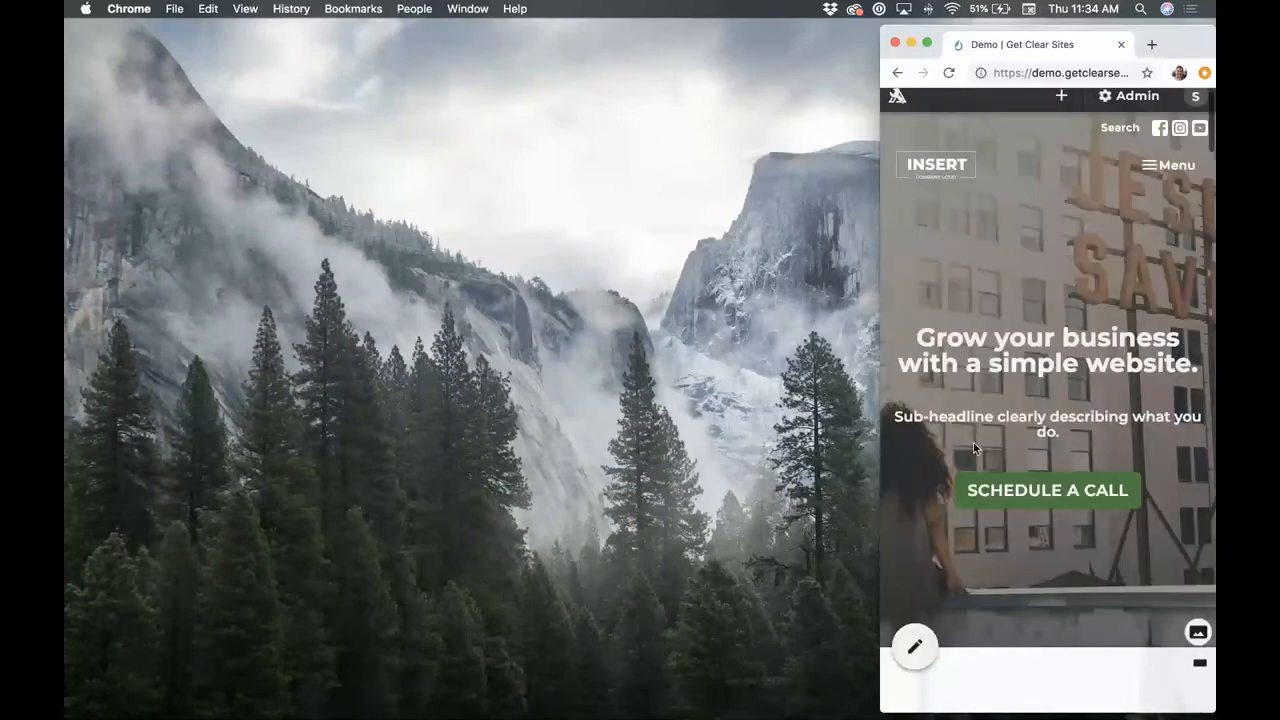
pyautogui.scroll(-3, 973, 448)
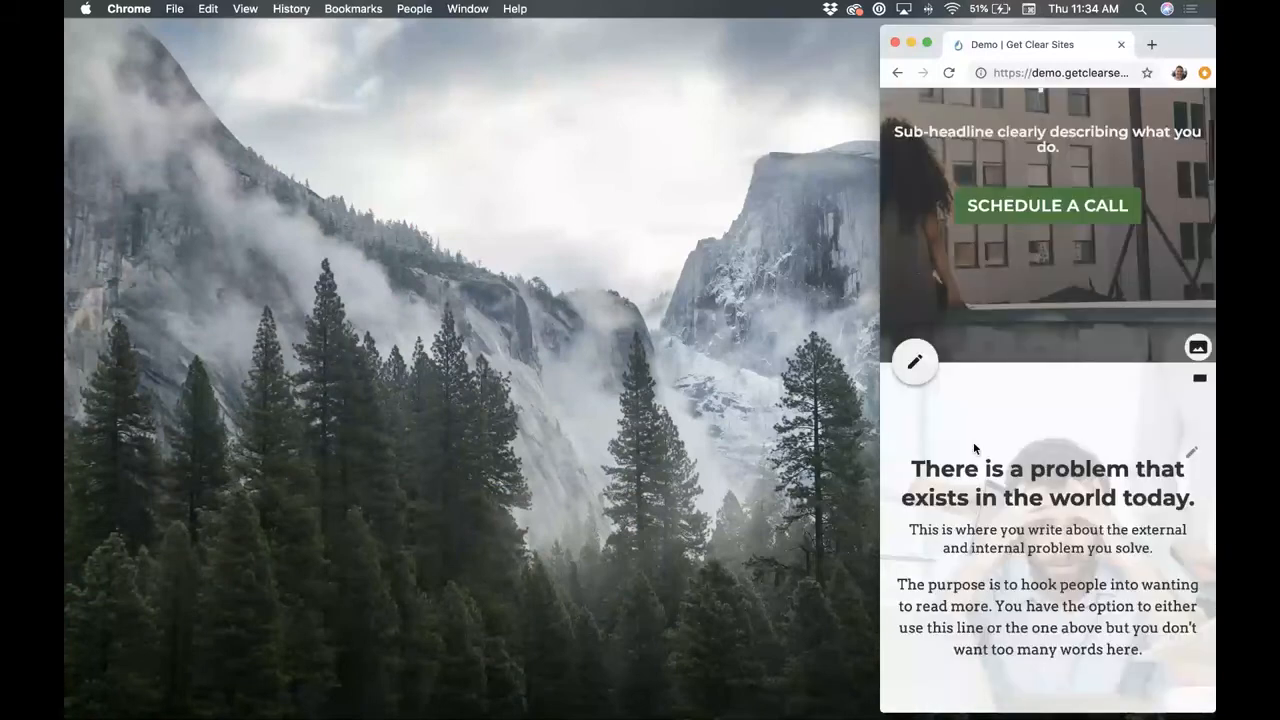
pyautogui.scroll(-8, 974, 448)
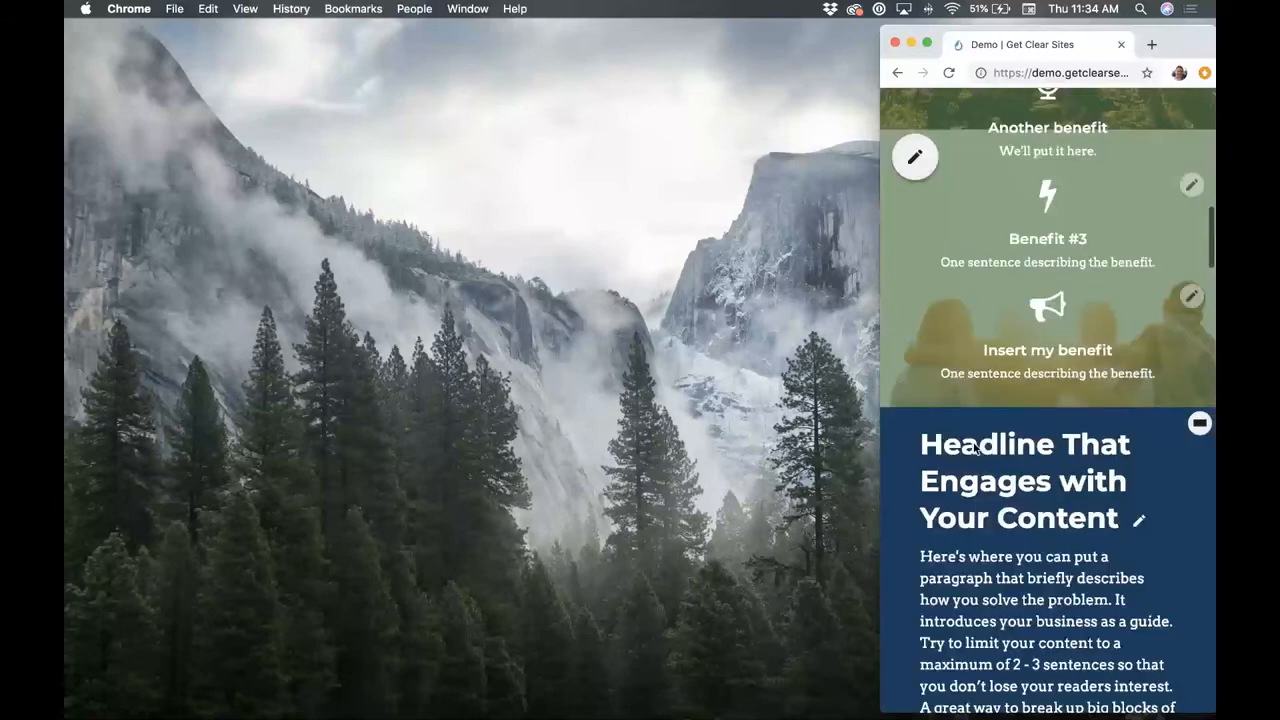
pyautogui.scroll(-4, 974, 448)
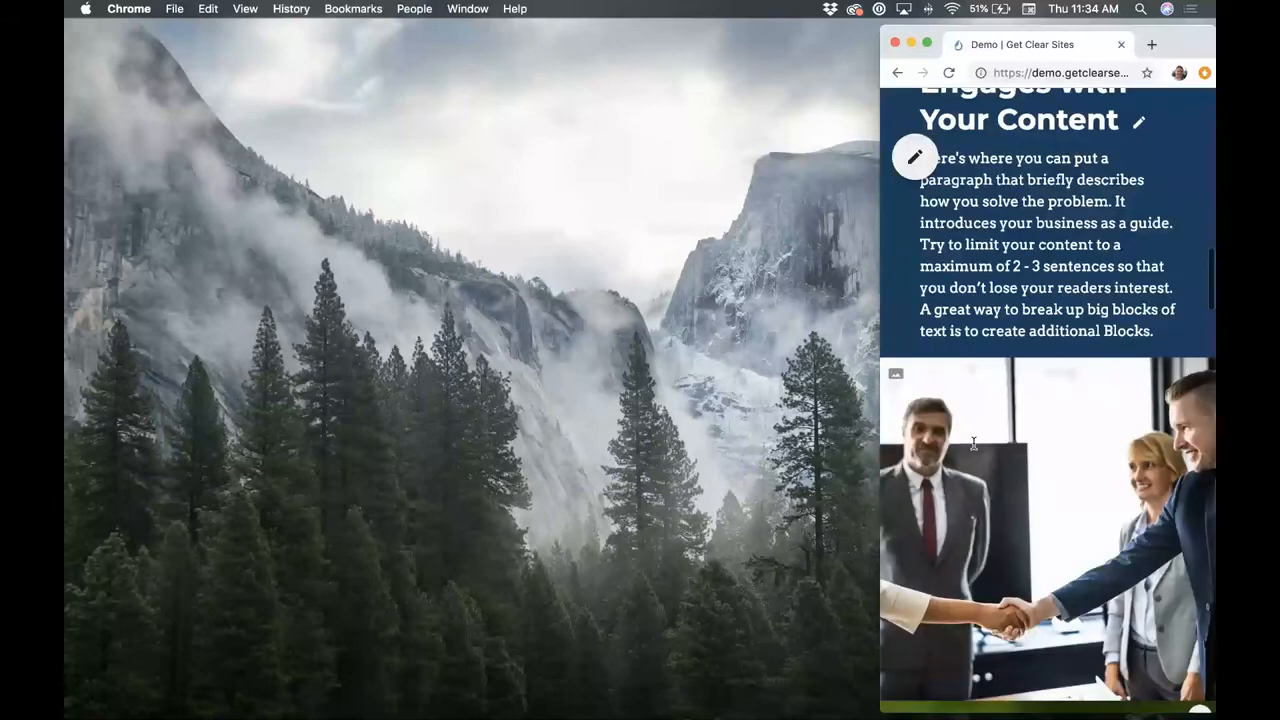
pyautogui.scroll(-6, 973, 443)
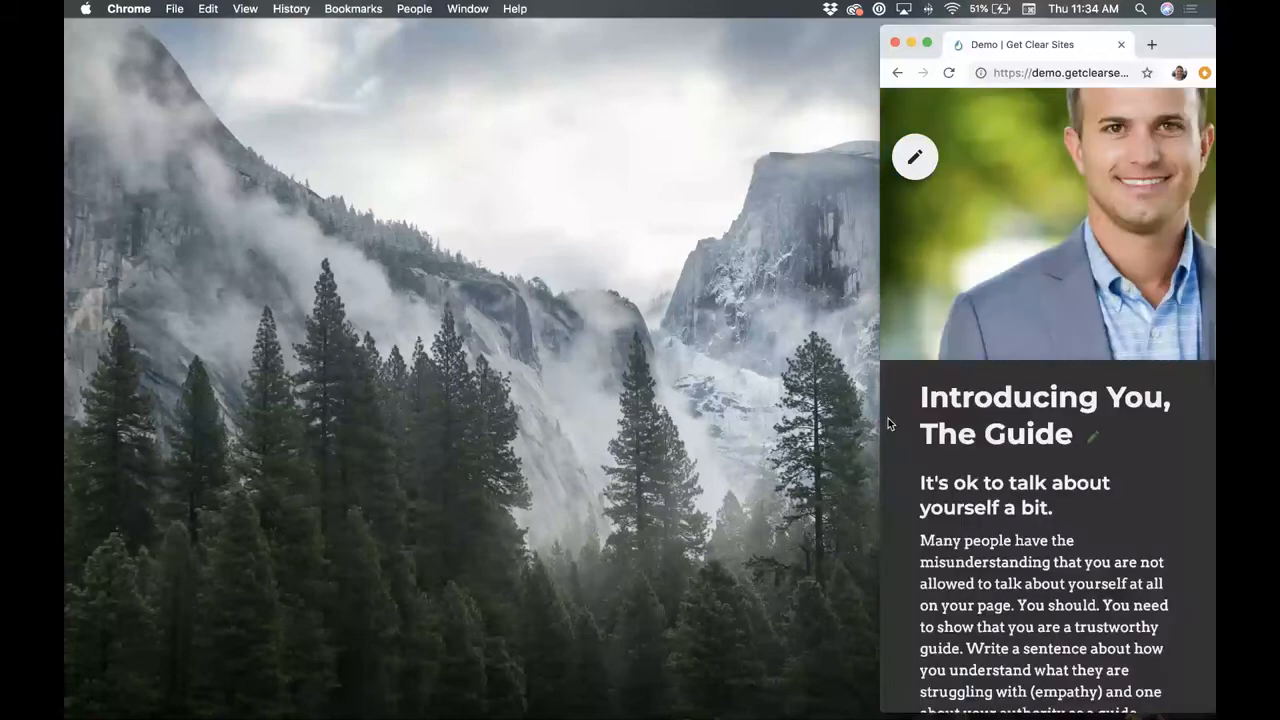
pyautogui.moveTo(881, 418); pyautogui.dragTo(55, 393)
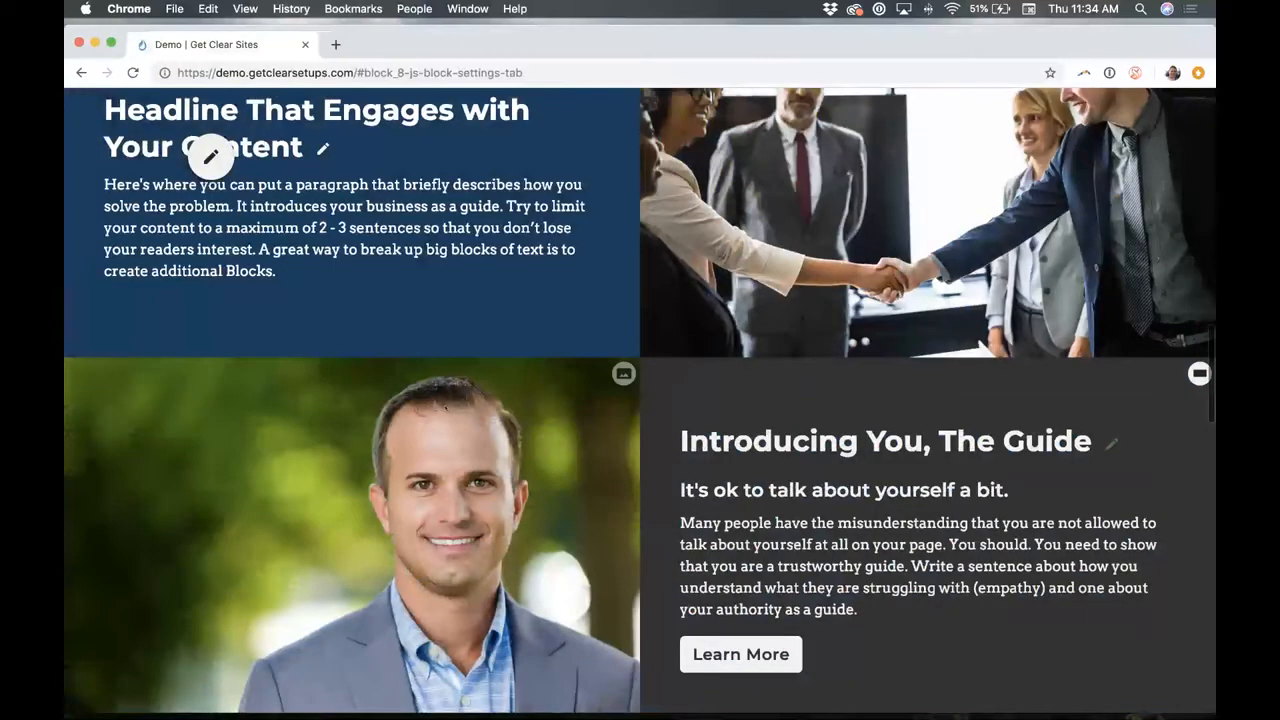
# Set the layout of the "Headline That Engages with Your Content" block to layout 4.
pyautogui.scroll(3, 446, 406)
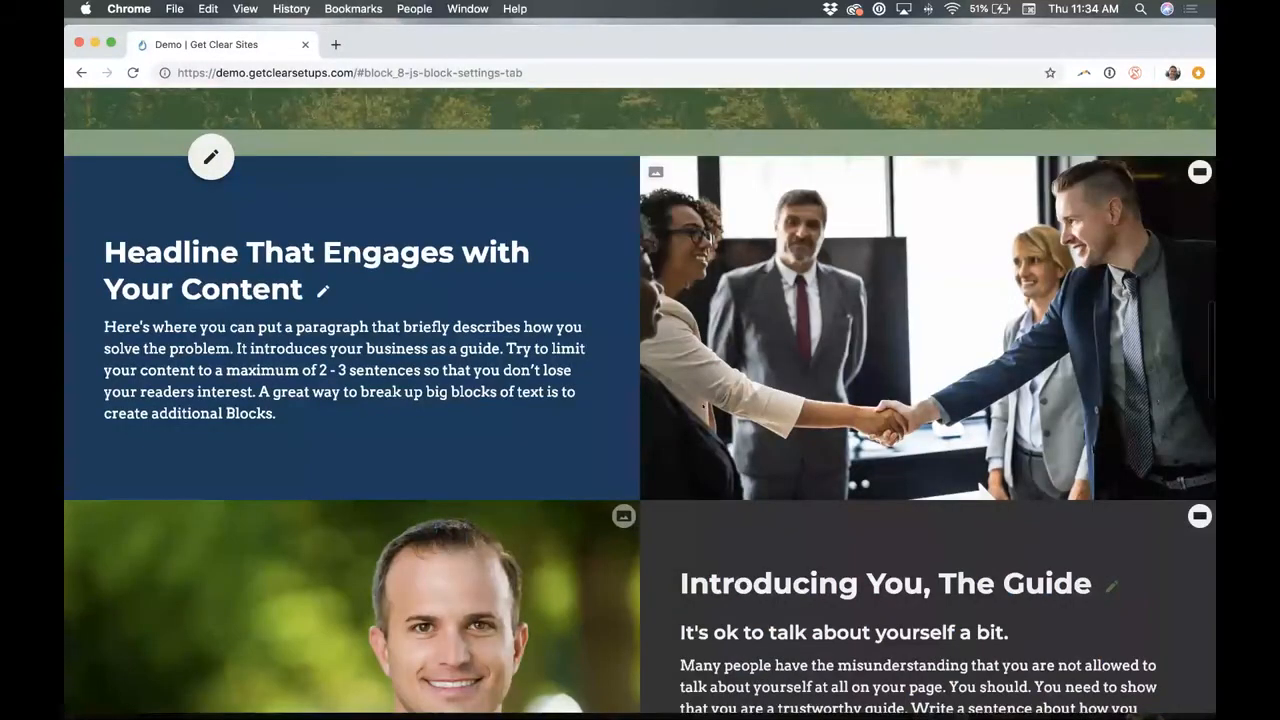
pyautogui.scroll(10, 702, 404)
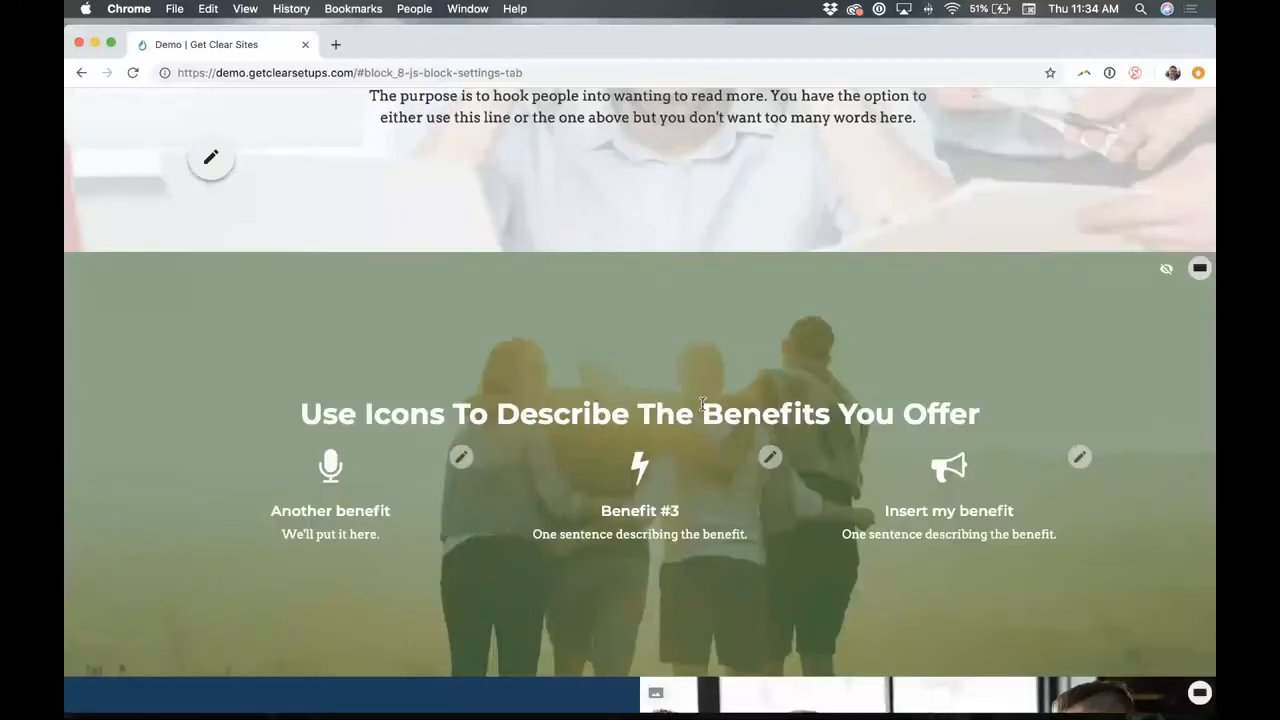
pyautogui.scroll(2, 798, 372)
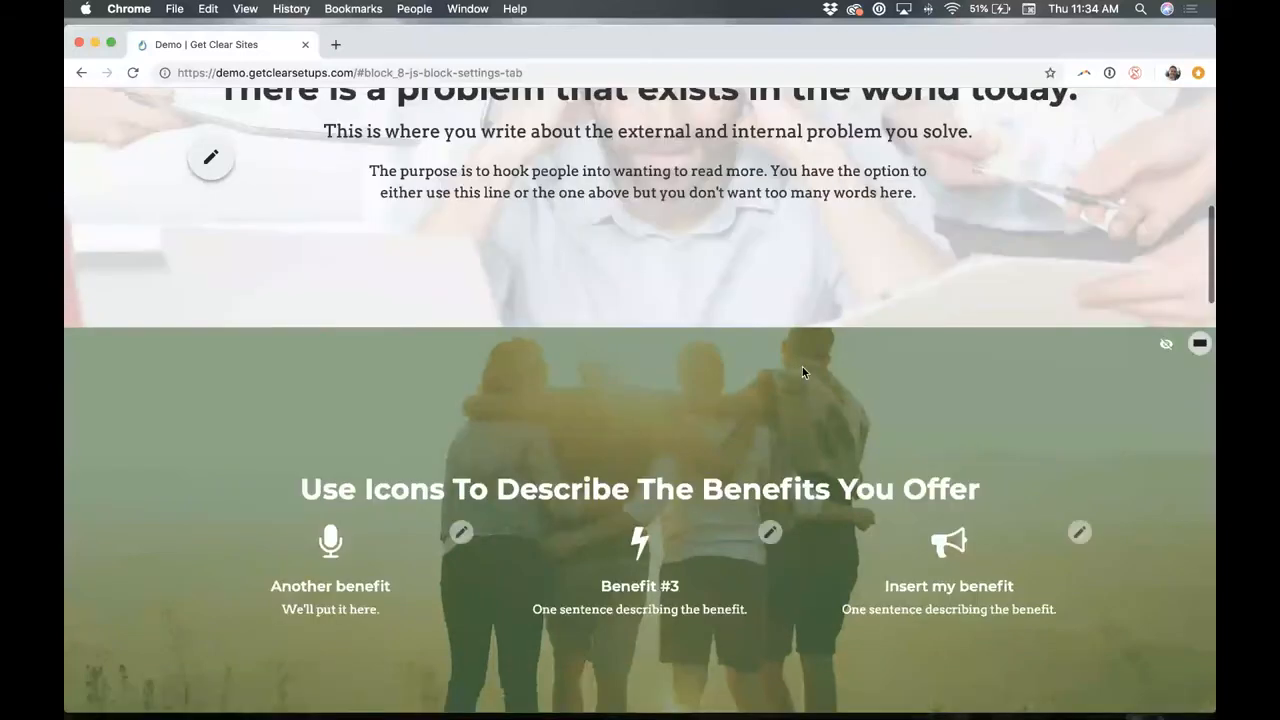
pyautogui.scroll(2, 802, 372)
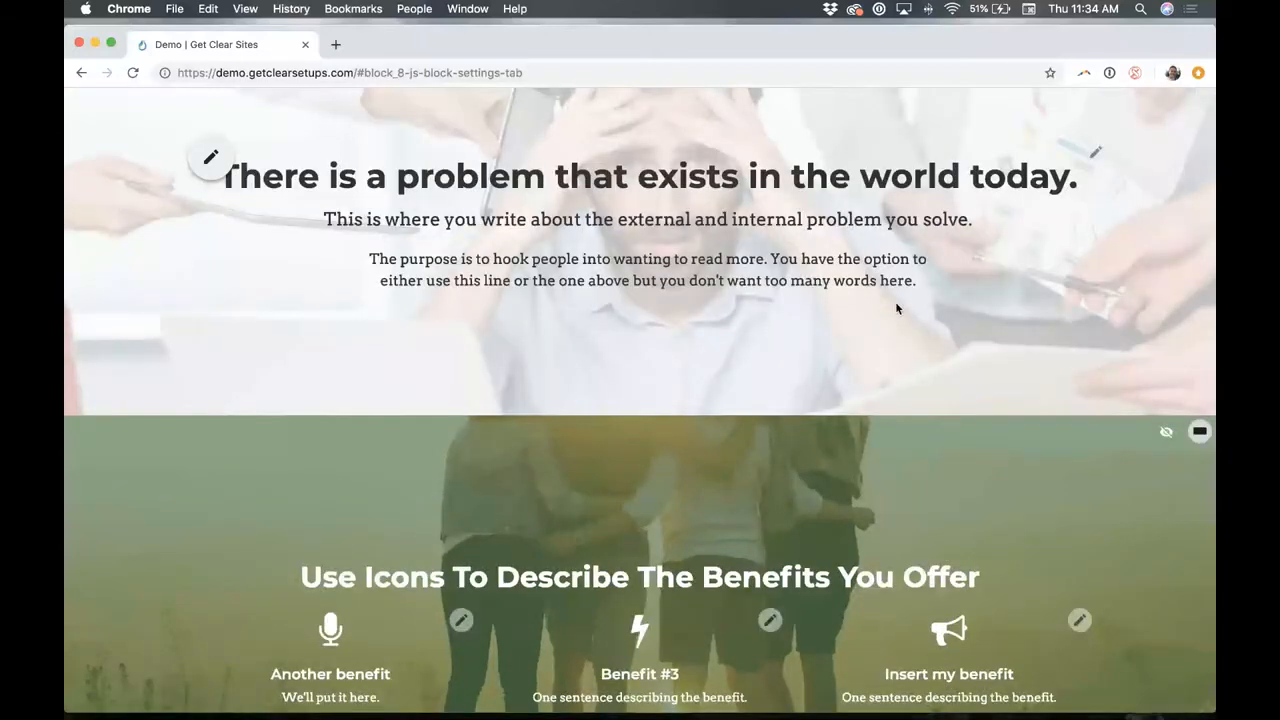
pyautogui.scroll(-6, 896, 309)
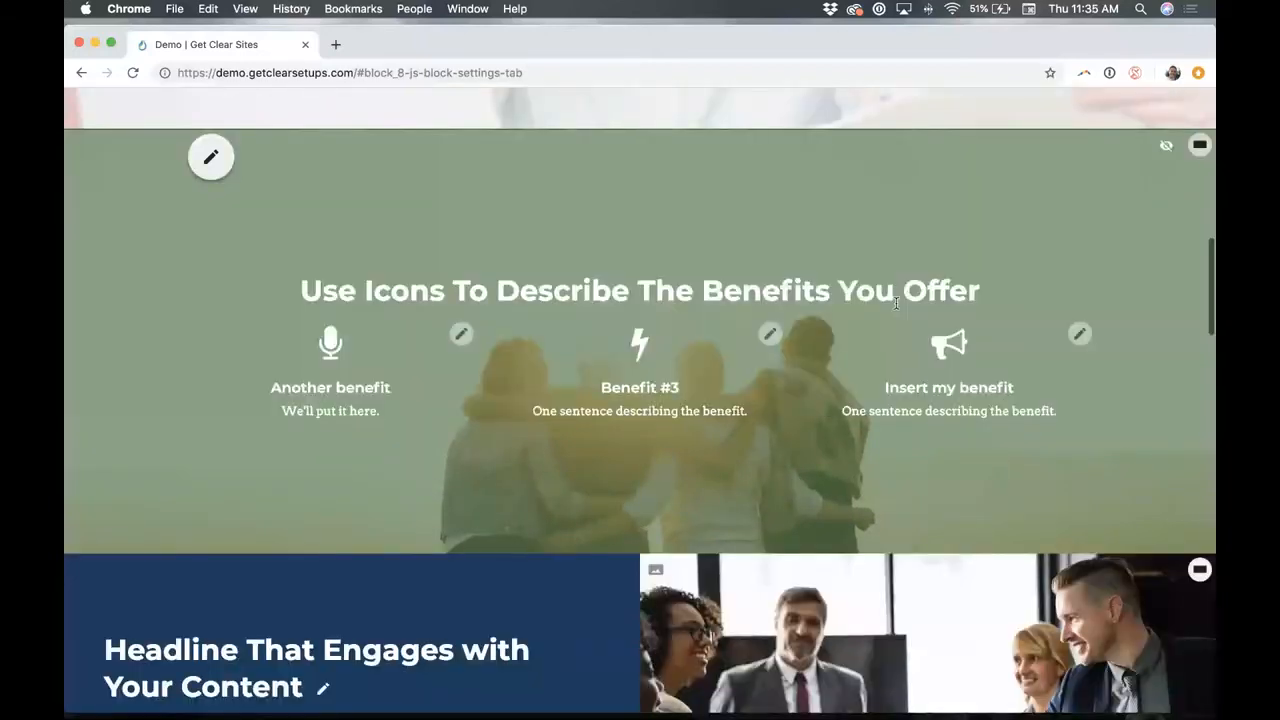
pyautogui.scroll(-8, 802, 286)
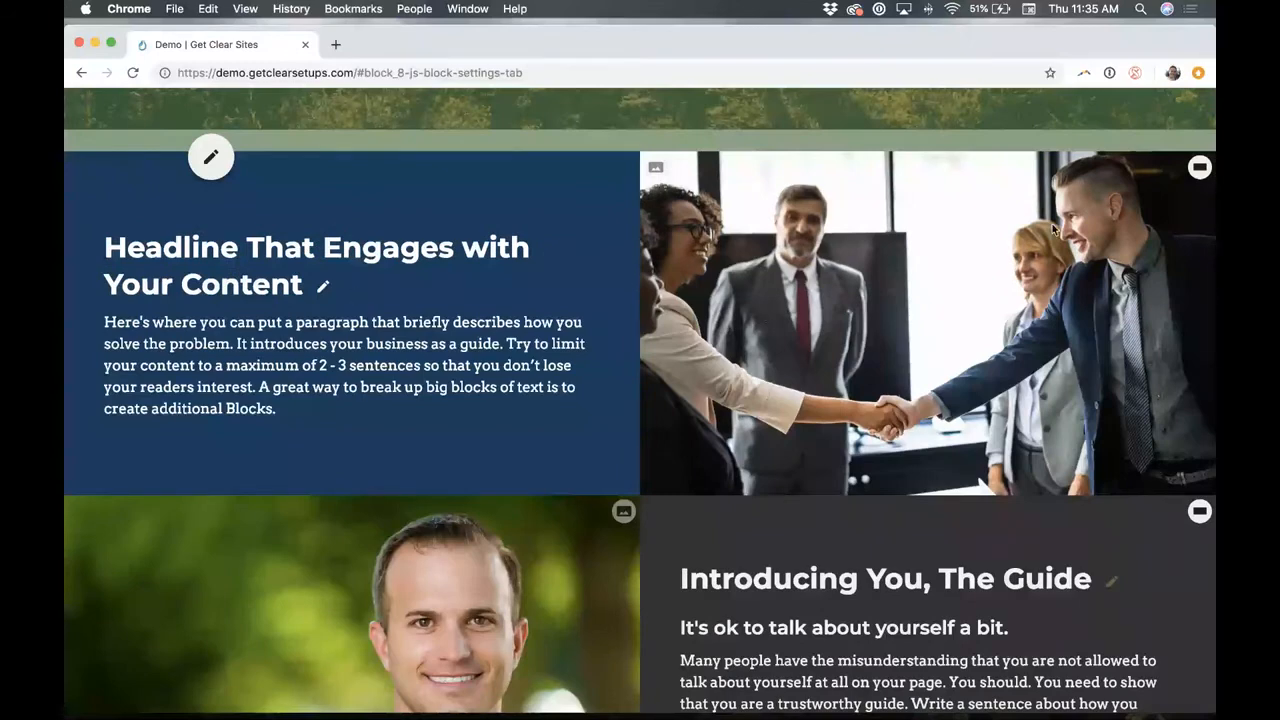
pyautogui.click(1198, 169)
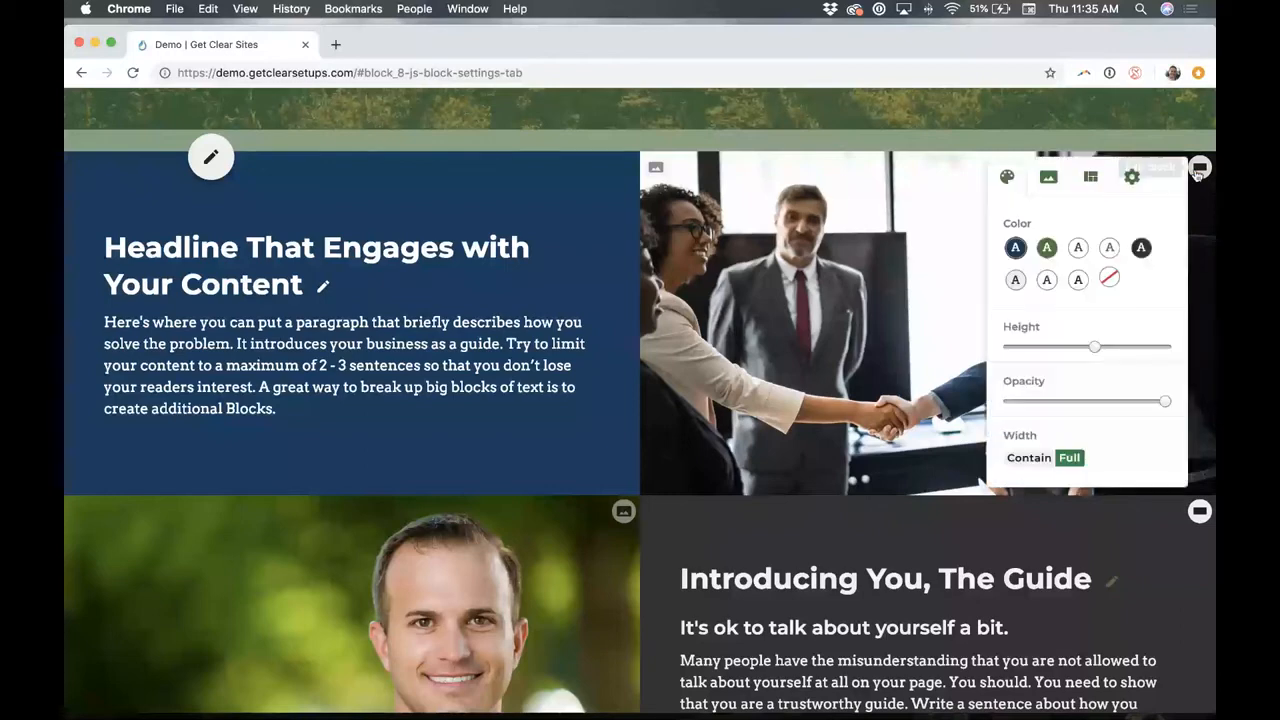
pyautogui.click(1089, 179)
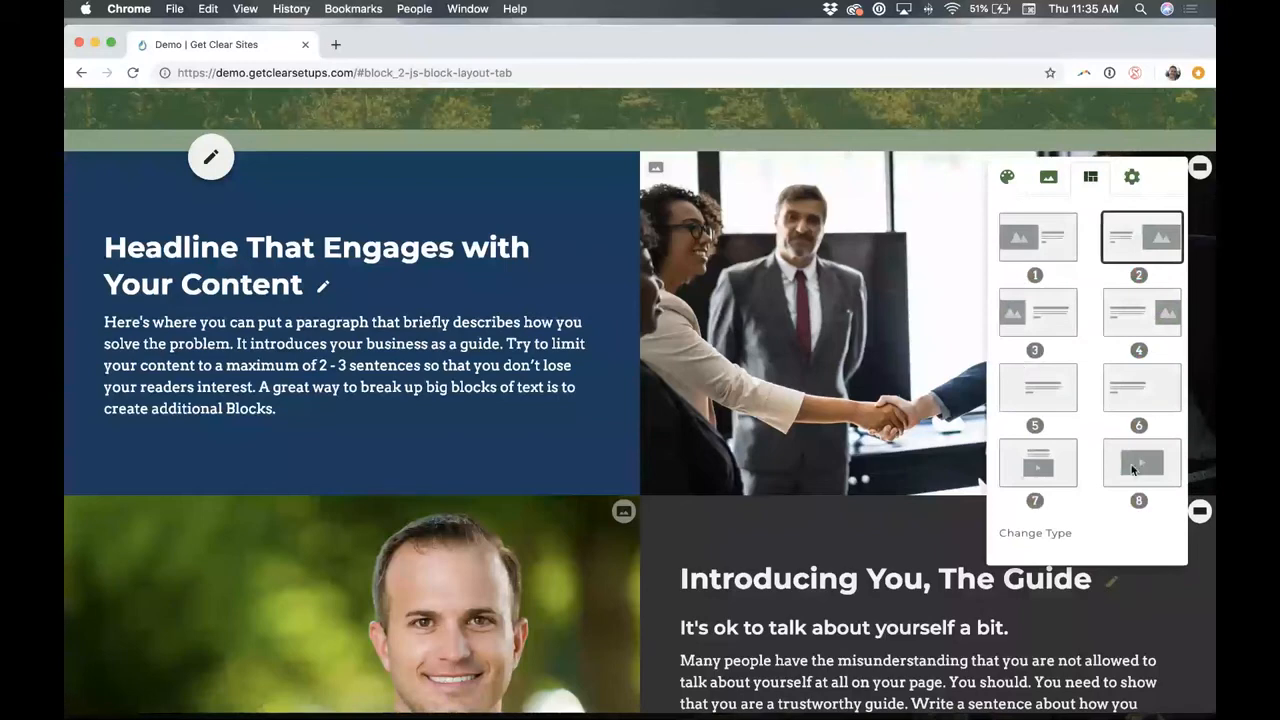
pyautogui.click(1127, 314)
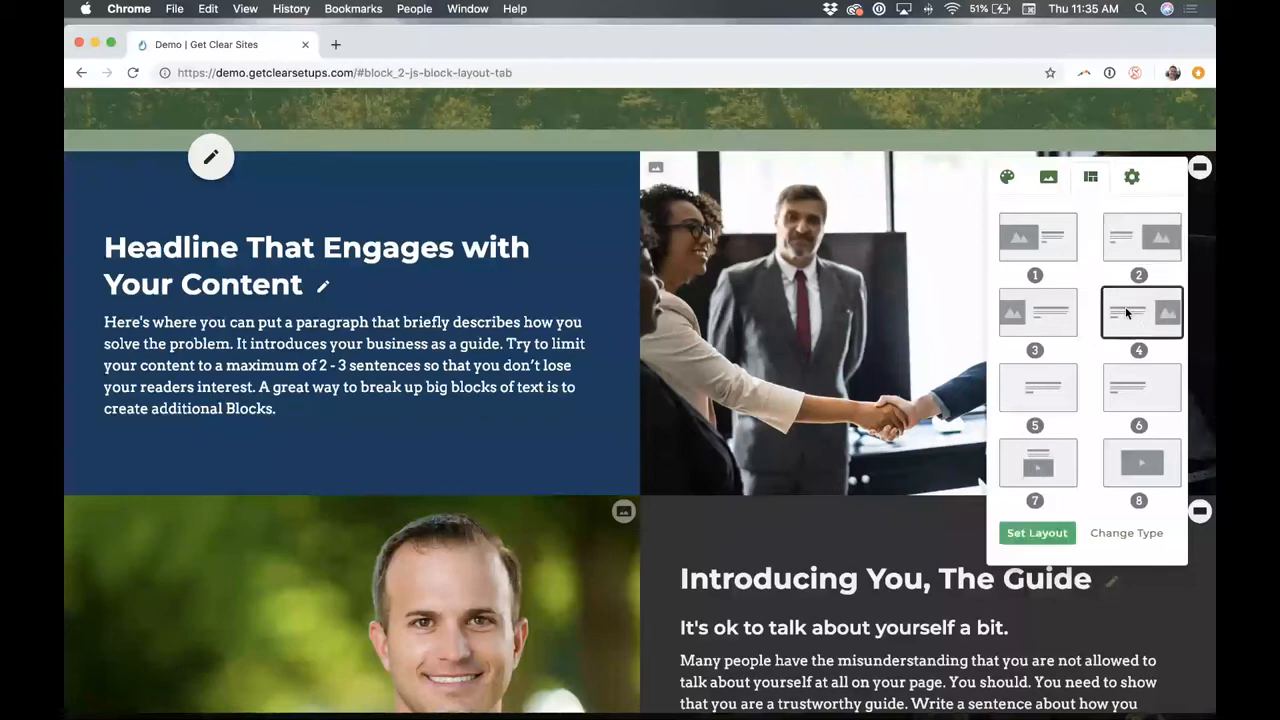
pyautogui.click(1037, 533)
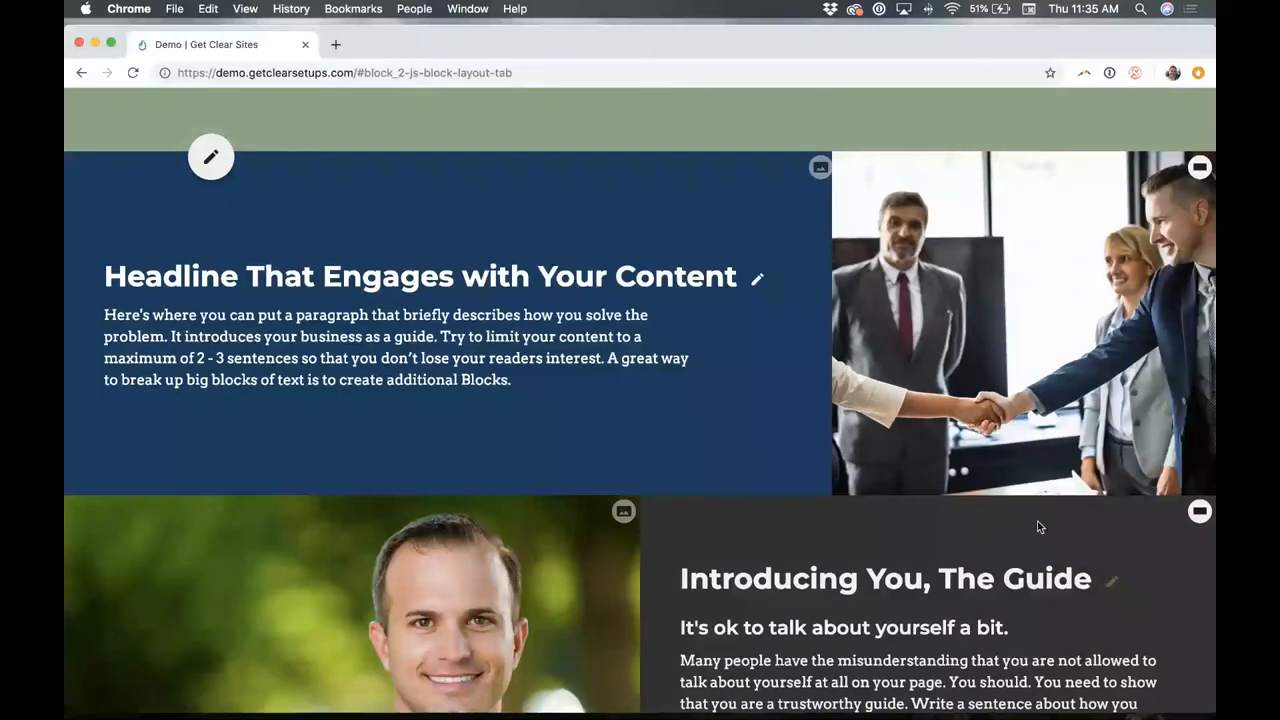
# Set the "Headline That Engages with Your Content" block to layout 1, with the image before the text.
pyautogui.click(1199, 167)
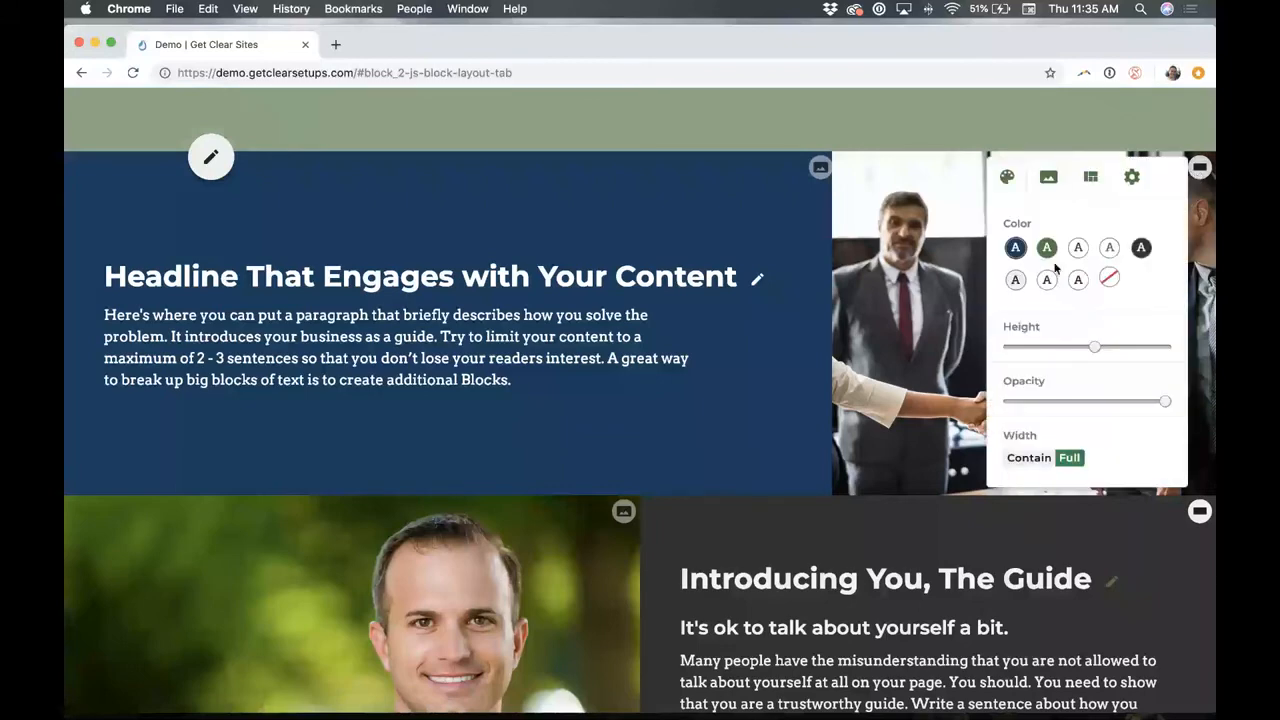
pyautogui.click(1090, 177)
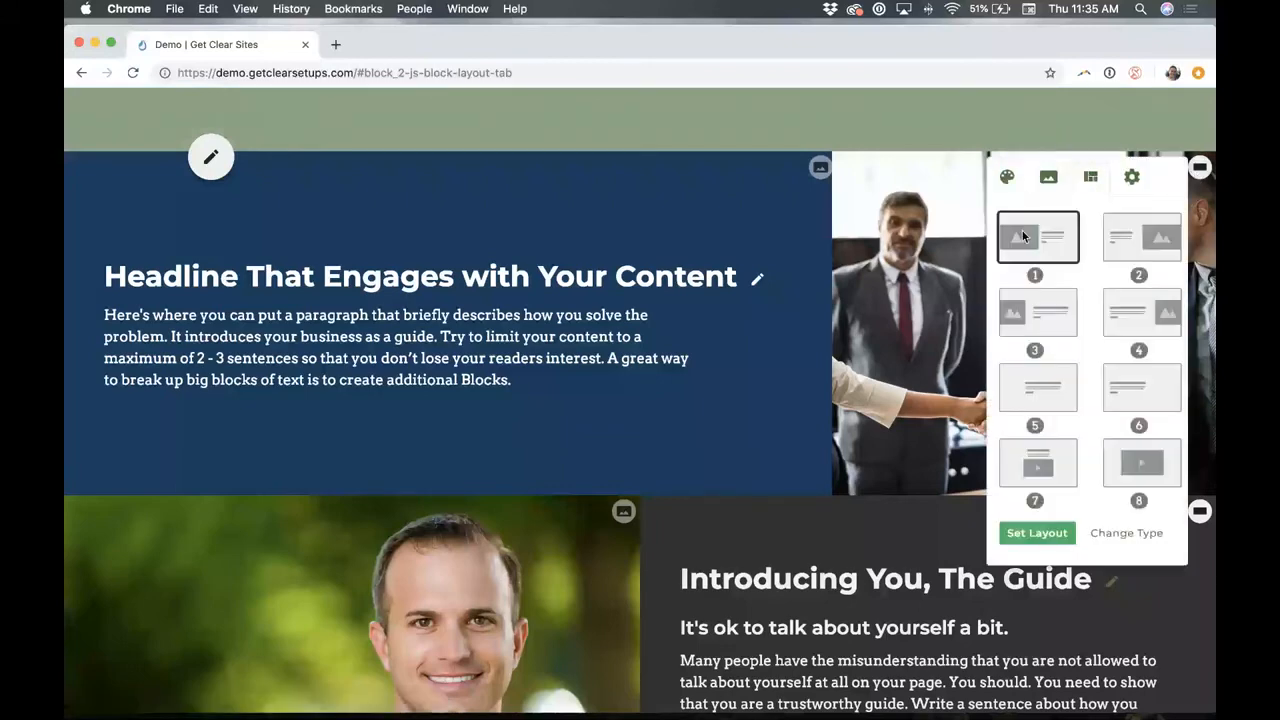
pyautogui.click(1037, 532)
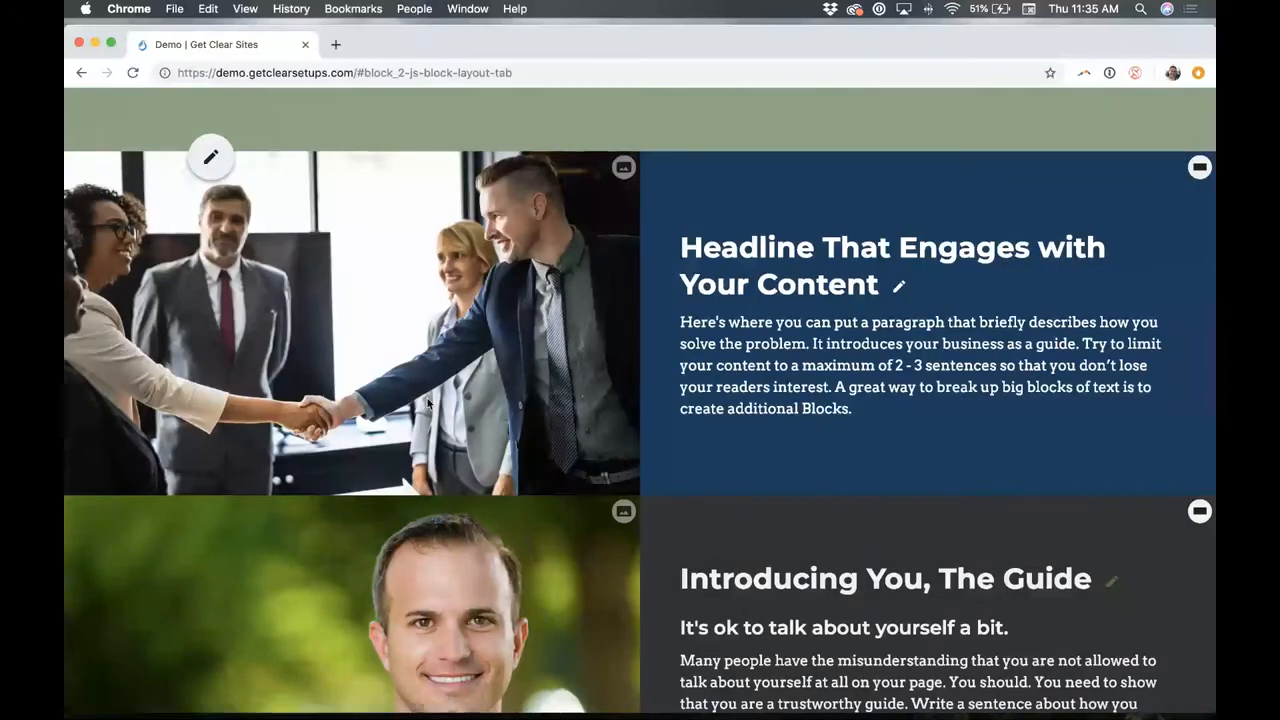
# Delete the Blog Posts block near the end of the home page.
pyautogui.scroll(-4, 428, 402)
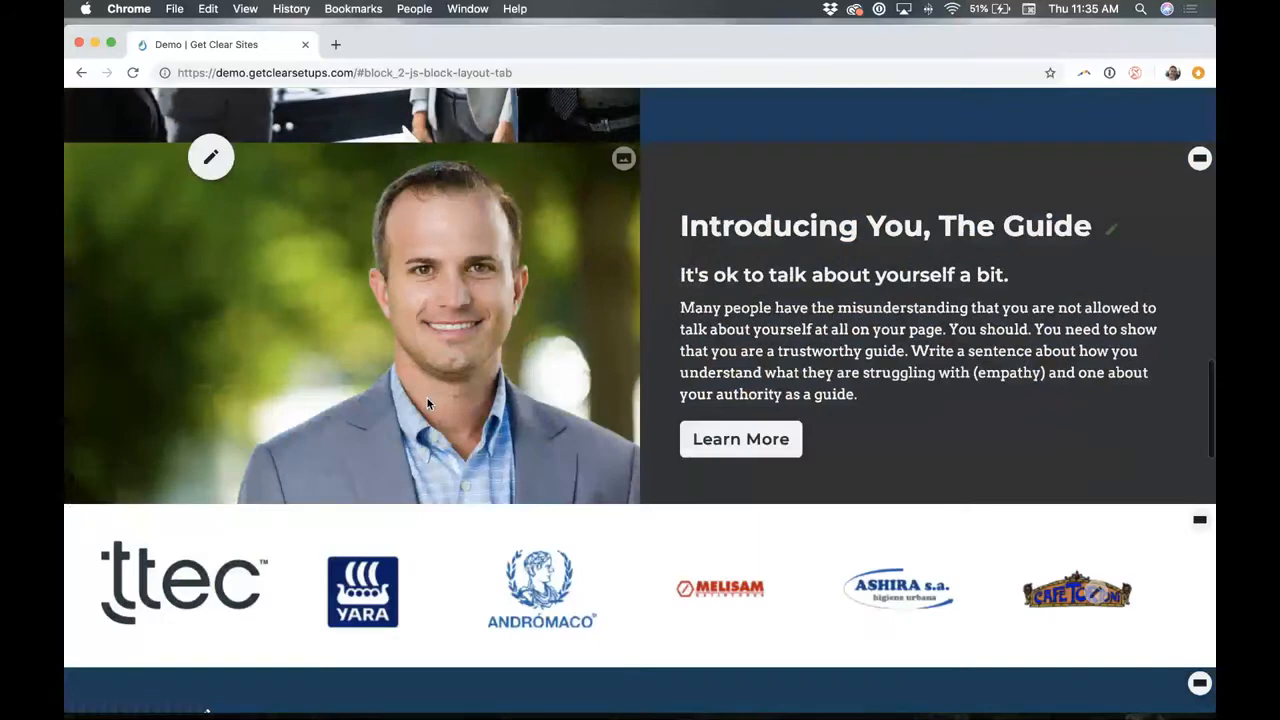
pyautogui.scroll(-5, 426, 396)
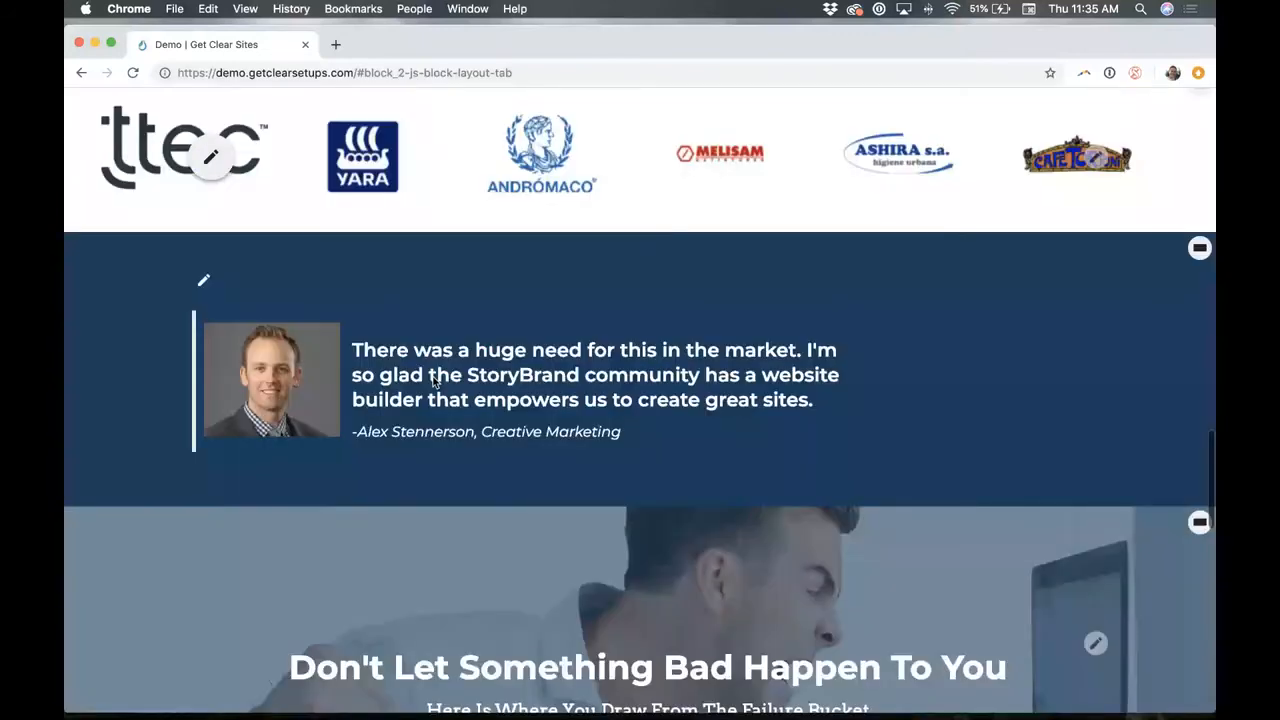
pyautogui.scroll(-5, 440, 370)
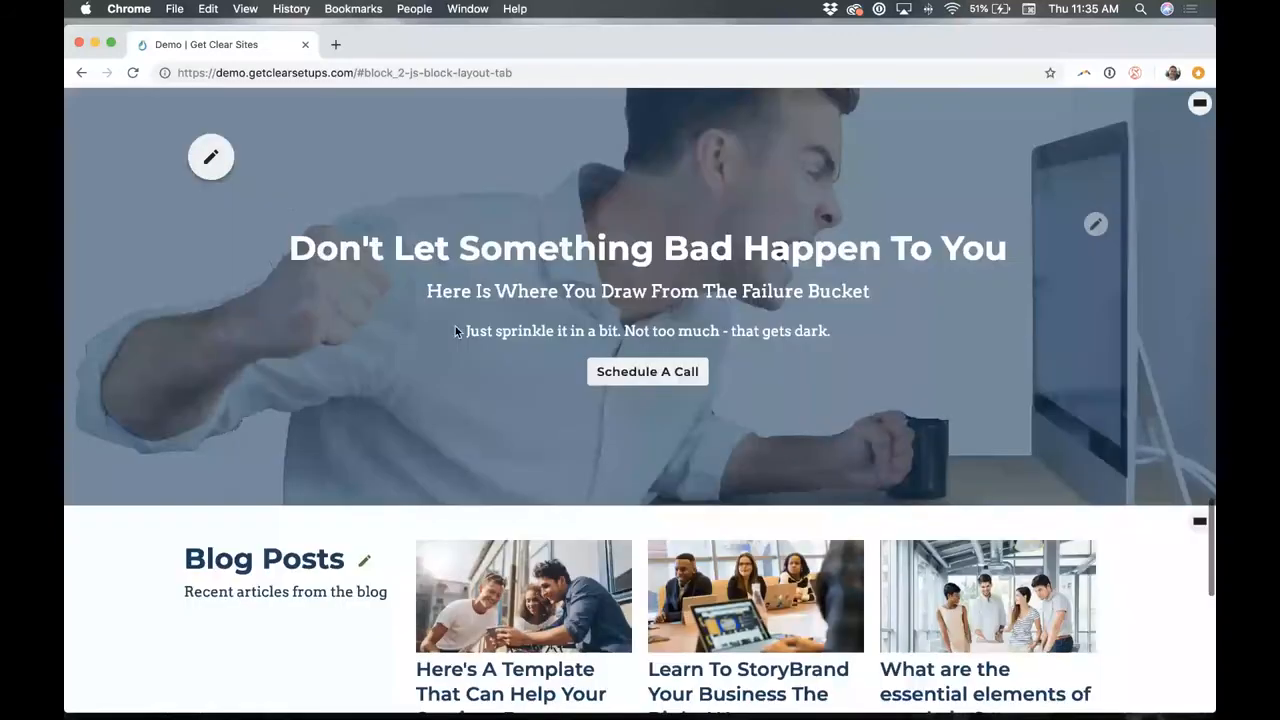
pyautogui.scroll(-4, 455, 331)
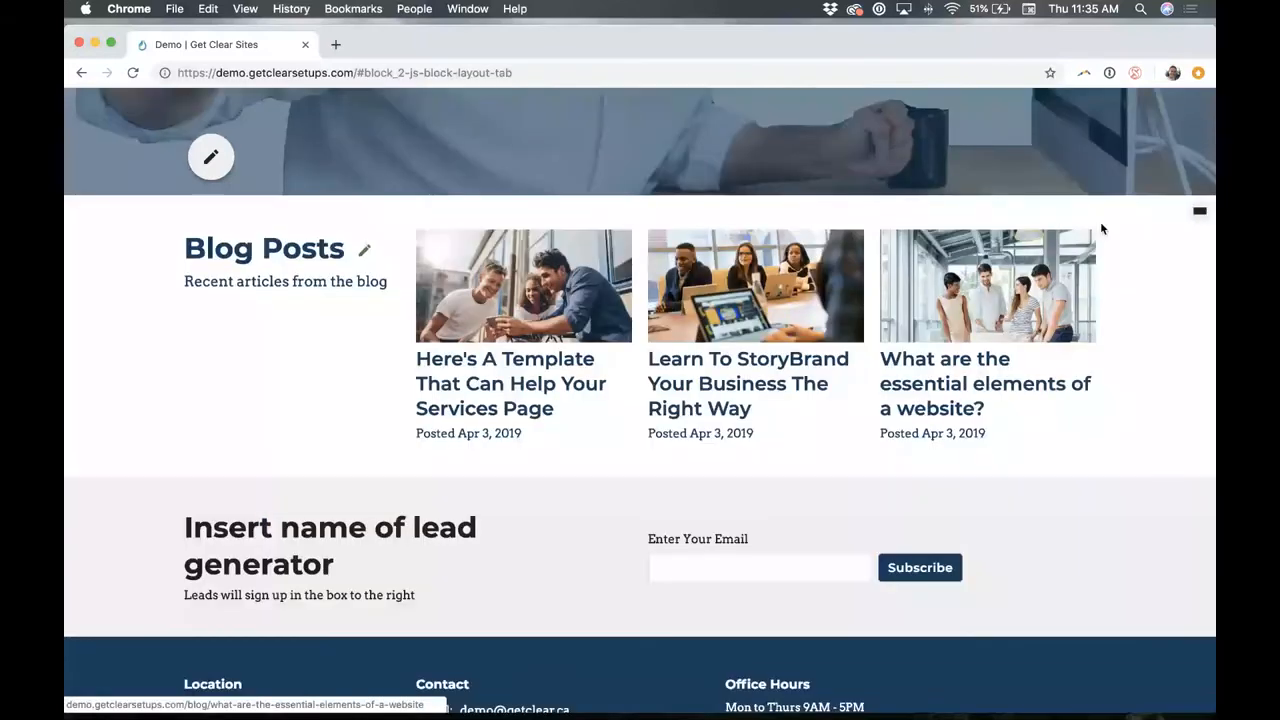
pyautogui.click(1199, 211)
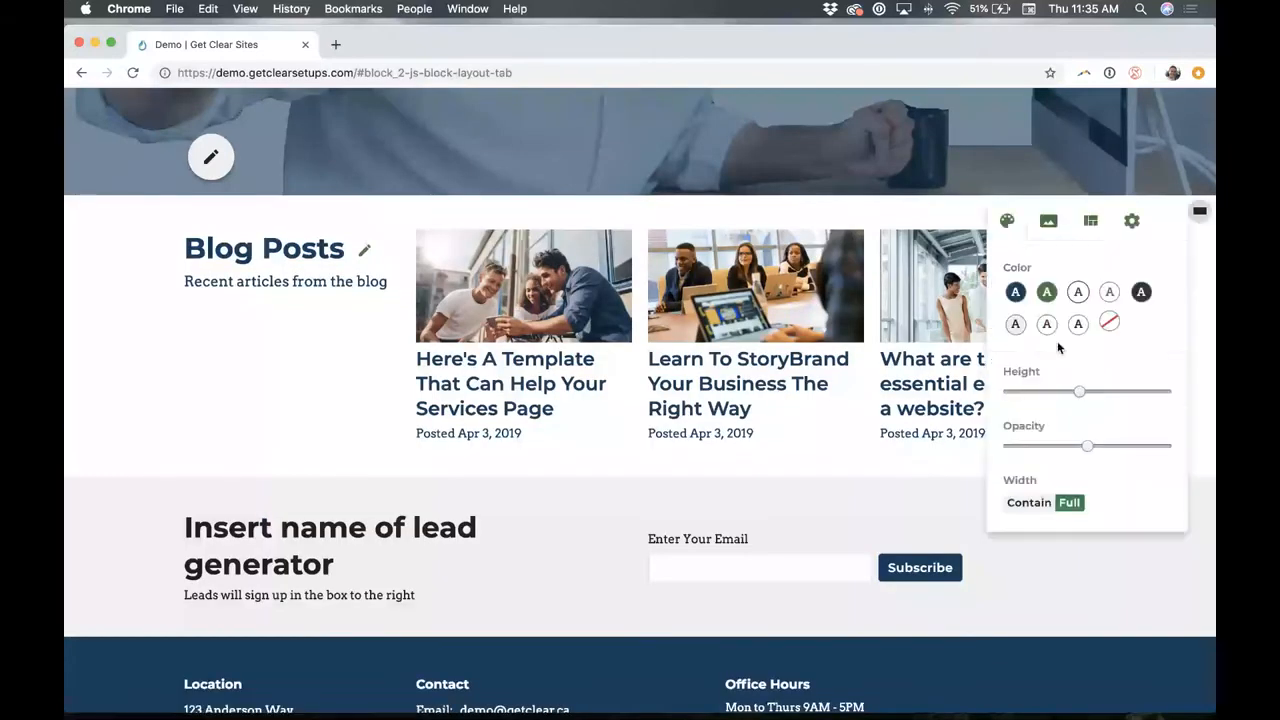
pyautogui.scroll(-1, 1067, 358)
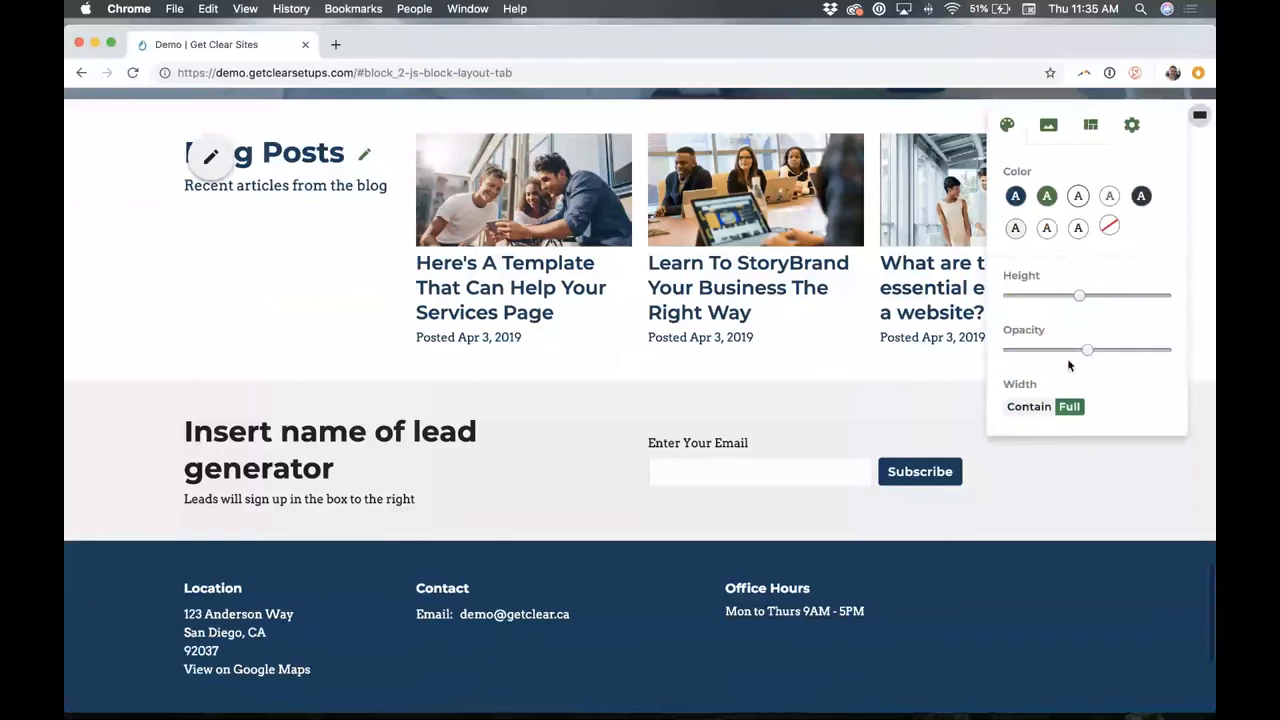
pyautogui.click(1131, 124)
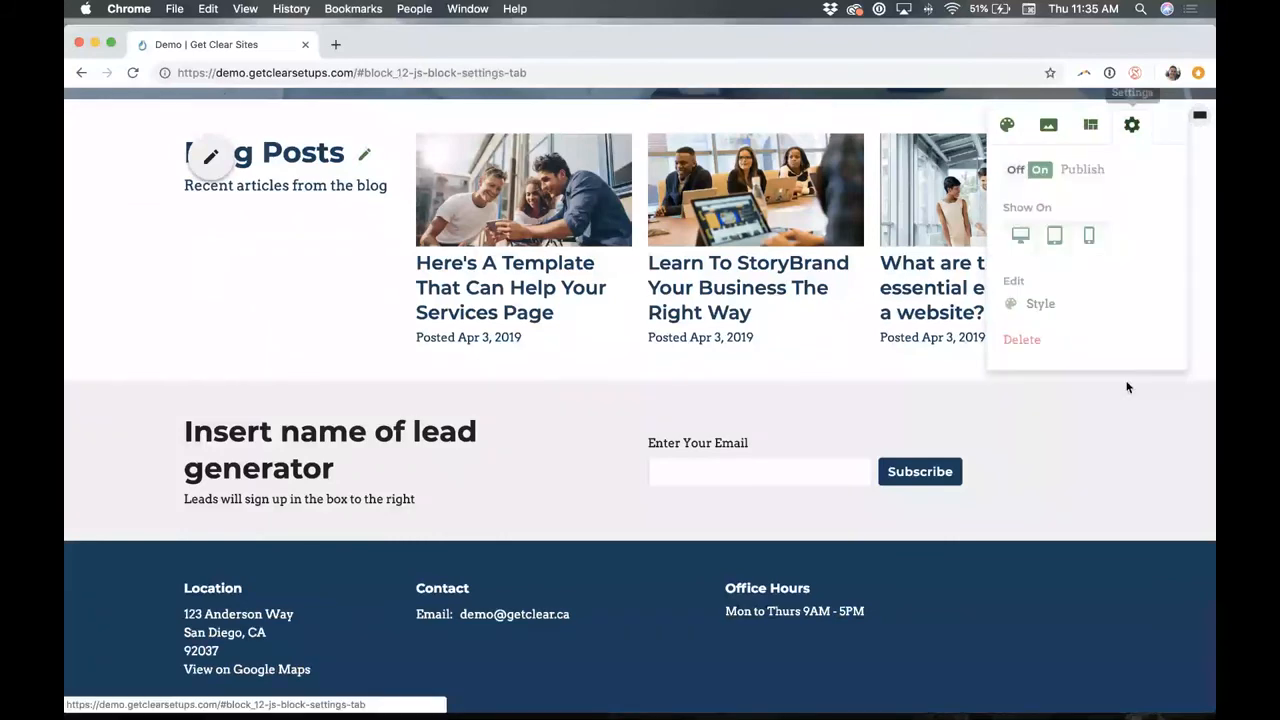
pyautogui.click(1021, 339)
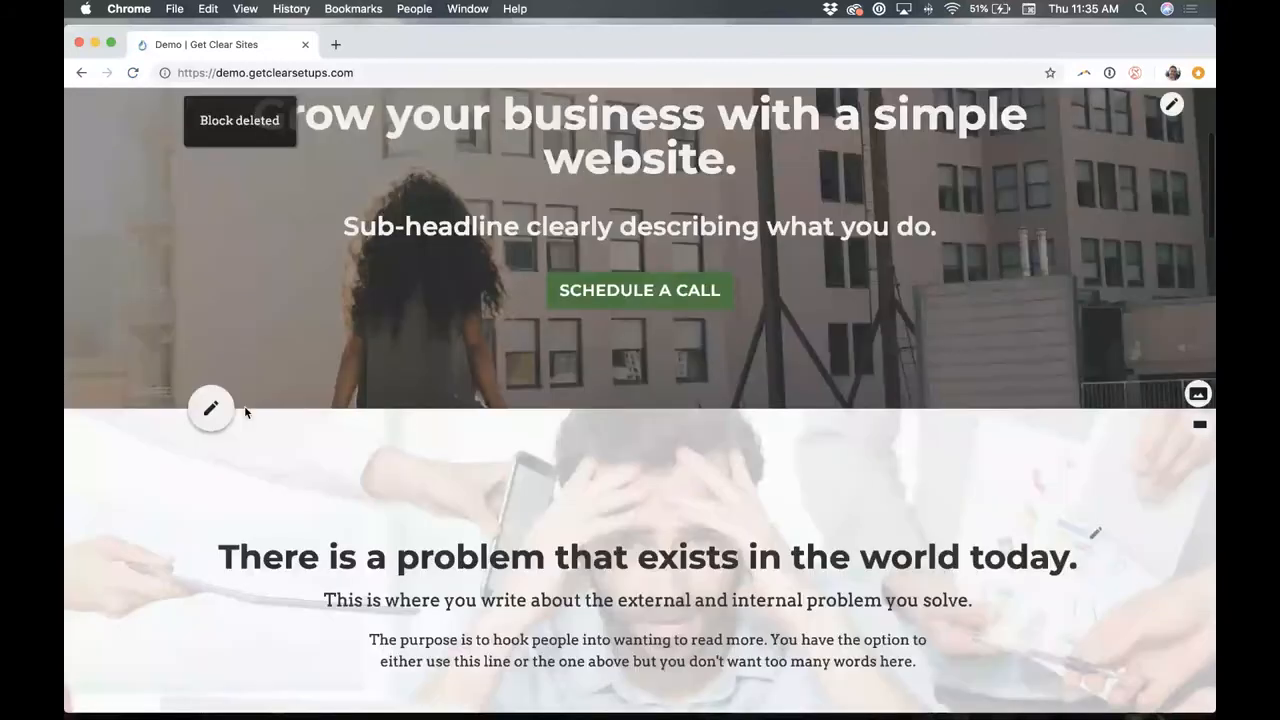
# Start adding a block directly below the home page banner and browse the Image/Links, Contact, Events and News layouts.
pyautogui.moveTo(261, 414)
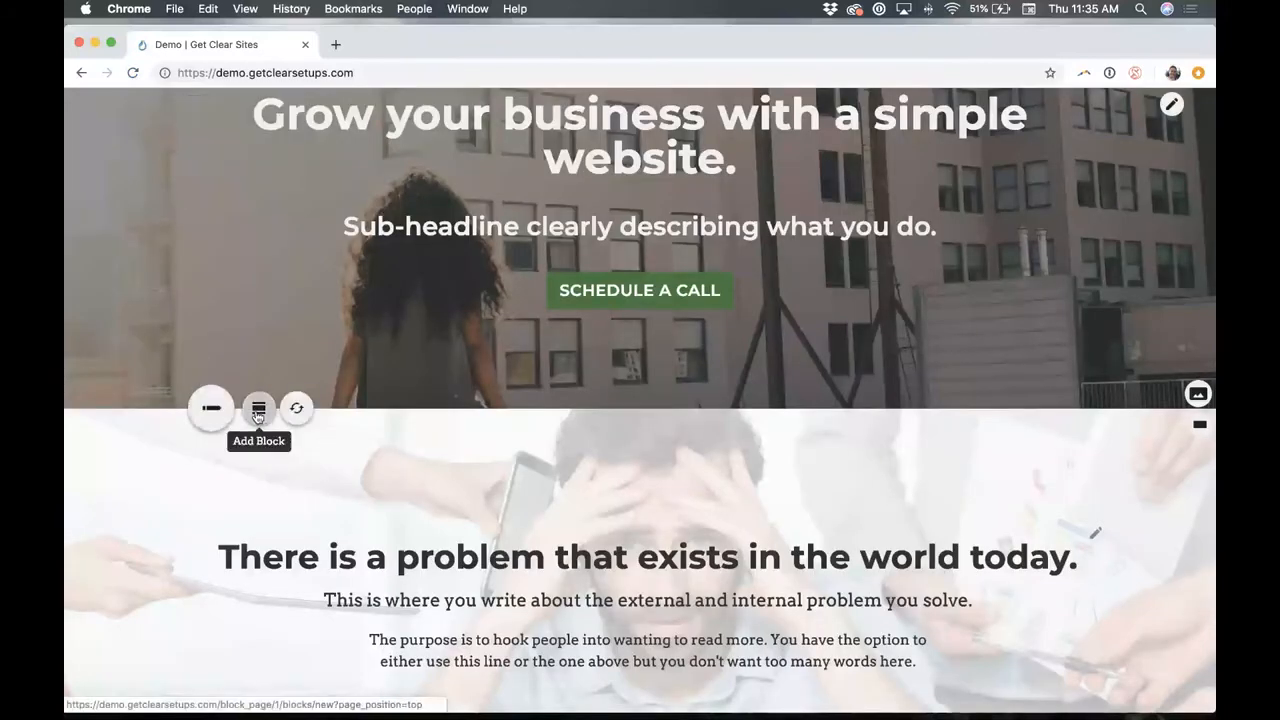
pyautogui.click(258, 416)
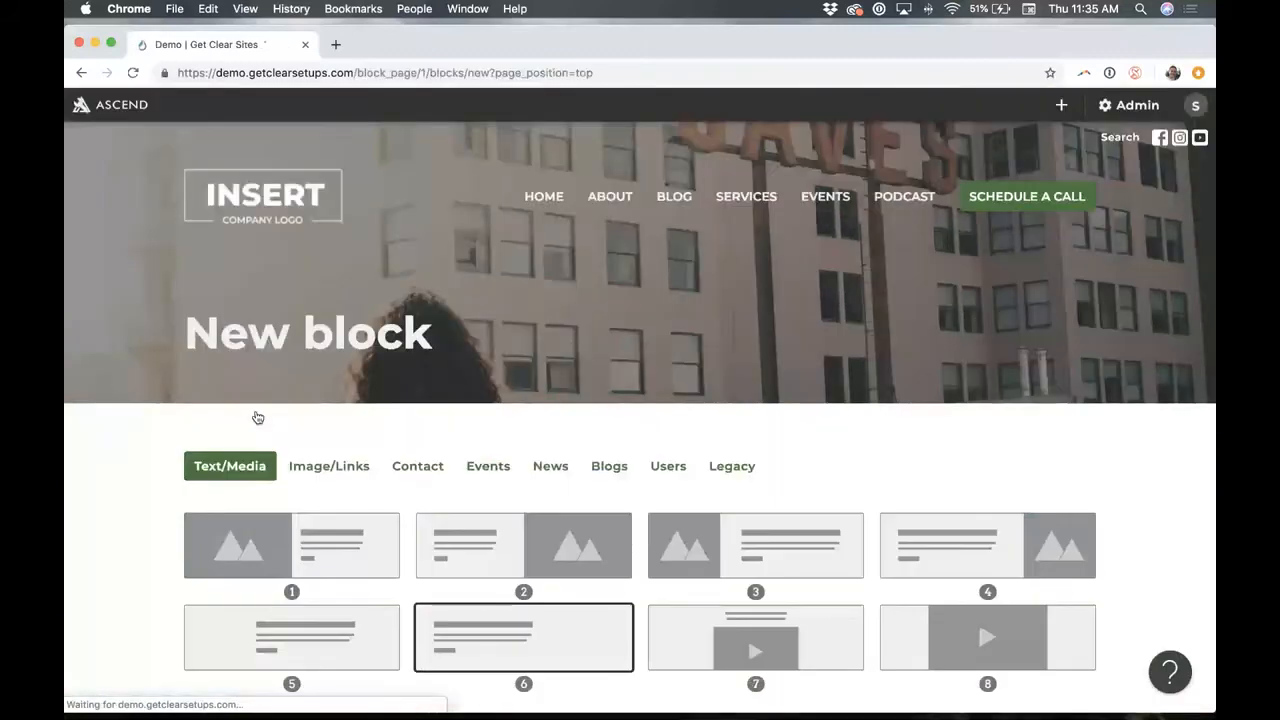
pyautogui.scroll(-2, 387, 439)
pyautogui.click(314, 355)
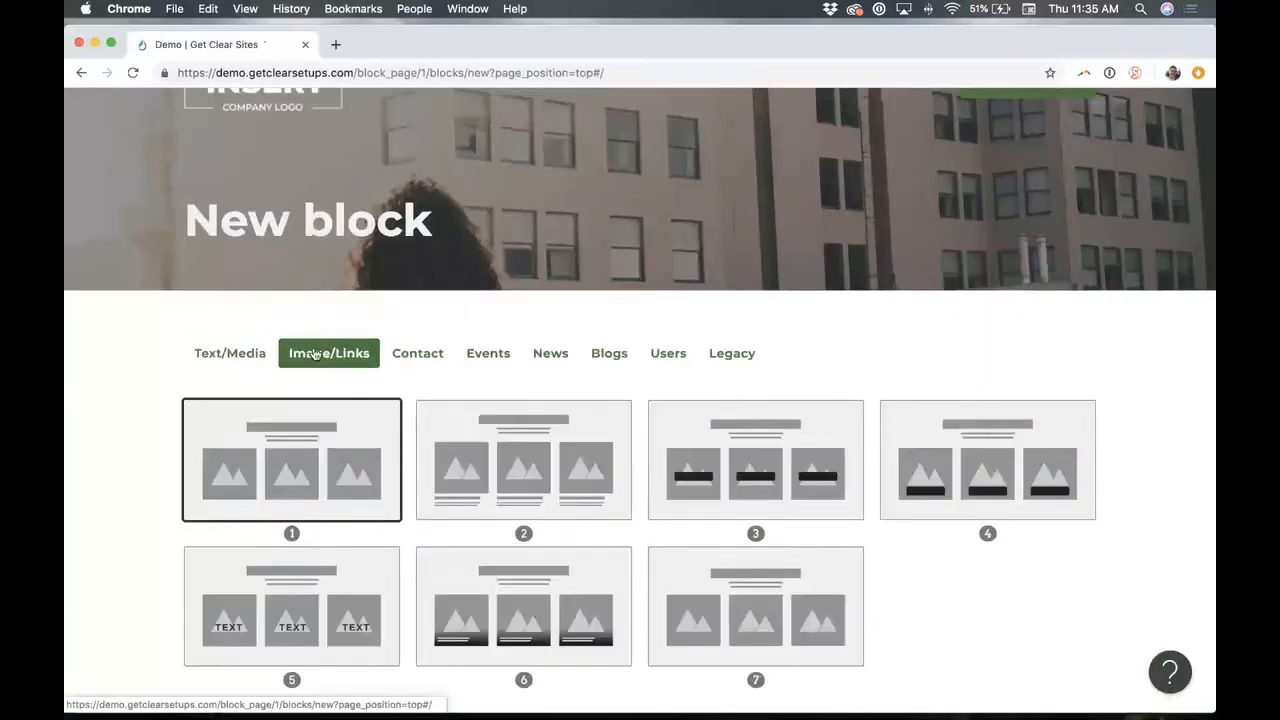
pyautogui.click(440, 356)
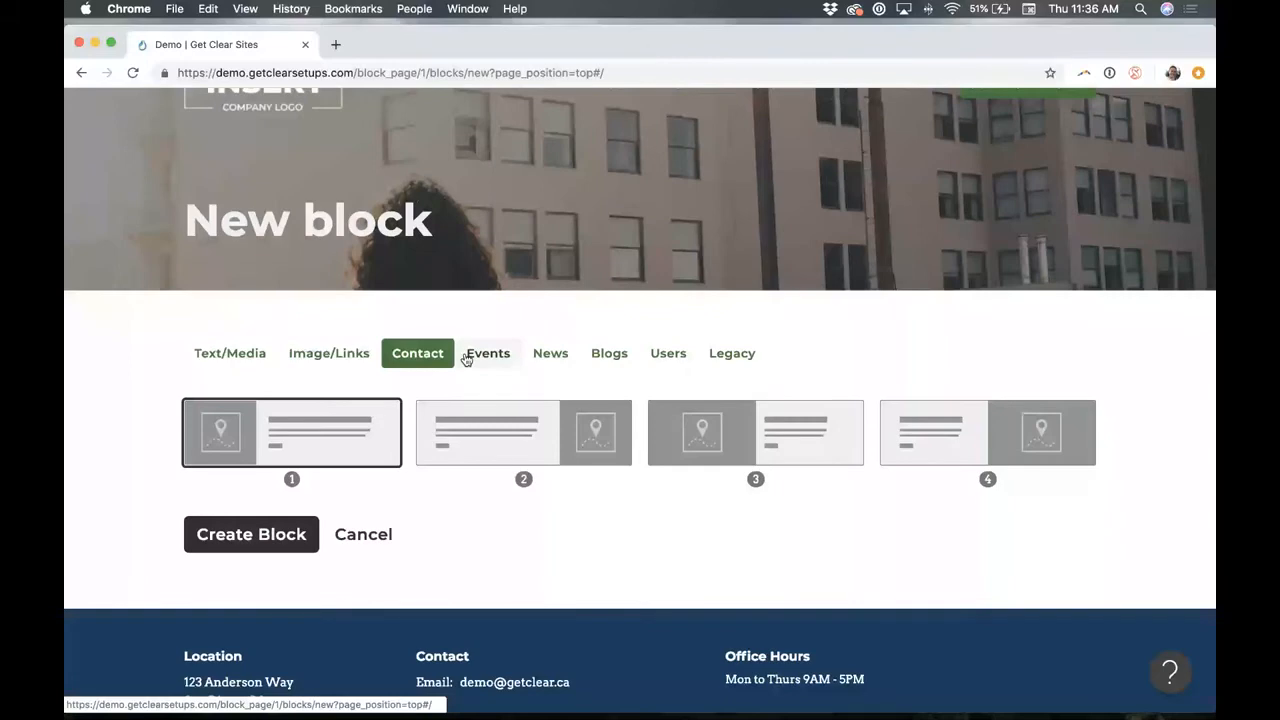
pyautogui.click(470, 356)
pyautogui.click(550, 356)
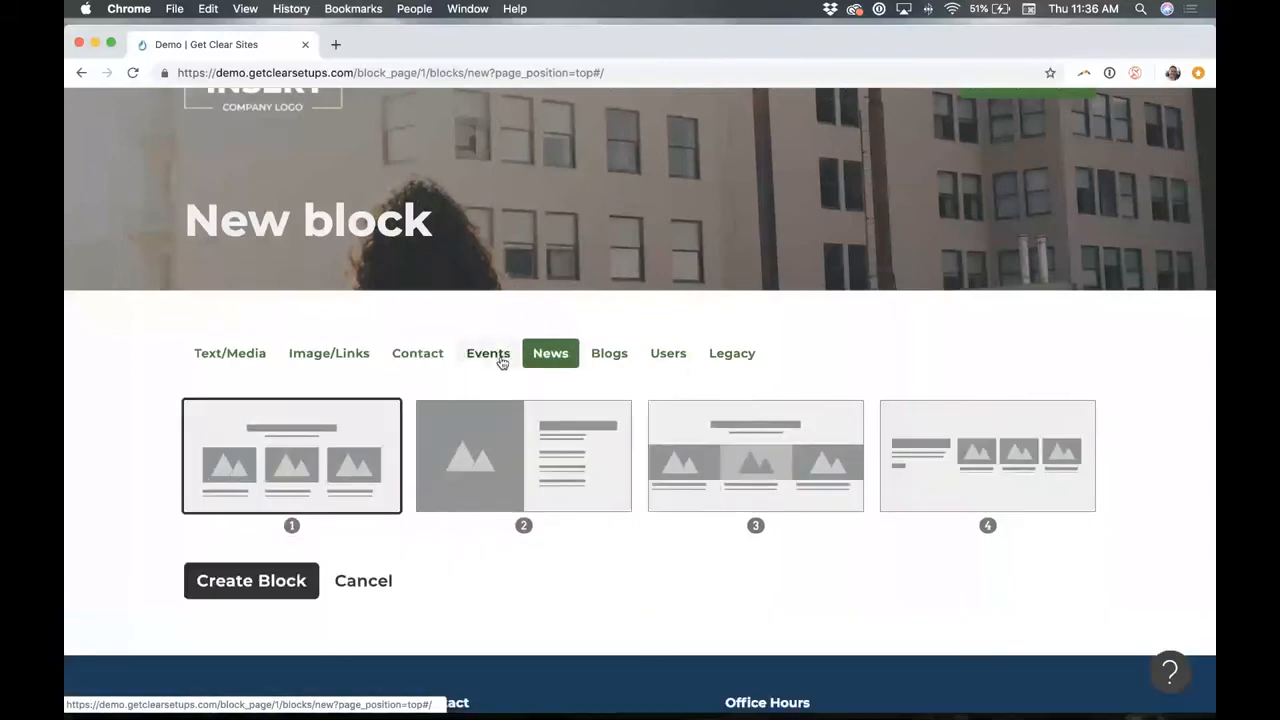
pyautogui.click(417, 357)
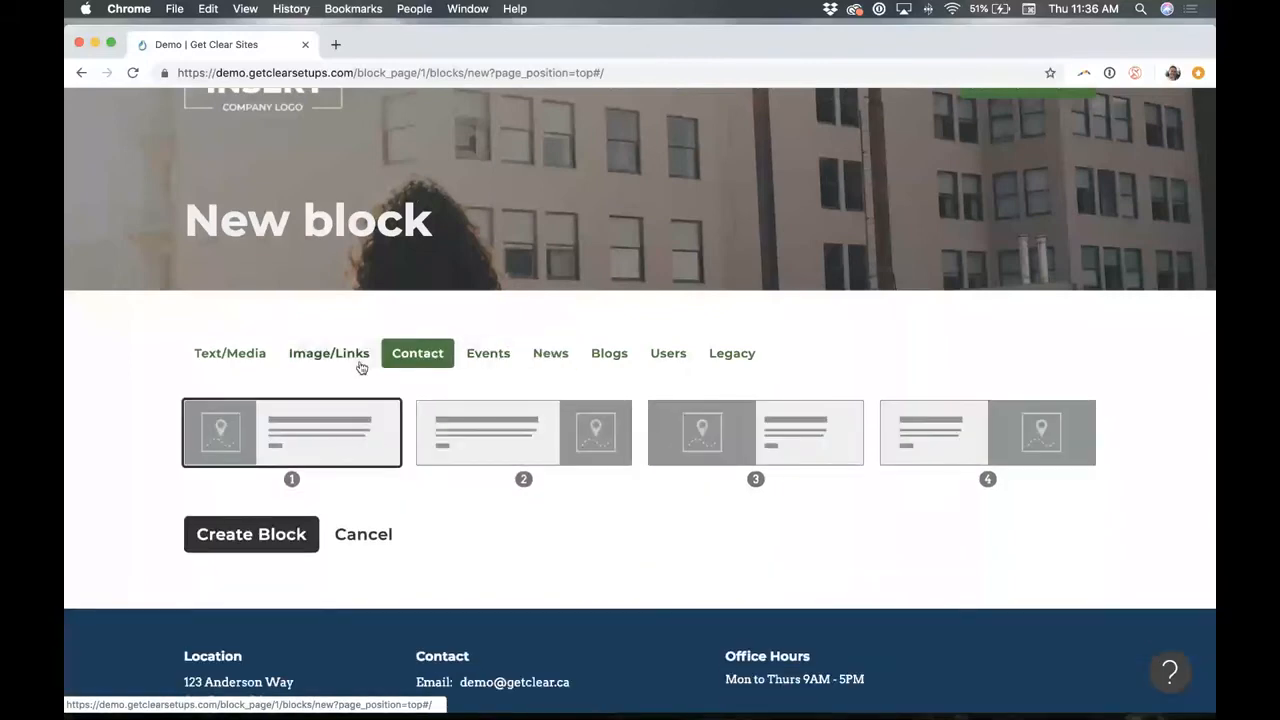
pyautogui.click(336, 360)
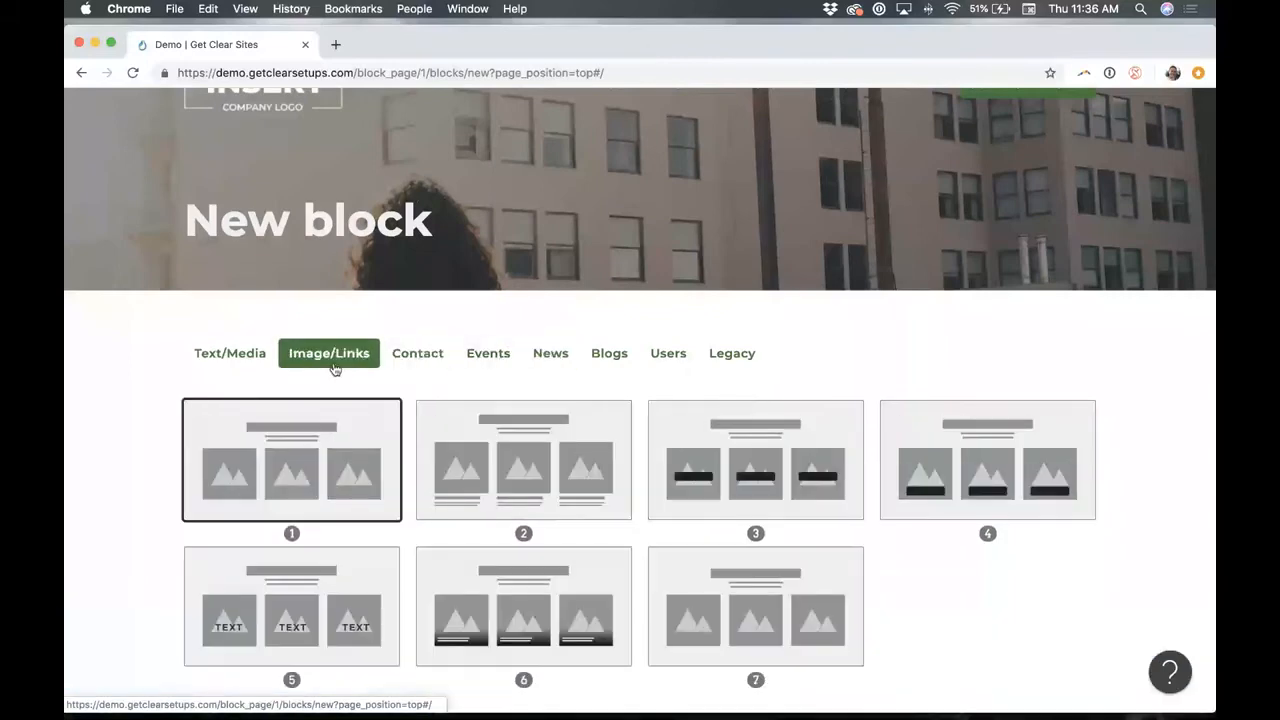
# Create a Blogs block using layout 2, a large image beside a list of posts.
pyautogui.click(591, 361)
pyautogui.scroll(-2, 480, 407)
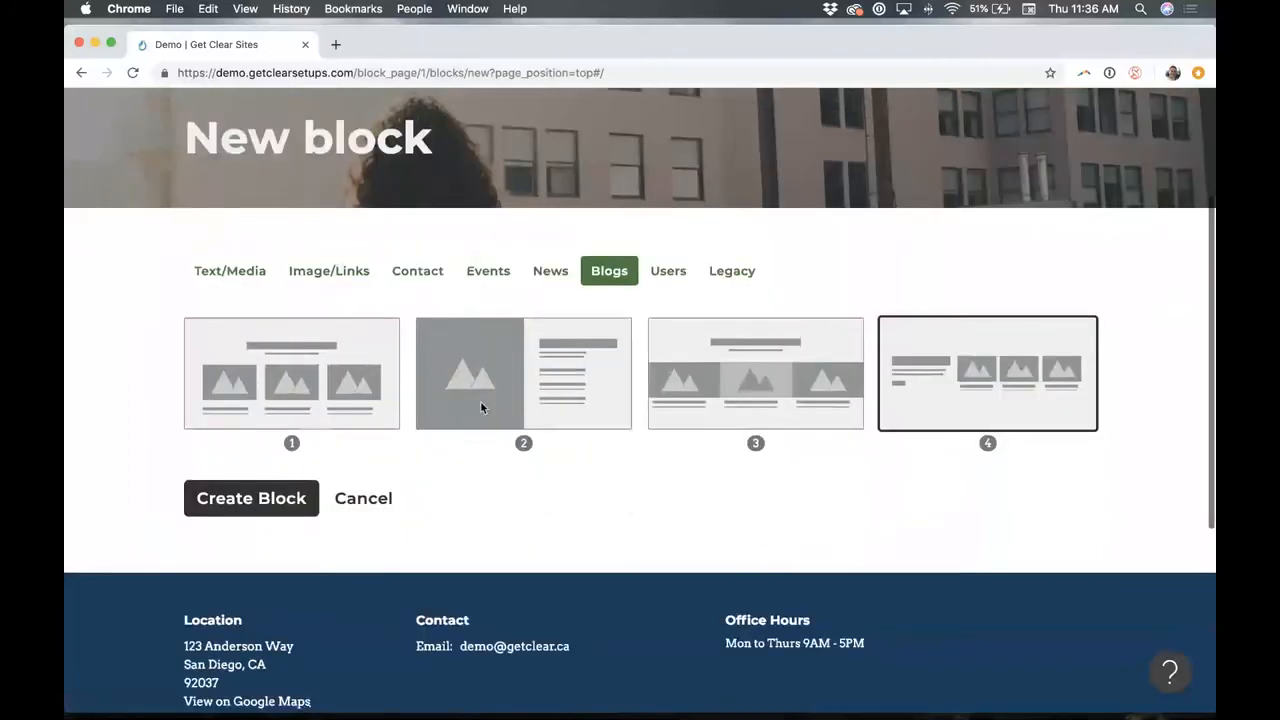
pyautogui.scroll(-2, 480, 407)
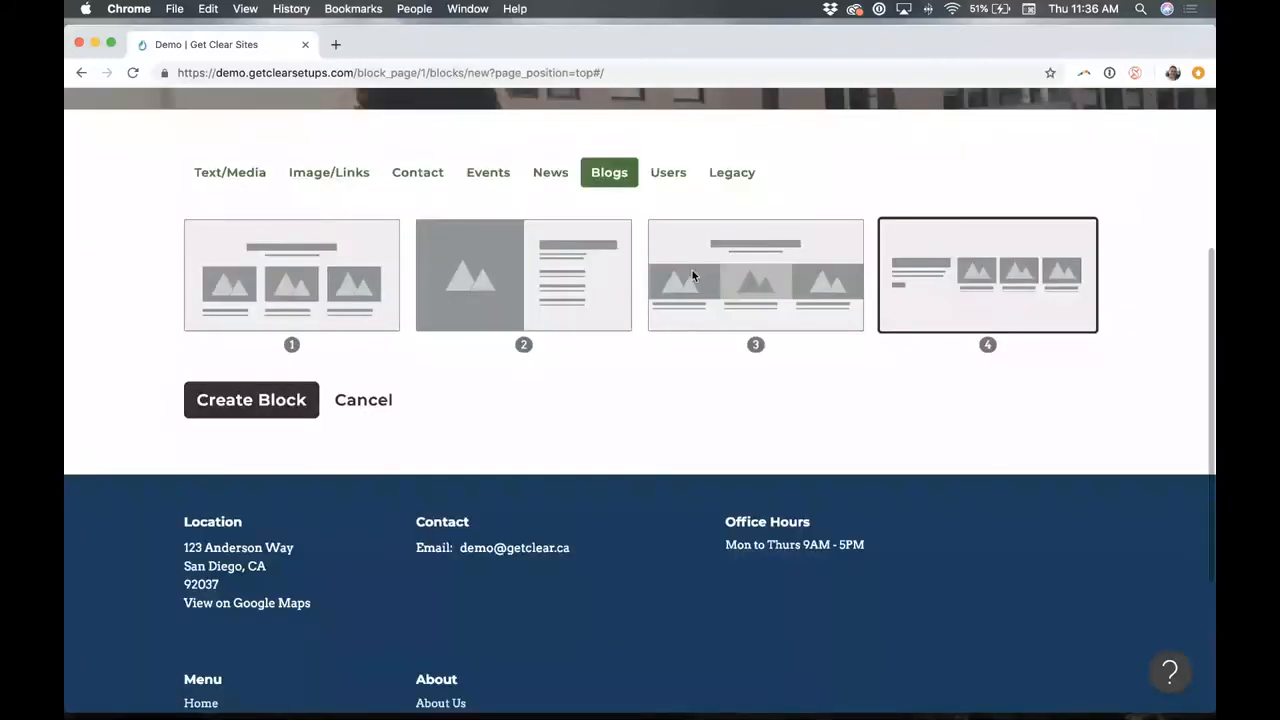
pyautogui.click(576, 281)
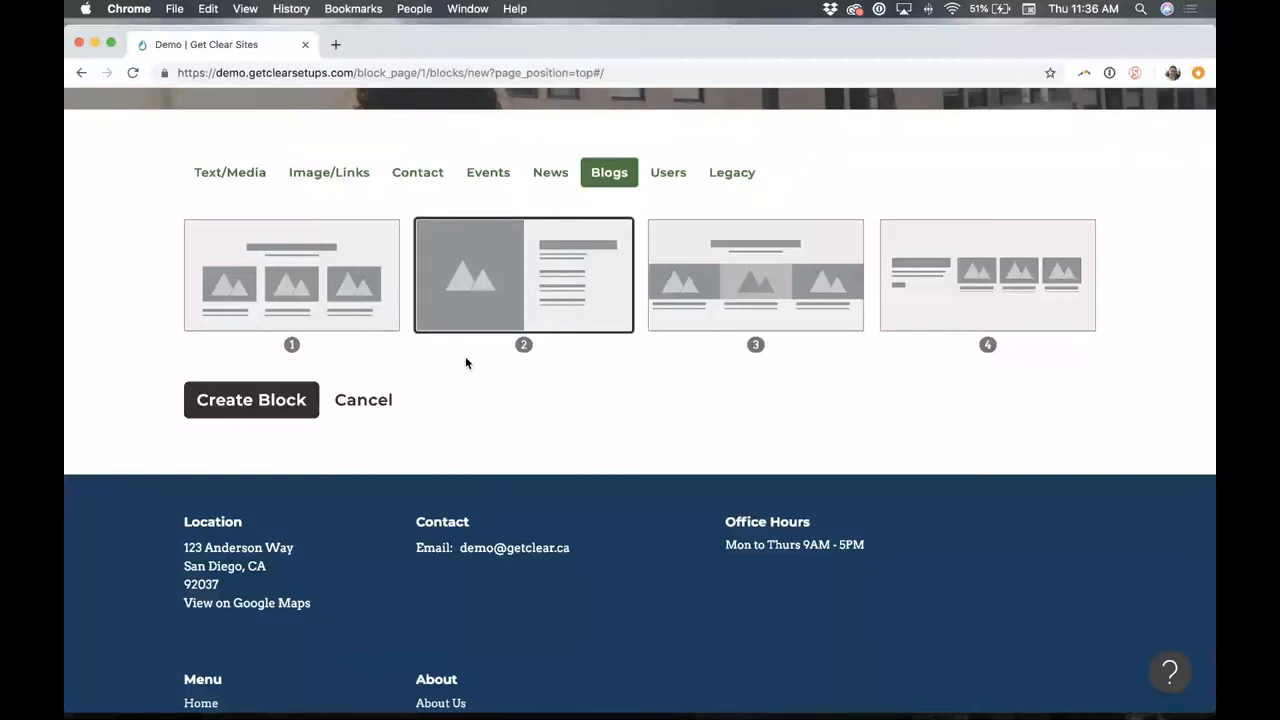
pyautogui.click(229, 405)
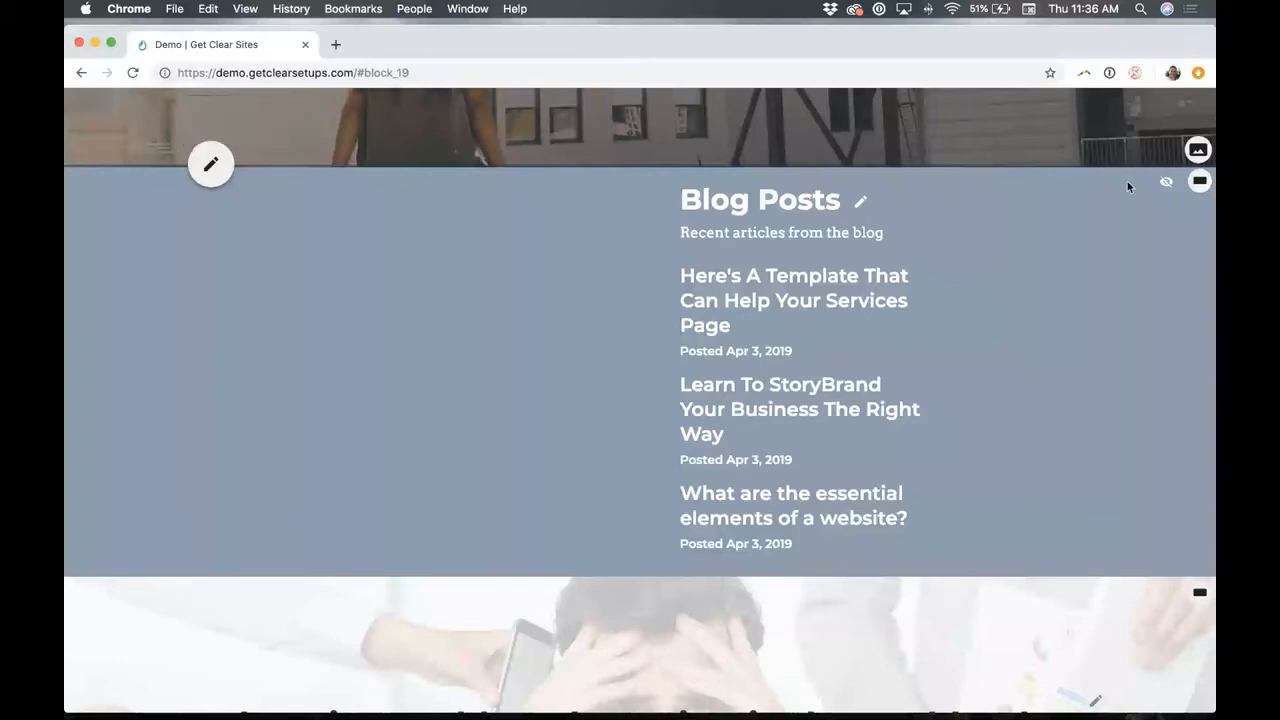
# Review the new Blog Posts block's style options and open its general settings.
pyautogui.click(1200, 182)
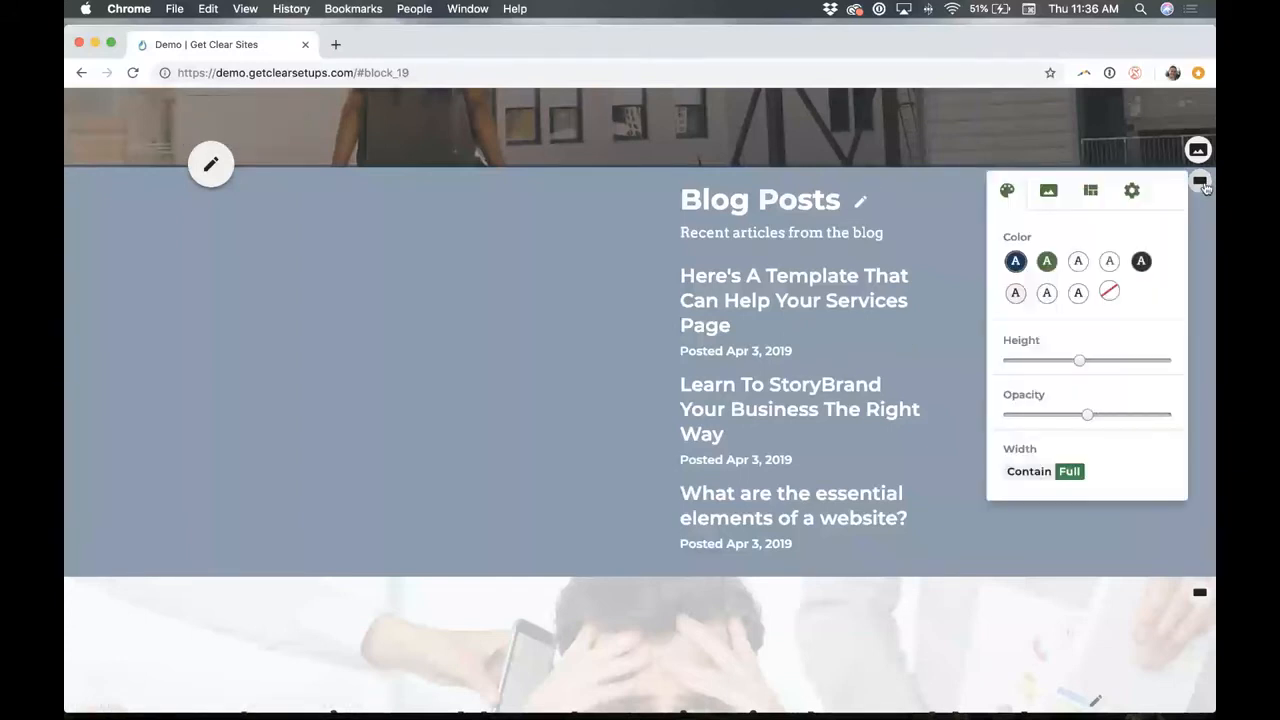
pyautogui.scroll(-2, 1068, 325)
pyautogui.scroll(1, 1100, 240)
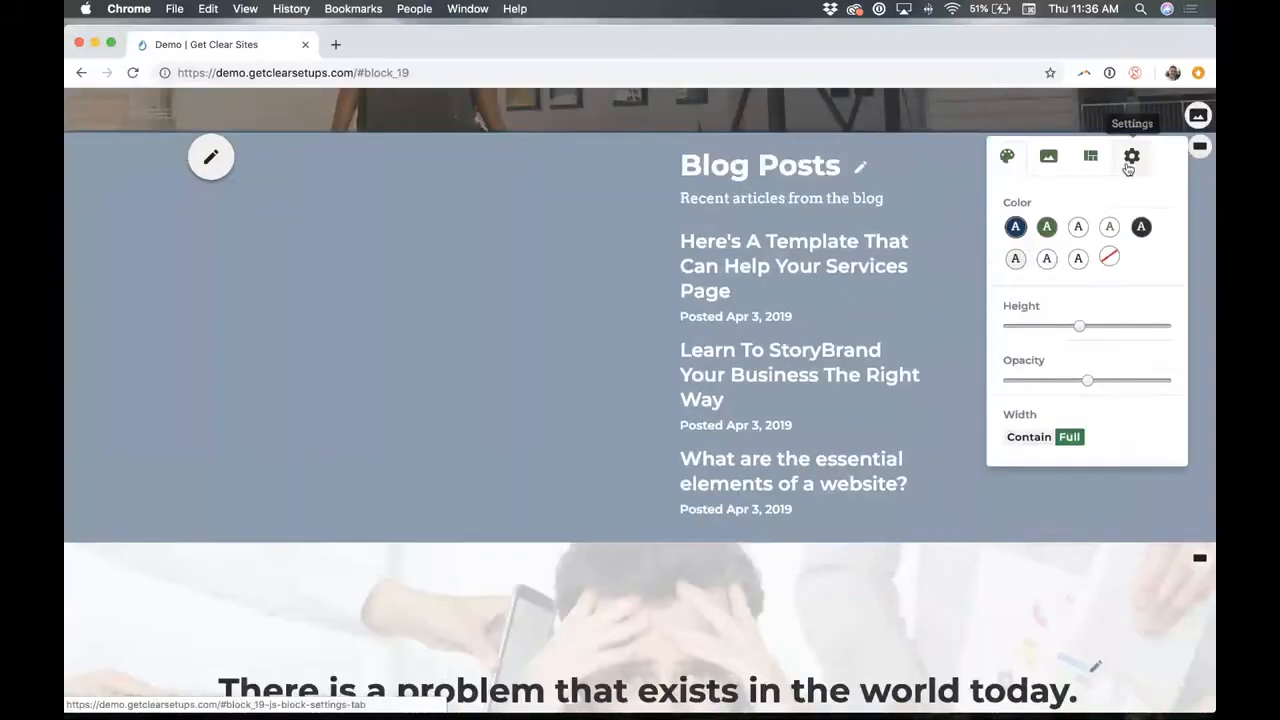
pyautogui.click(1130, 160)
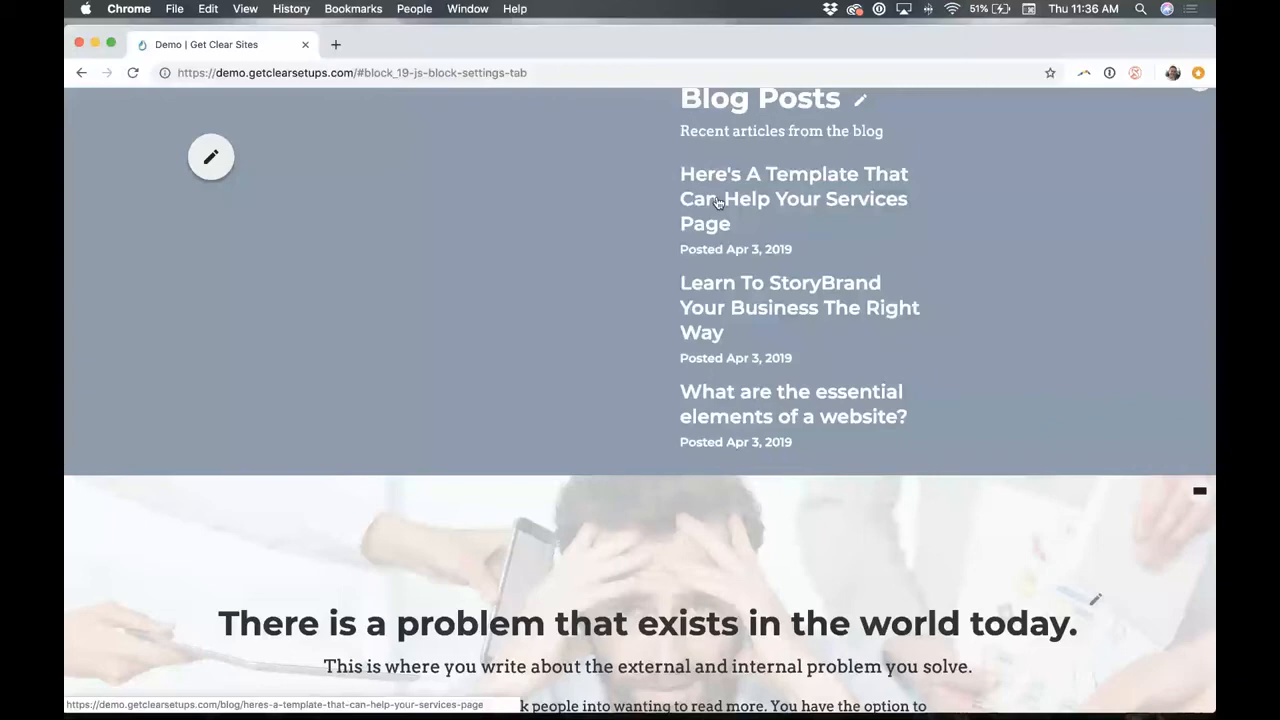
# Check the background options of the new Blog Posts block.
pyautogui.scroll(1, 718, 203)
pyautogui.moveTo(1200, 157)
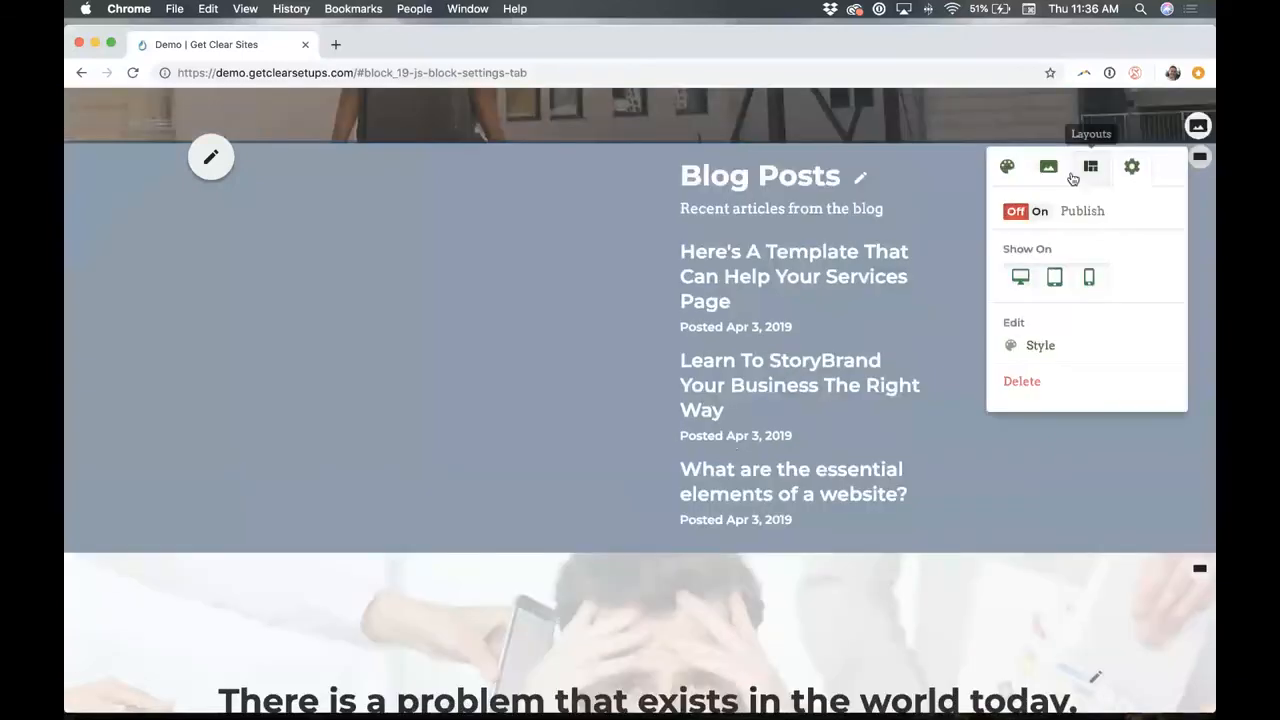
pyautogui.click(1048, 167)
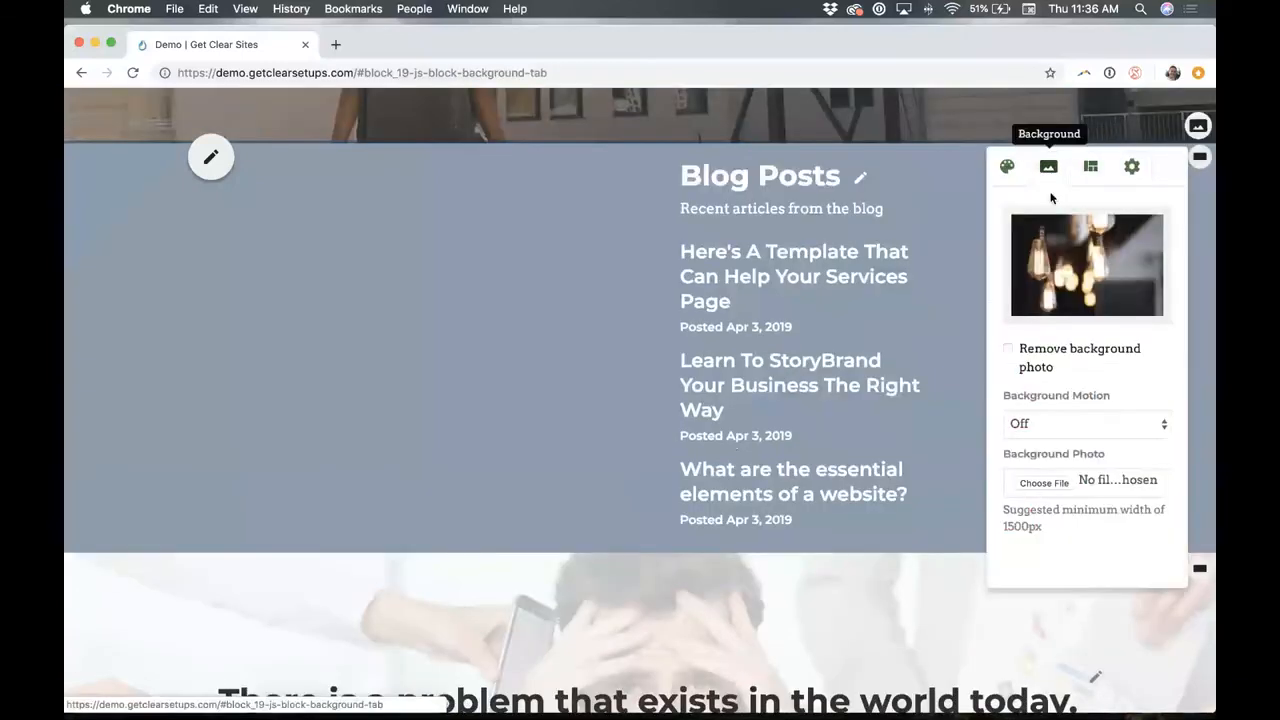
pyautogui.scroll(-1, 1062, 280)
pyautogui.scroll(1, 729, 276)
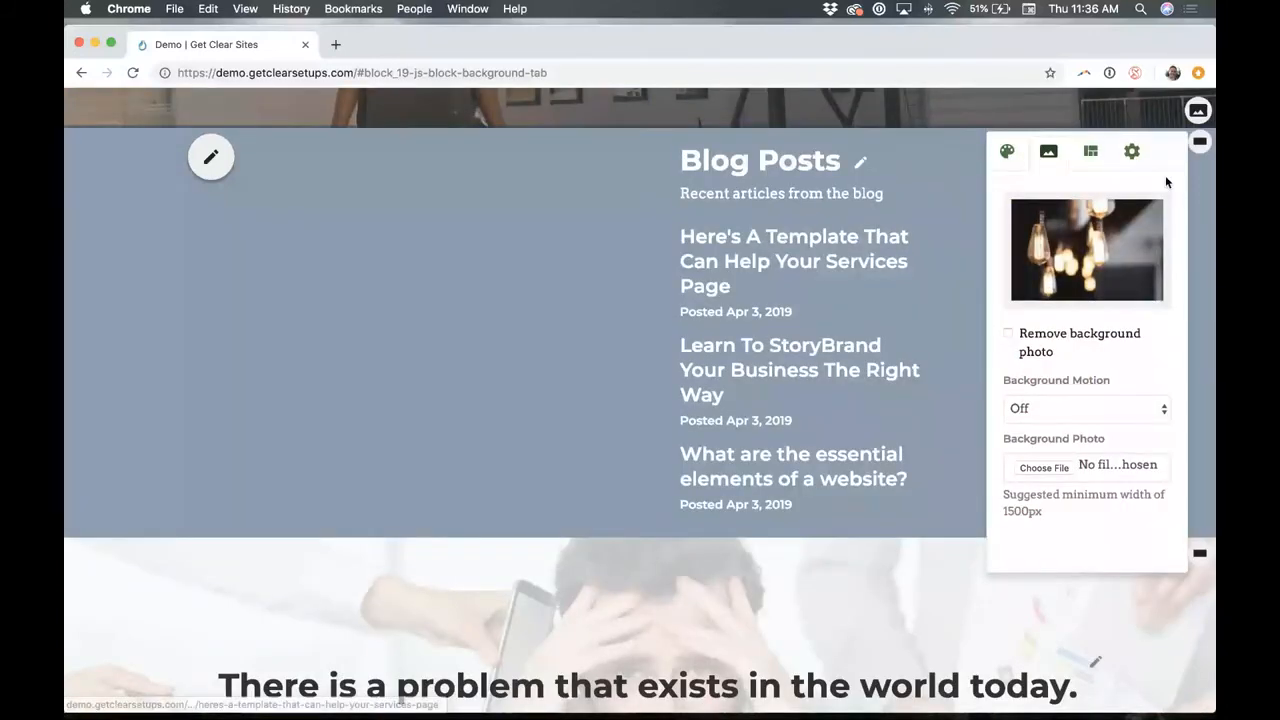
# Change the Blog Posts block to layout 4, with the heading beside three post images in a row.
pyautogui.click(1090, 153)
pyautogui.click(1063, 291)
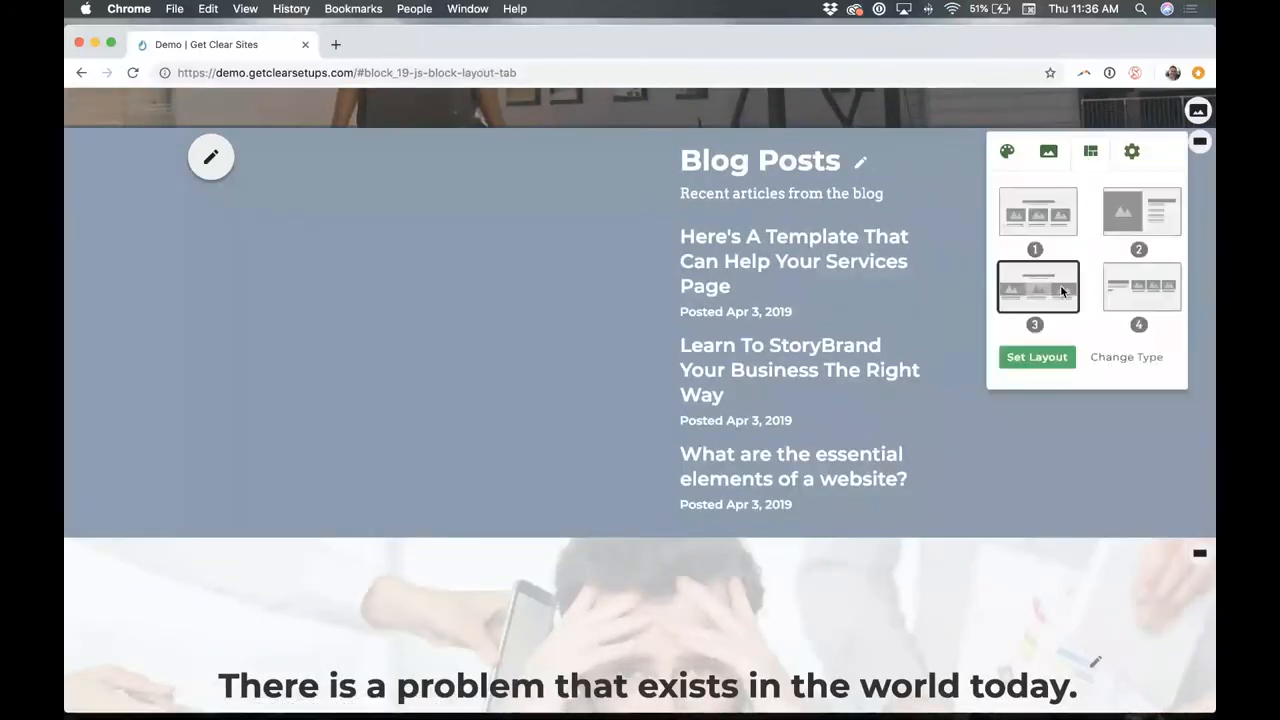
pyautogui.scroll(-2, 1090, 250)
pyautogui.click(1115, 217)
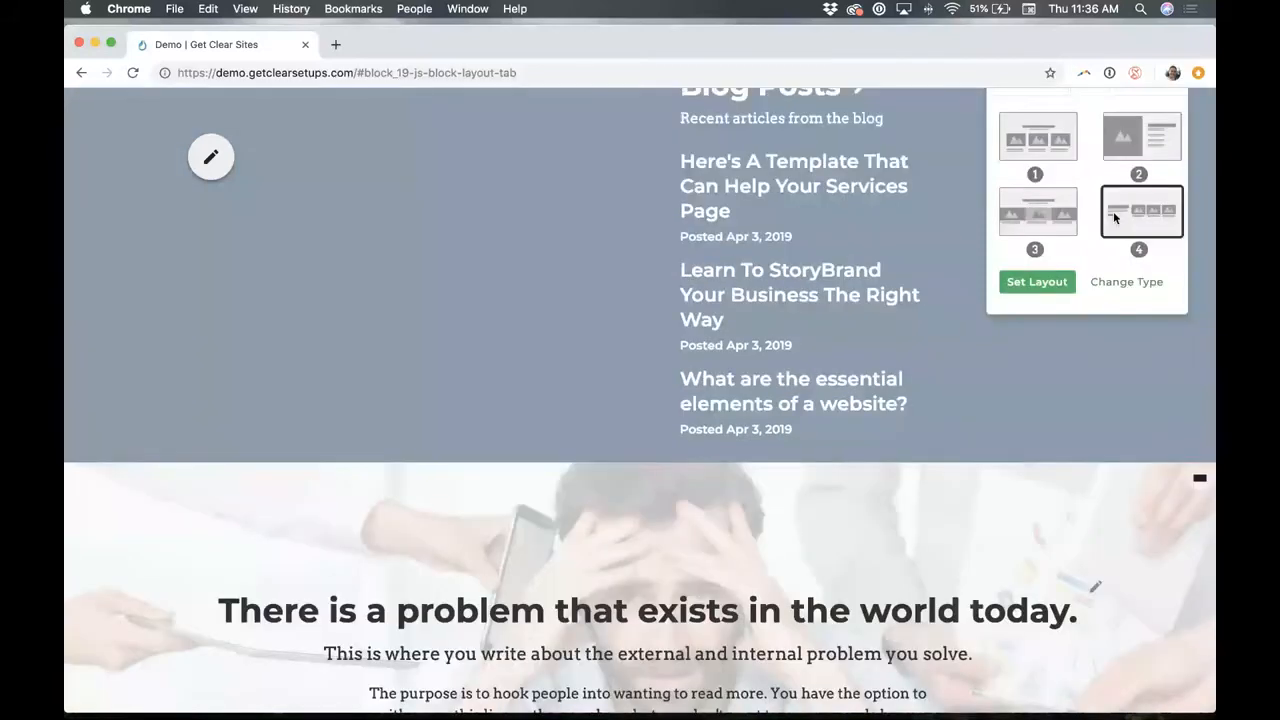
pyautogui.click(1037, 284)
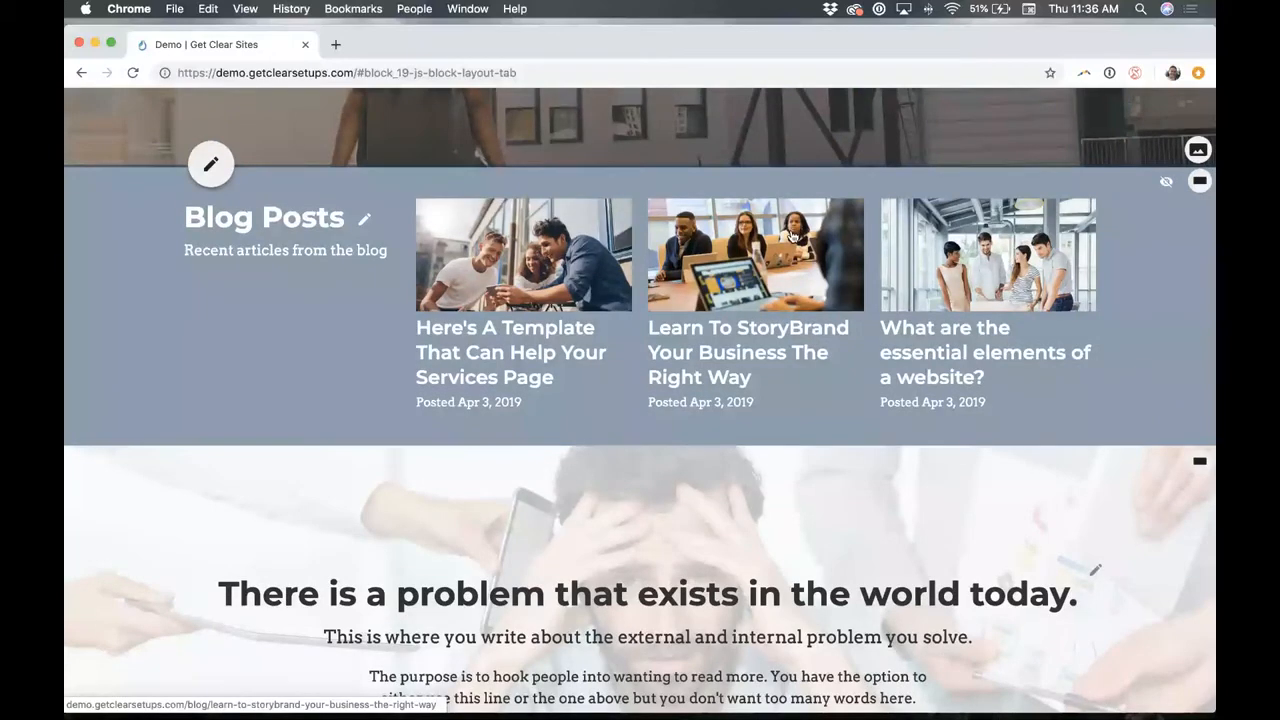
# Replace the Blog Posts block's background photo with the second helena-lopes image from the Demo Images folder.
pyautogui.click(1206, 190)
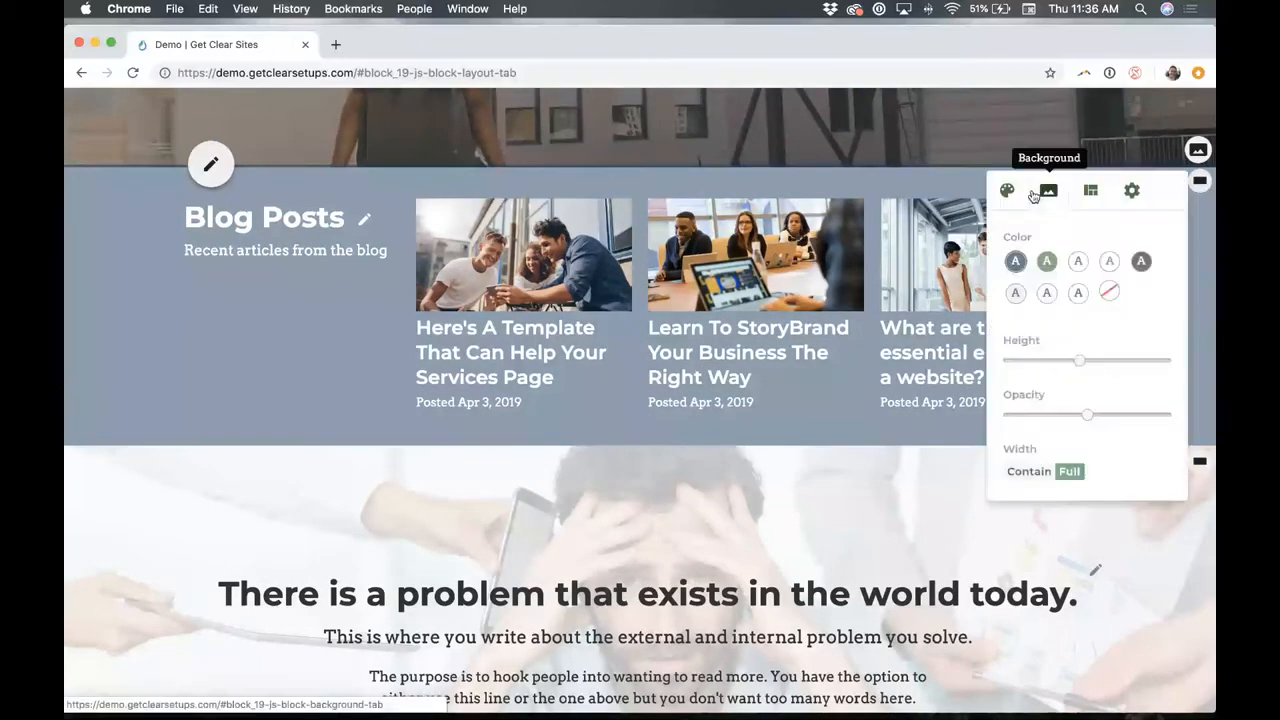
pyautogui.click(1046, 189)
pyautogui.scroll(-3, 1045, 277)
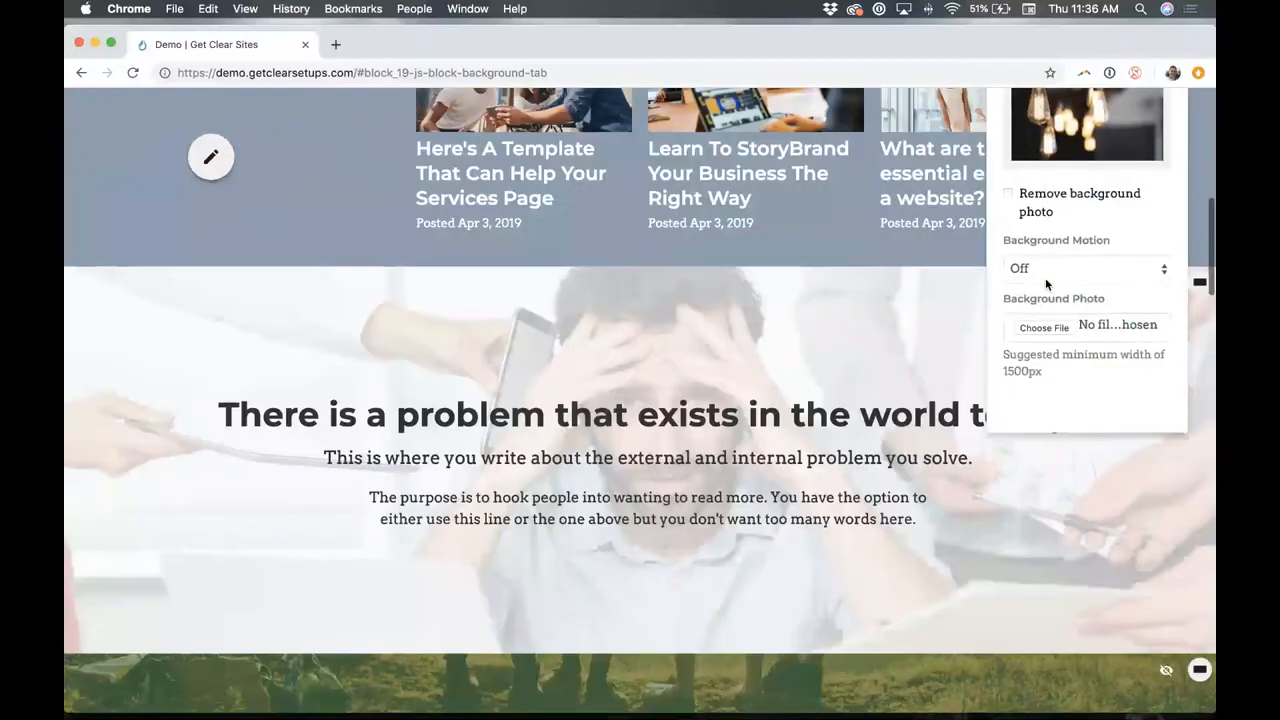
pyautogui.click(1036, 332)
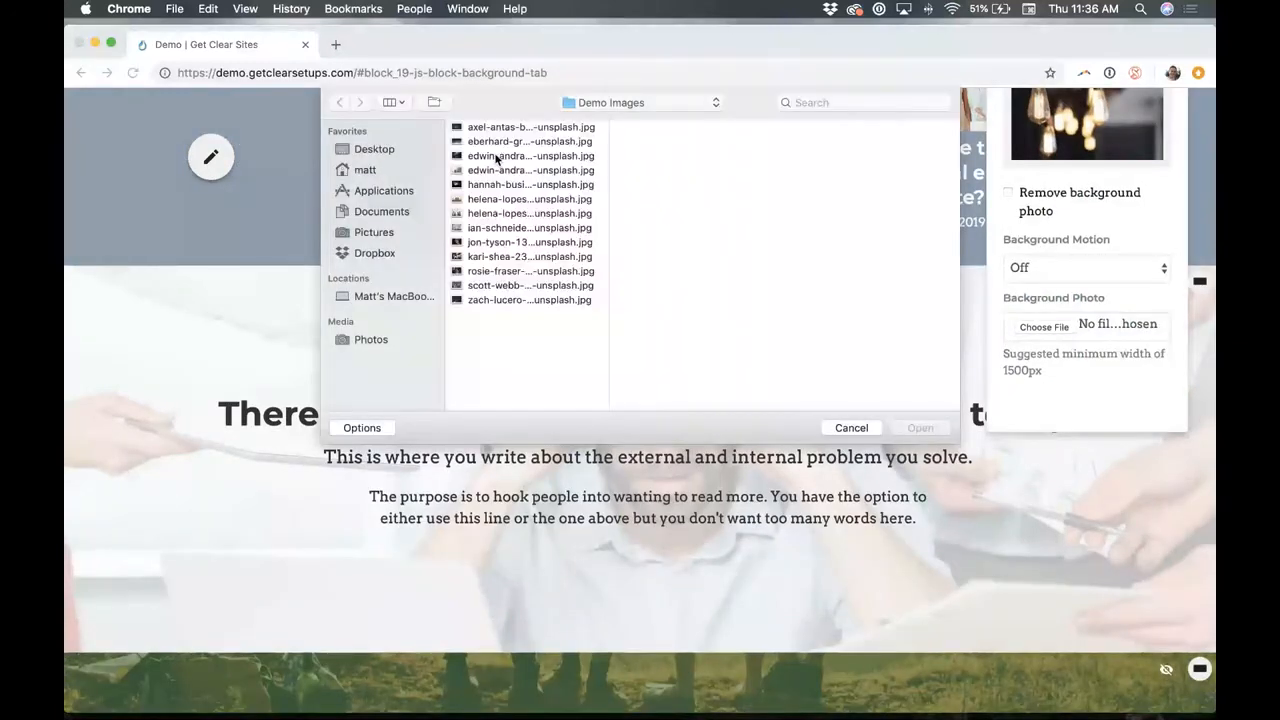
pyautogui.press('h')
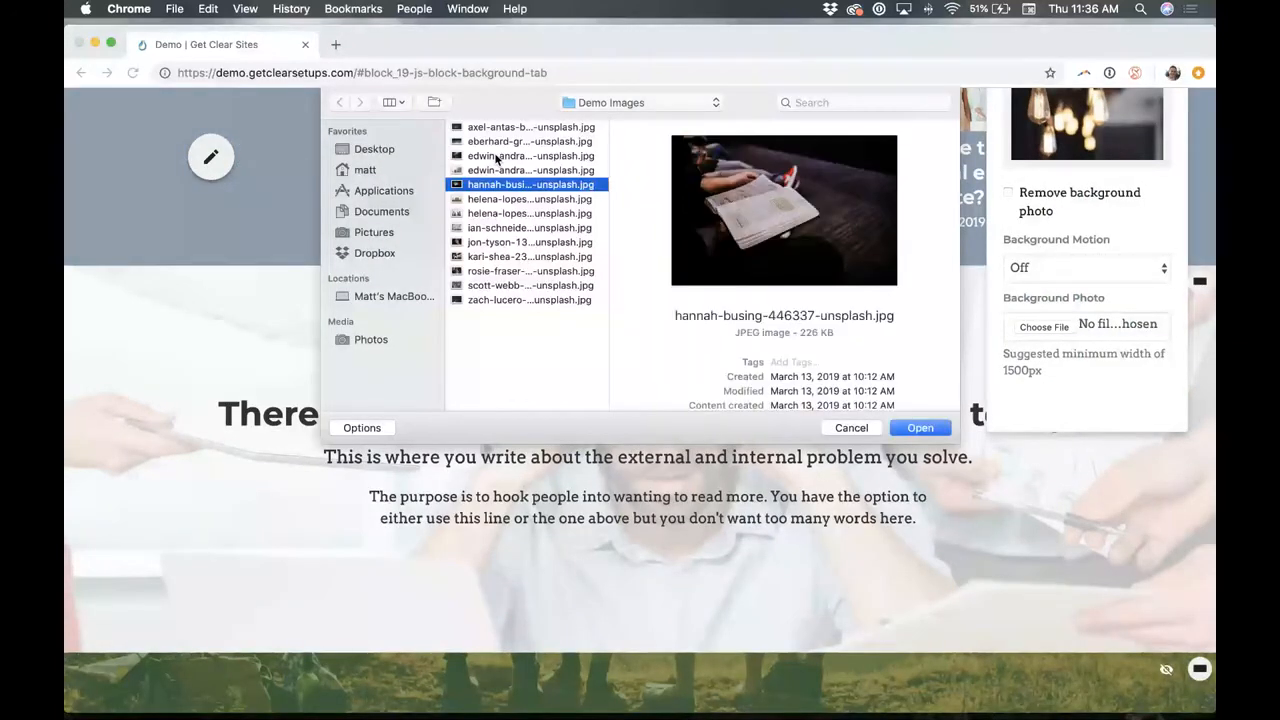
pyautogui.press('e')
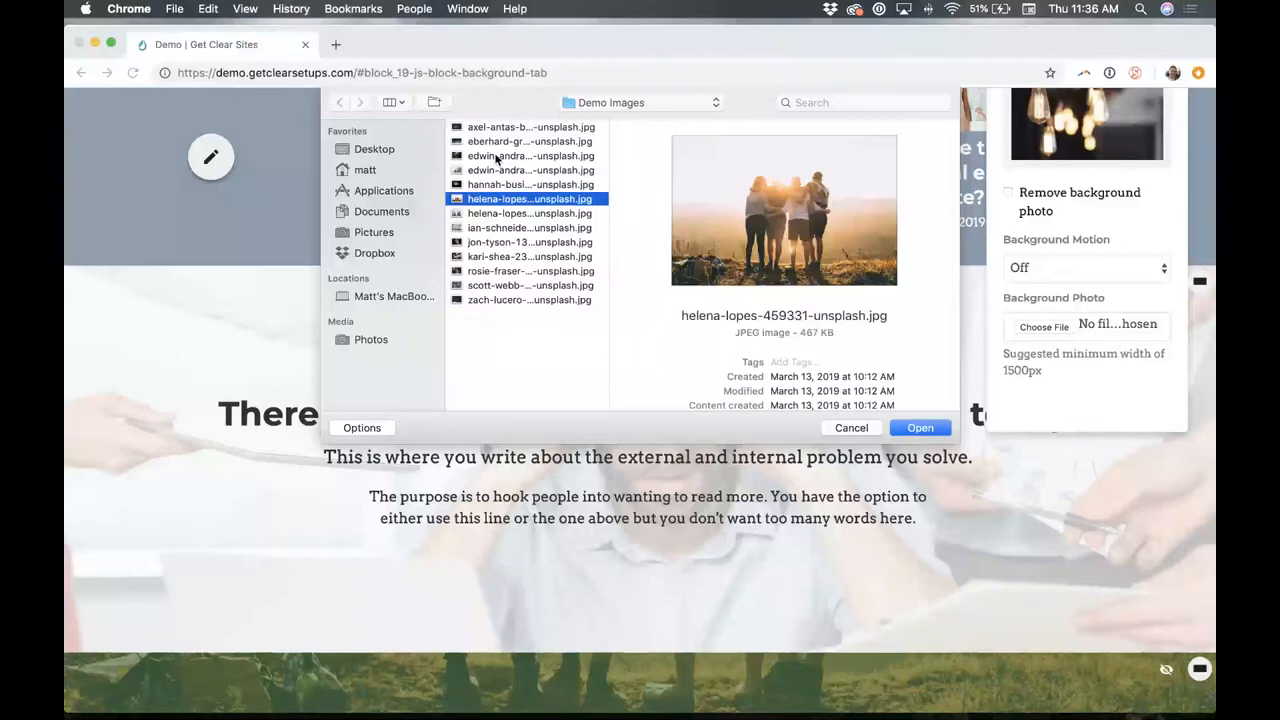
pyautogui.press('Down')
pyautogui.press('Return')
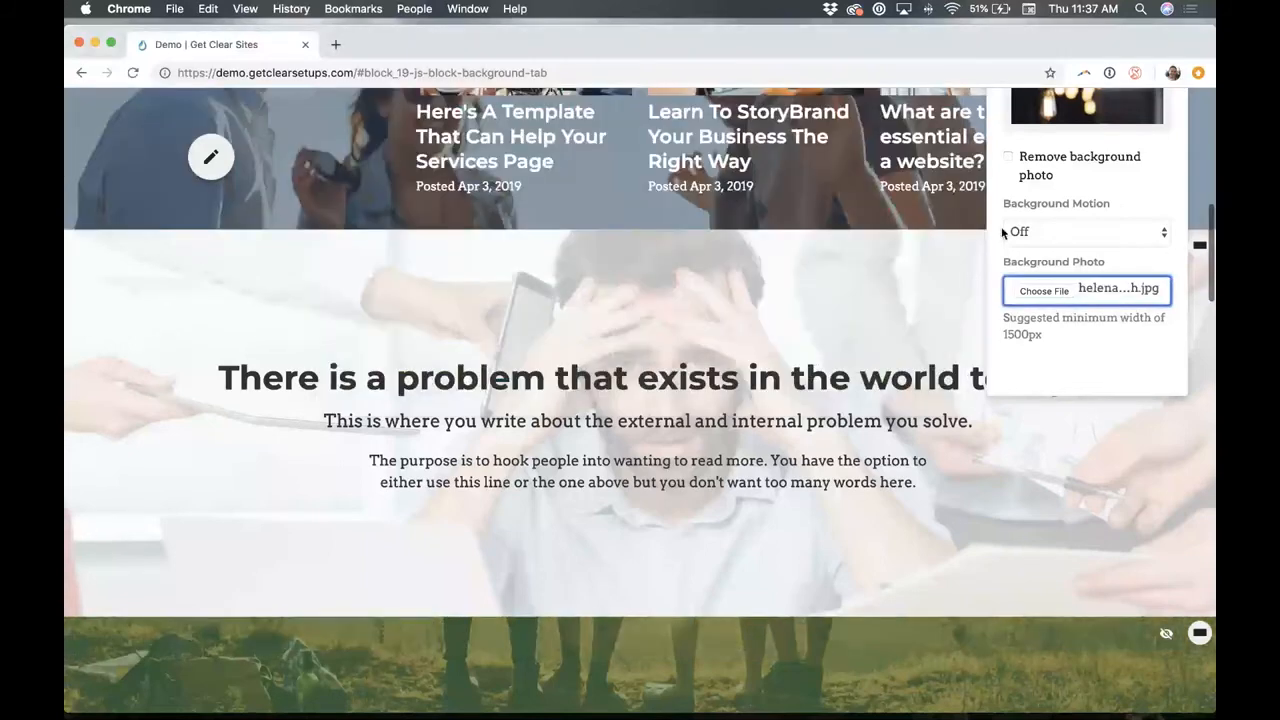
# Raise the Blog Posts block's color opacity to most of its range so the blue overlay covers the photo more strongly.
pyautogui.scroll(2, 1001, 226)
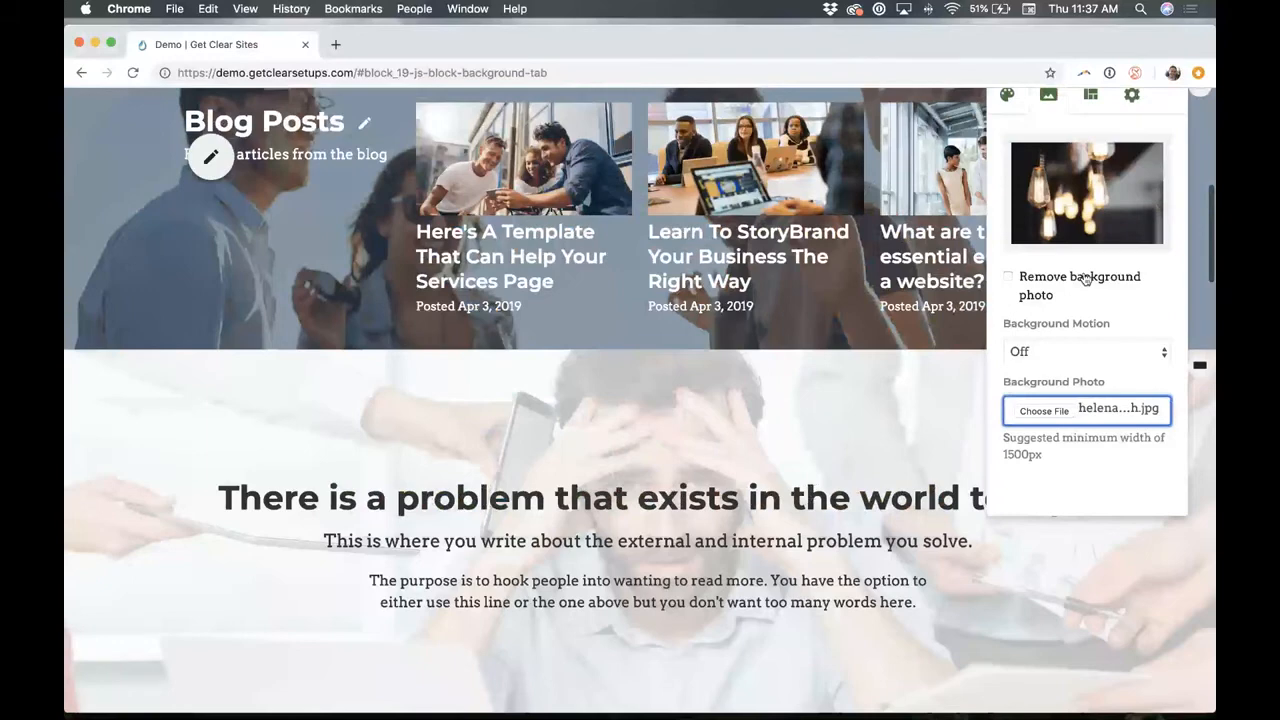
pyautogui.scroll(1, 1085, 279)
pyautogui.click(1008, 172)
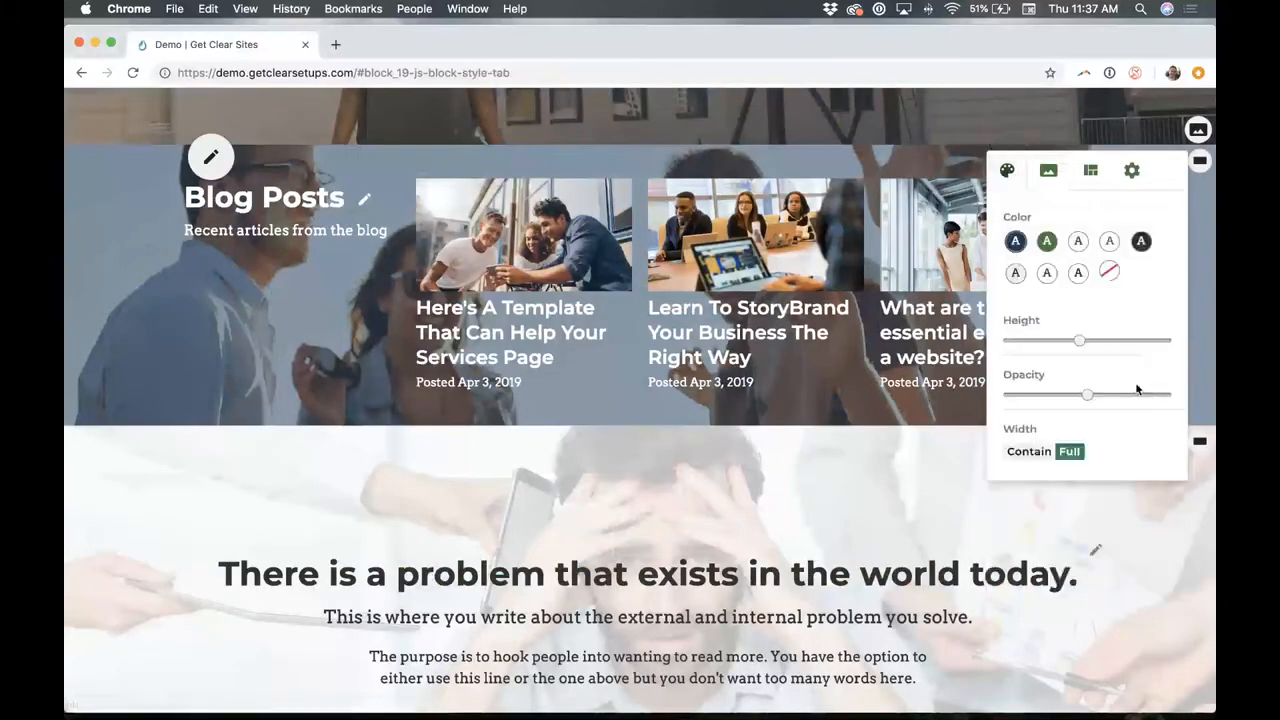
pyautogui.scroll(-1, 1100, 360)
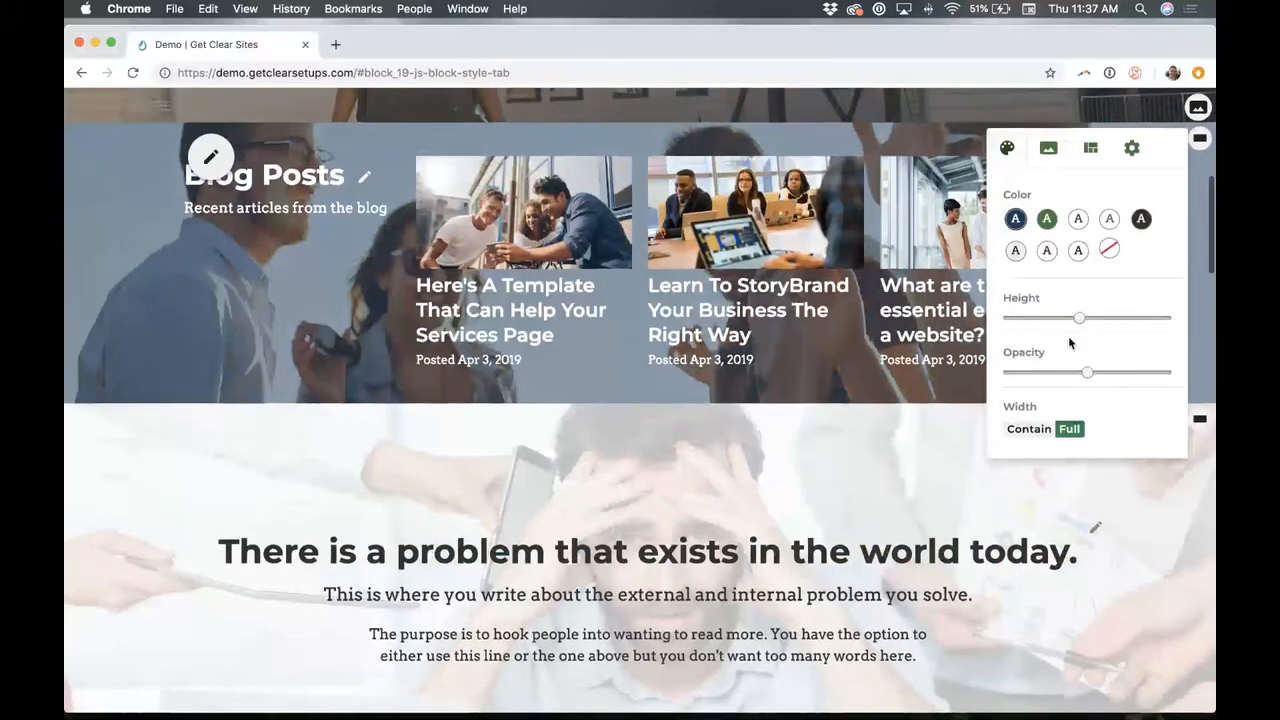
pyautogui.scroll(1, 1008, 334)
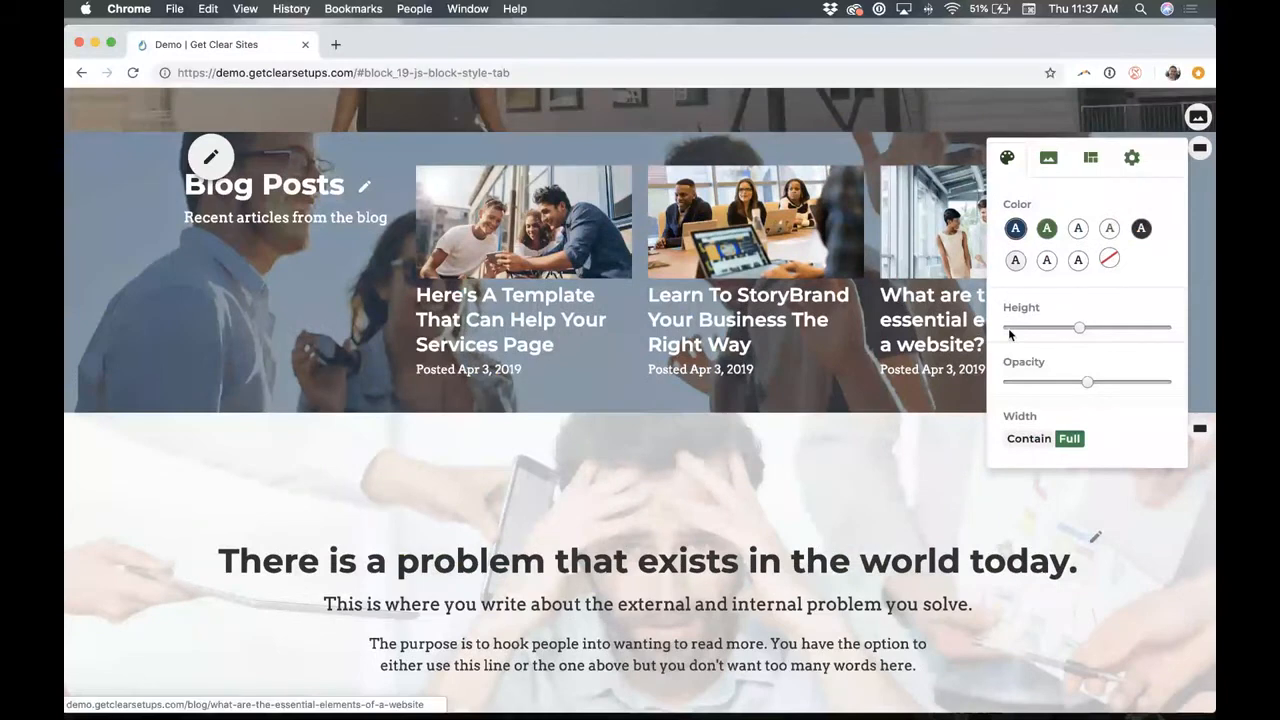
pyautogui.moveTo(1087, 382); pyautogui.dragTo(1143, 394)
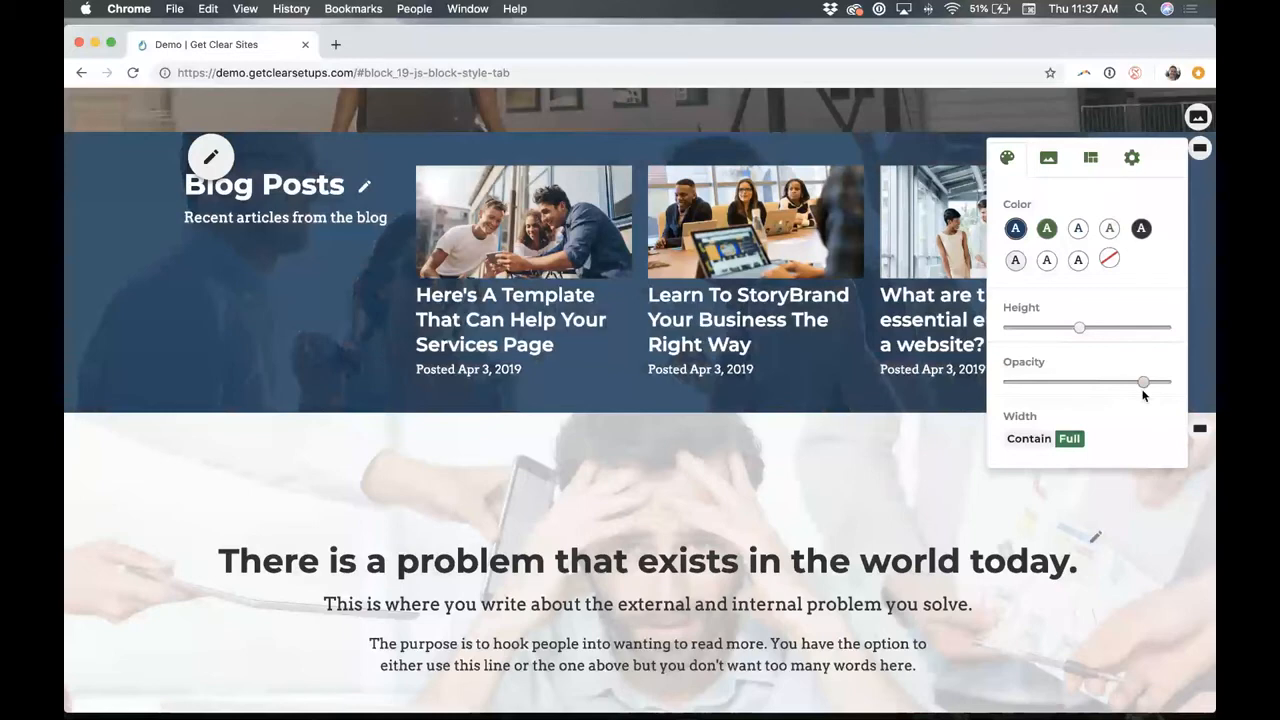
# Increase the Blog Posts block's height moderately and try the Contain width option.
pyautogui.moveTo(1079, 327); pyautogui.dragTo(1112, 348)
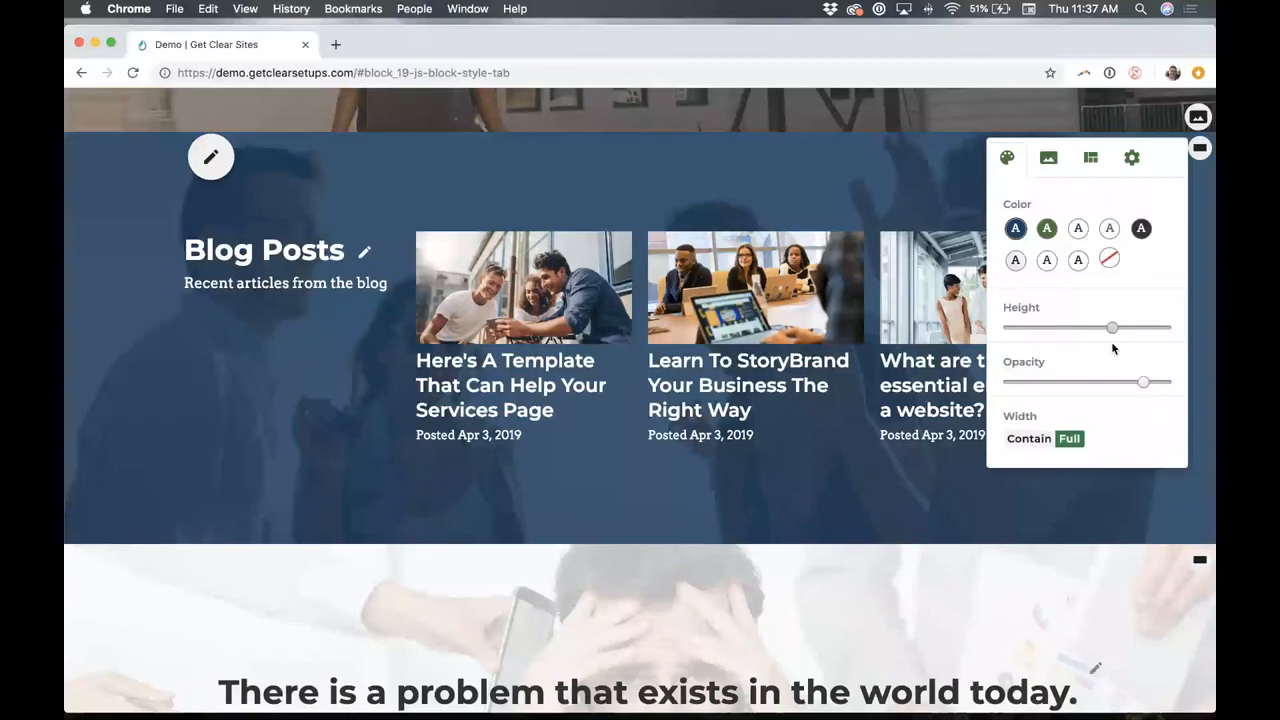
pyautogui.scroll(-3, 1032, 314)
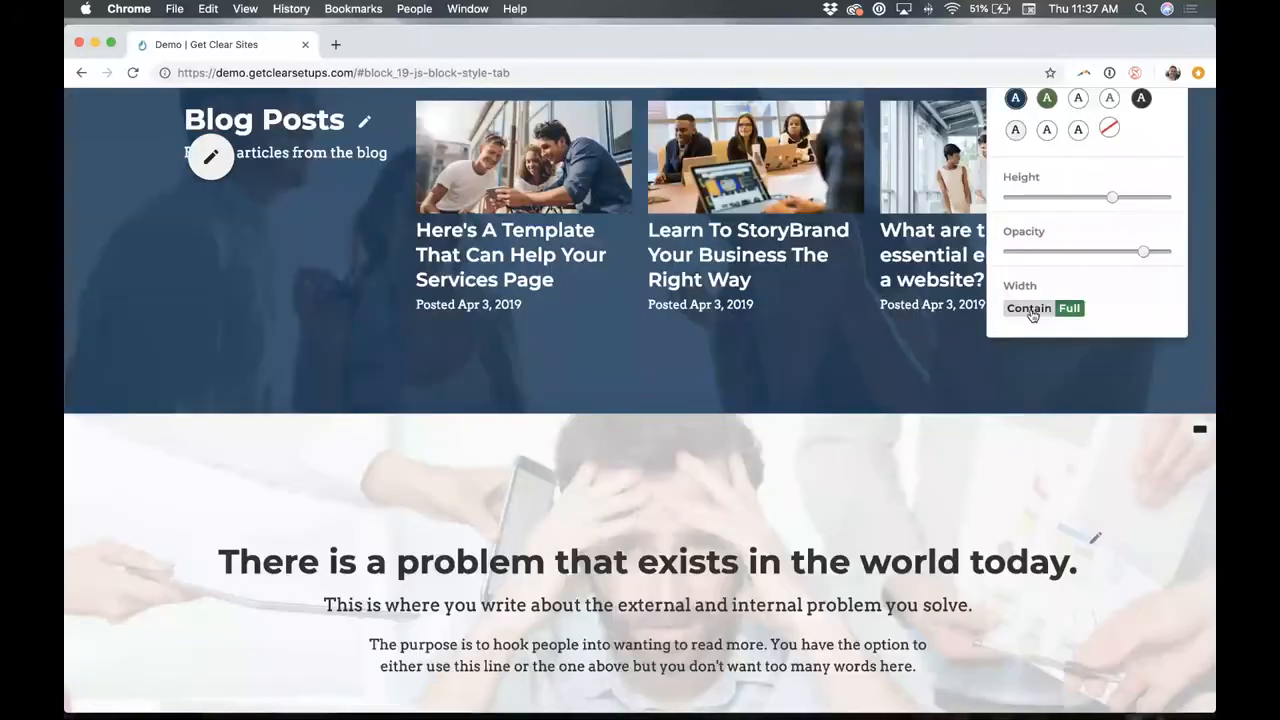
pyautogui.click(1032, 312)
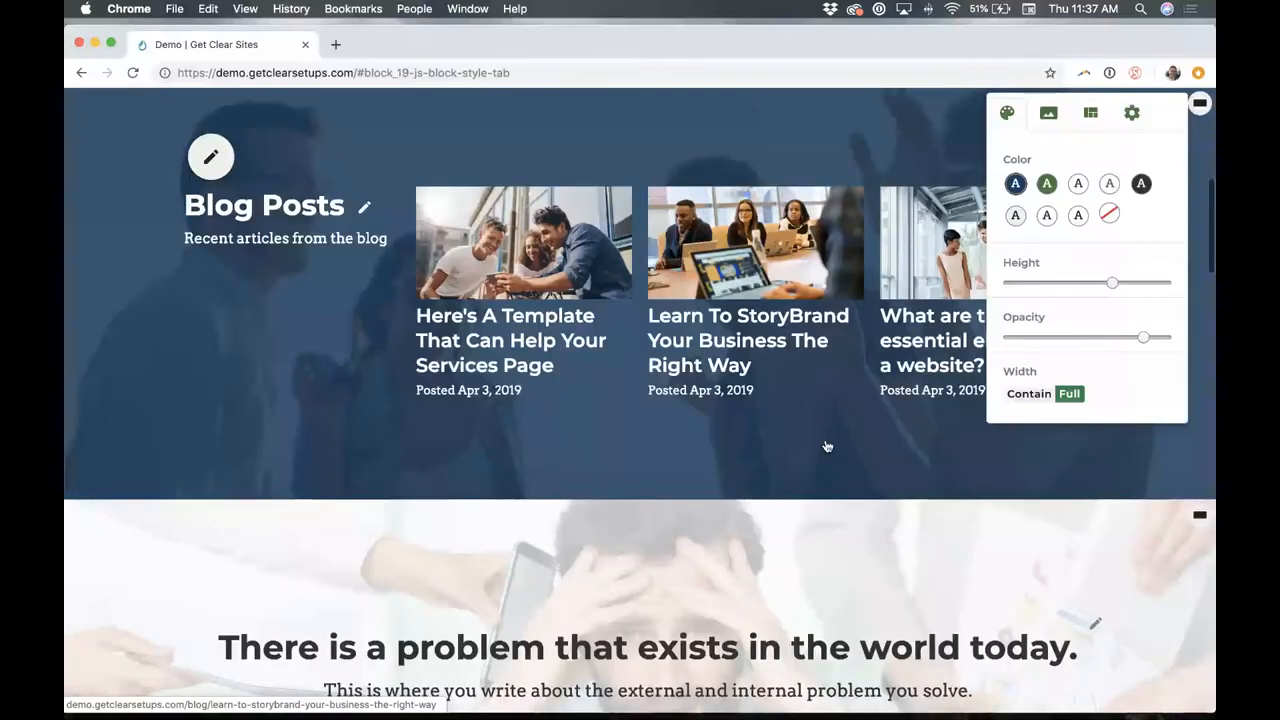
# Look over the remaining home page blocks and their edit controls, from the benefits section down to the footer and back to the headline block.
pyautogui.scroll(-10, 827, 446)
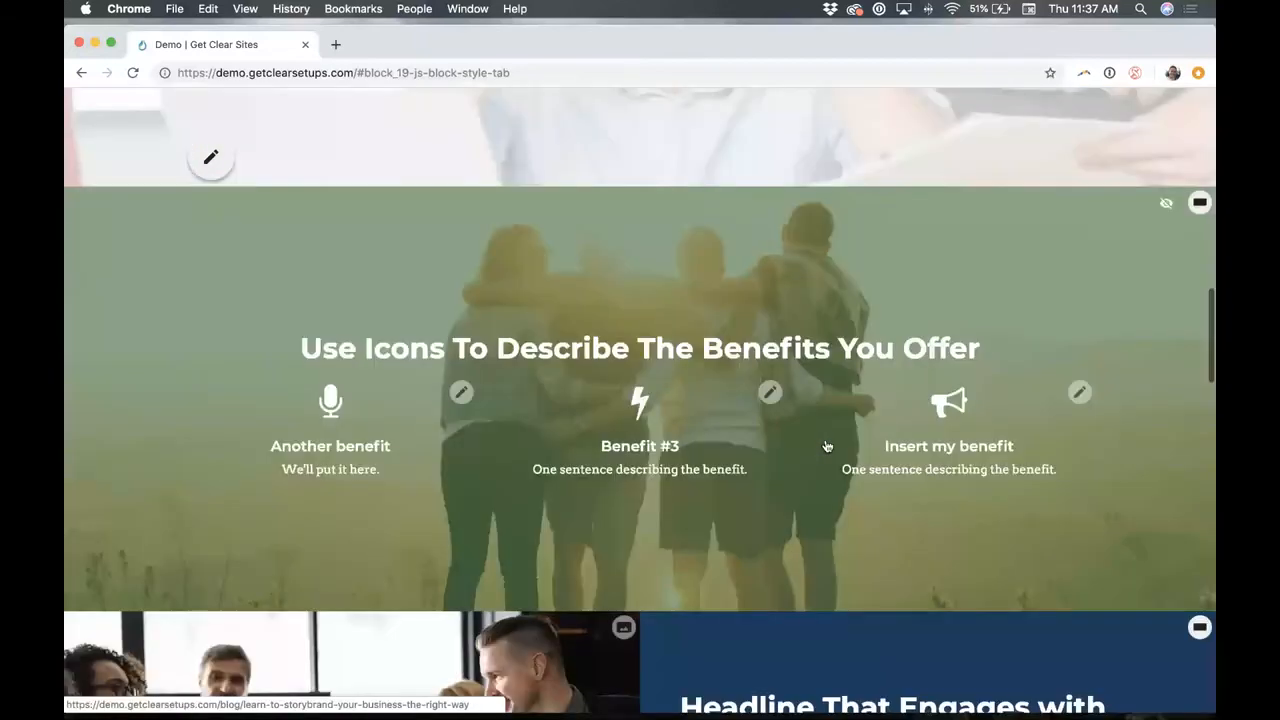
pyautogui.scroll(-4, 827, 446)
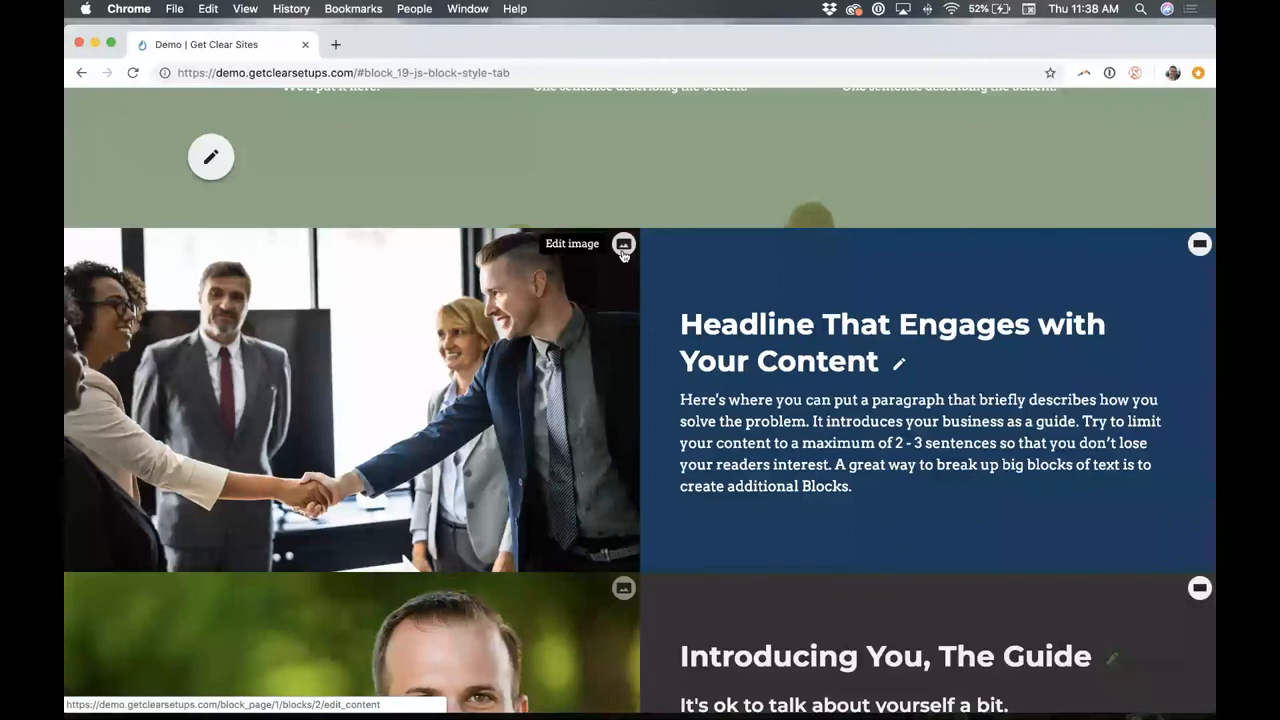
pyautogui.scroll(-3, 727, 321)
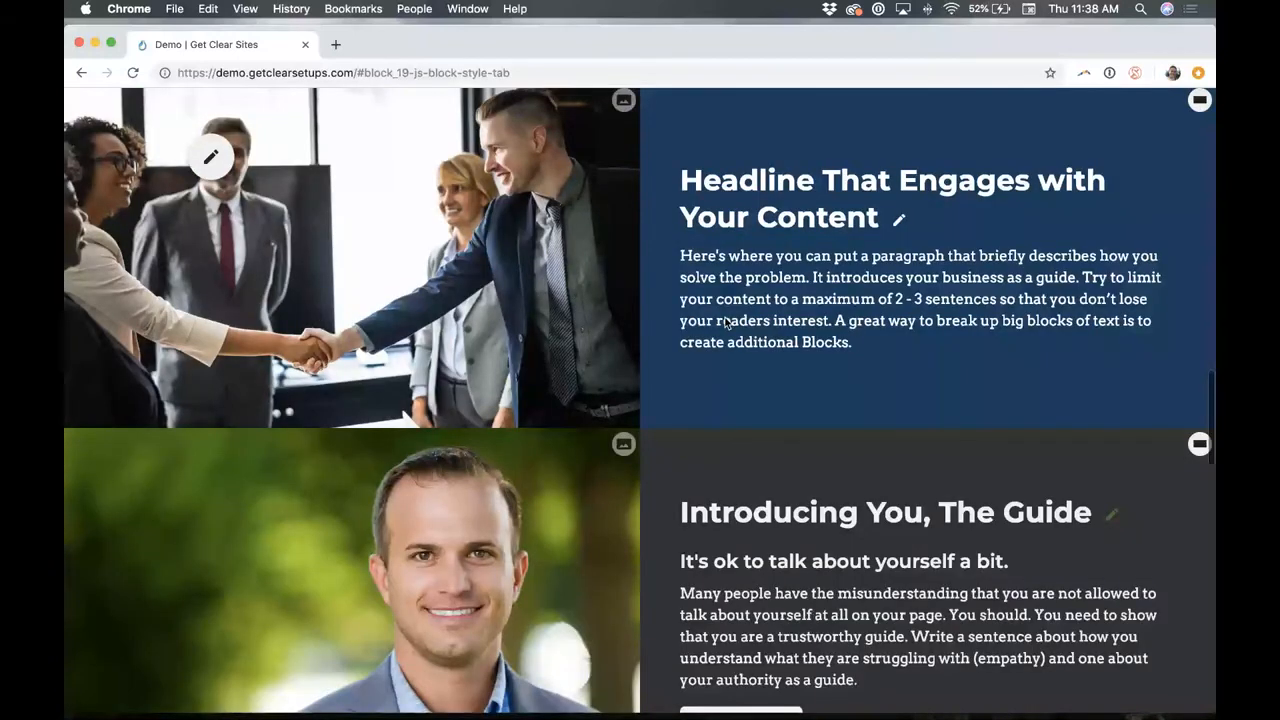
pyautogui.scroll(1, 727, 321)
pyautogui.moveTo(256, 183)
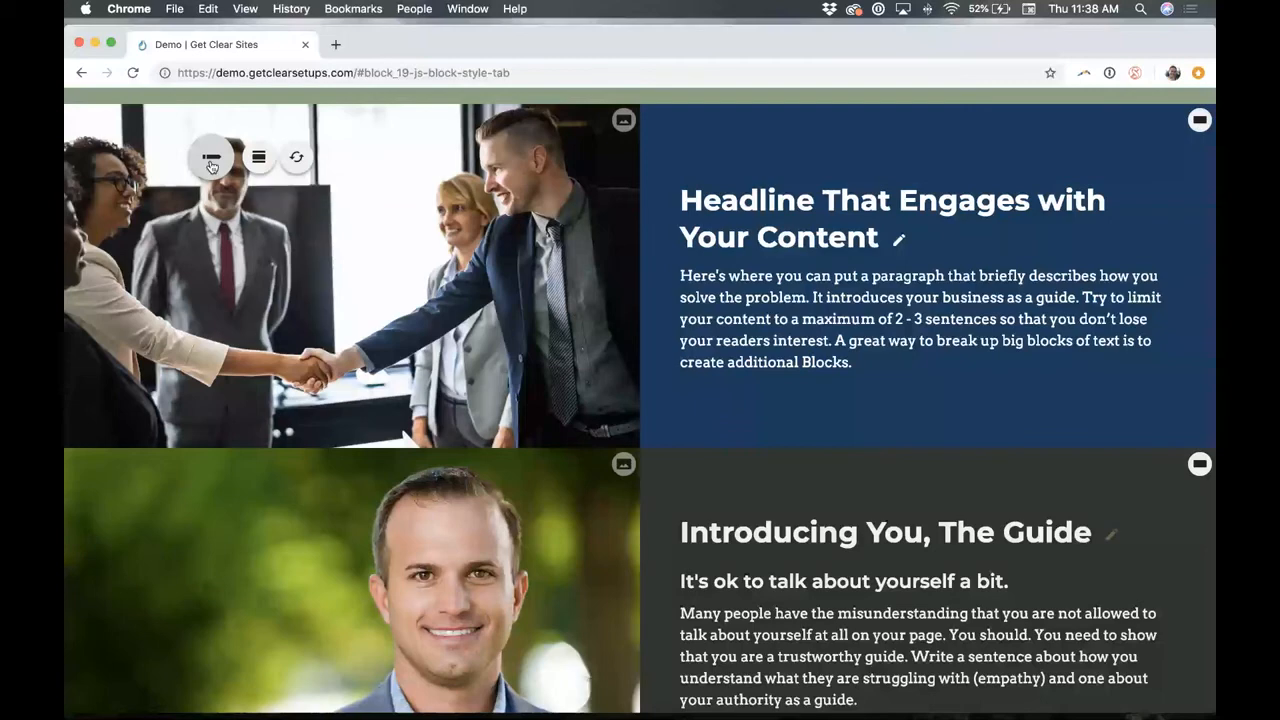
pyautogui.scroll(-2, 621, 370)
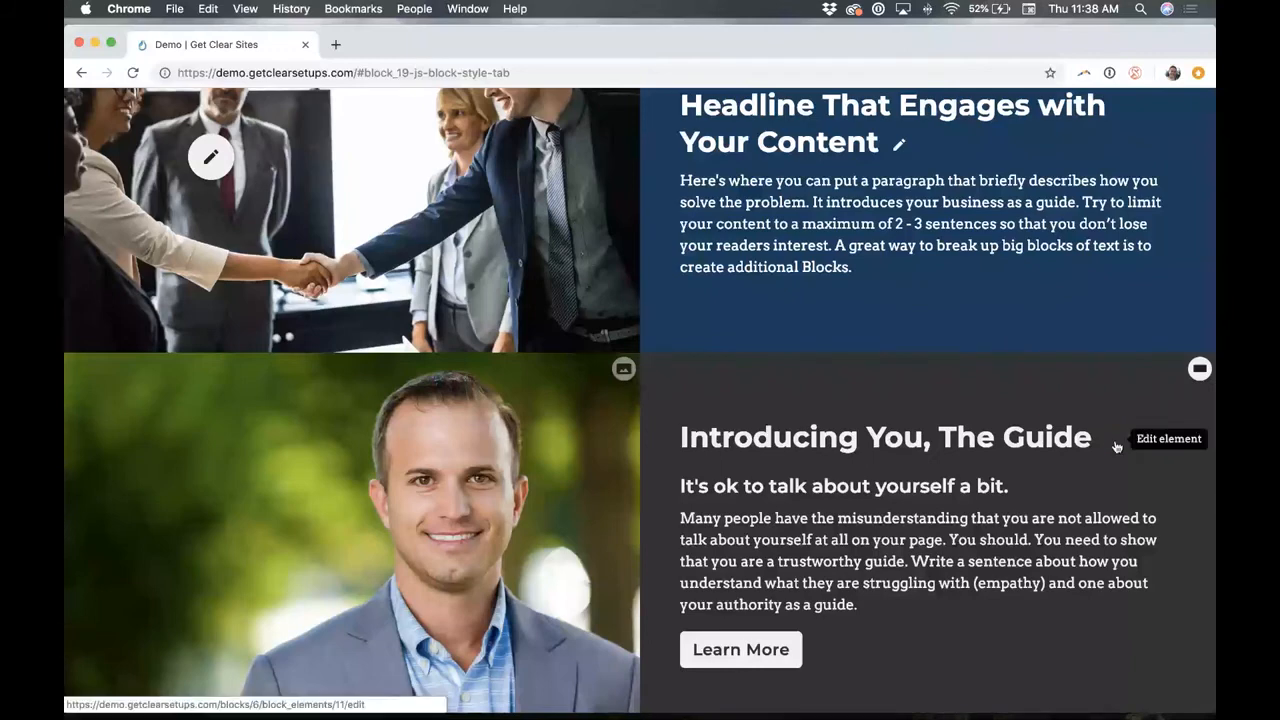
pyautogui.scroll(-3, 1116, 446)
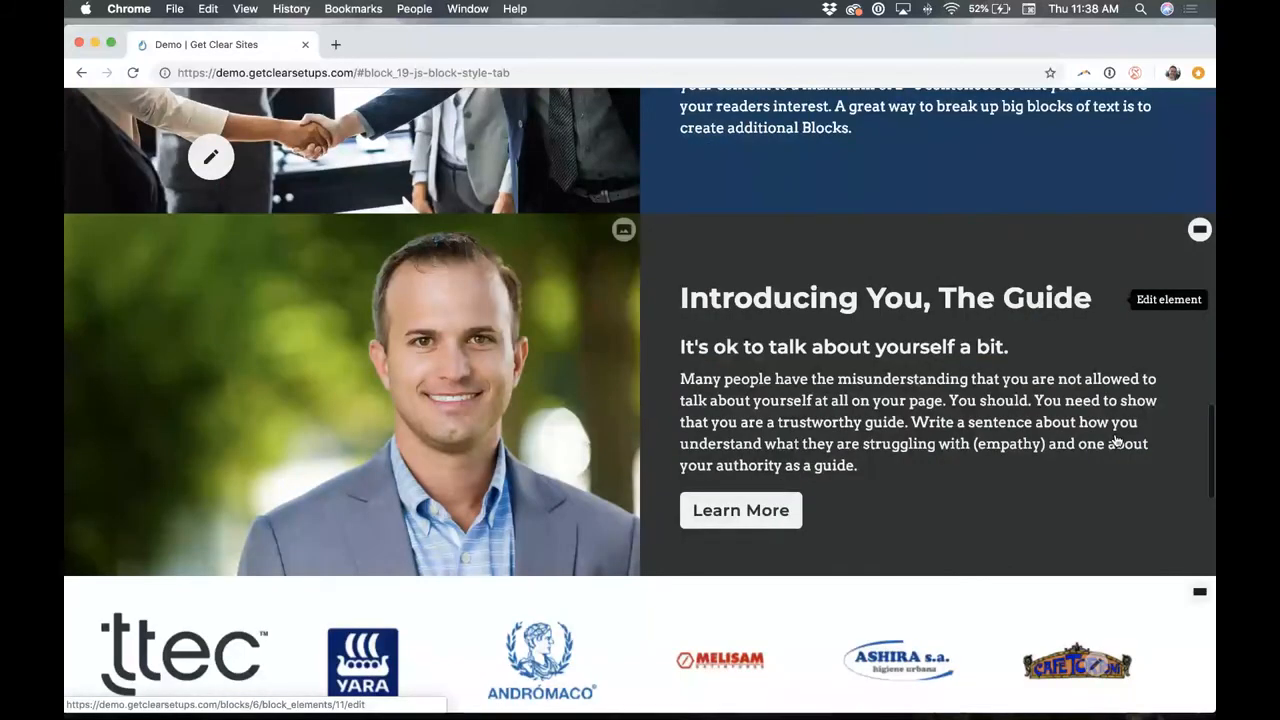
pyautogui.scroll(-6, 1116, 443)
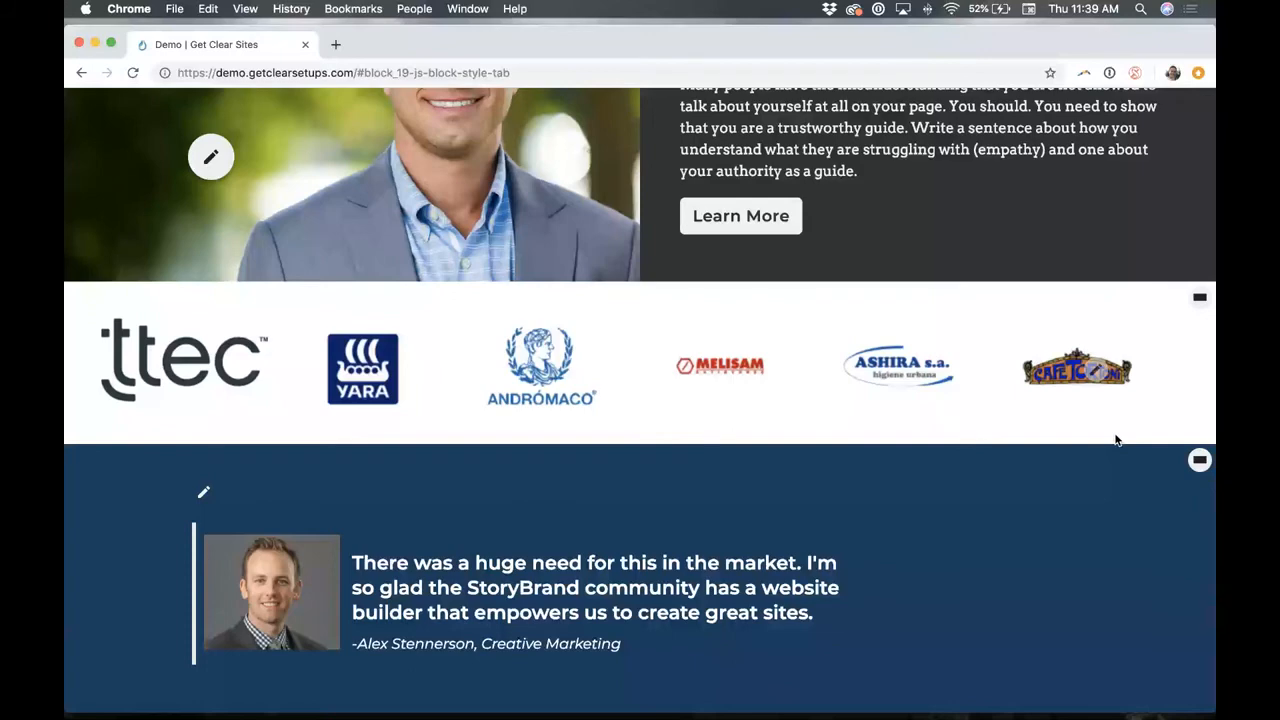
pyautogui.scroll(-3, 1117, 440)
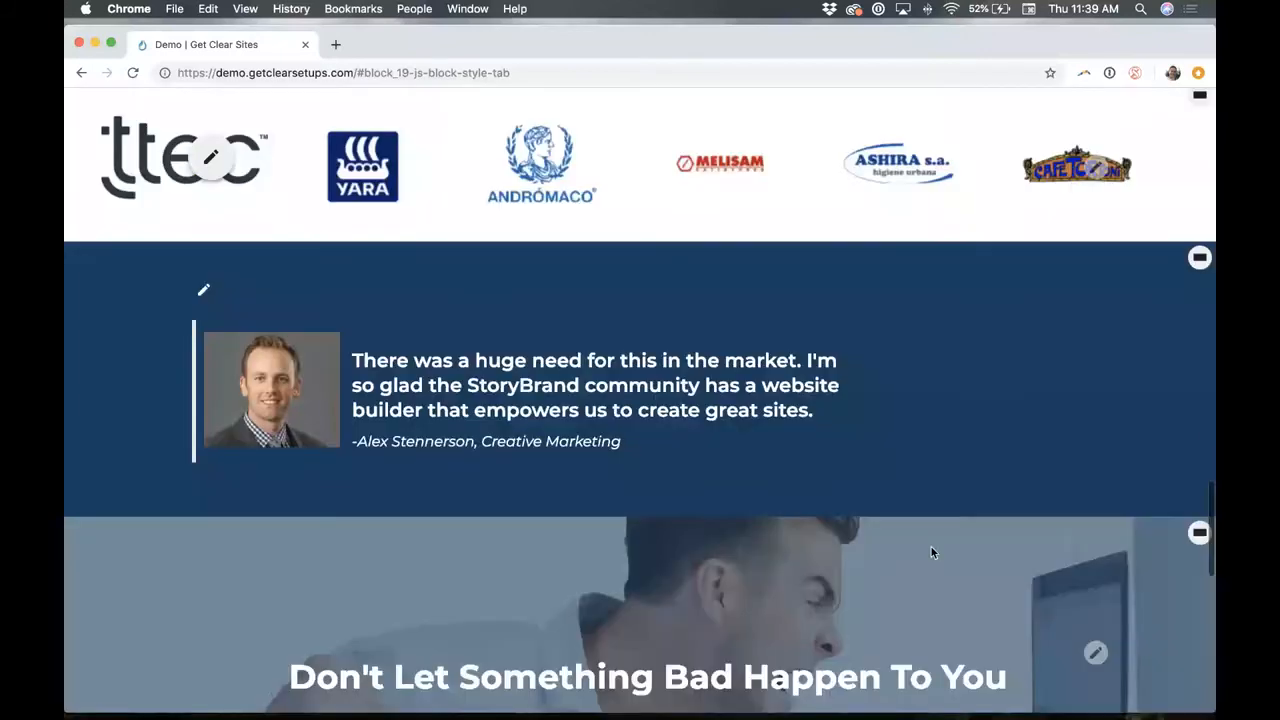
pyautogui.scroll(-4, 931, 551)
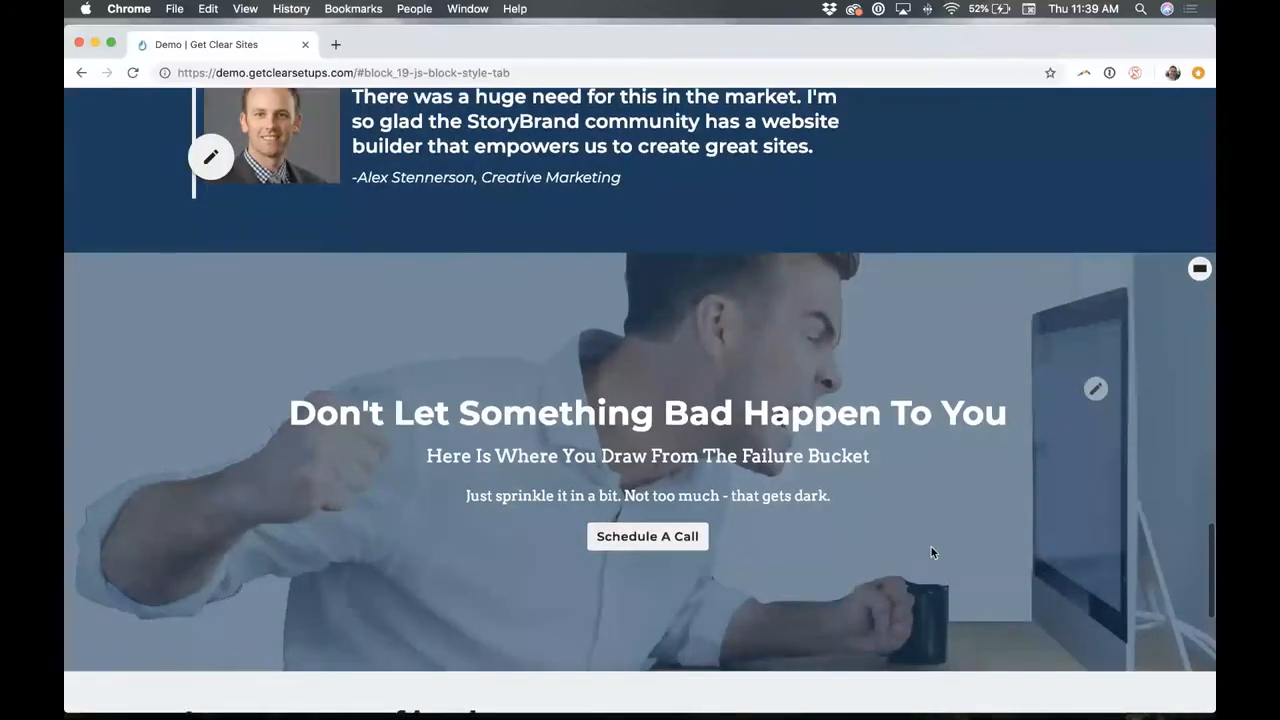
pyautogui.scroll(-6, 931, 551)
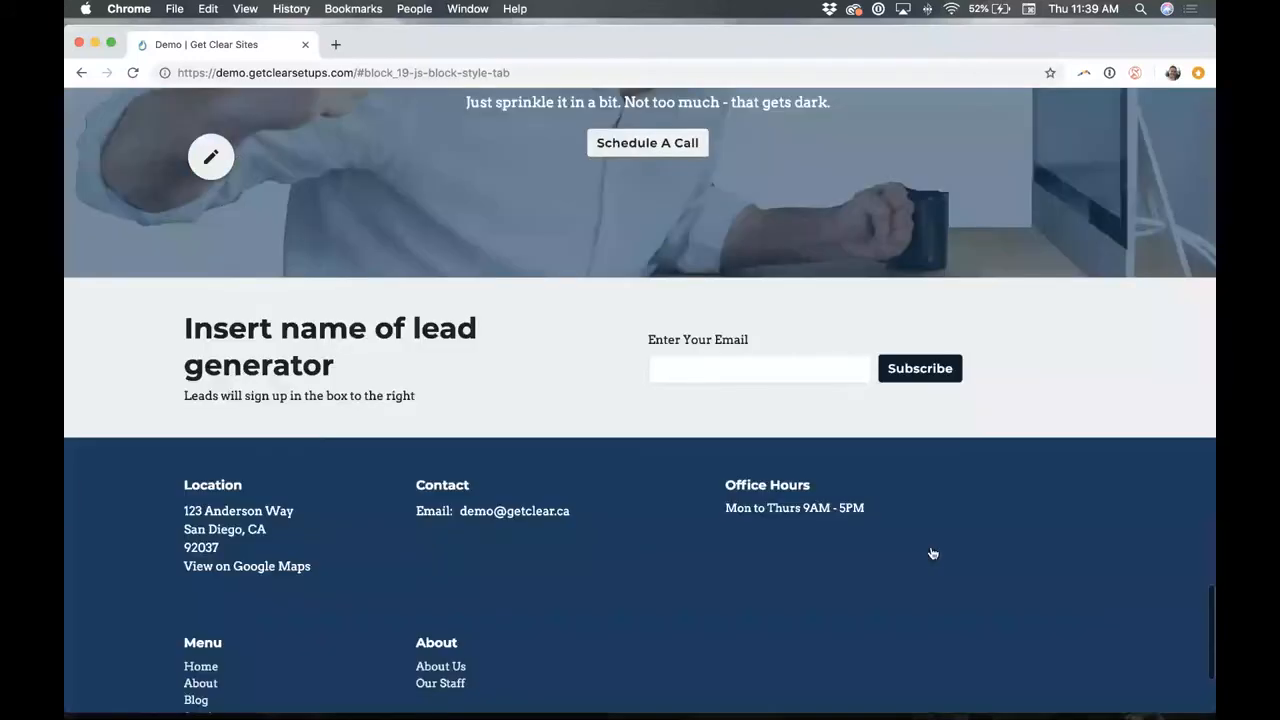
pyautogui.scroll(-1, 932, 553)
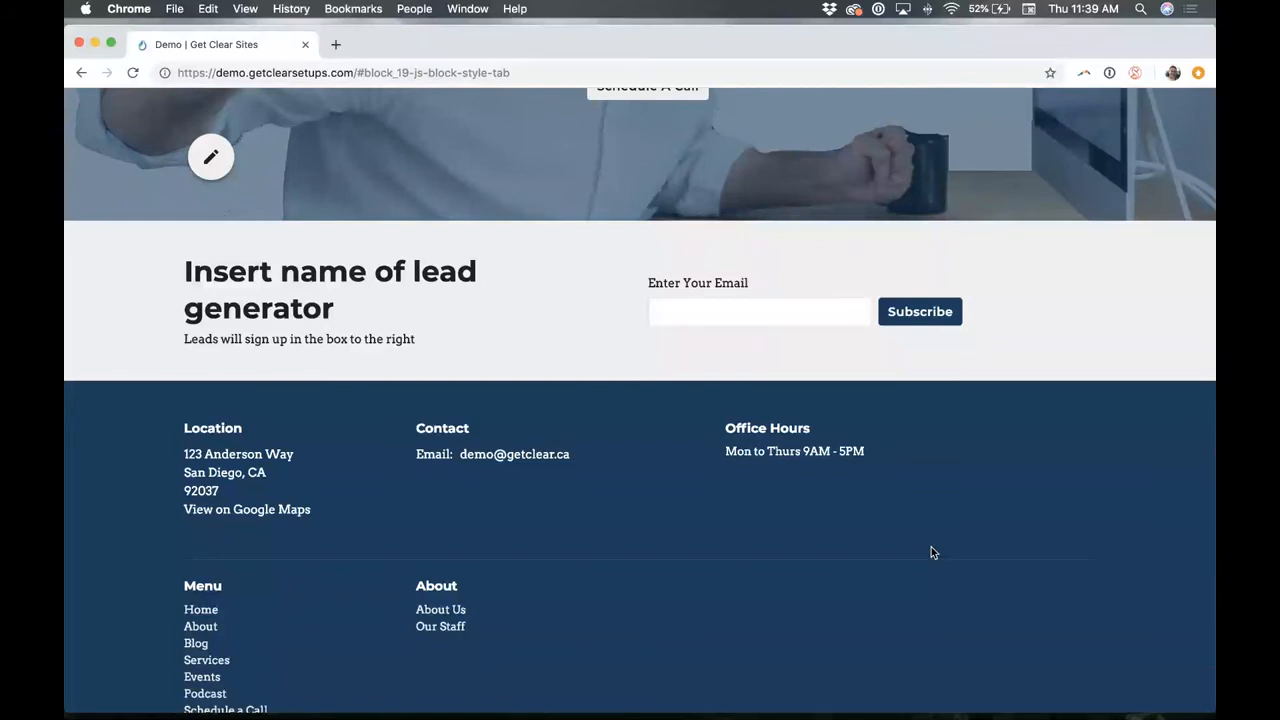
pyautogui.scroll(3, 791, 446)
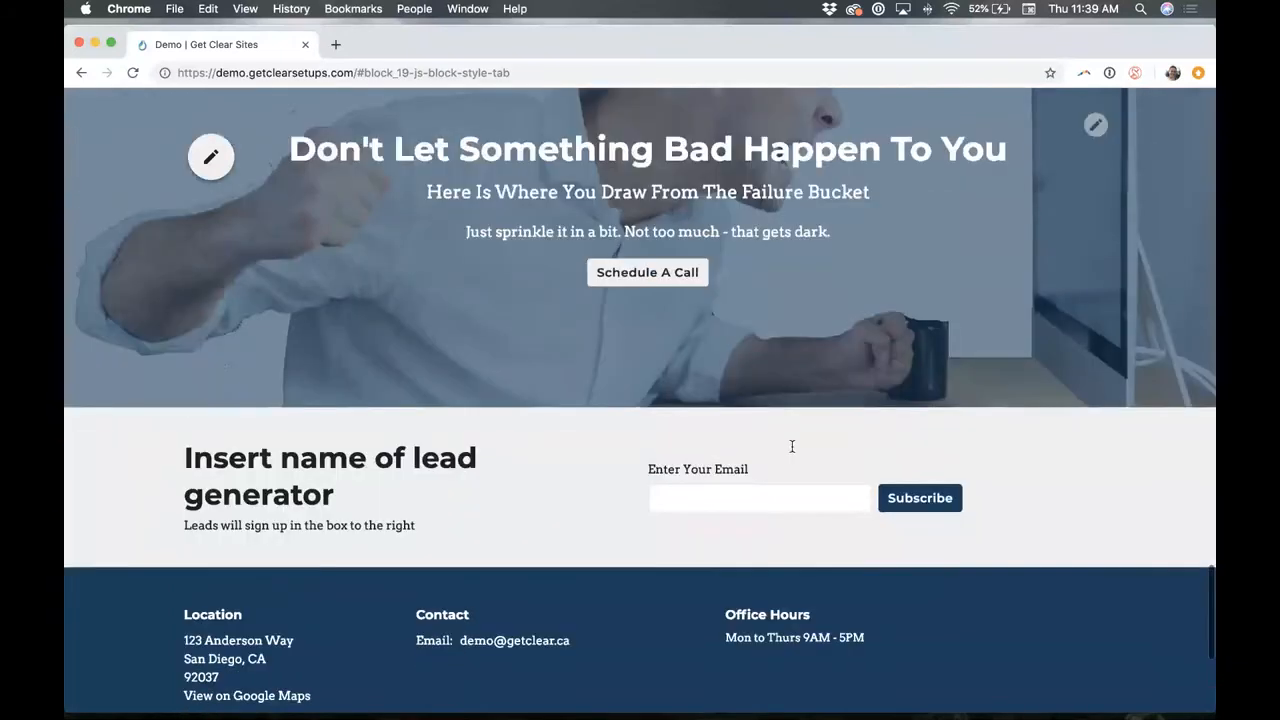
pyautogui.scroll(1, 791, 446)
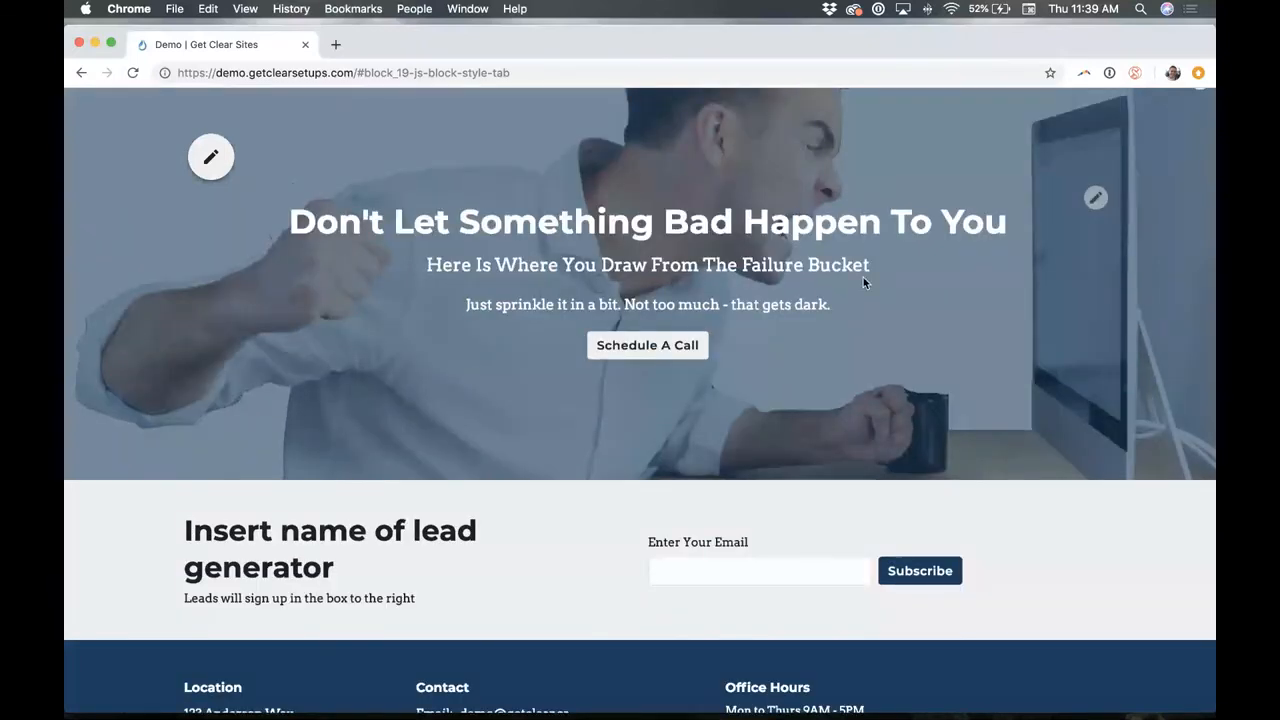
pyautogui.scroll(1, 850, 287)
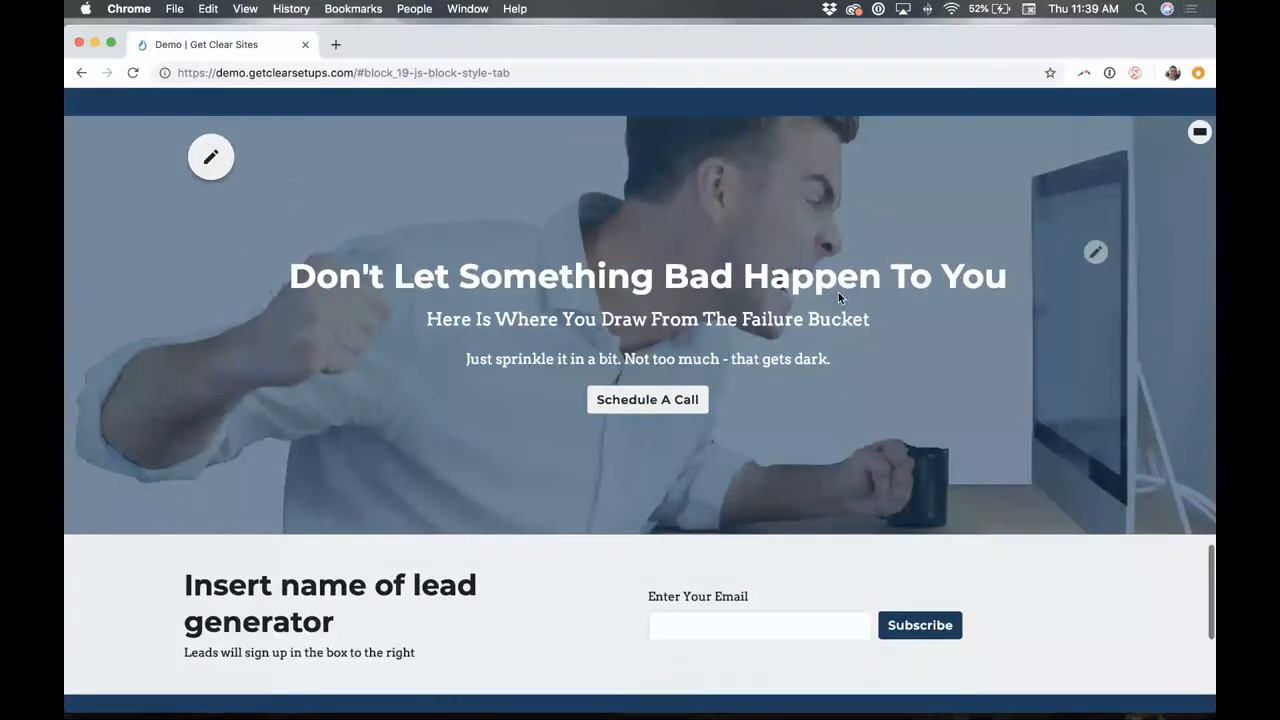
pyautogui.scroll(15, 838, 292)
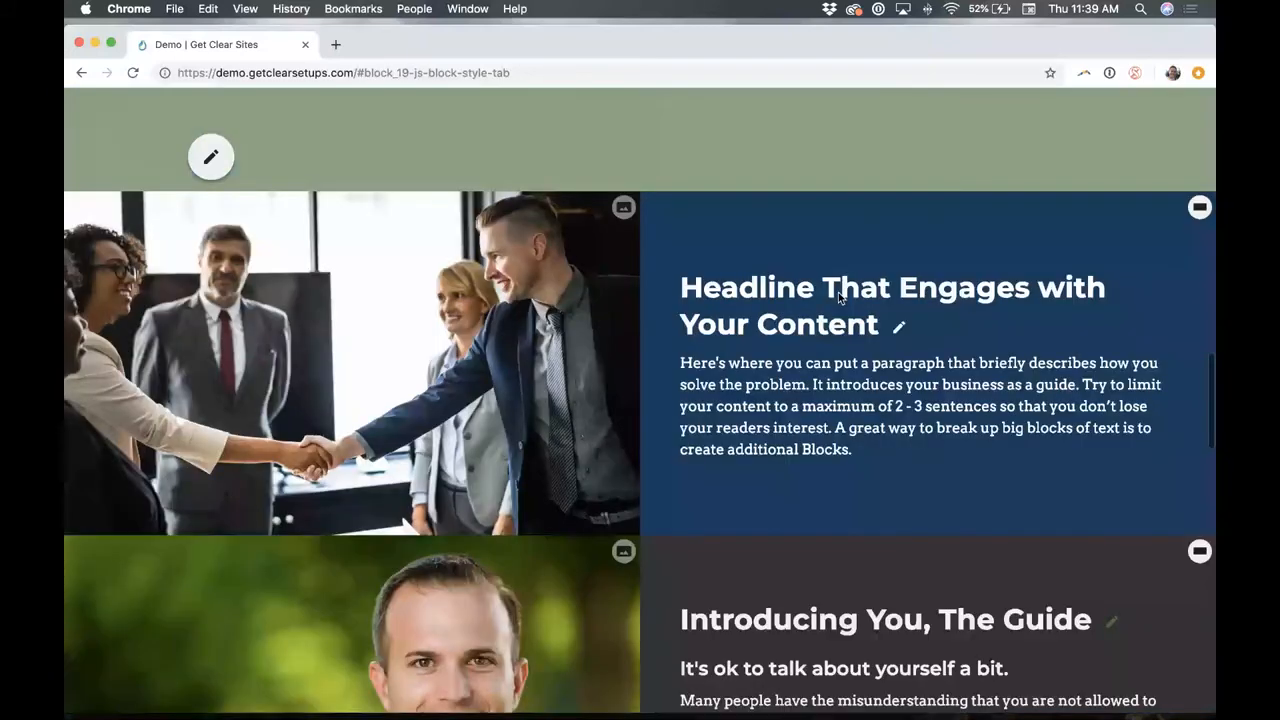
# Start creating a new Blog Post for the site from the home page and go to its entry form.
pyautogui.scroll(10, 840, 297)
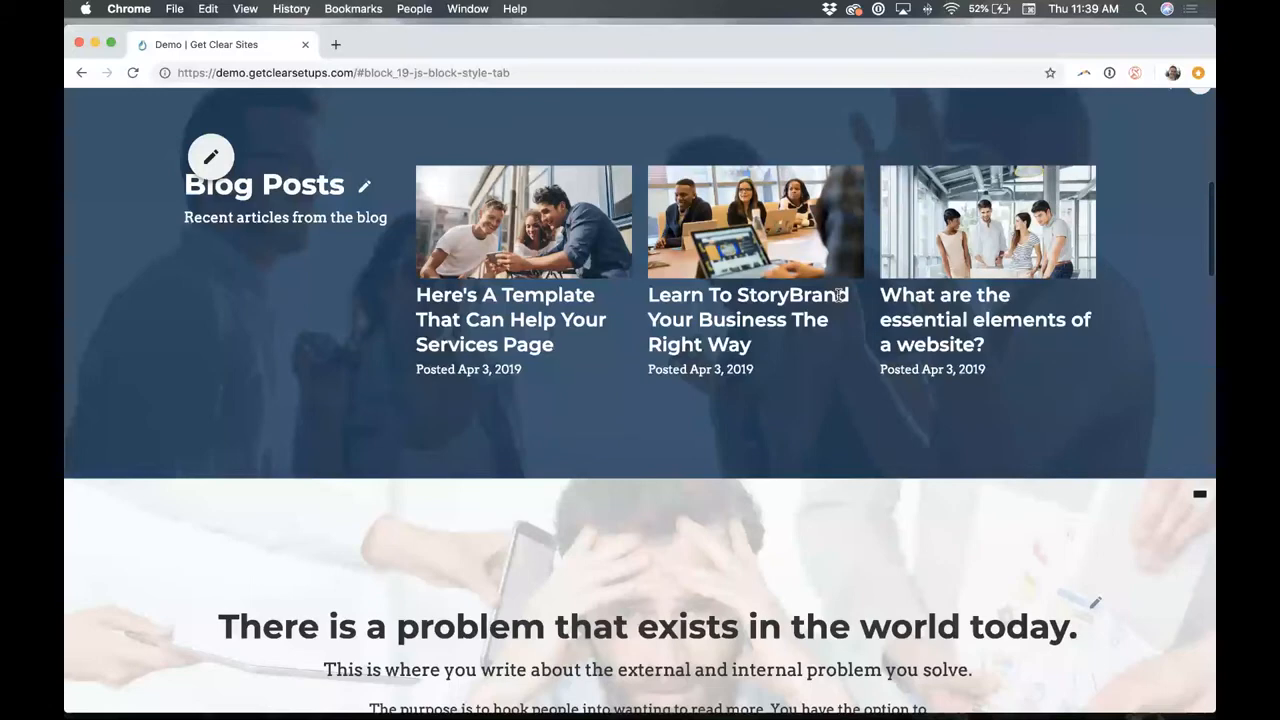
pyautogui.scroll(10, 835, 299)
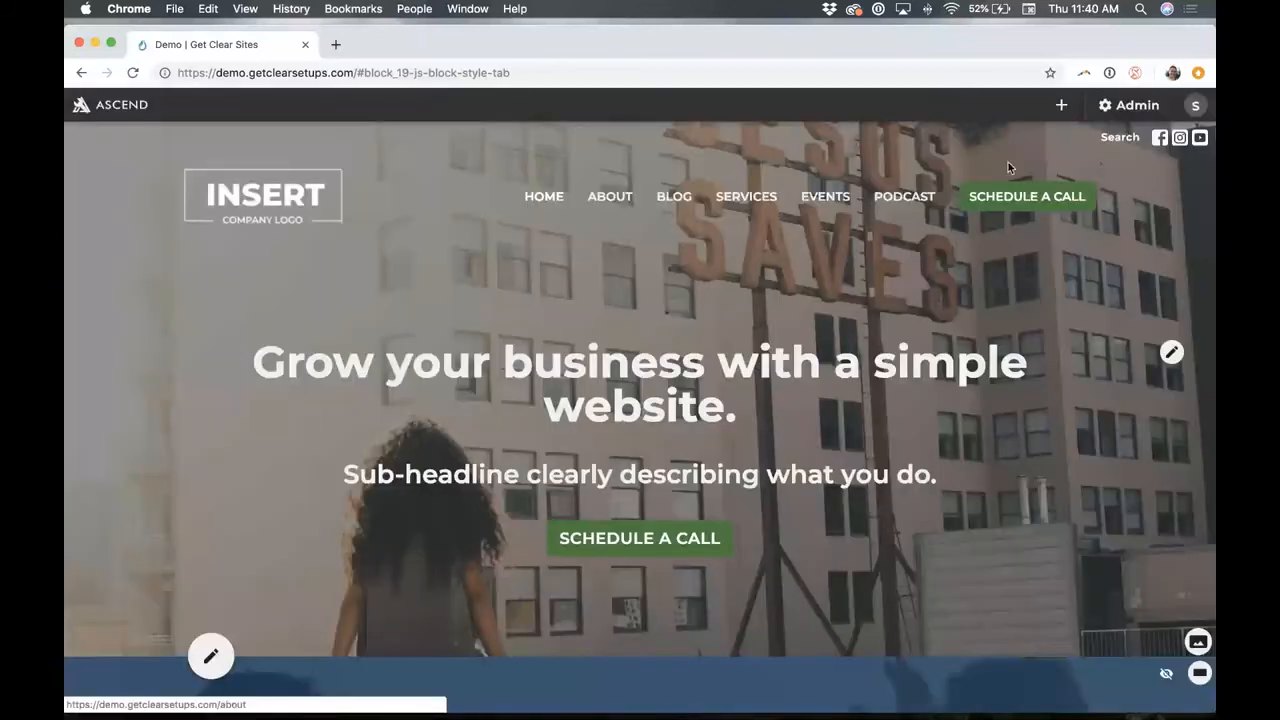
pyautogui.click(1062, 108)
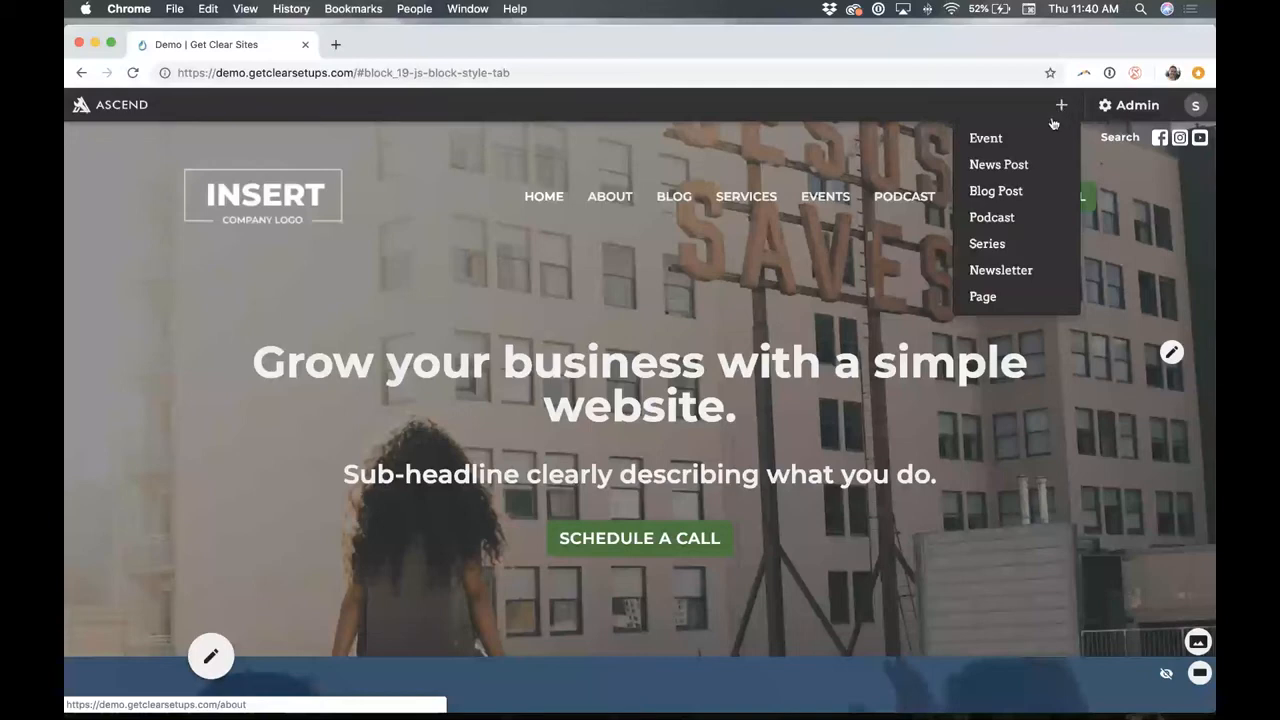
pyautogui.click(1005, 191)
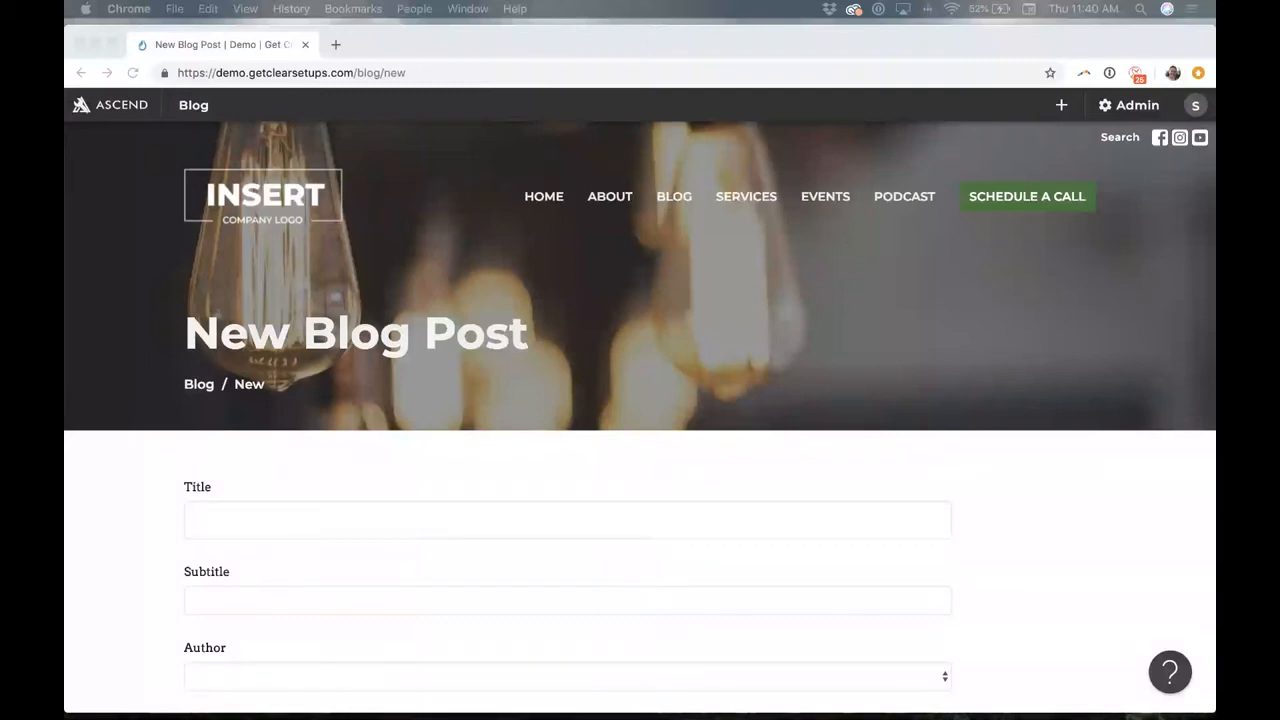
pyautogui.click(278, 488)
pyautogui.scroll(-3, 253, 402)
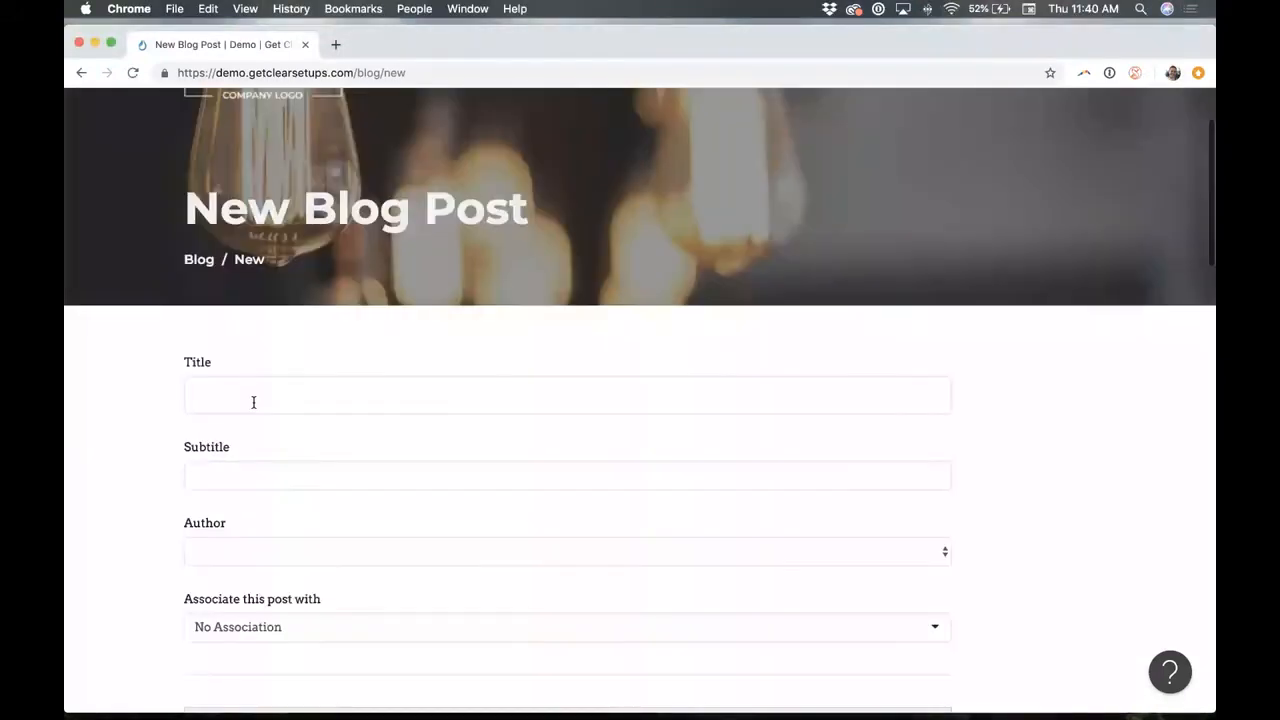
# Title the new post "Sample Blog Post" and give it the subtitle "This is my sub-title".
pyautogui.click(253, 402)
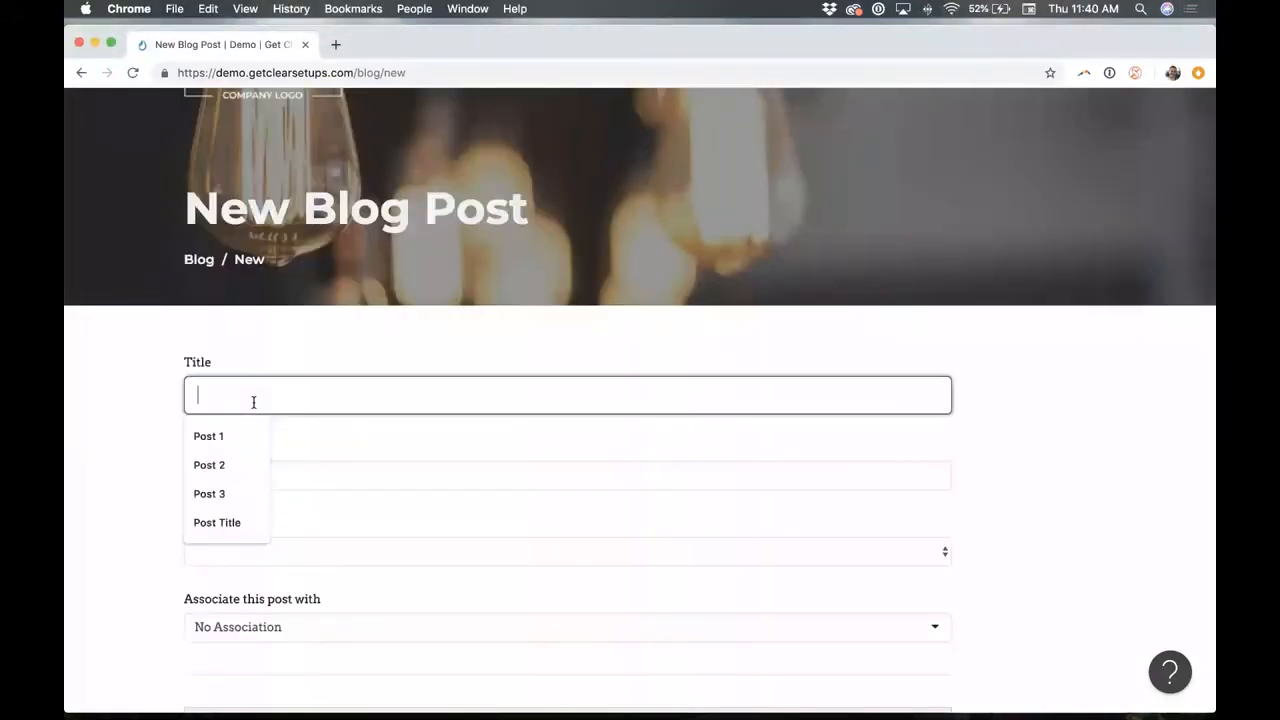
pyautogui.write('Sample Blog Post')
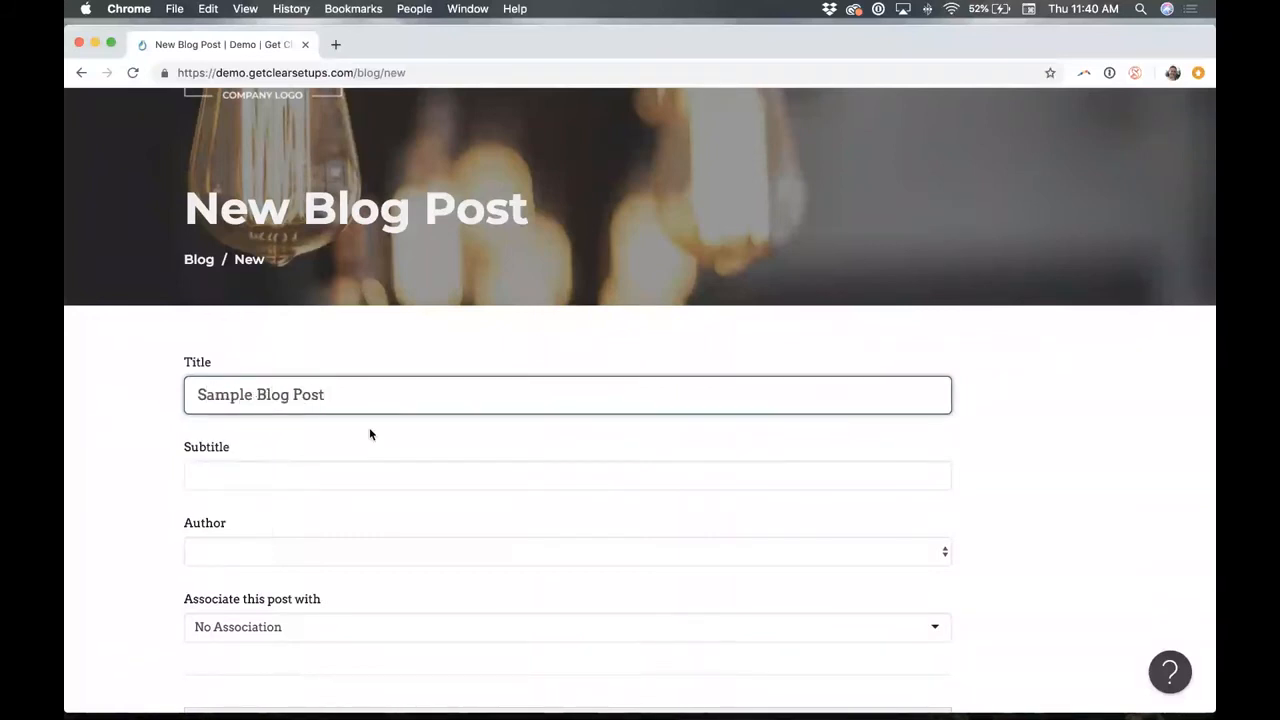
pyautogui.click(356, 463)
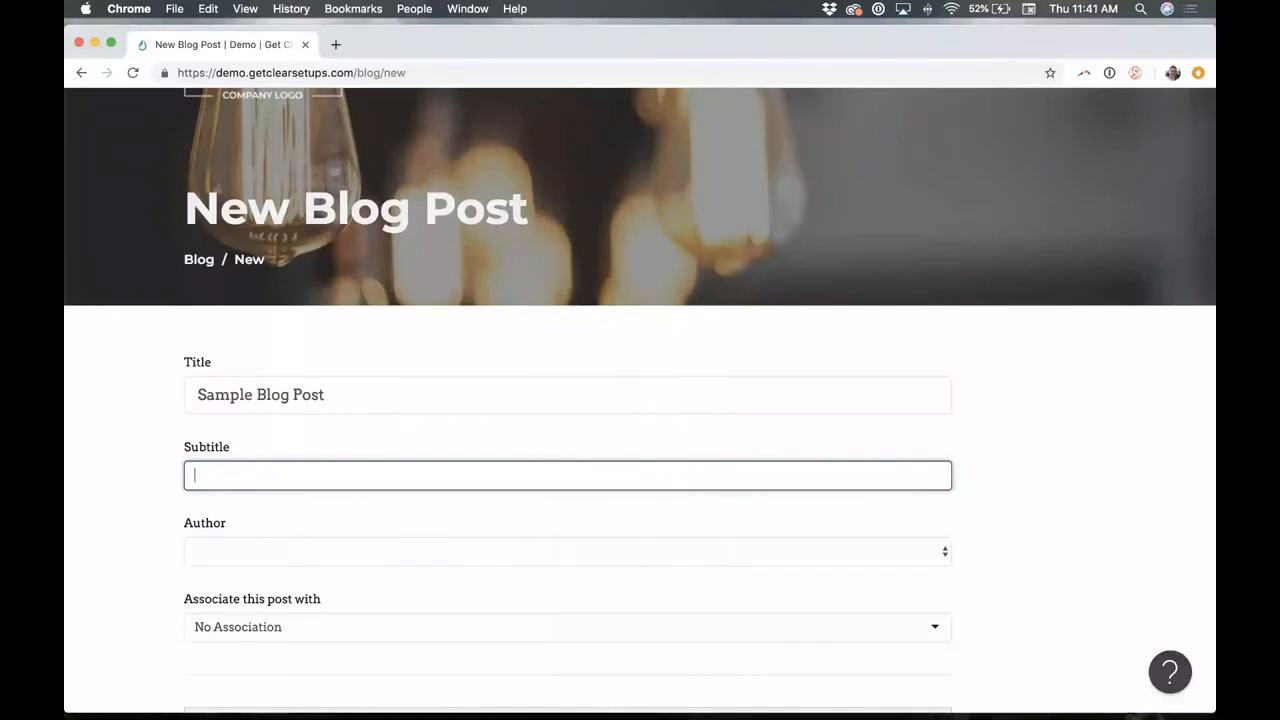
pyautogui.write('This is my s')
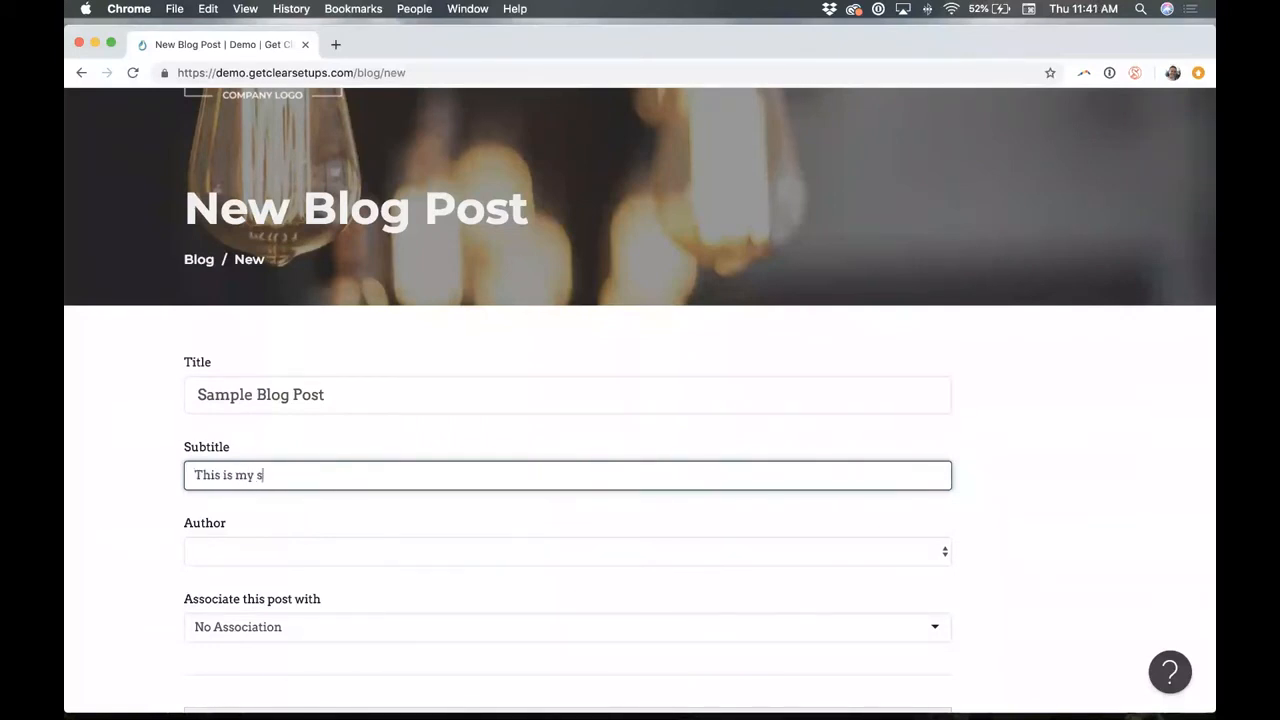
pyautogui.write('ub-title')
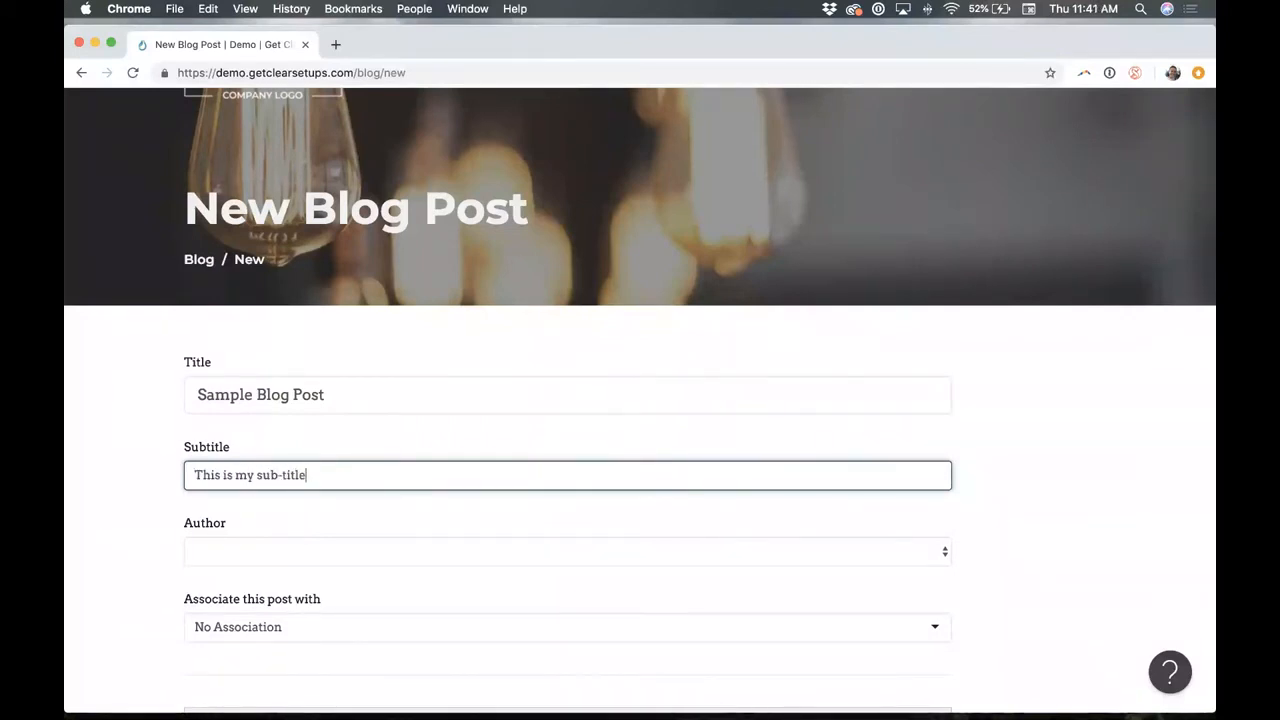
# Assign the last listed person as the post's author and keep the association at No Association.
pyautogui.click(277, 551)
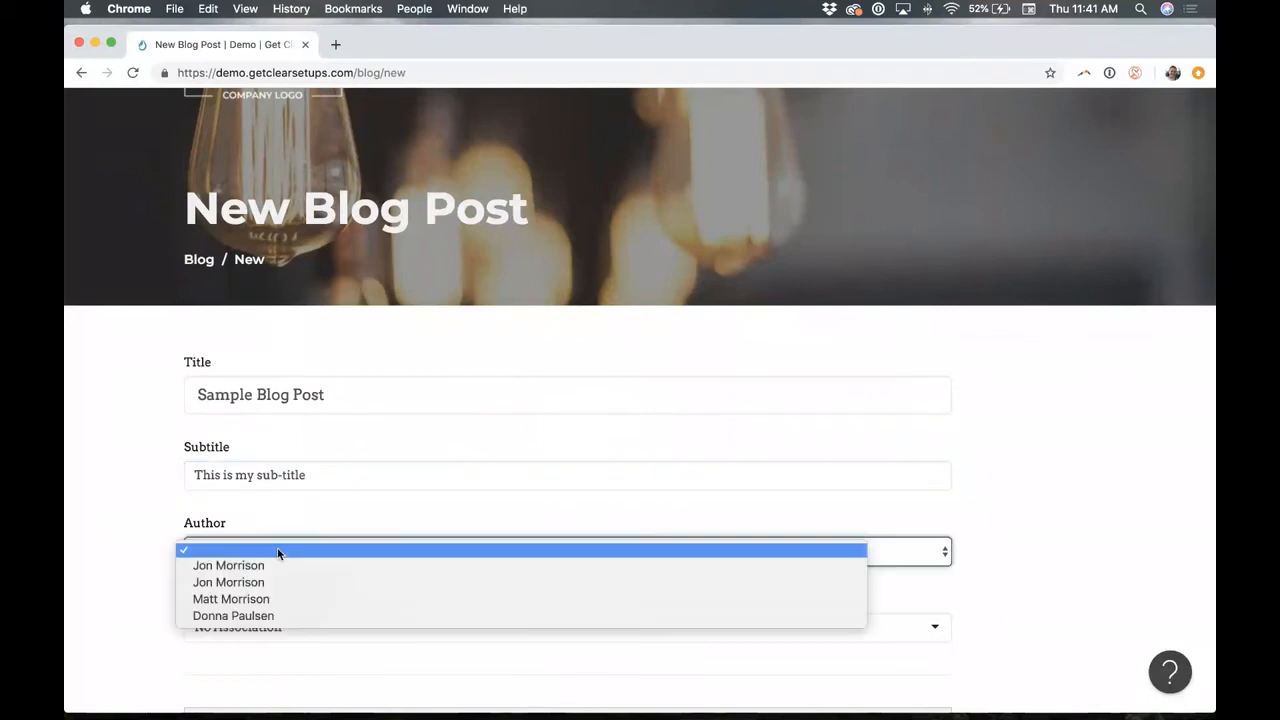
pyautogui.click(287, 618)
pyautogui.scroll(-3, 197, 563)
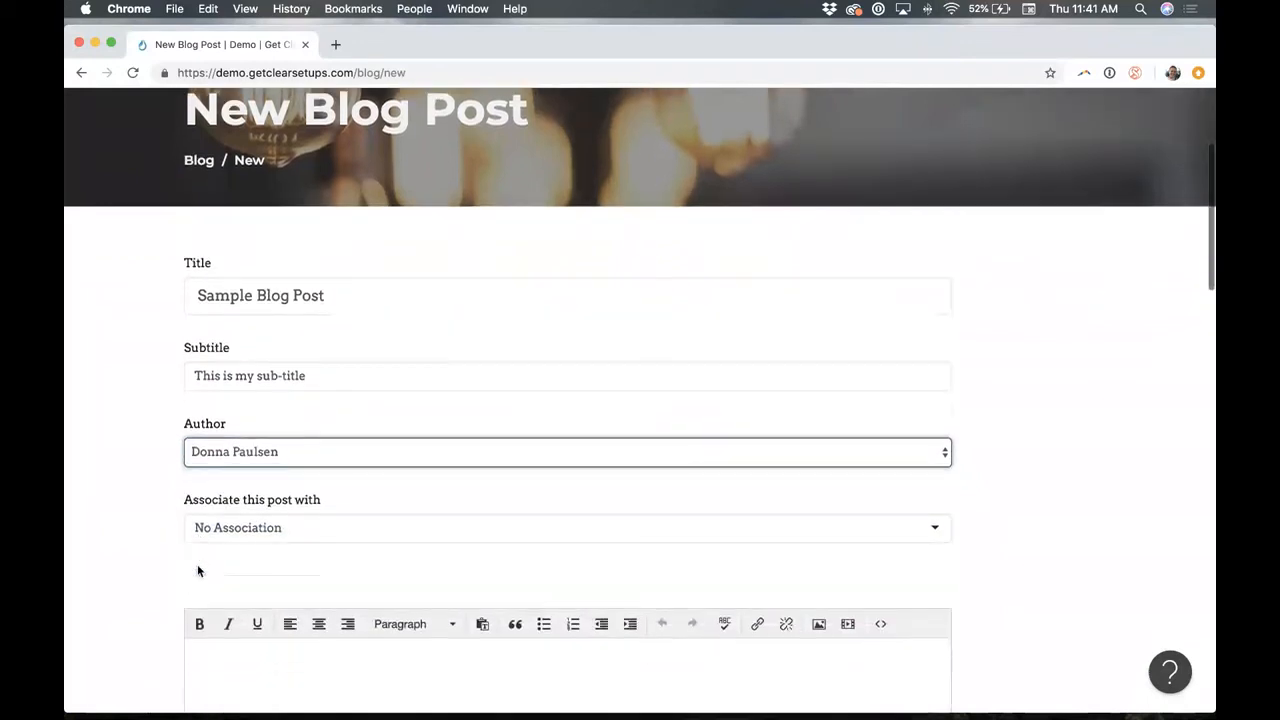
pyautogui.scroll(-2, 253, 446)
pyautogui.scroll(-2, 252, 446)
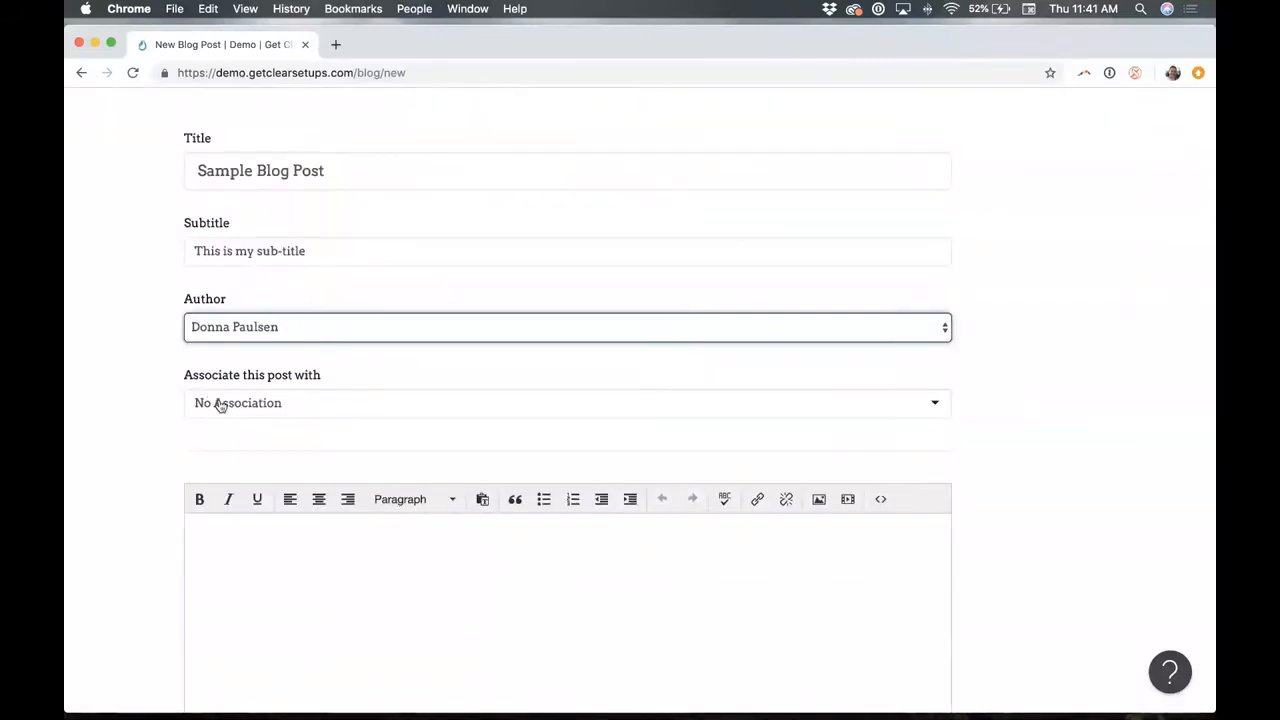
pyautogui.click(220, 404)
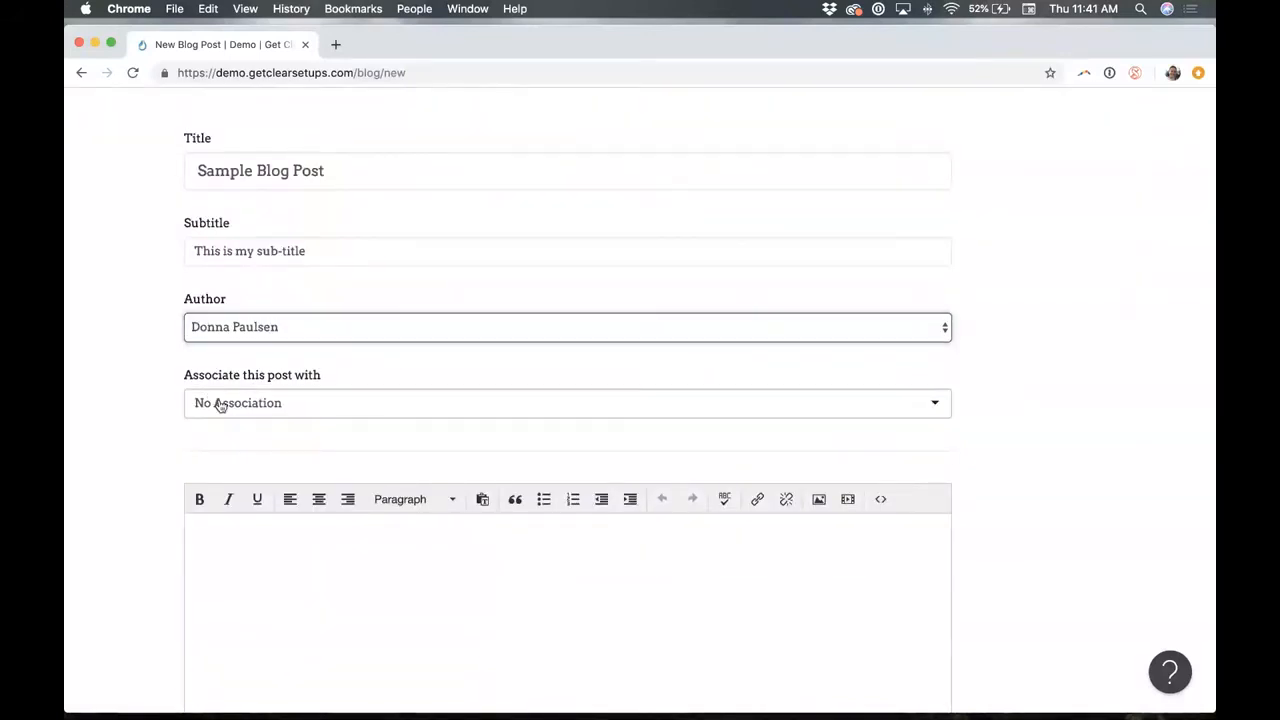
pyautogui.click(162, 404)
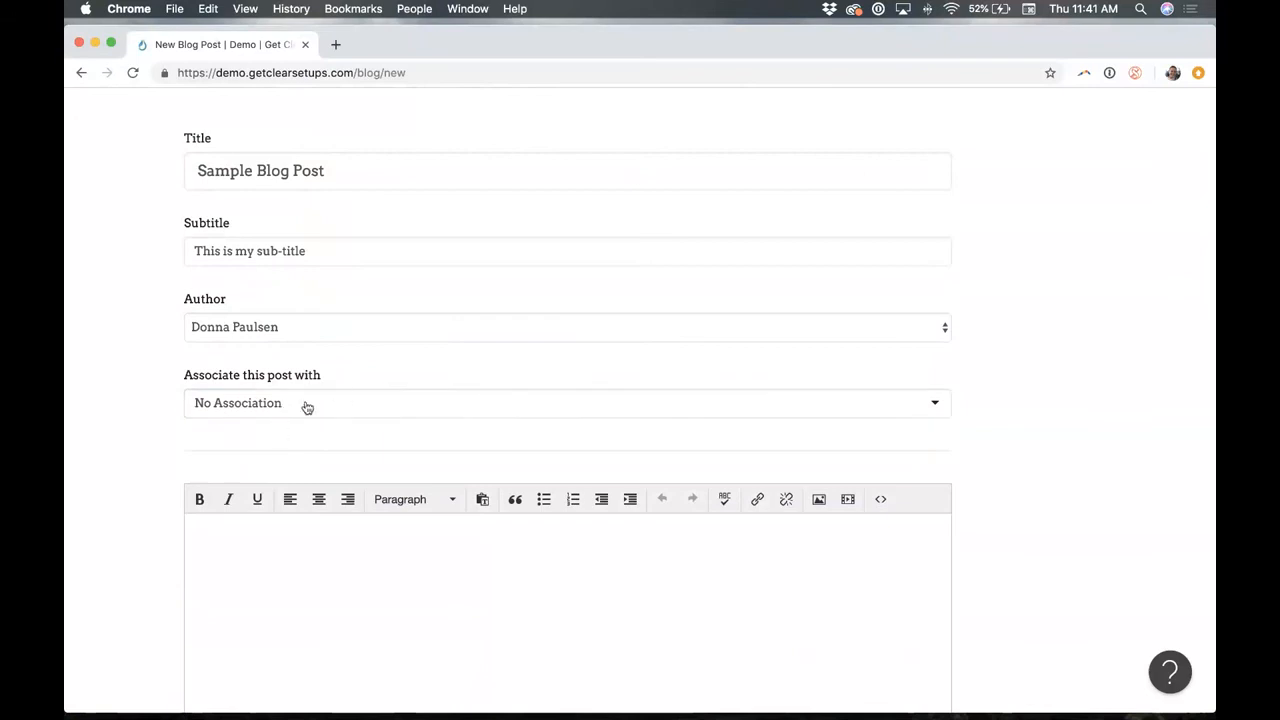
# Fill the post body with two identical paragraphs of Lorem Ipsum dummy text.
pyautogui.scroll(-5, 212, 368)
pyautogui.click(232, 349)
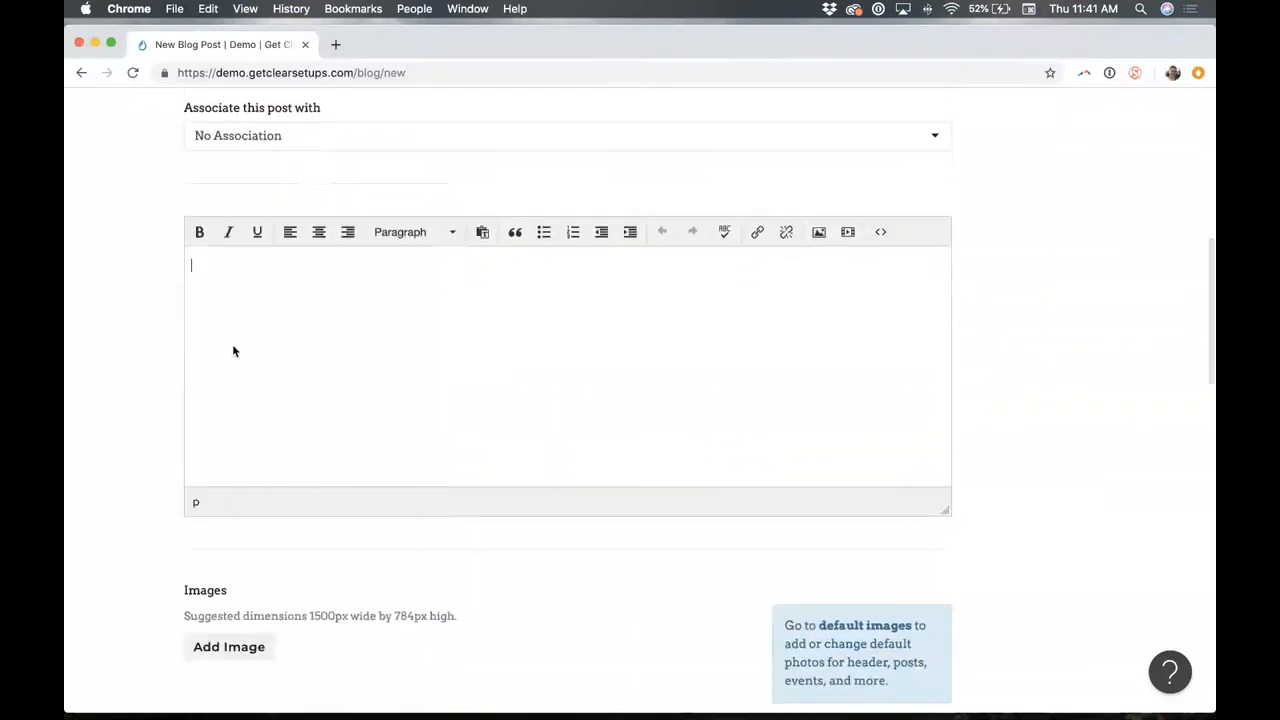
pyautogui.write("Lorem Ipsum is simply dummy text of the printing and typesetting industry. Lorem Ipsum has been the industry's standard dummy text ever since the 1500s, when an unknown printer took a galley of type and scrambled it to make a type specimen book. It has survived not only five centuries, but also the leap into electronic typesetting, remaining essentially unchanged. It was popularised in the 1960s with the release of Letraset sheets containing Lorem Ipsum passages, and more recently with desktop publishing software like Aldus PageMaker including versions of Lorem Ipsum.")
pyautogui.write("Lorem Ipsum is simply dummy text of the printing and typesetting industry. Lorem Ipsum has been the industry's standard dummy text ever since the 1500s, when an unknown printer took a galley of type and scrambled it to make a type specimen book. It has survived not only five centuries, but also the leap into electronic typesetting, remaining essentially unchanged. It was popularised in the 1960s with the release of Letraset sheets containing Lorem Ipsum passages, and more recently with desktop publishing software like Aldus PageMaker including versions of Lorem Ipsum.")
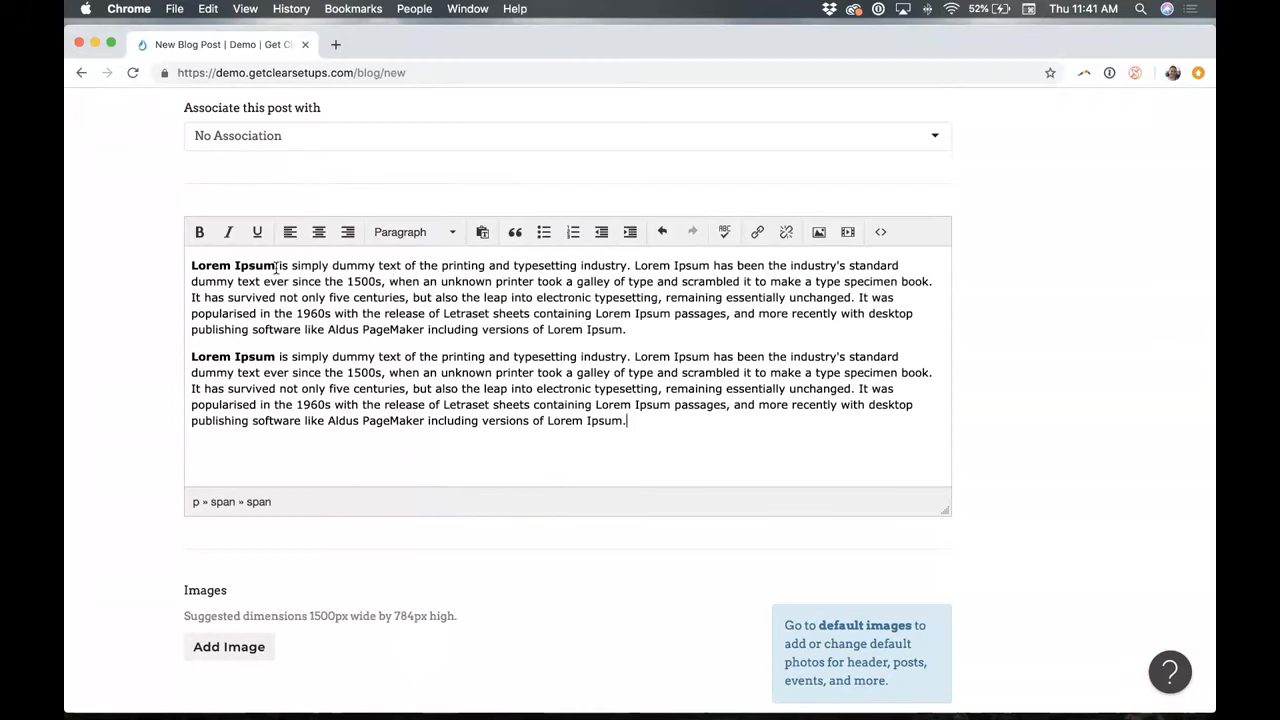
# Remove the bold formatting from the words "Lorem Ipsum" that open the first body paragraph.
pyautogui.moveTo(276, 266); pyautogui.dragTo(191, 266)
pyautogui.click(200, 232)
pyautogui.click(284, 274)
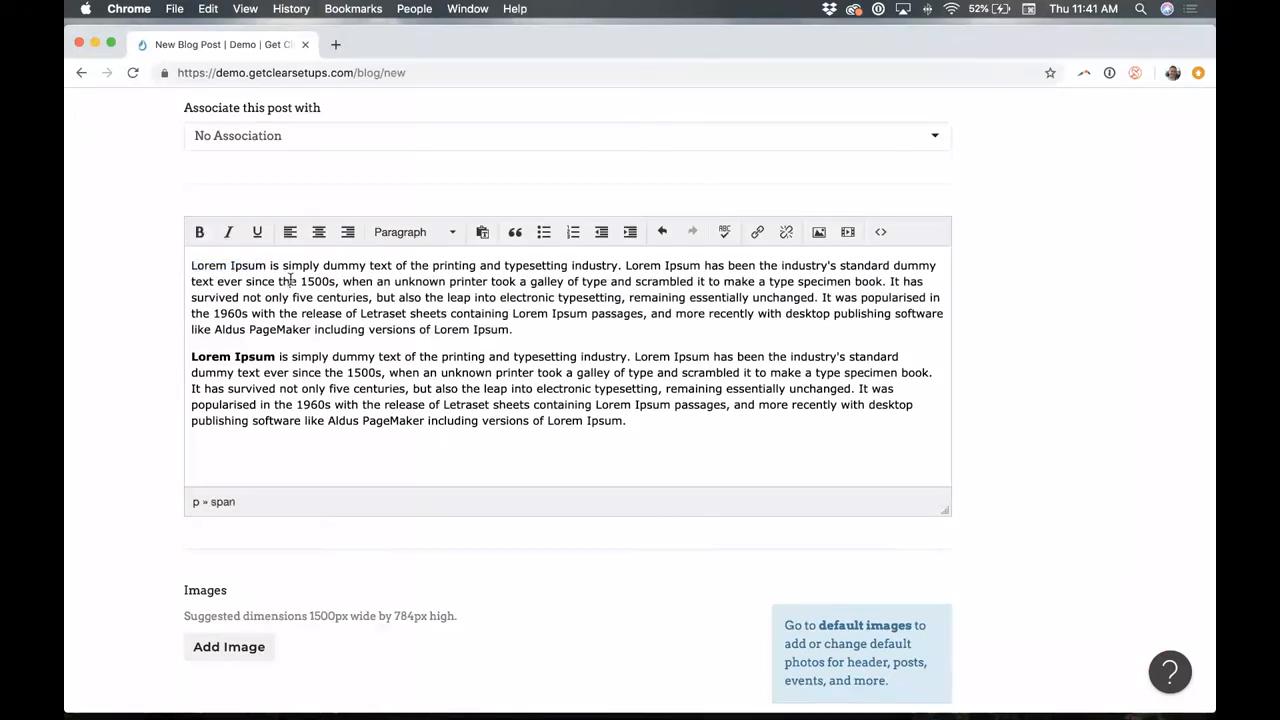
# Insert the line "This is my headline" between the two body paragraphs and format it as a Heading.
pyautogui.click(551, 331)
pyautogui.press('Return')
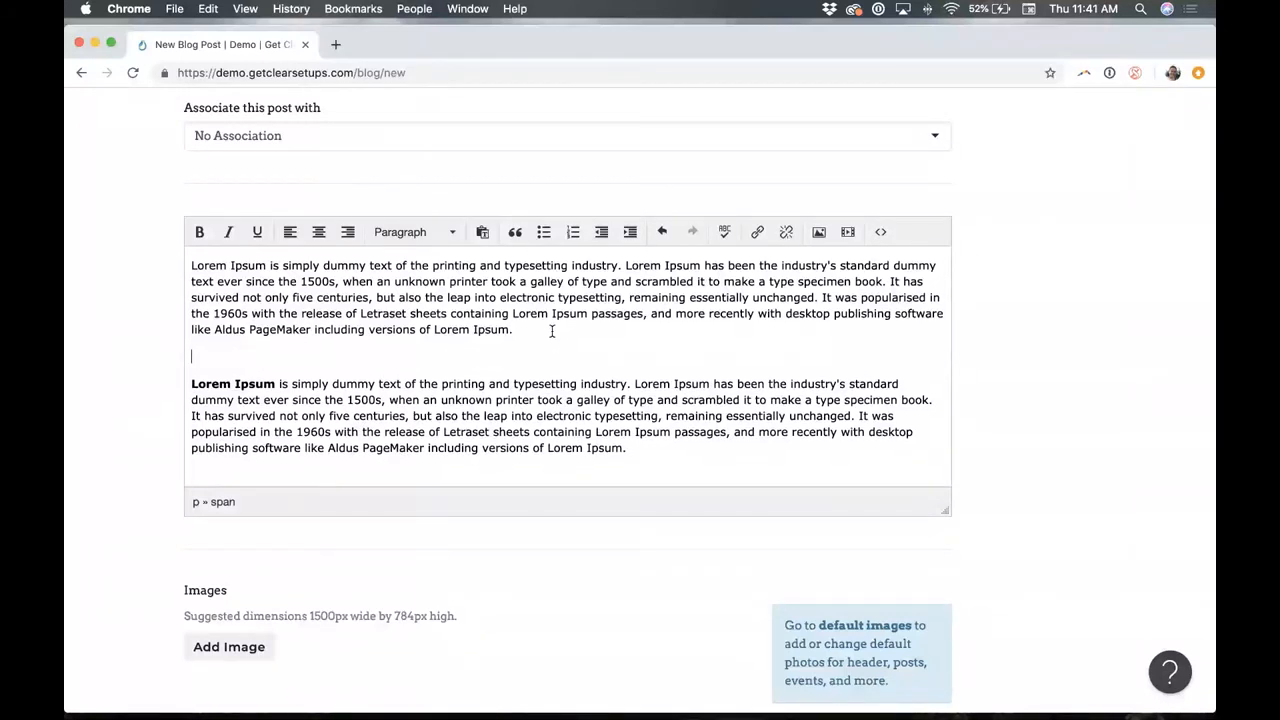
pyautogui.write('This ')
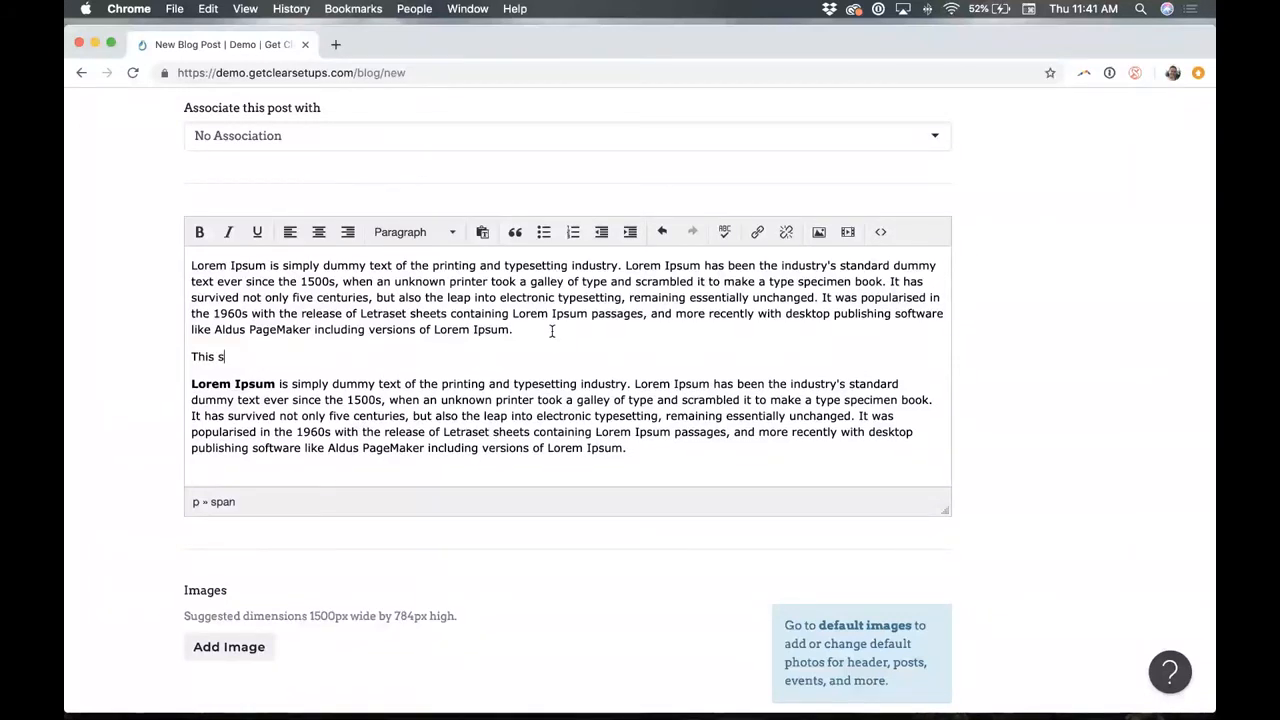
pyautogui.write('is my headline')
pyautogui.moveTo(300, 357); pyautogui.dragTo(192, 360)
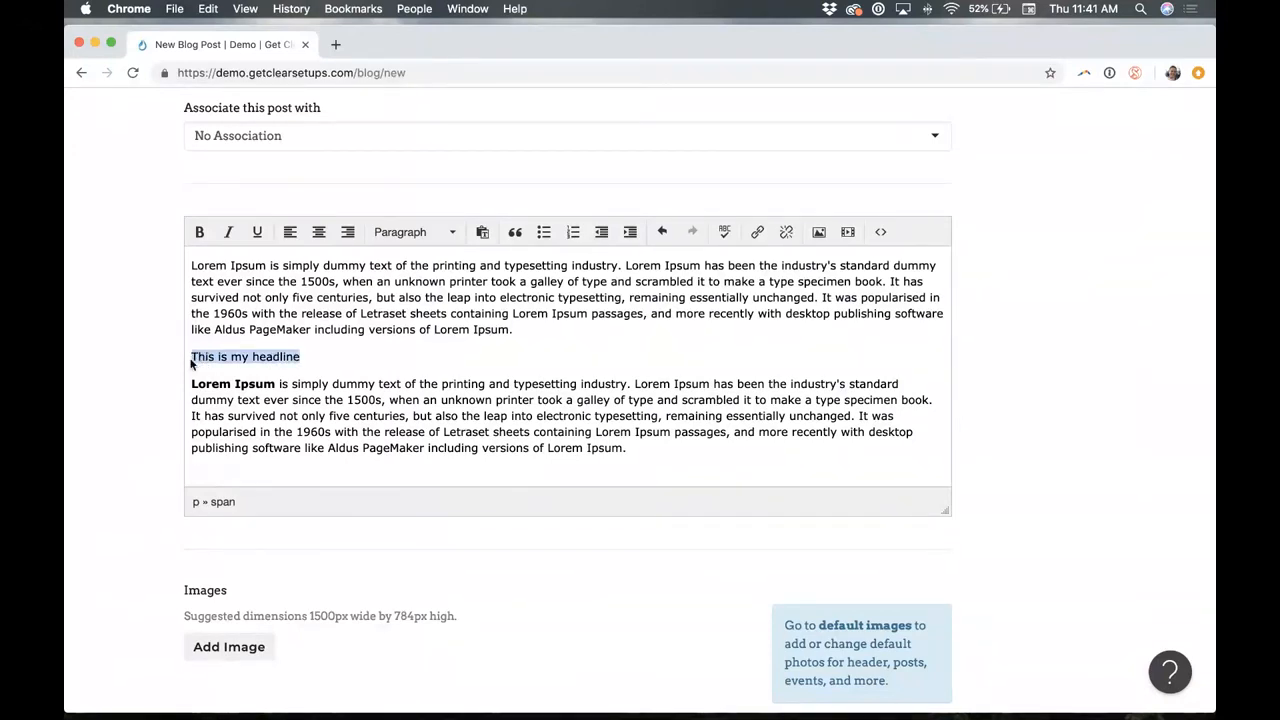
pyautogui.click(405, 233)
pyautogui.click(405, 288)
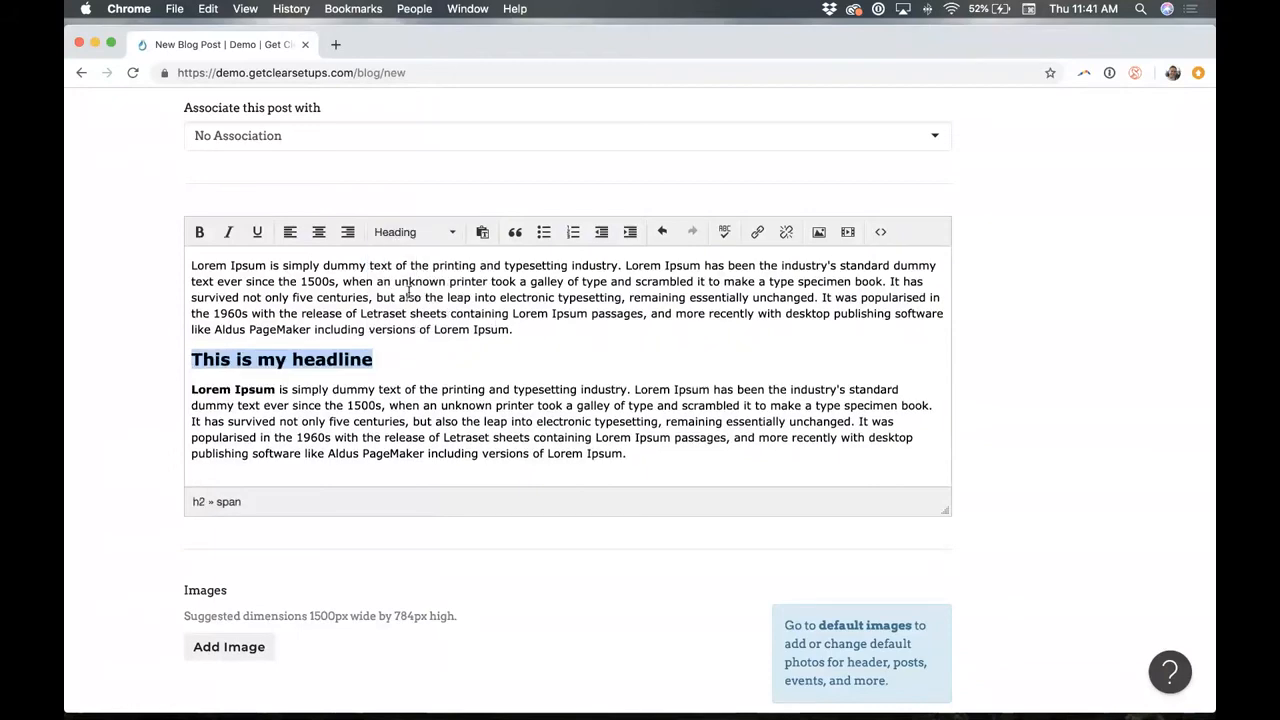
pyautogui.click(448, 358)
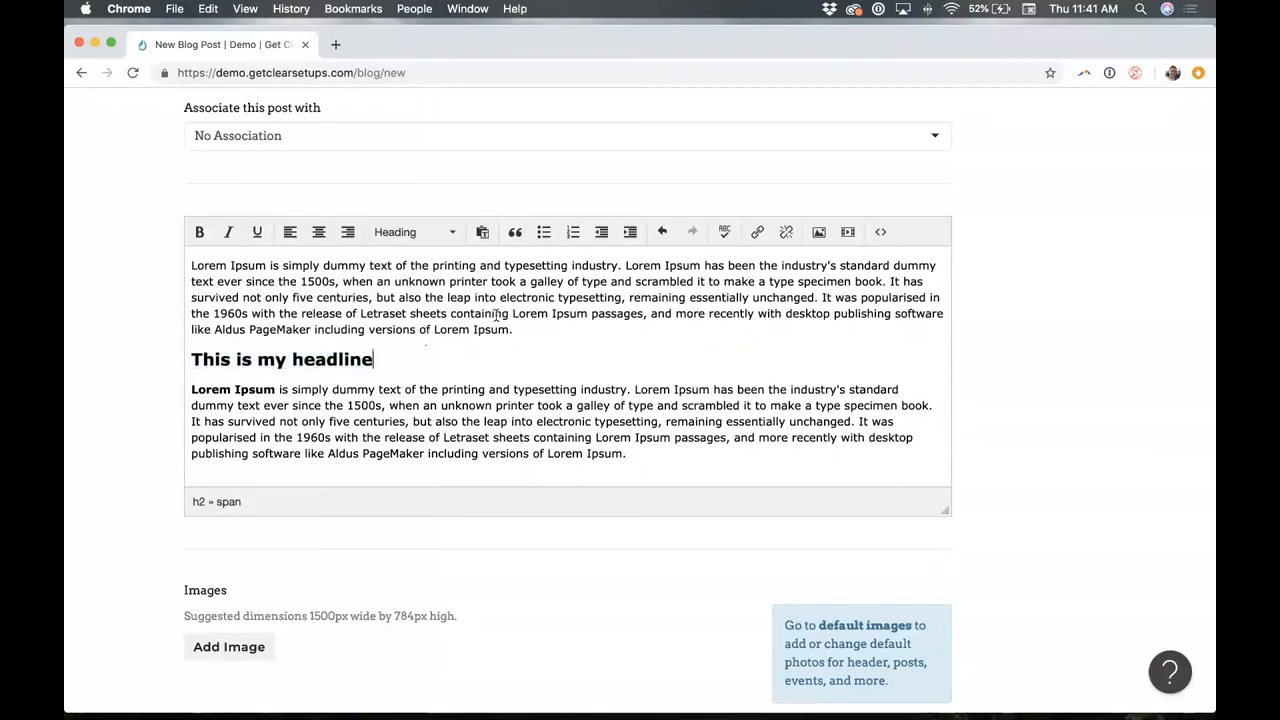
# Add the image scott-webb-258760-unsplash.jpg from the Demo Images folder to the blog post.
pyautogui.scroll(-6, 436, 392)
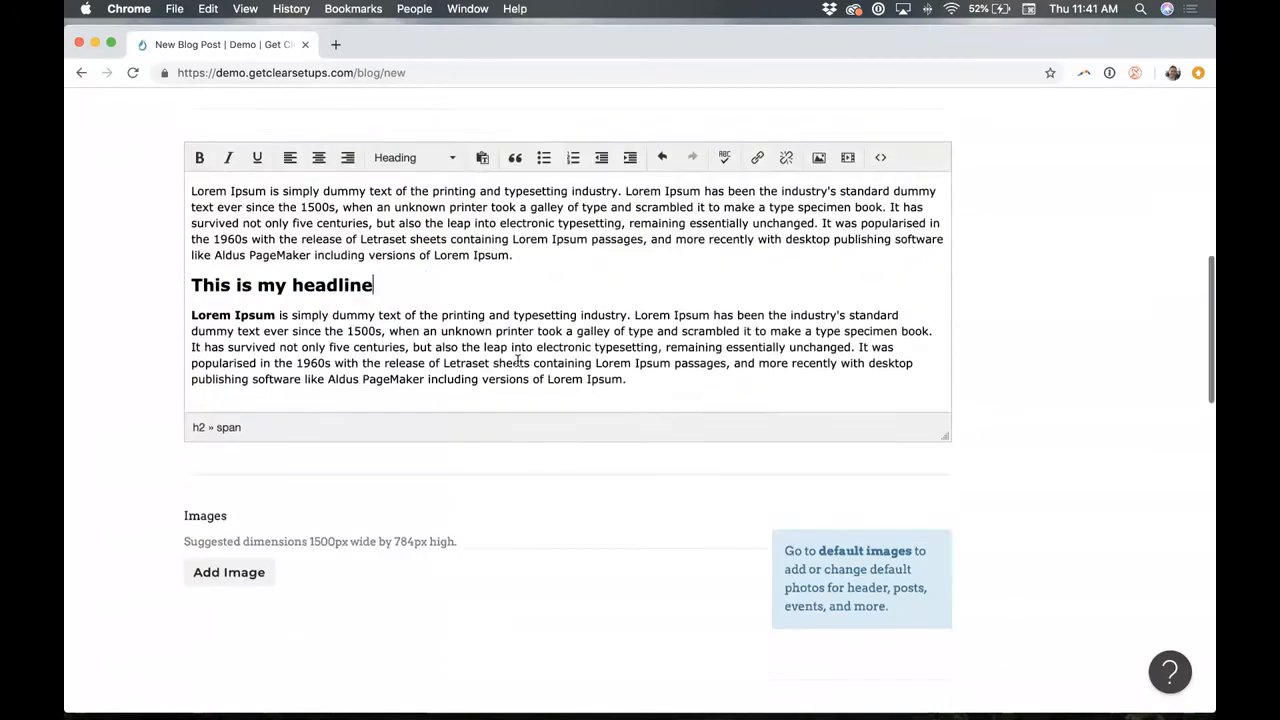
pyautogui.click(228, 342)
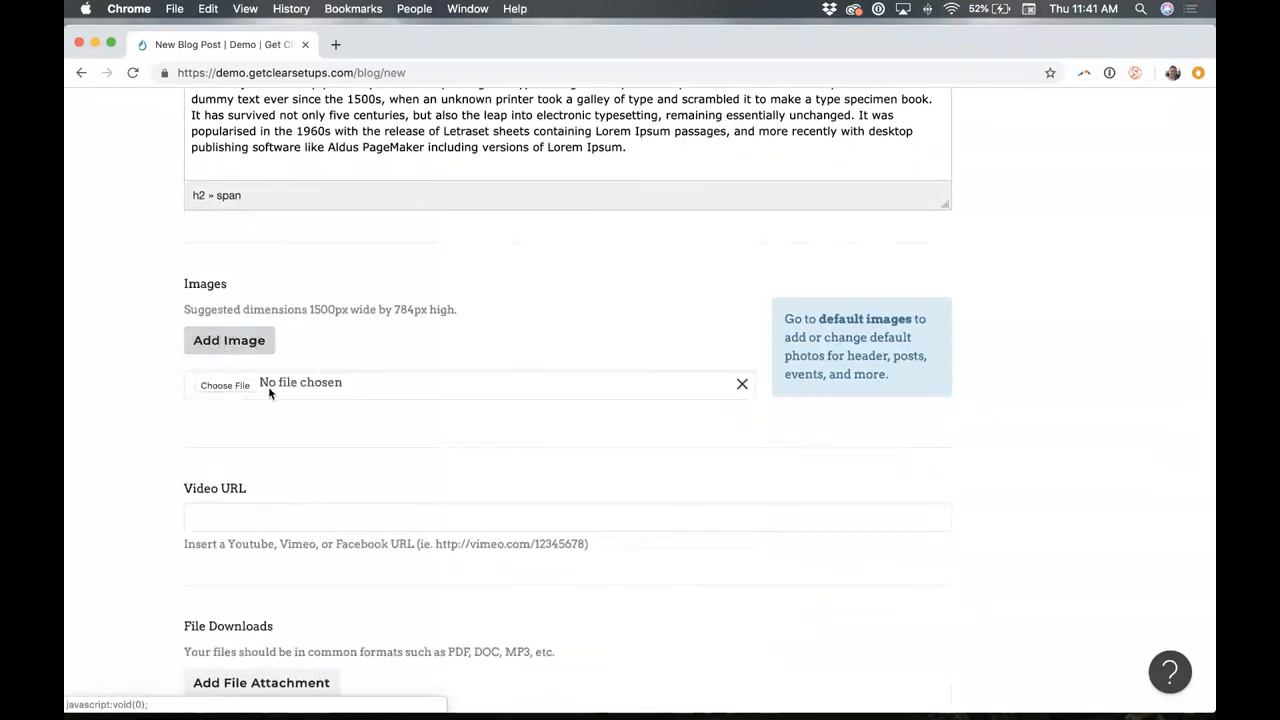
pyautogui.click(224, 385)
pyautogui.click(494, 272)
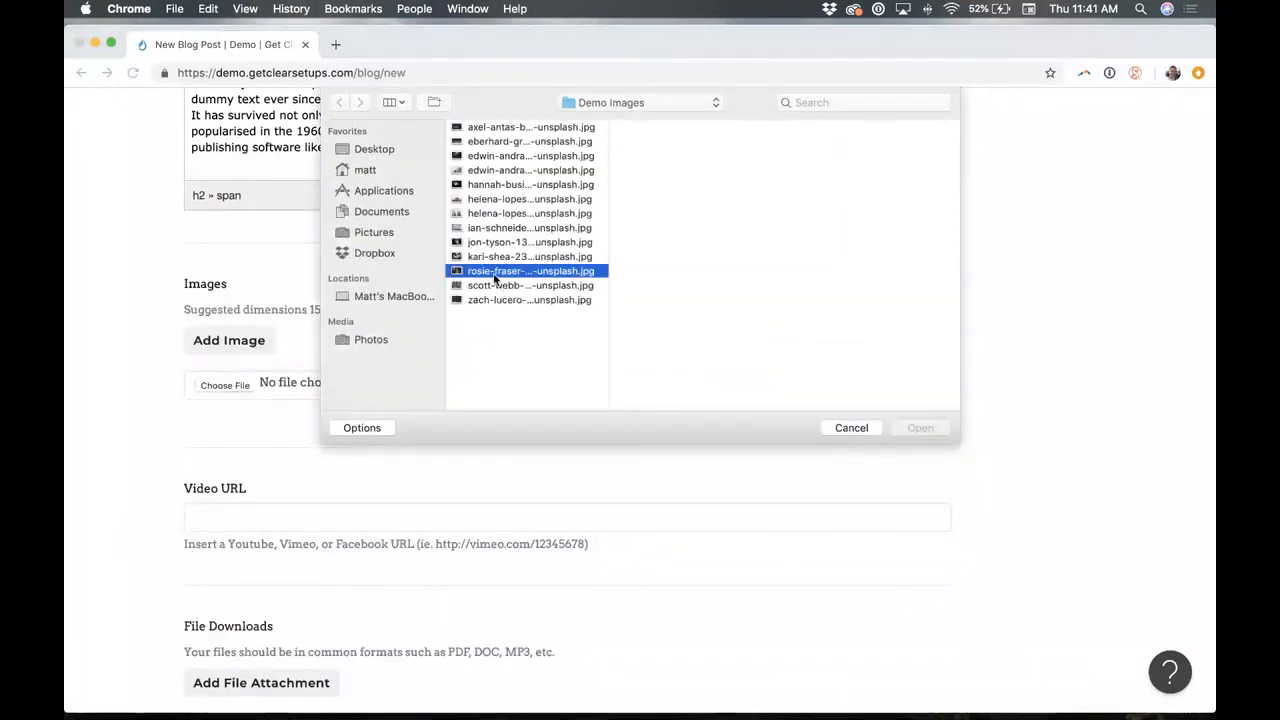
pyautogui.press('Down')
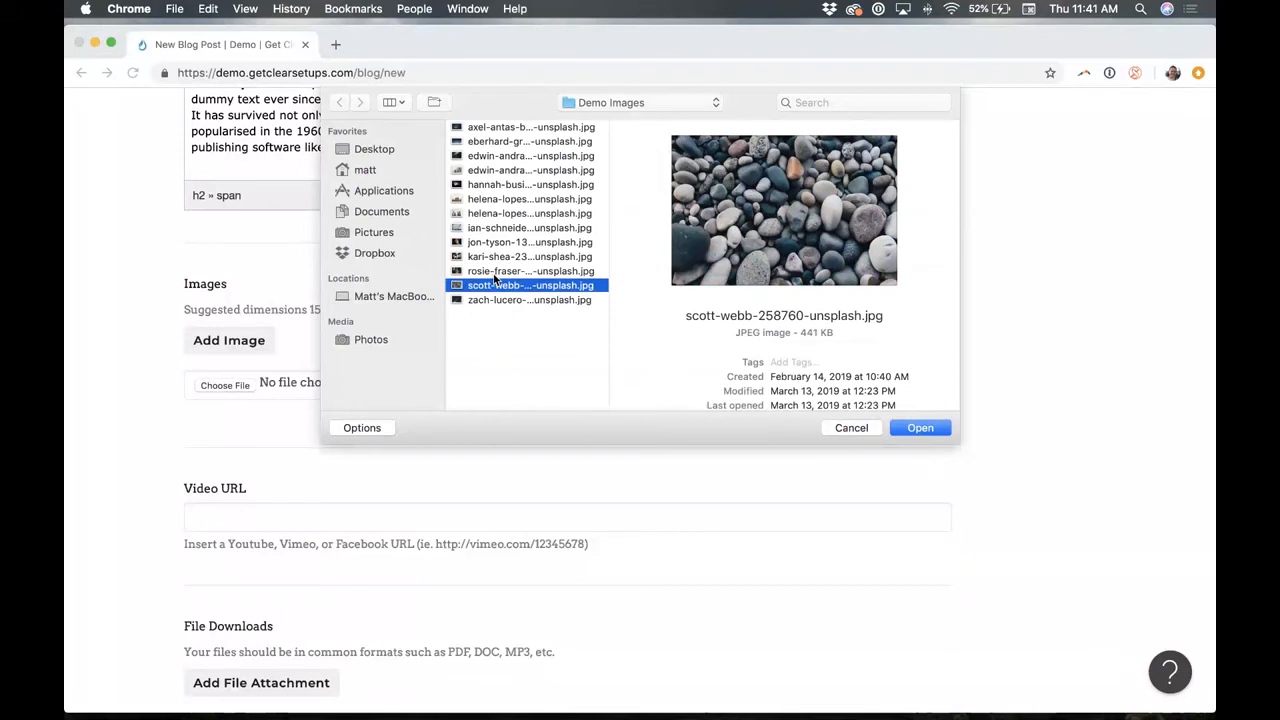
pyautogui.press('Return')
pyautogui.scroll(-5, 415, 286)
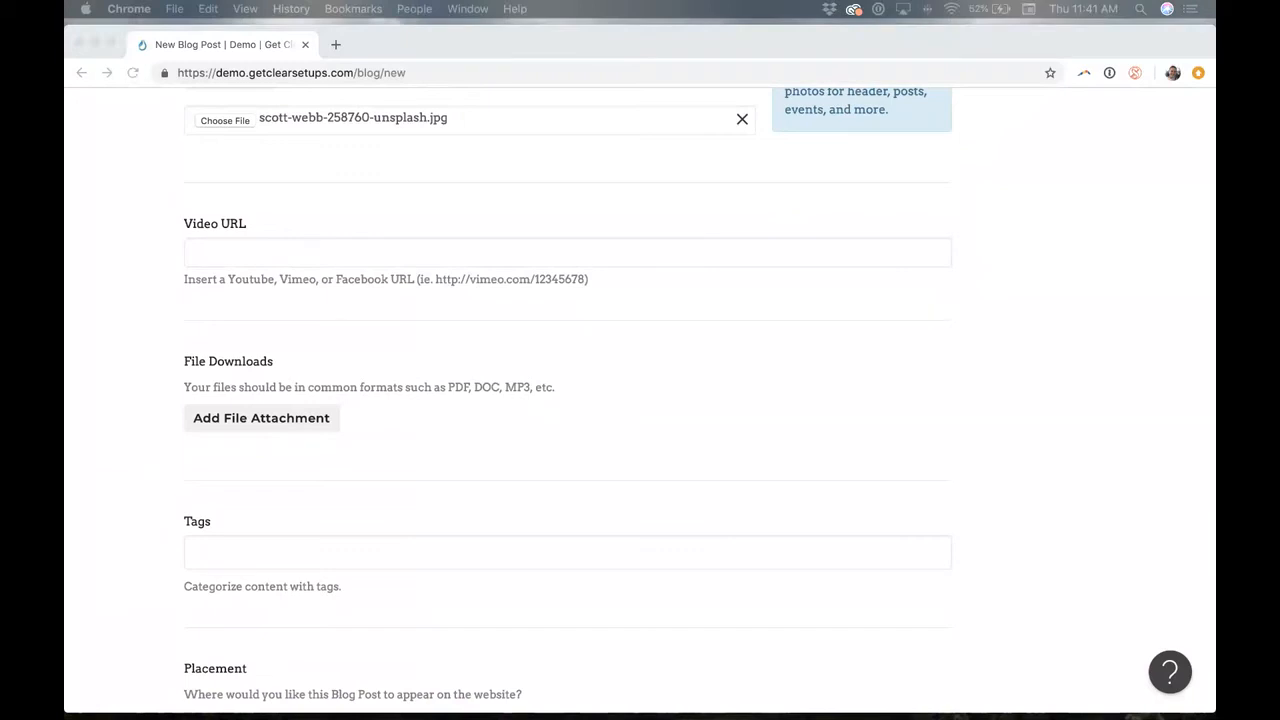
pyautogui.click(240, 252)
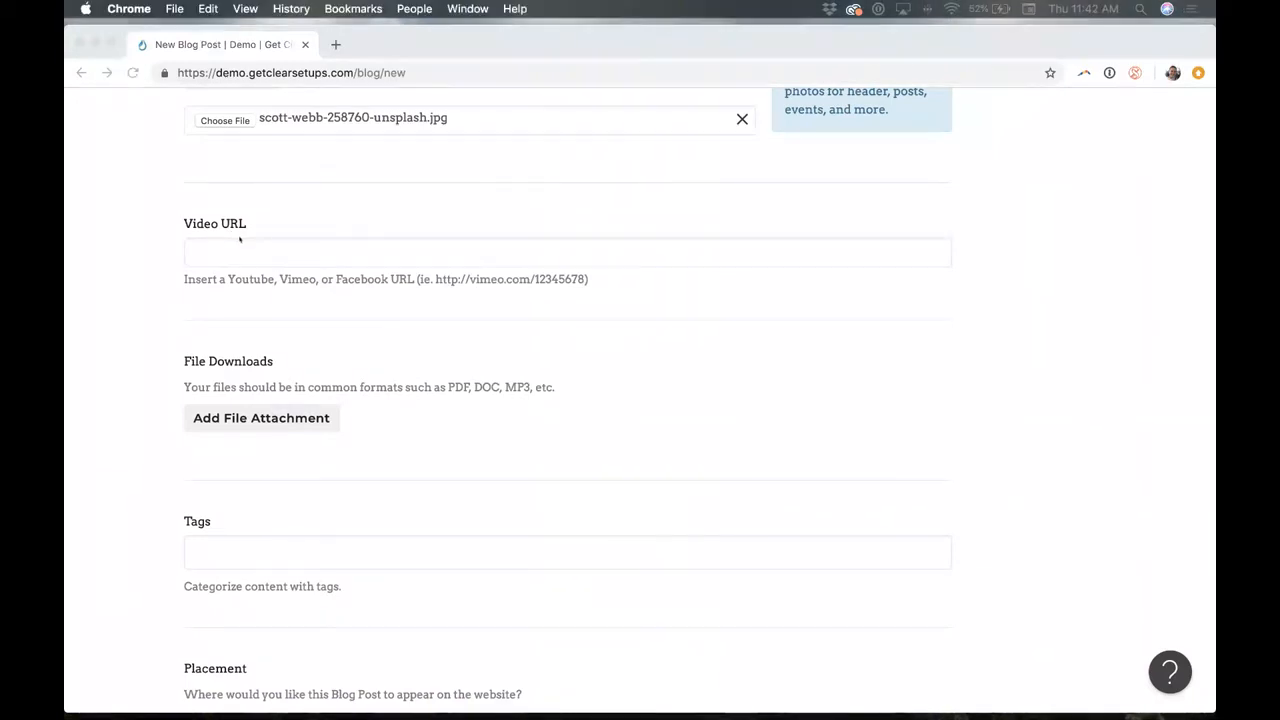
pyautogui.write('https://www.youtube.com/watch?v=fDBIrYcor9Q')
pyautogui.scroll(-5, 137, 294)
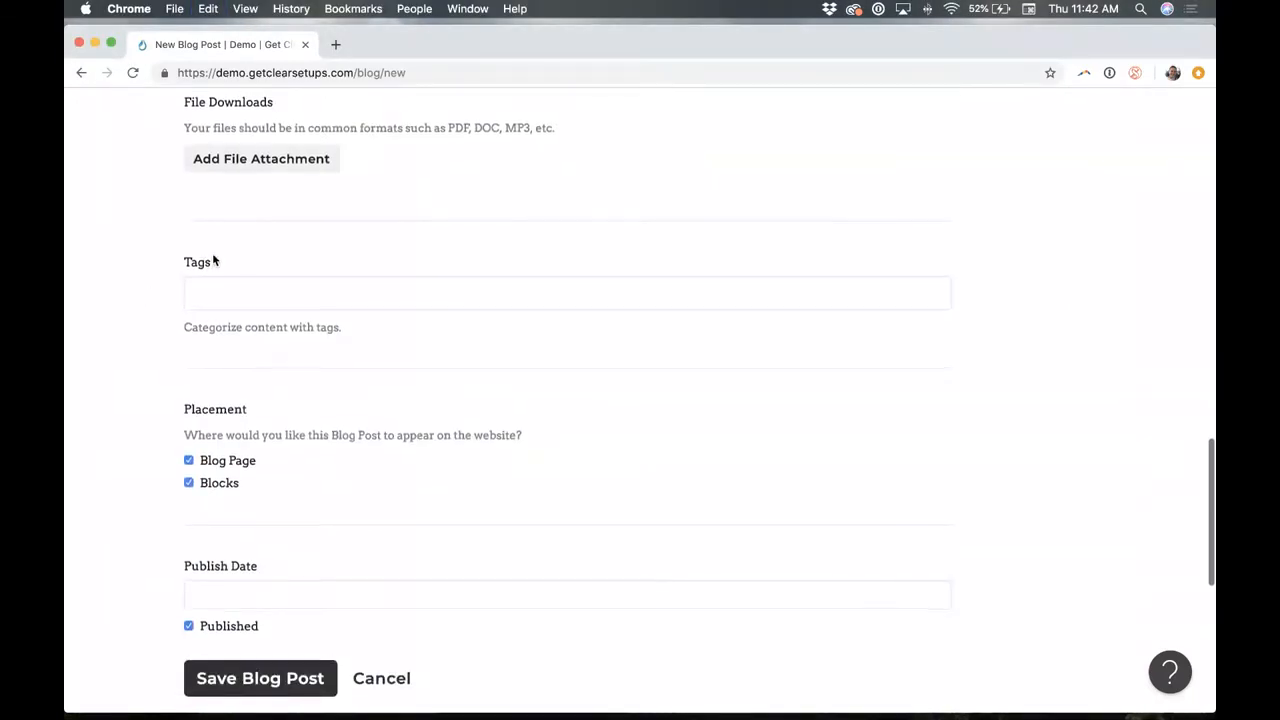
# Add the tags "business" and "category" to the blog post.
pyautogui.scroll(1, 213, 275)
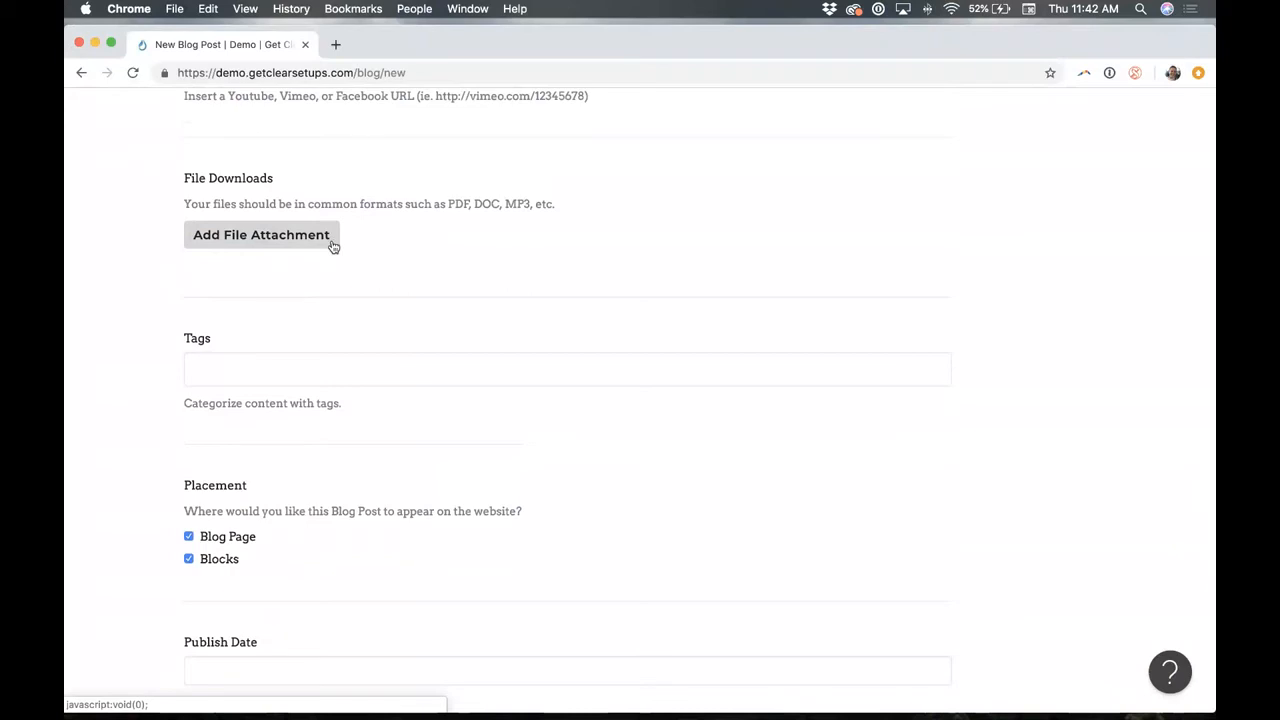
pyautogui.scroll(-1, 252, 350)
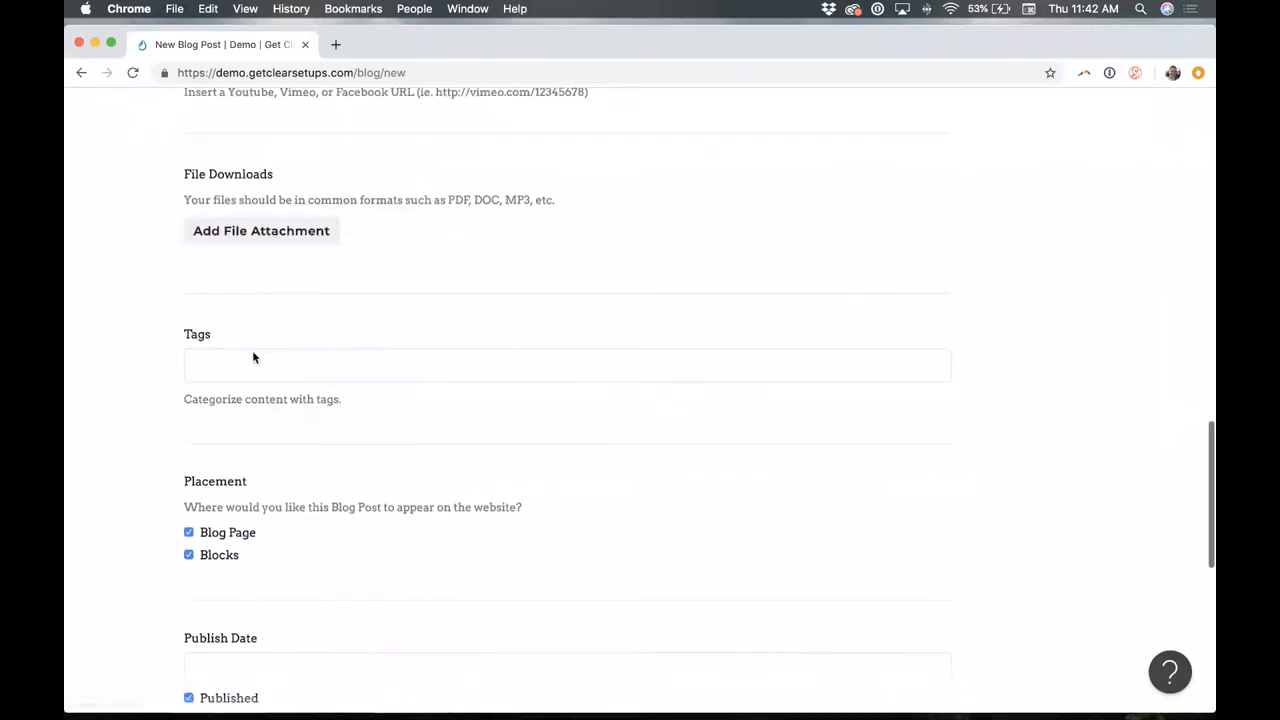
pyautogui.click(237, 313)
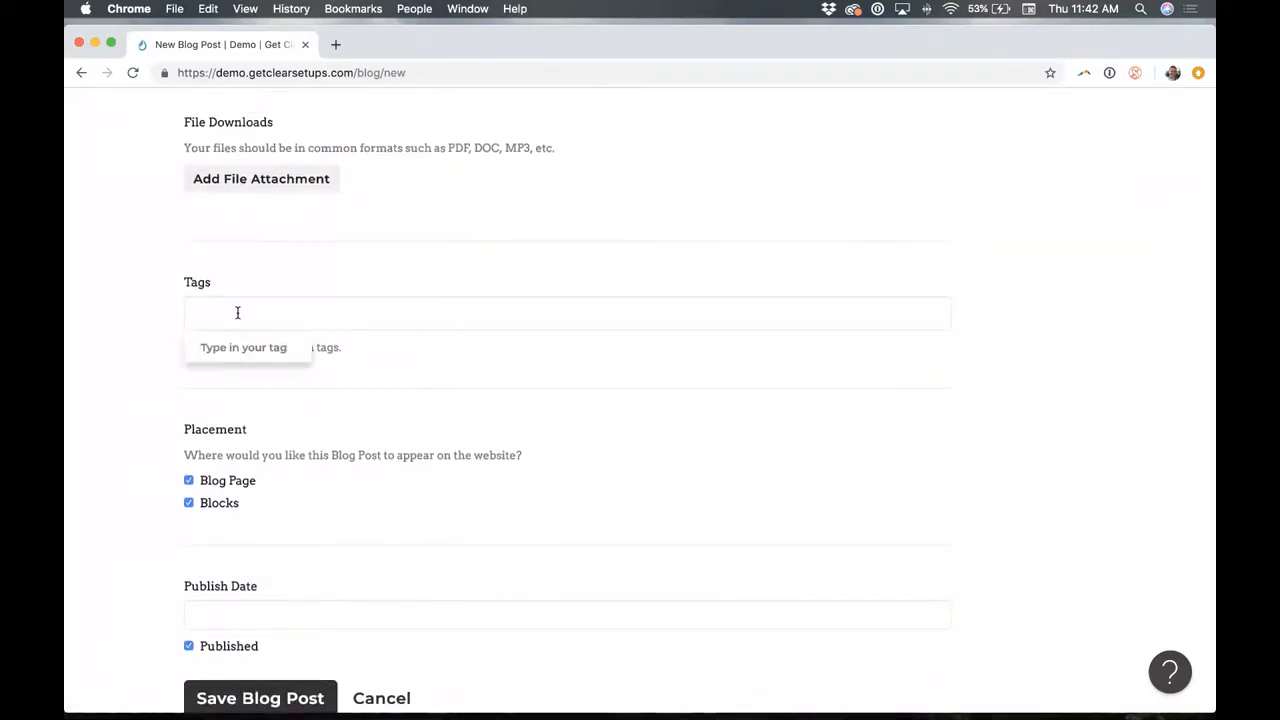
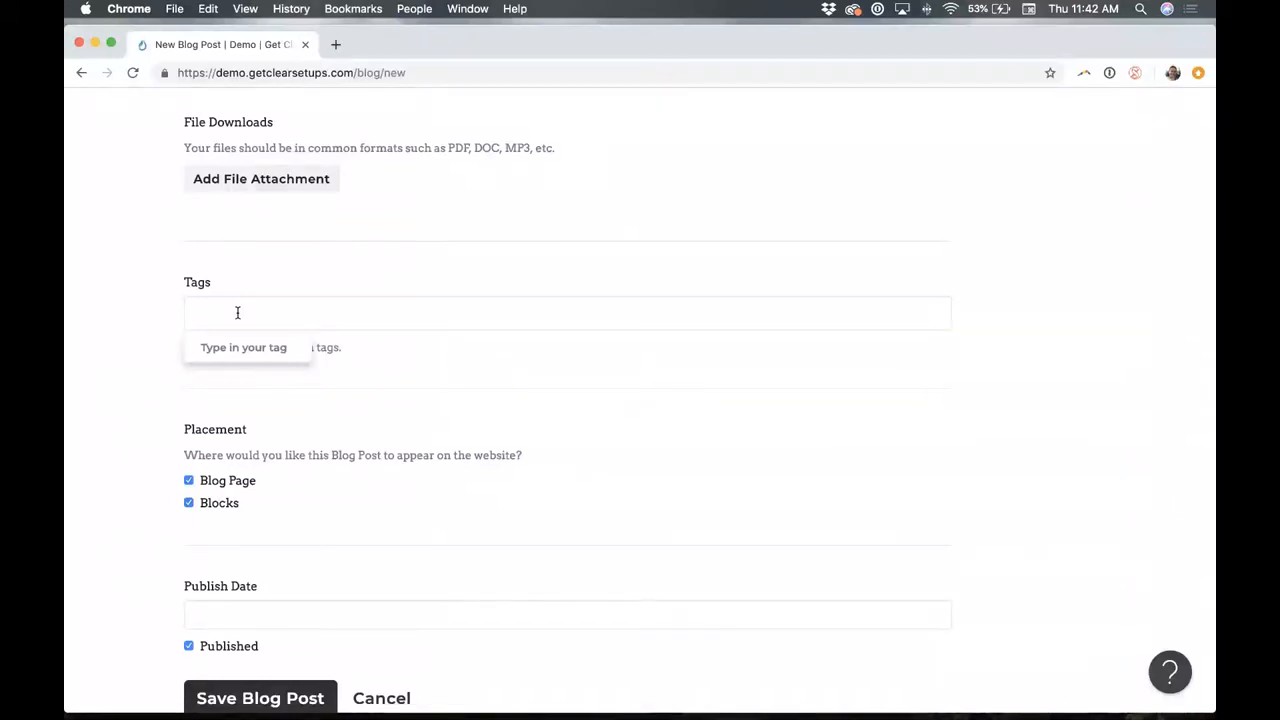
pyautogui.write('business cat')
pyautogui.press('BackSpace')
pyautogui.press('BackSpace')
pyautogui.press('BackSpace')
pyautogui.press('BackSpace')
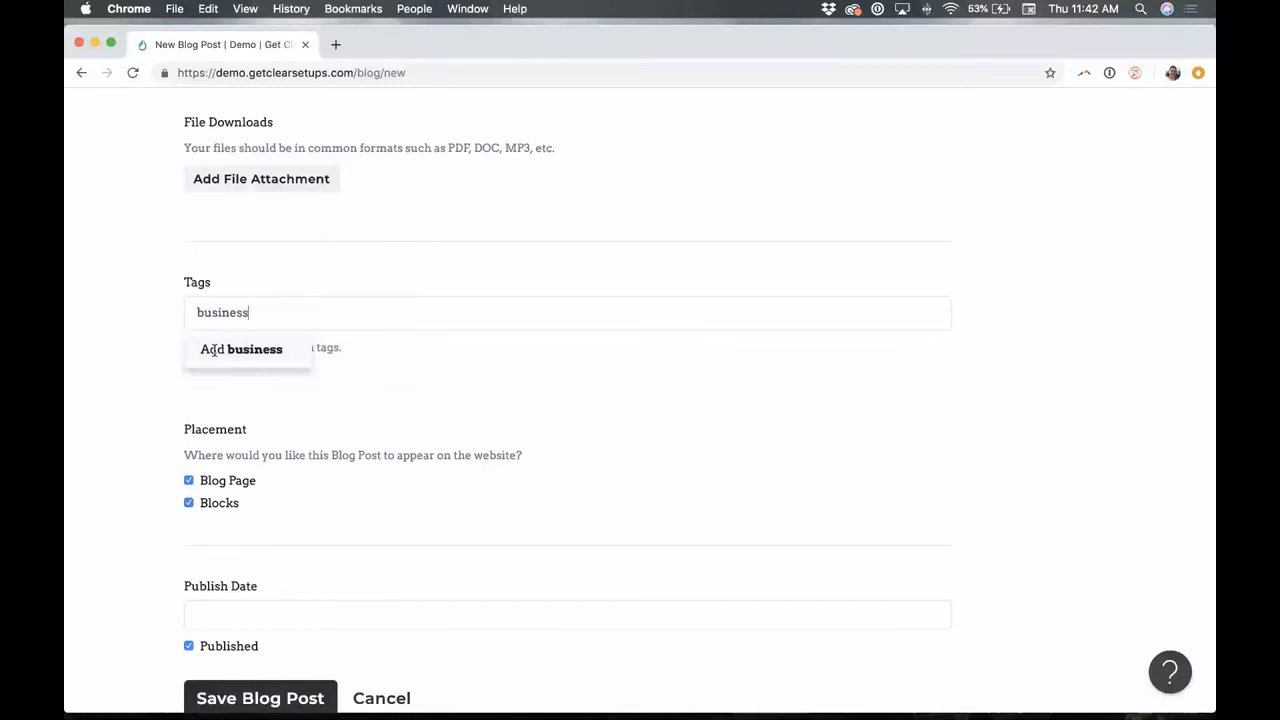
pyautogui.press('Return')
pyautogui.write('category')
pyautogui.press('Return')
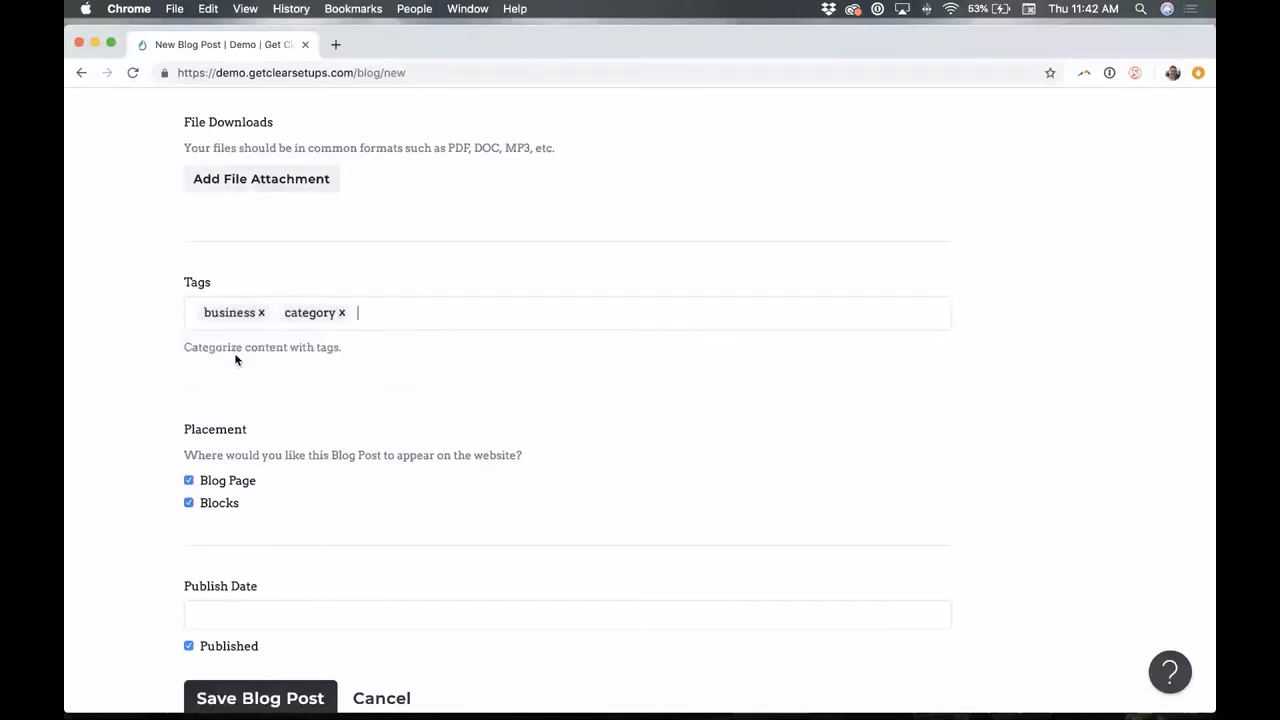
# Add the tag "sample" and a first name as another tag, and save the blog post.
pyautogui.write('sample')
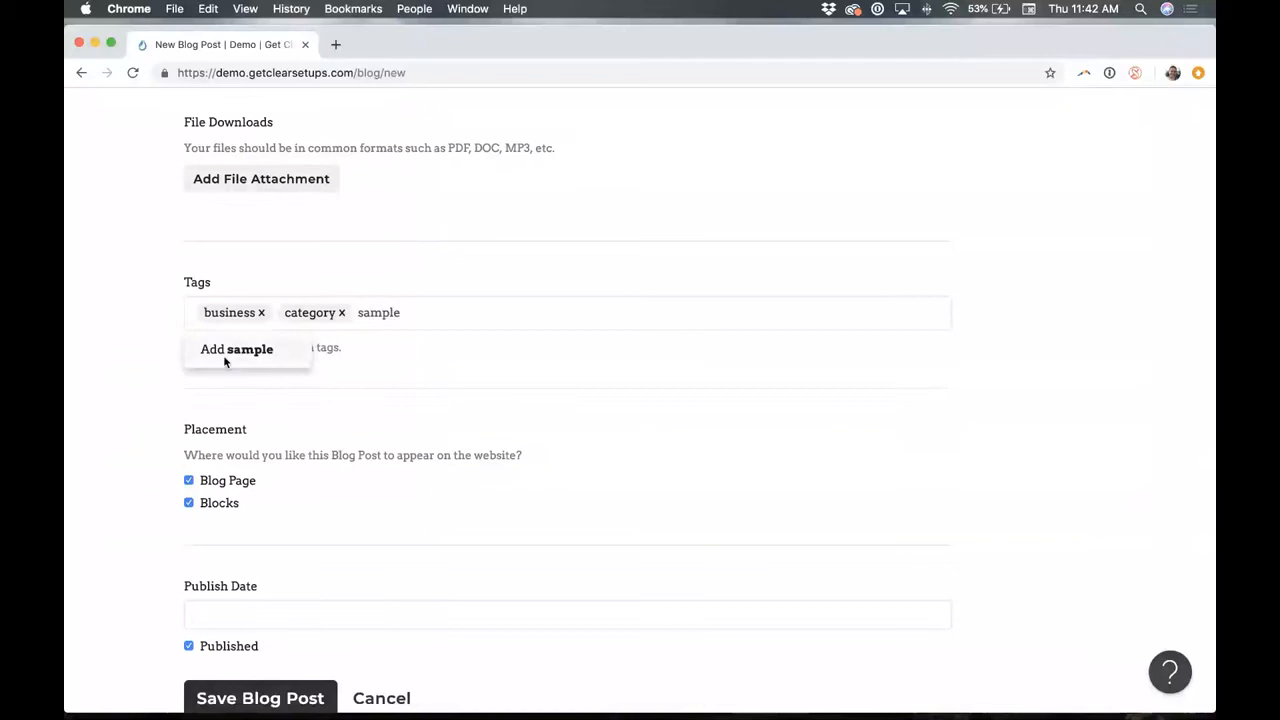
pyautogui.click(224, 357)
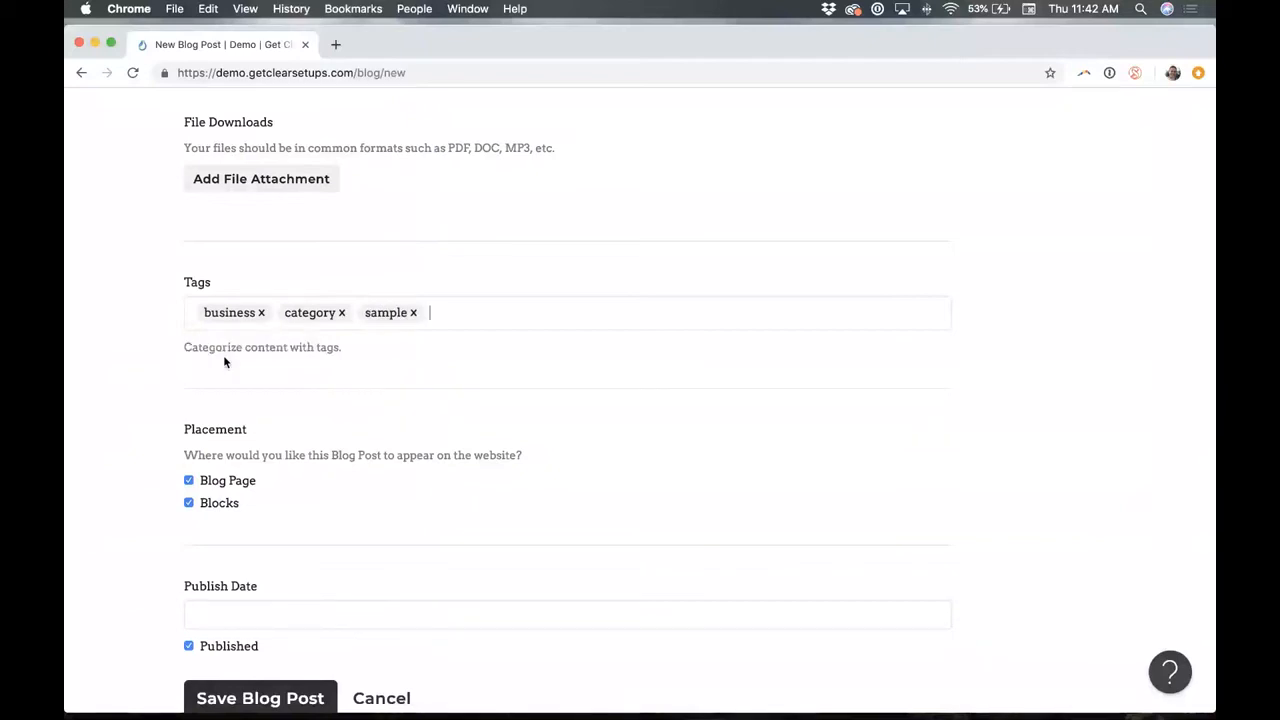
pyautogui.write('jon')
pyautogui.click(207, 355)
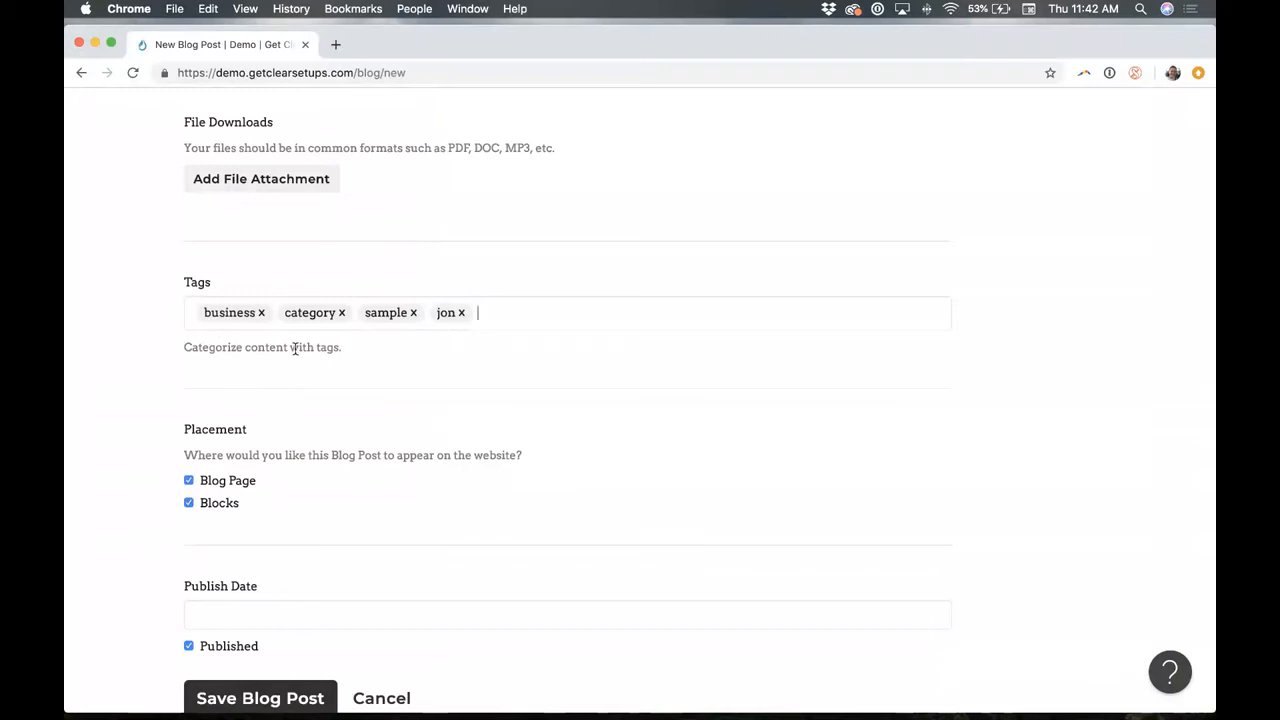
pyautogui.scroll(-3, 270, 425)
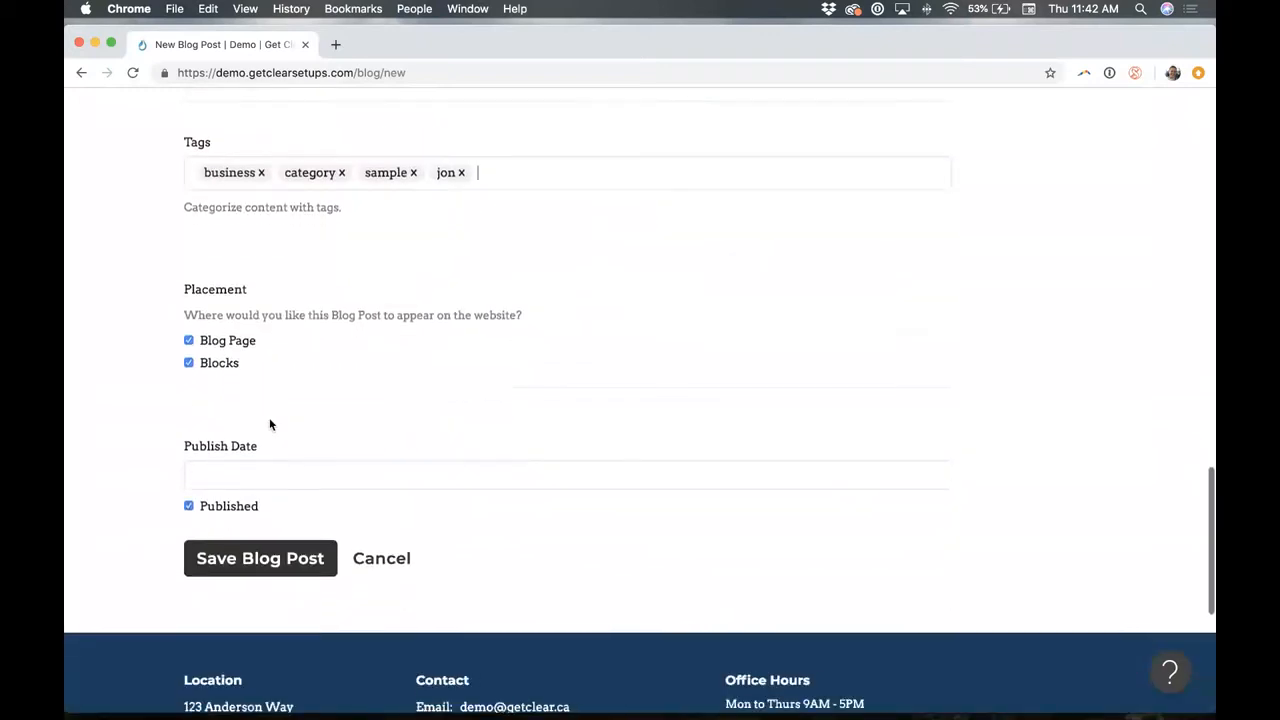
pyautogui.click(271, 563)
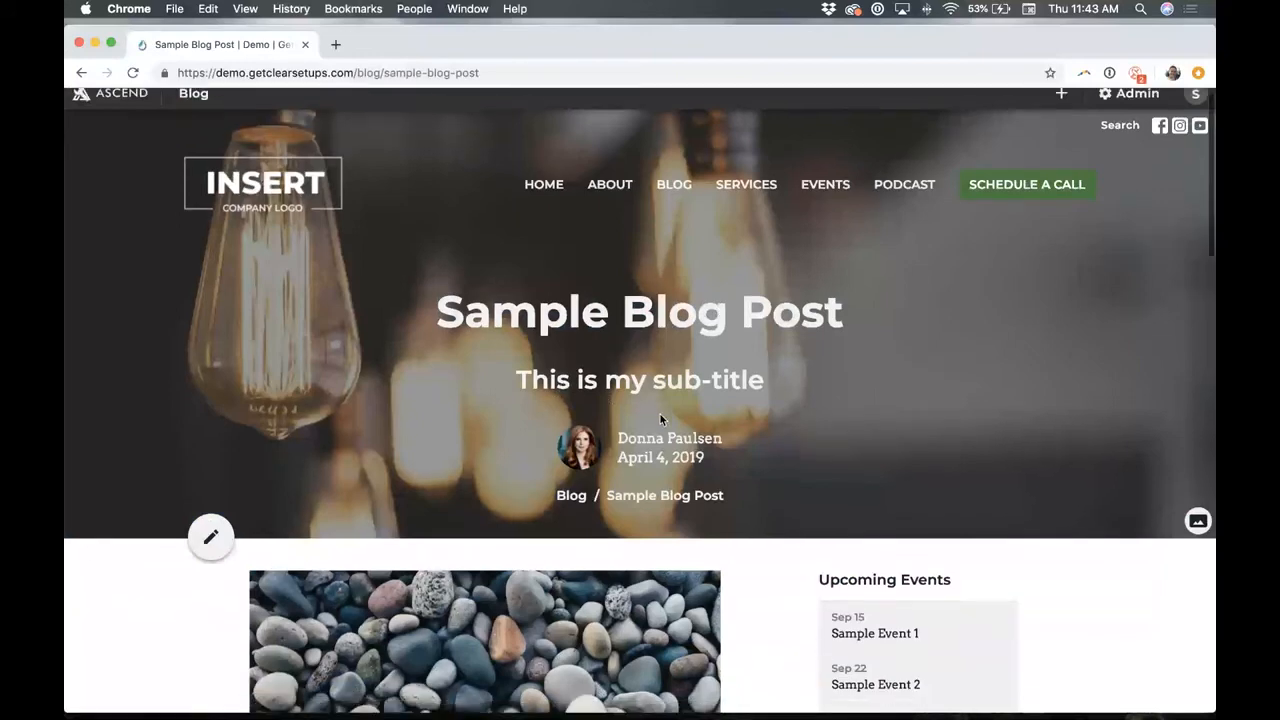
# Review the published Sample Blog Post, examining its header, image, body text, headline, video and tags.
pyautogui.scroll(-2, 660, 420)
pyautogui.scroll(-8, 660, 419)
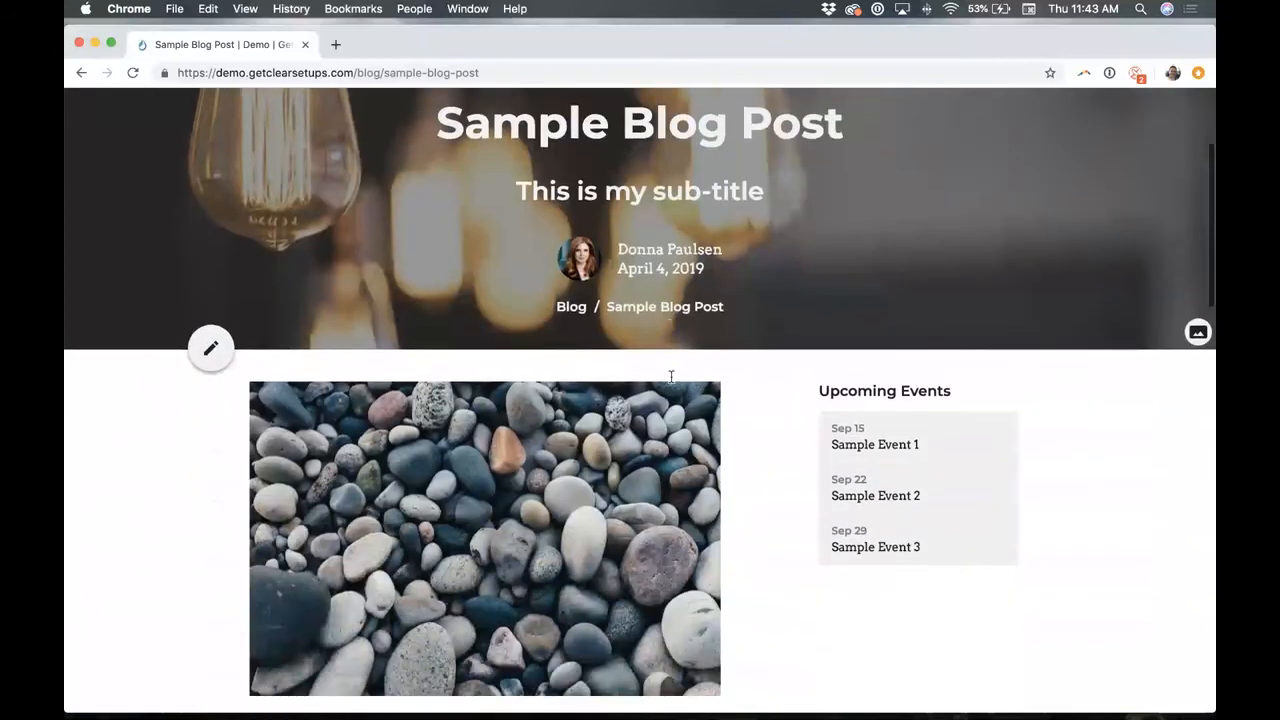
pyautogui.scroll(-9, 502, 405)
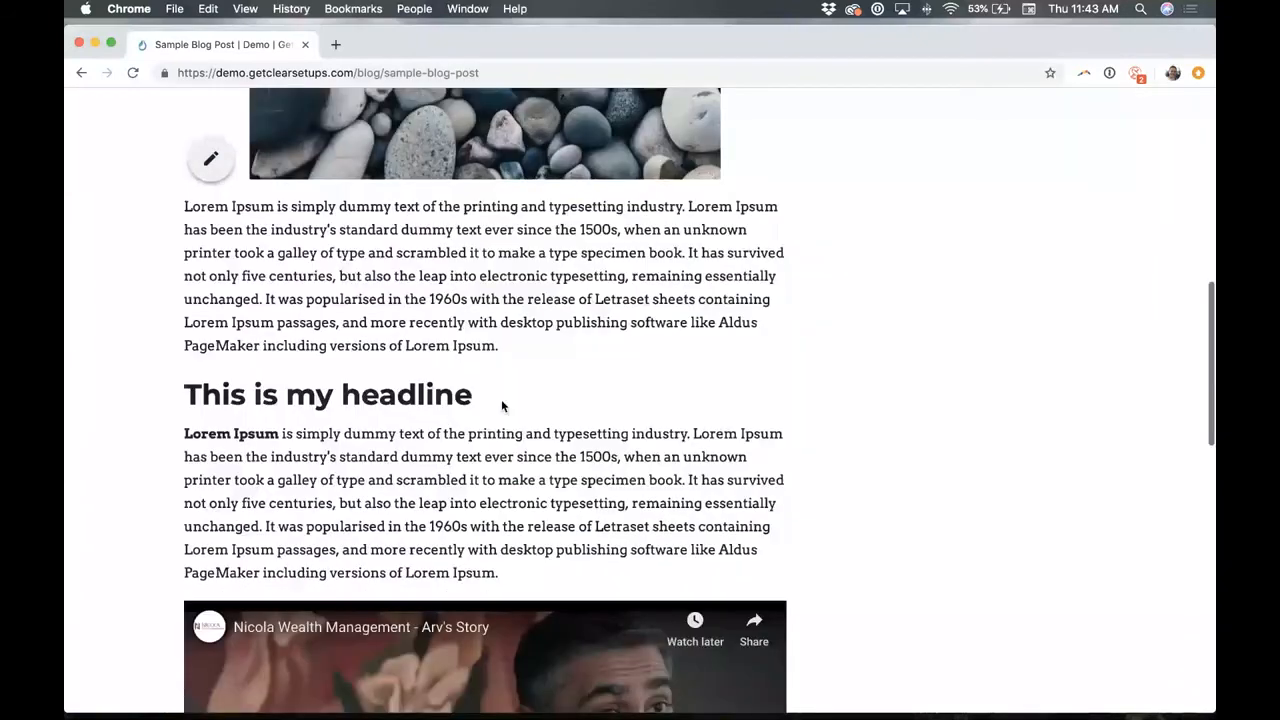
pyautogui.scroll(-7, 502, 404)
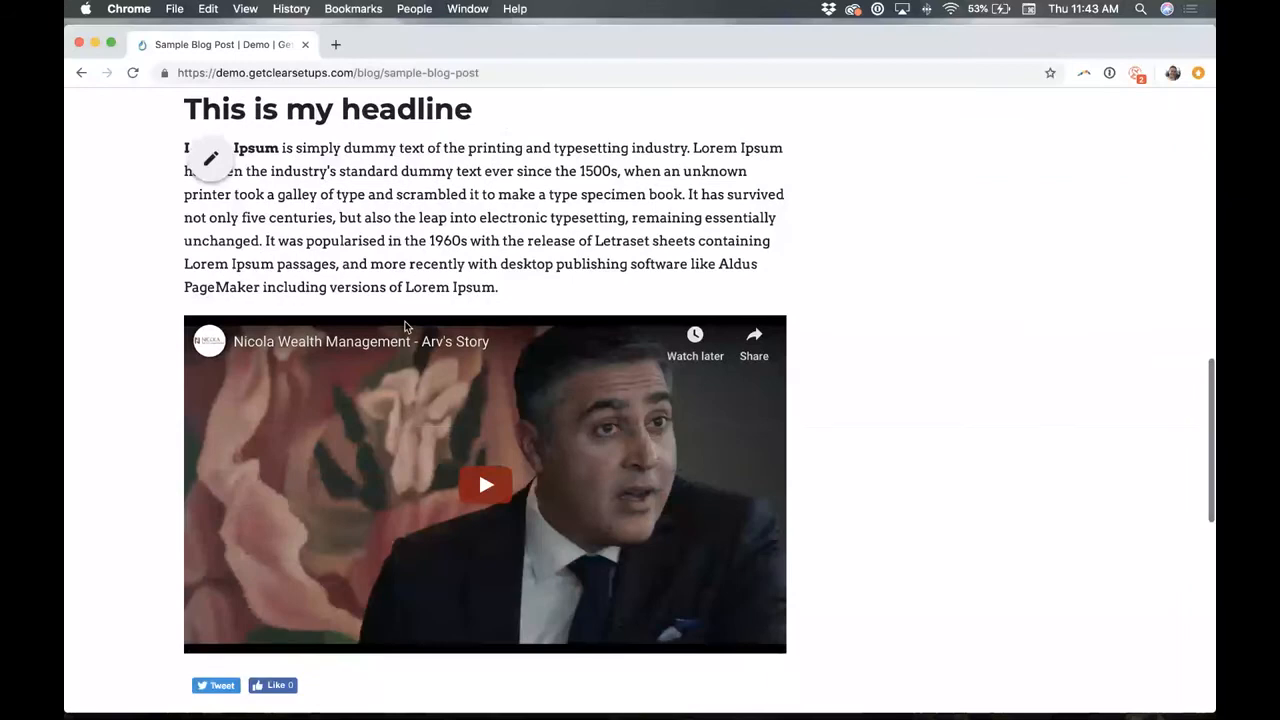
pyautogui.scroll(-1, 621, 452)
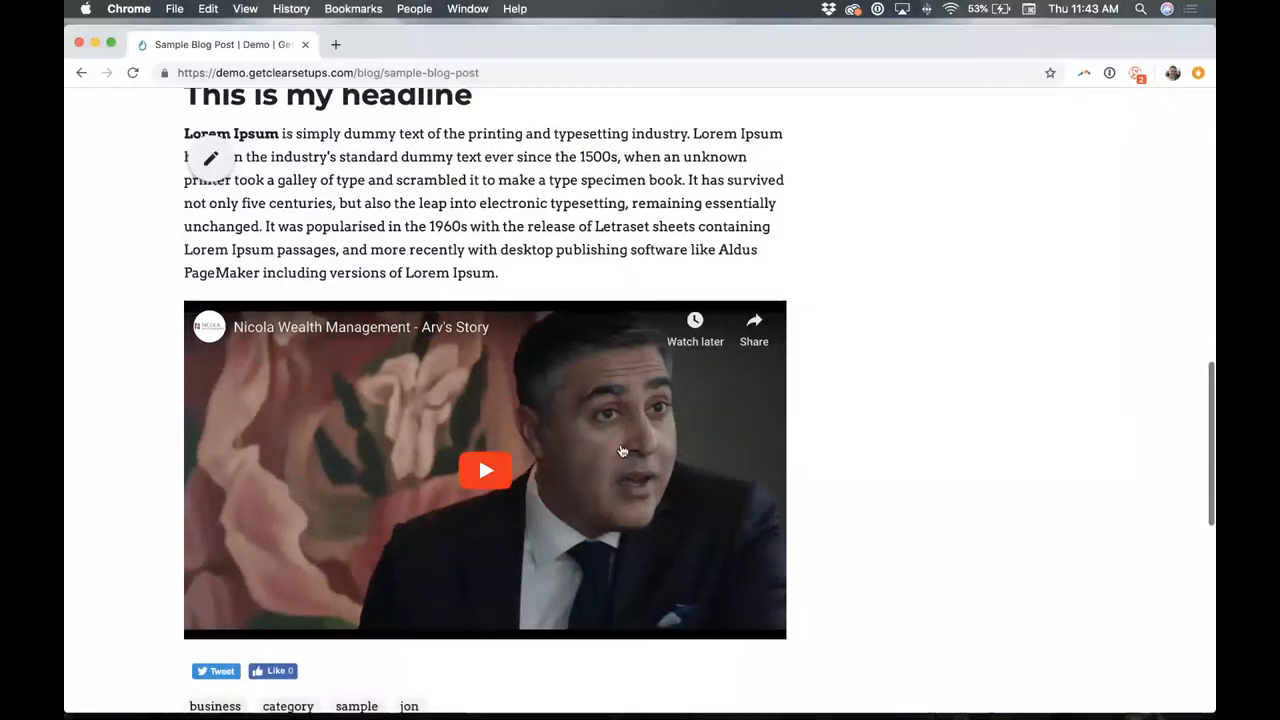
pyautogui.scroll(11, 621, 452)
pyautogui.scroll(10, 621, 452)
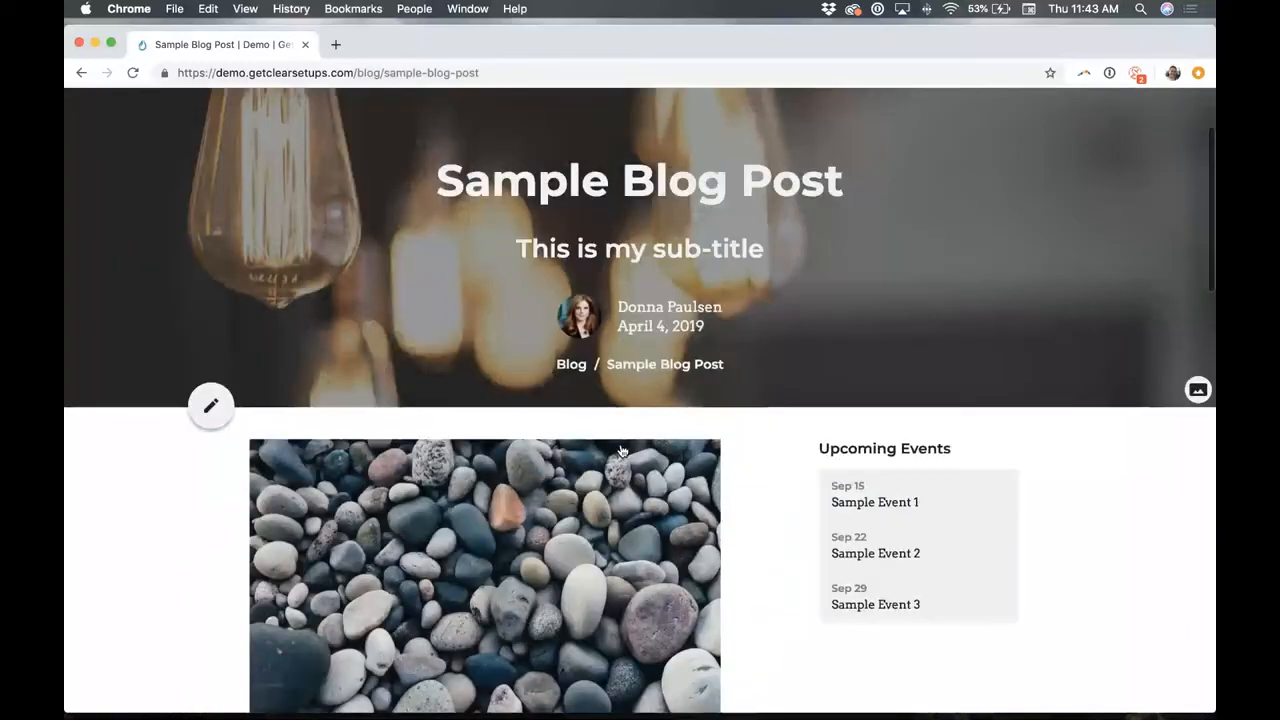
pyautogui.scroll(4, 621, 452)
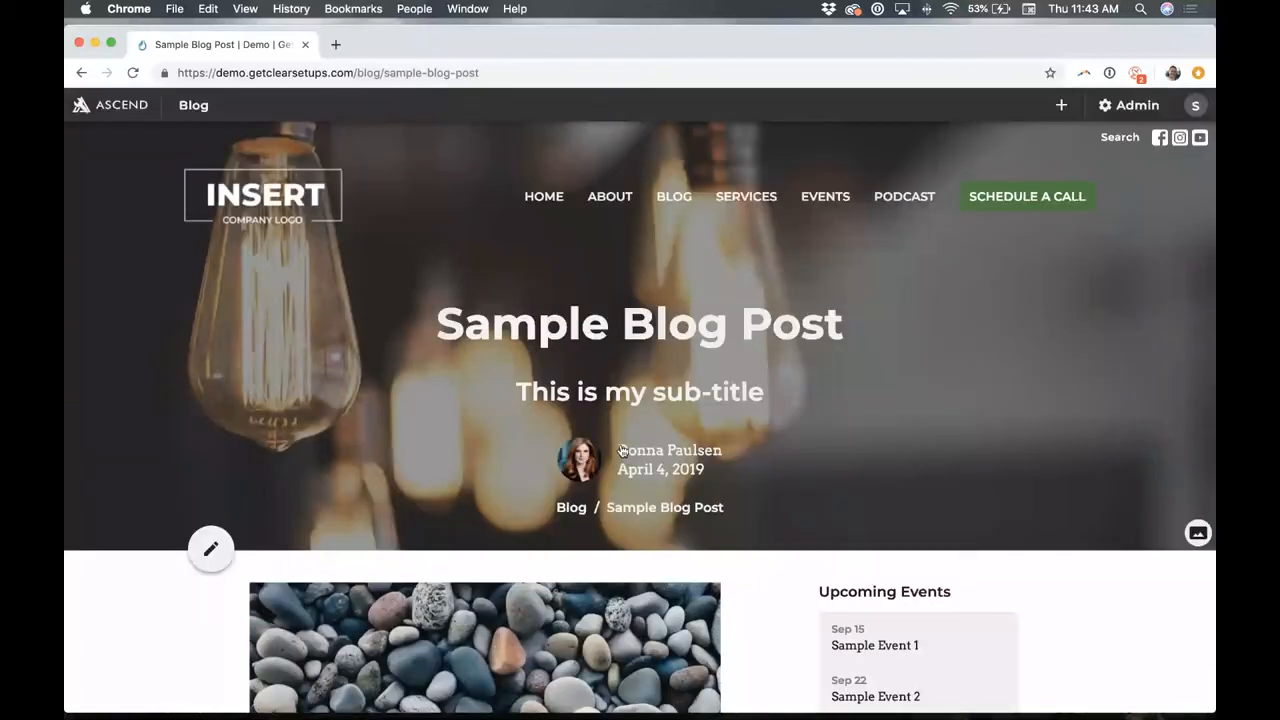
pyautogui.scroll(-6, 621, 450)
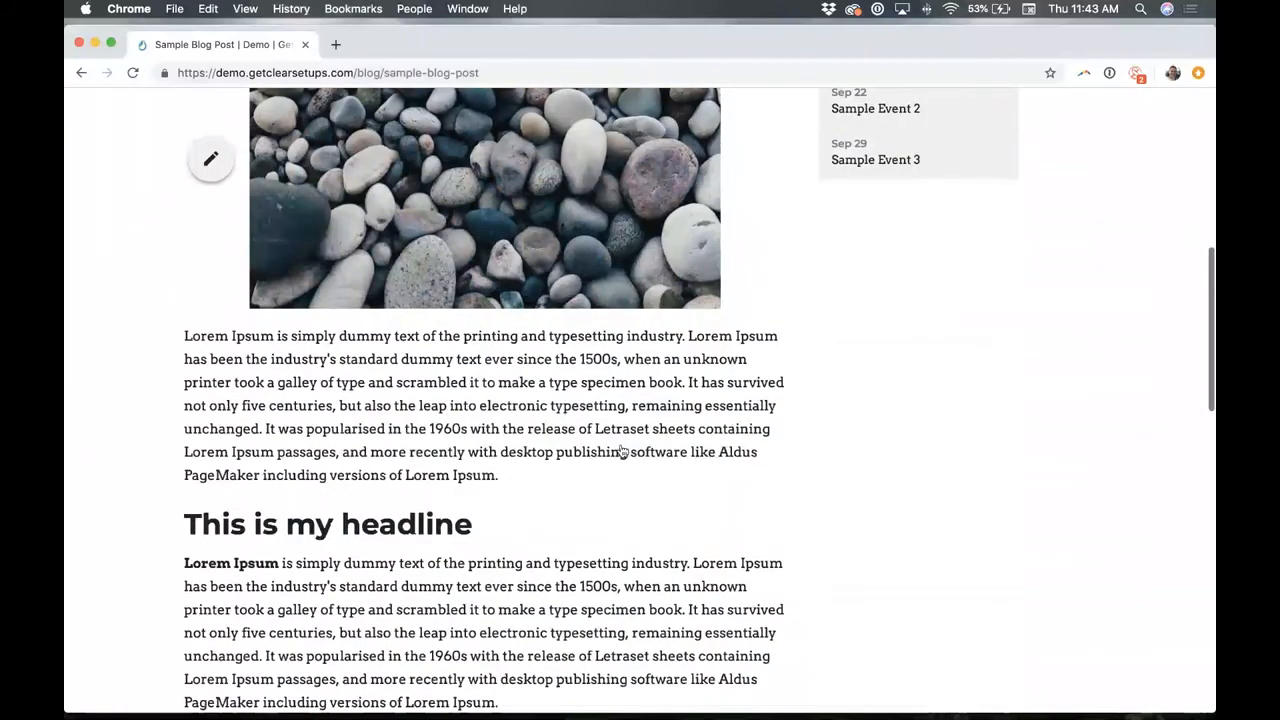
pyautogui.scroll(-10, 621, 450)
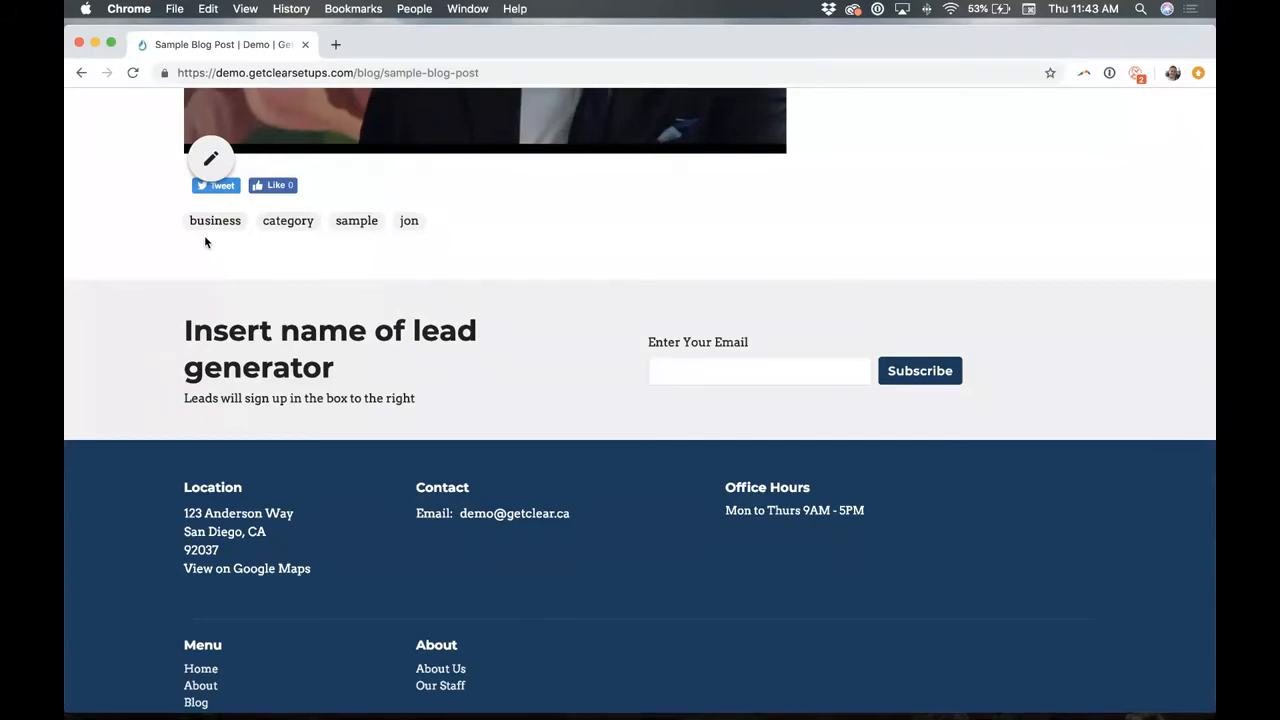
pyautogui.scroll(10, 205, 241)
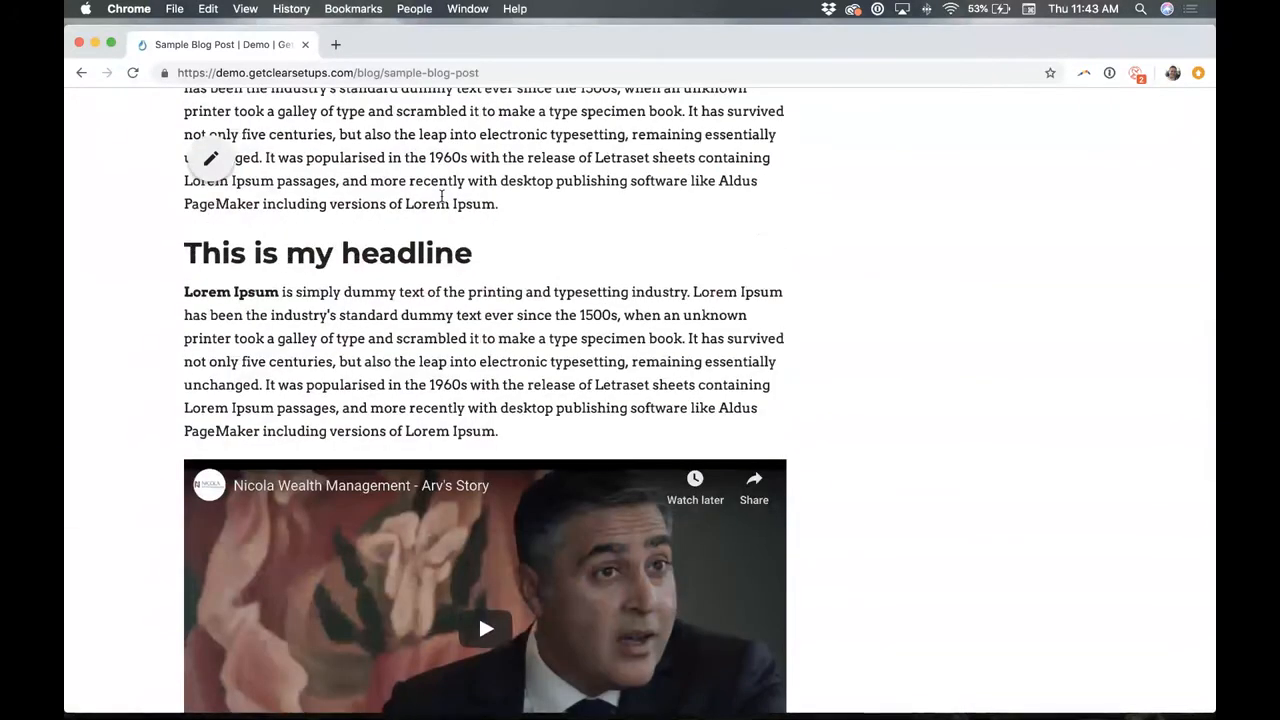
pyautogui.scroll(5, 441, 196)
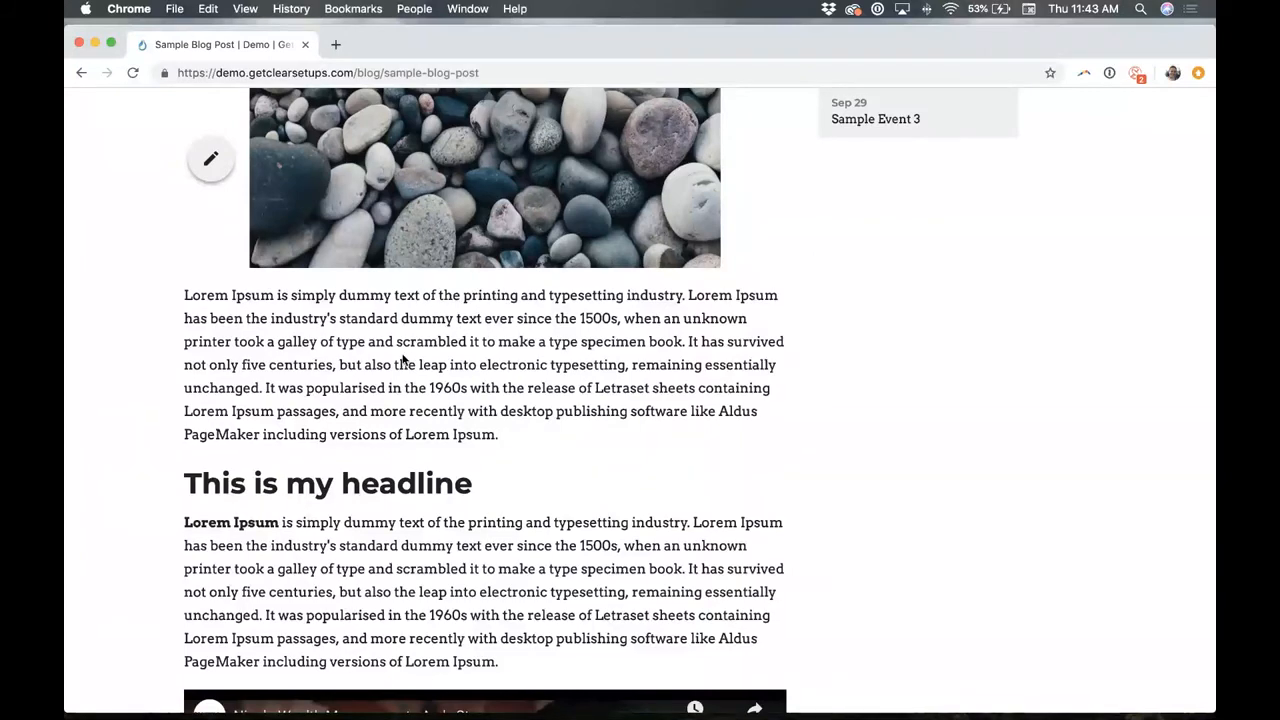
pyautogui.scroll(-10, 402, 360)
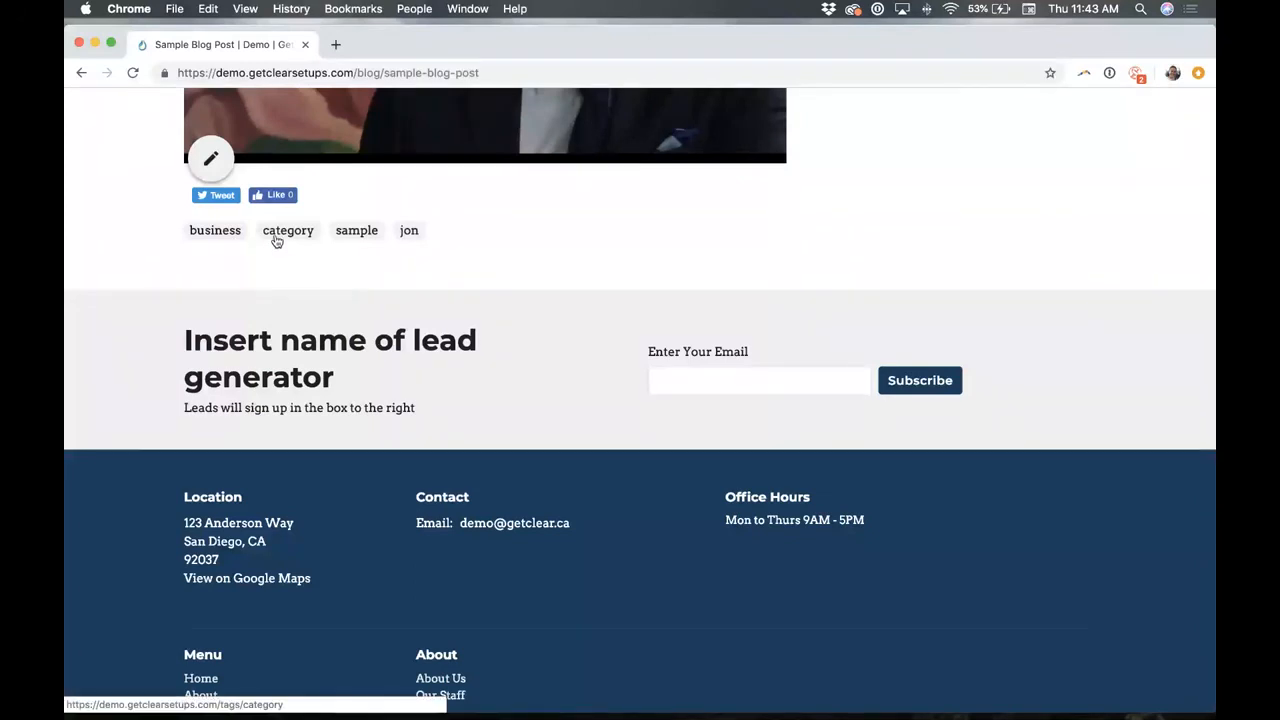
pyautogui.scroll(3, 290, 260)
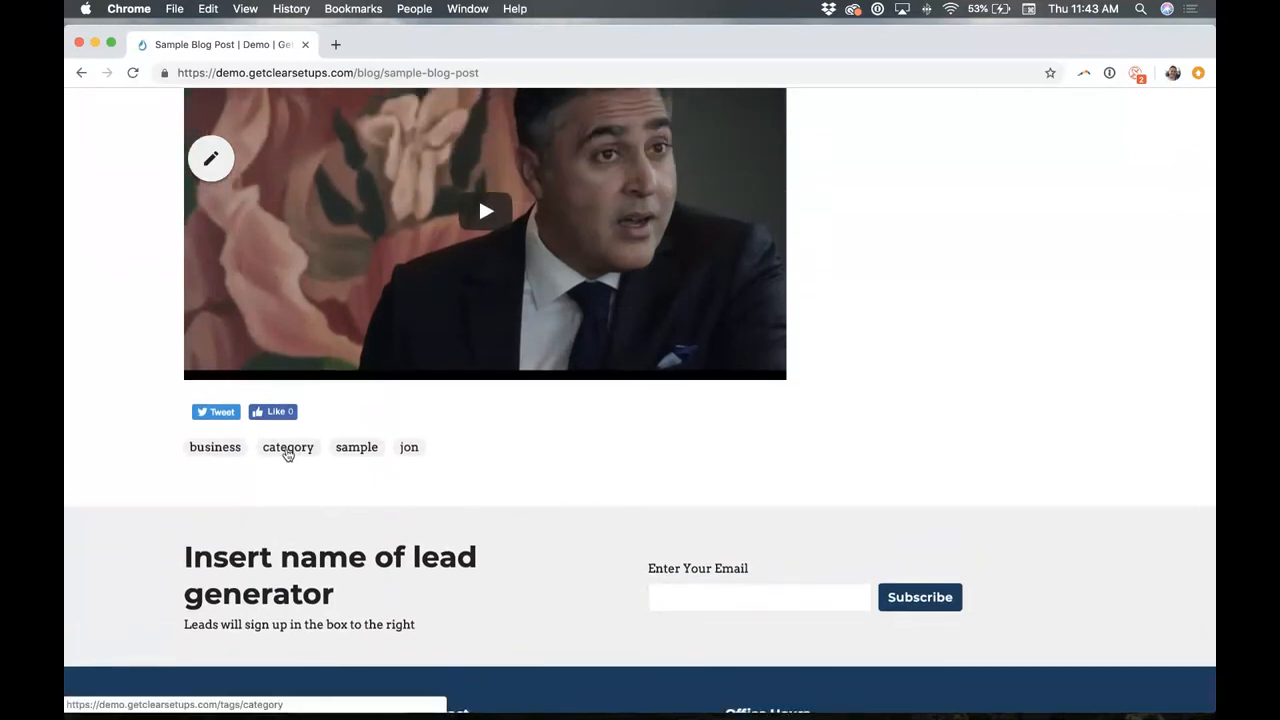
# View the page of content tagged "category" and return to the Sample Blog Post.
pyautogui.click(288, 453)
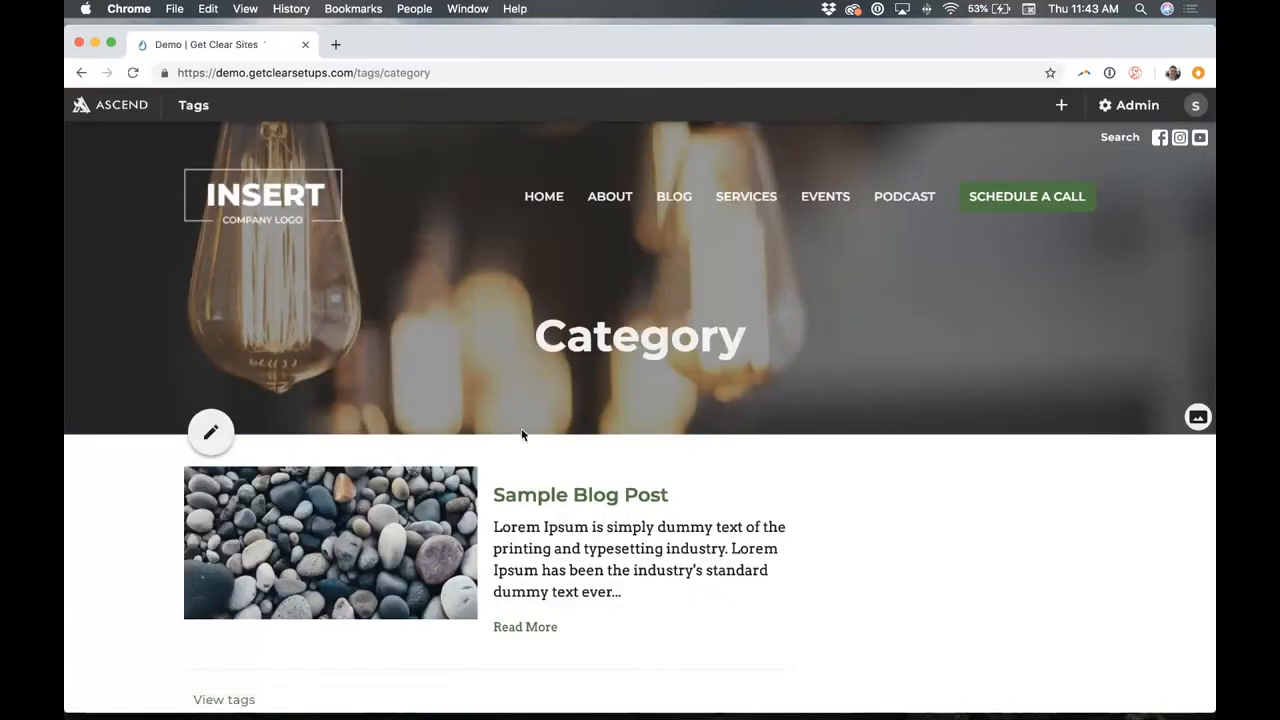
pyautogui.scroll(-1, 521, 433)
pyautogui.scroll(-2, 519, 433)
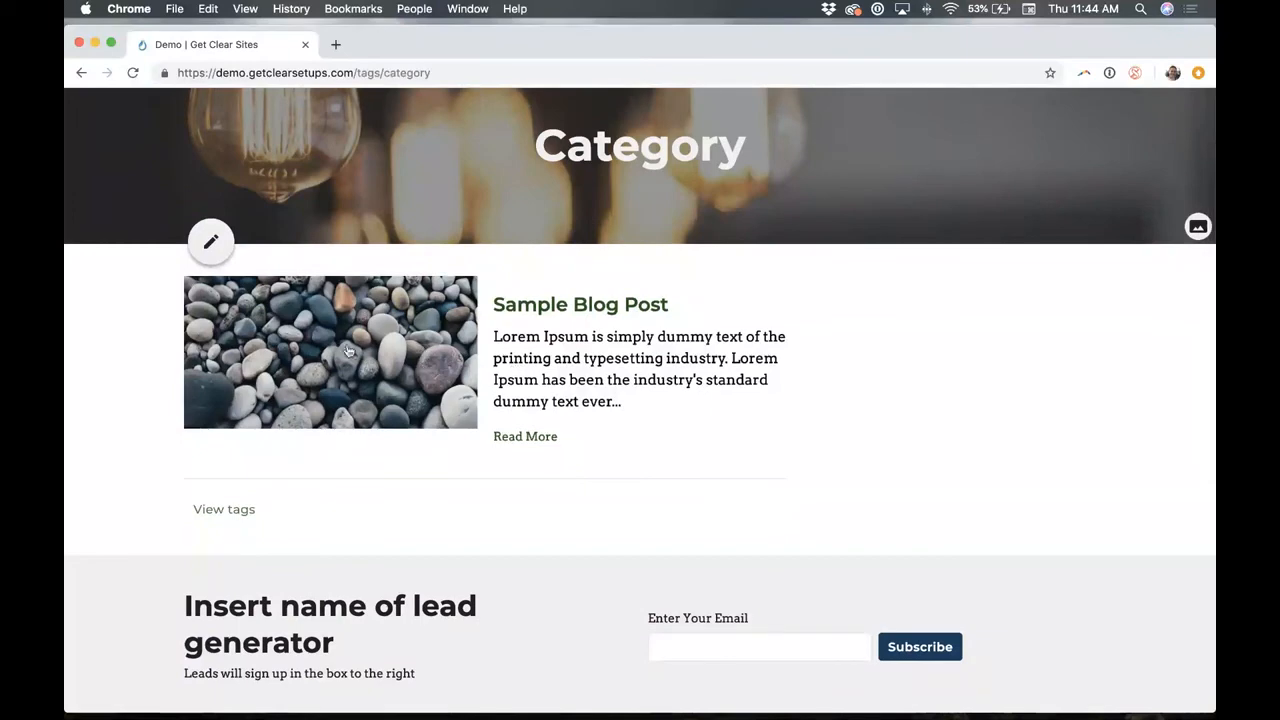
pyautogui.scroll(-4, 405, 457)
pyautogui.scroll(5, 402, 457)
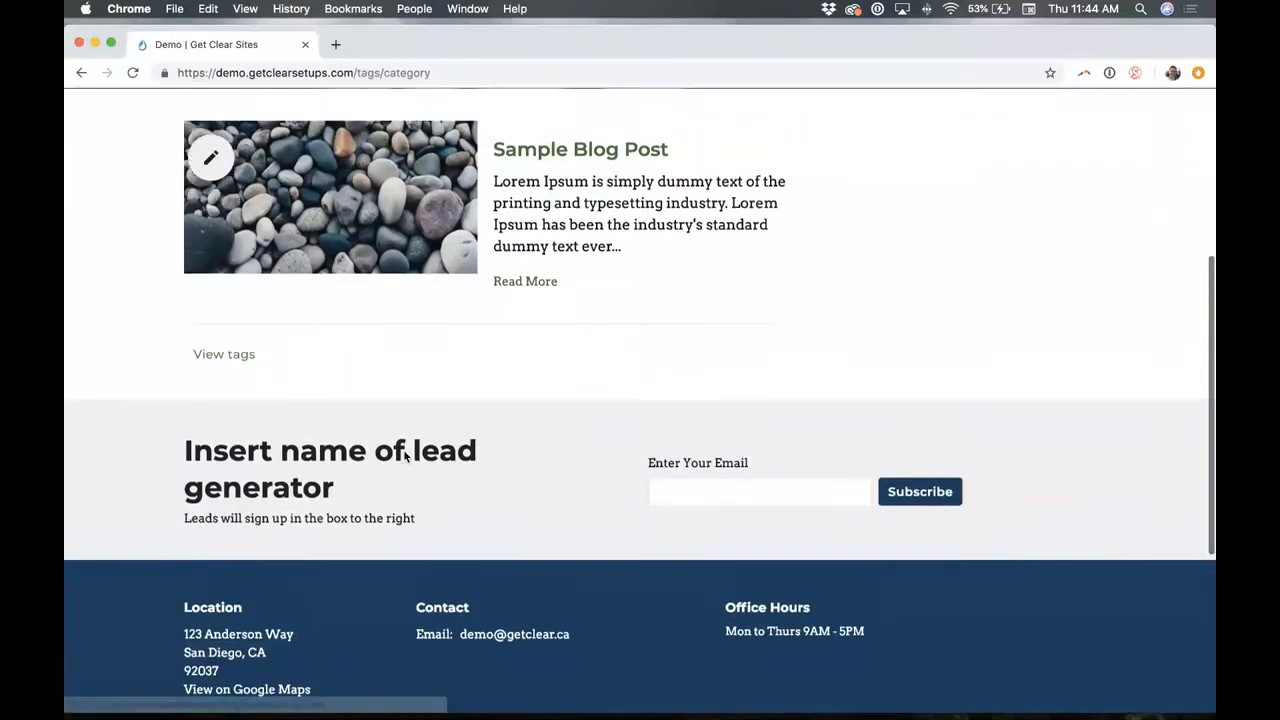
pyautogui.scroll(2, 404, 451)
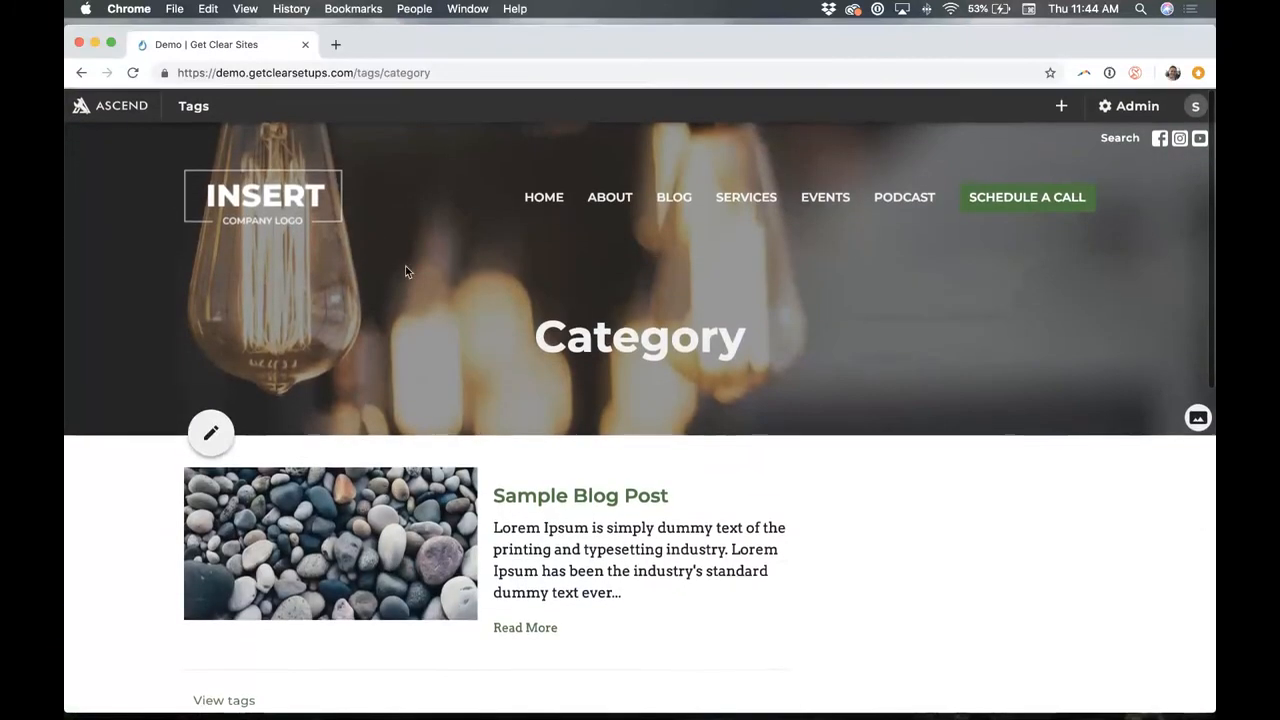
pyautogui.click(332, 548)
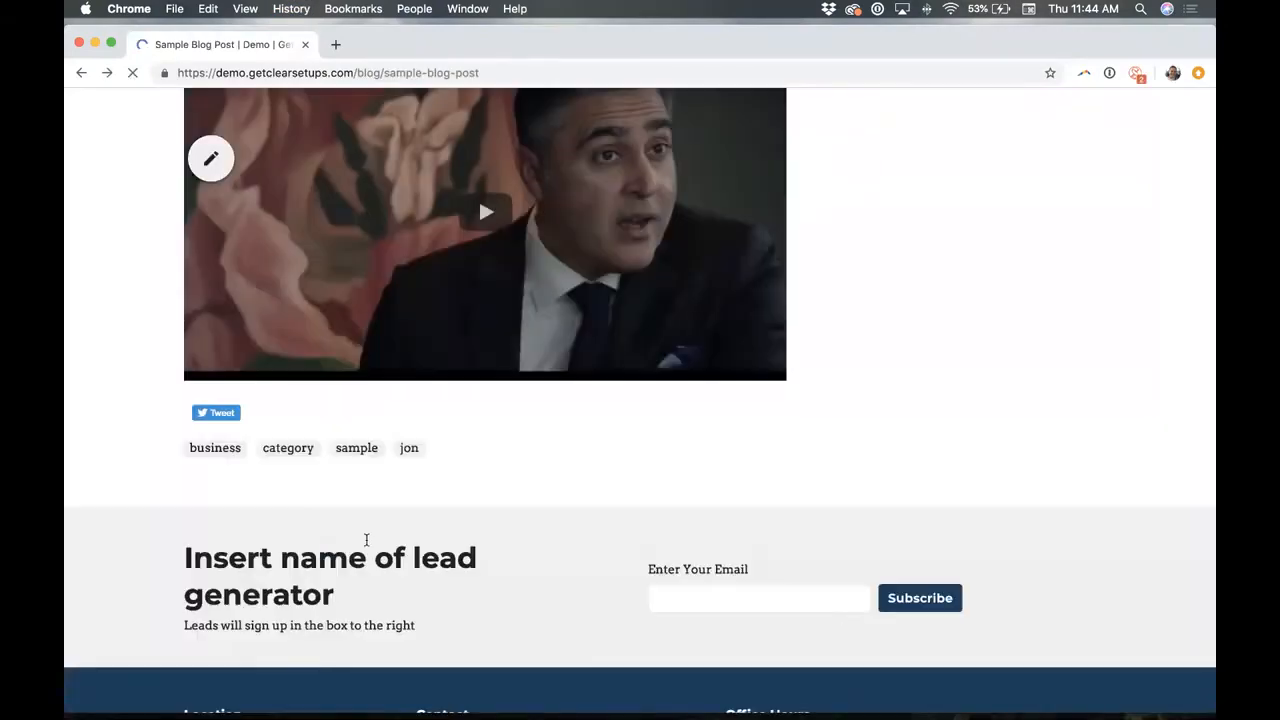
pyautogui.scroll(15, 402, 545)
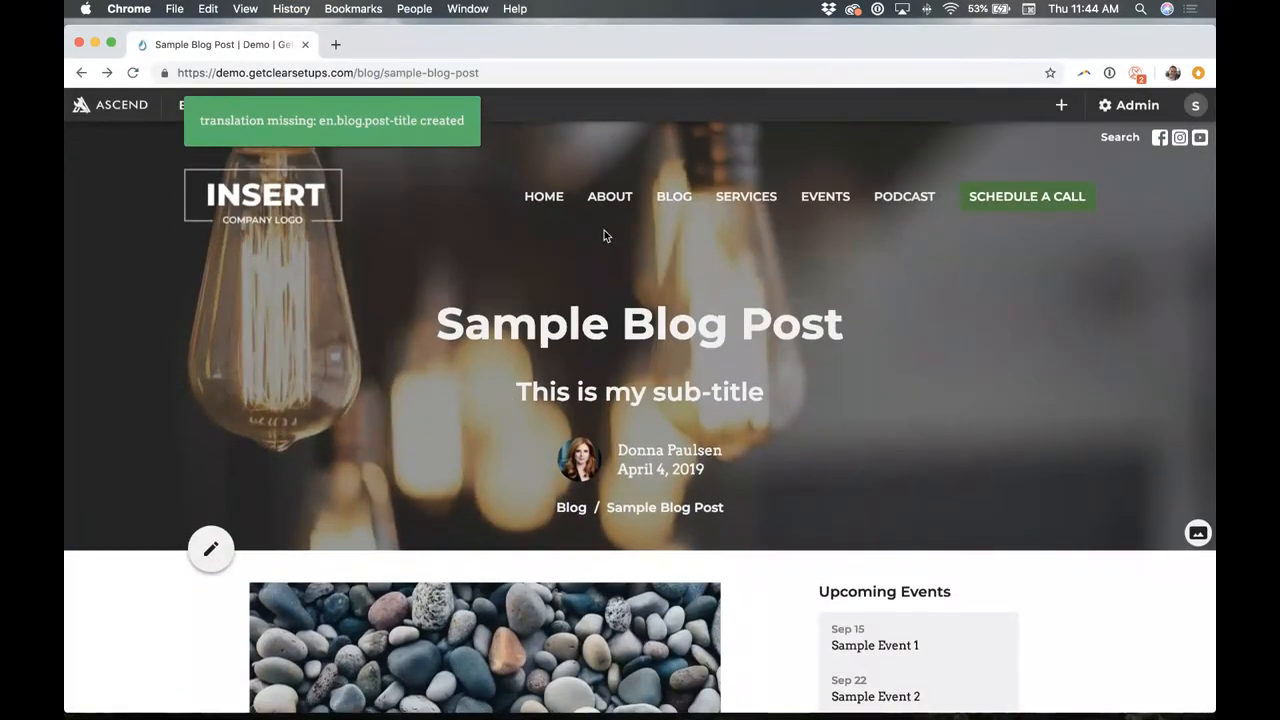
# Go to the site's About page and start adding a new block to it.
pyautogui.click(607, 200)
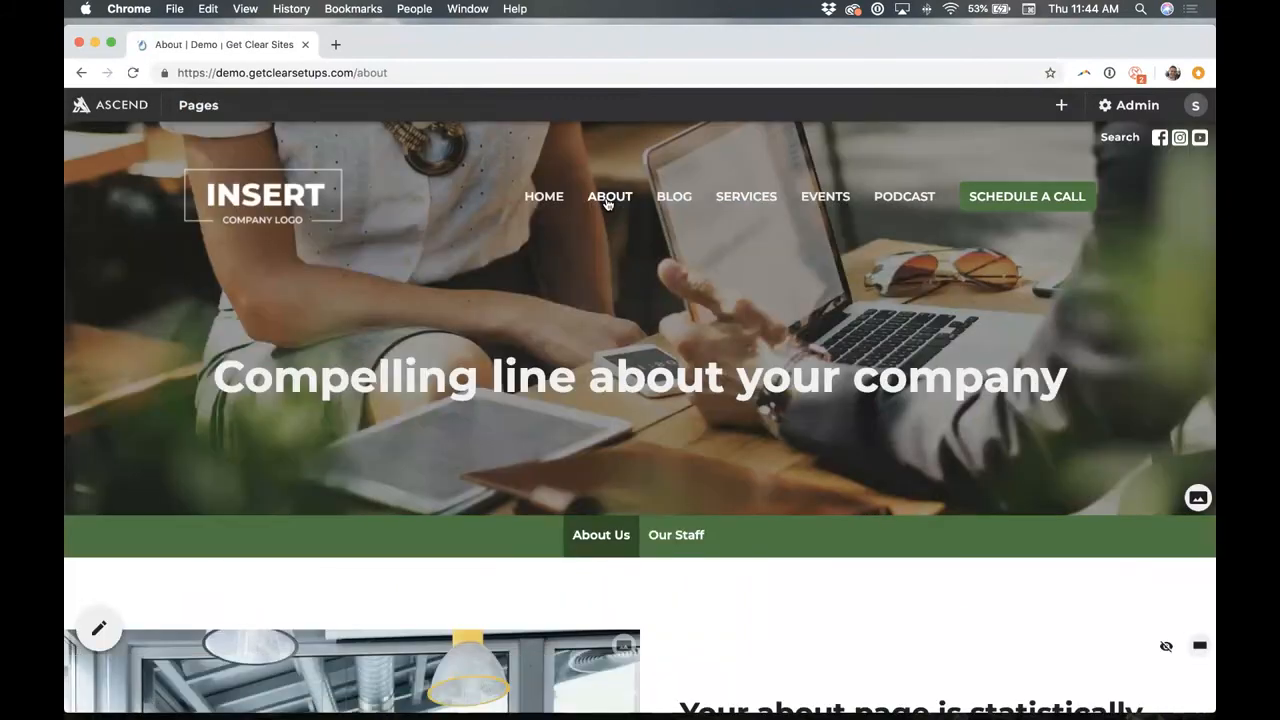
pyautogui.scroll(-5, 606, 257)
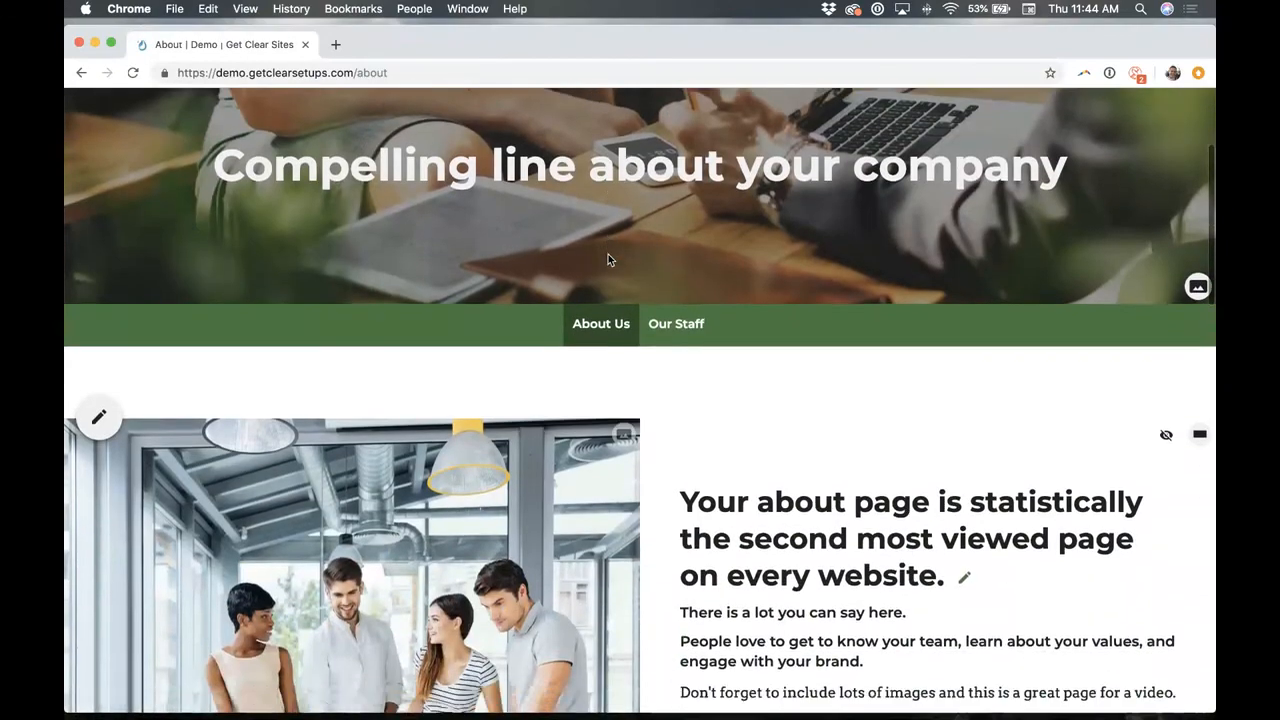
pyautogui.scroll(-3, 349, 186)
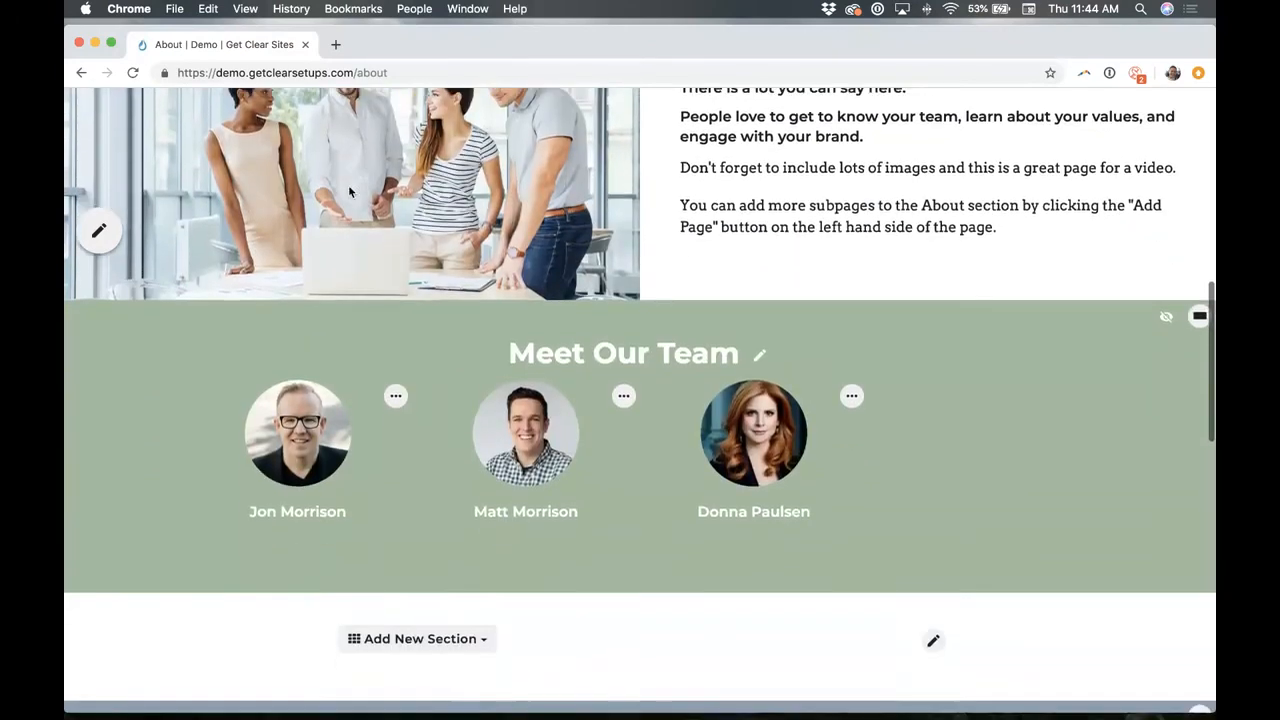
pyautogui.click(99, 230)
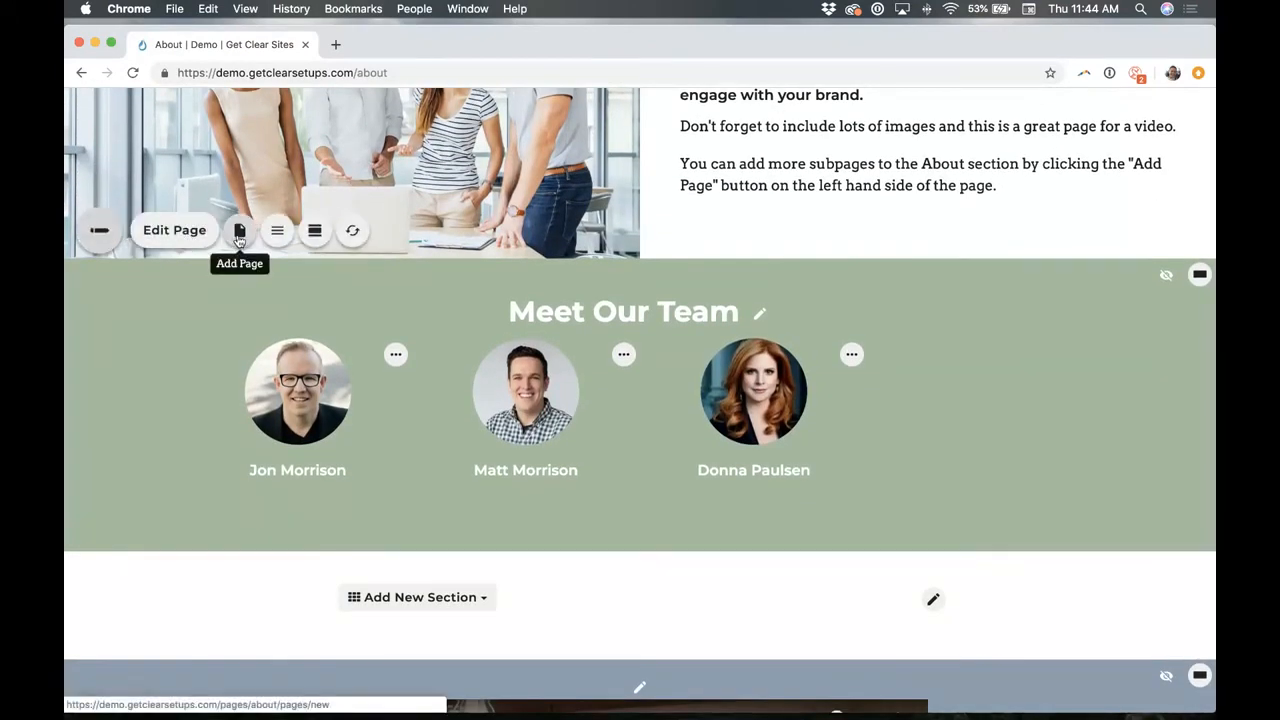
pyautogui.click(314, 232)
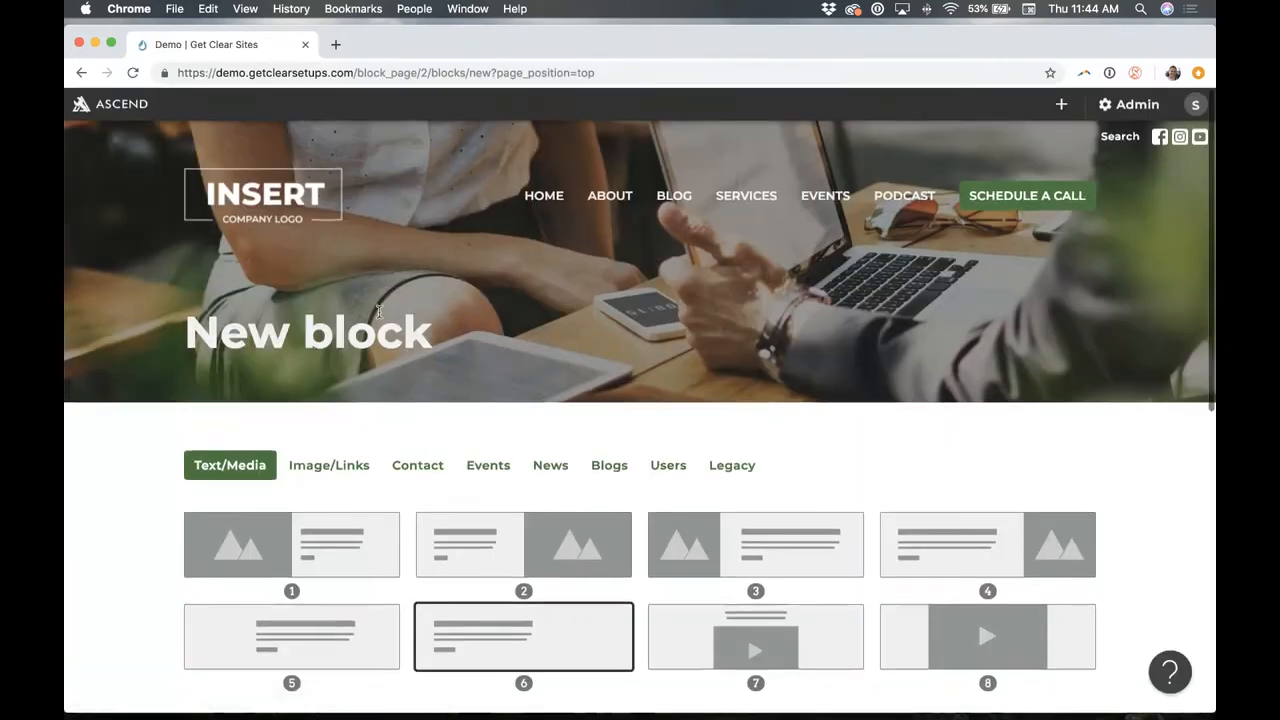
# Create a new About page block using Text/Media layout 7, the centred video with heading text.
pyautogui.scroll(-4, 380, 312)
pyautogui.click(788, 353)
pyautogui.click(970, 362)
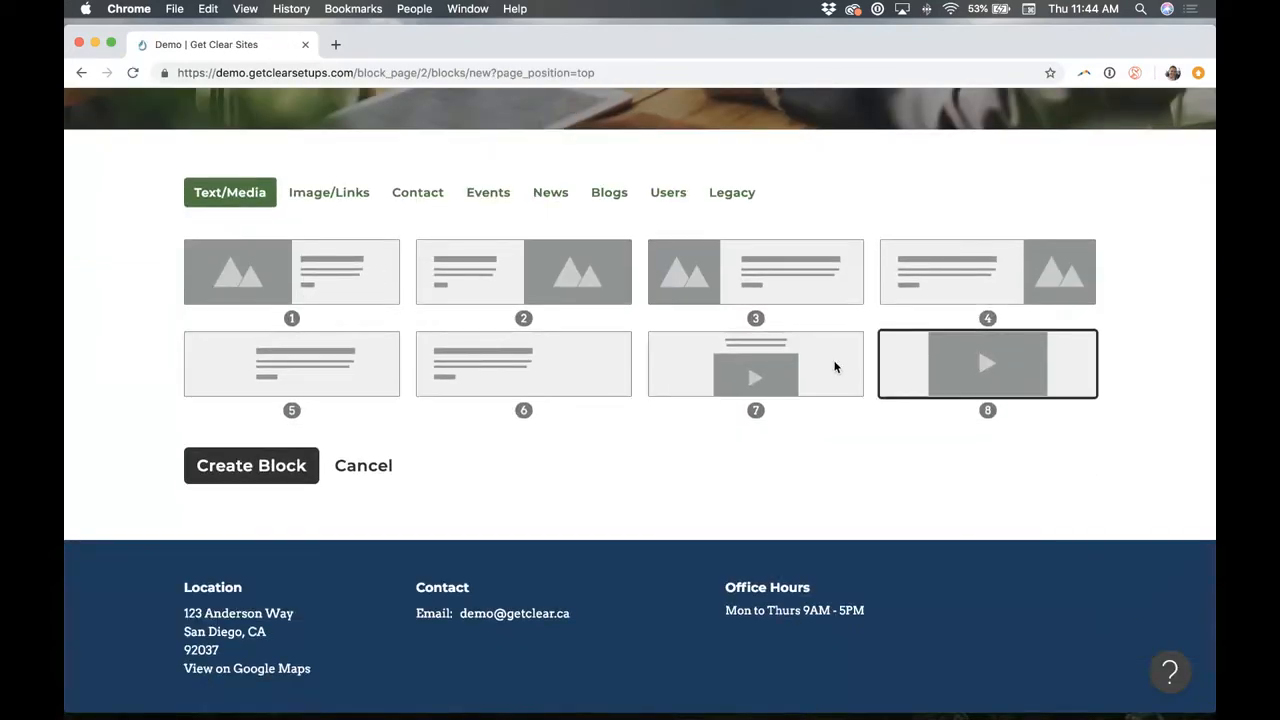
pyautogui.click(810, 370)
pyautogui.click(272, 468)
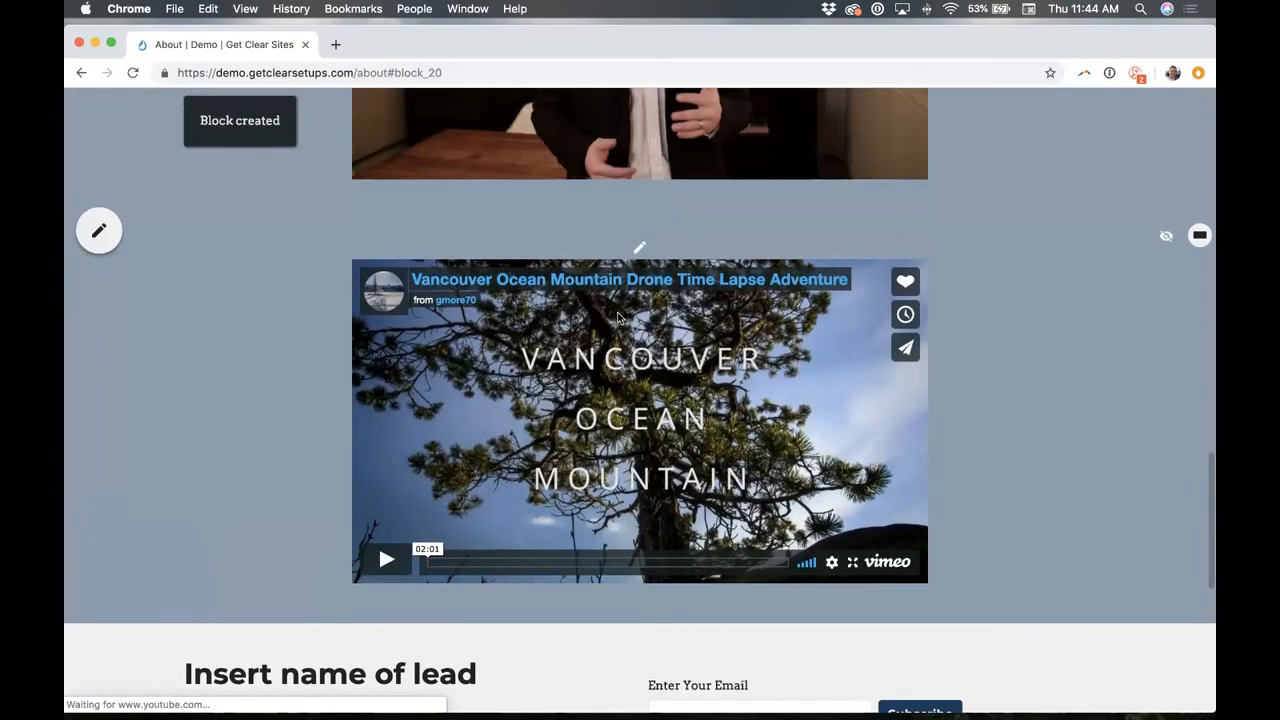
pyautogui.click(640, 248)
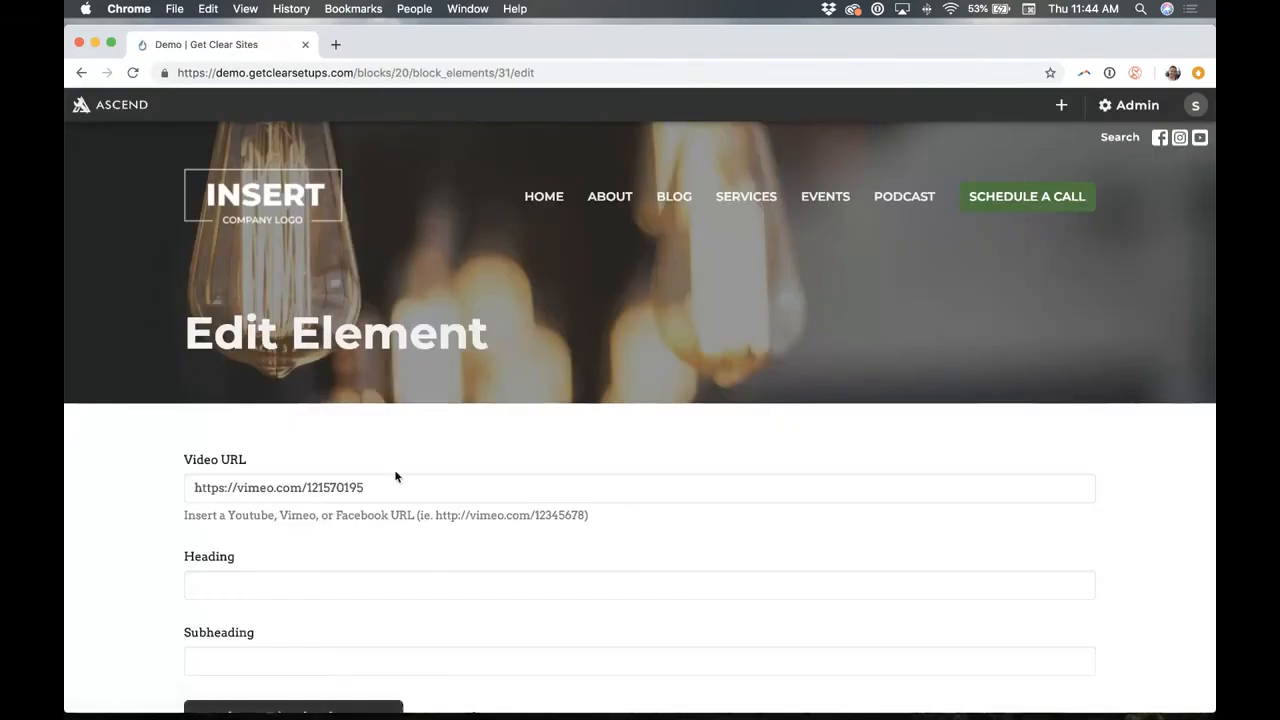
pyautogui.scroll(-2, 151, 563)
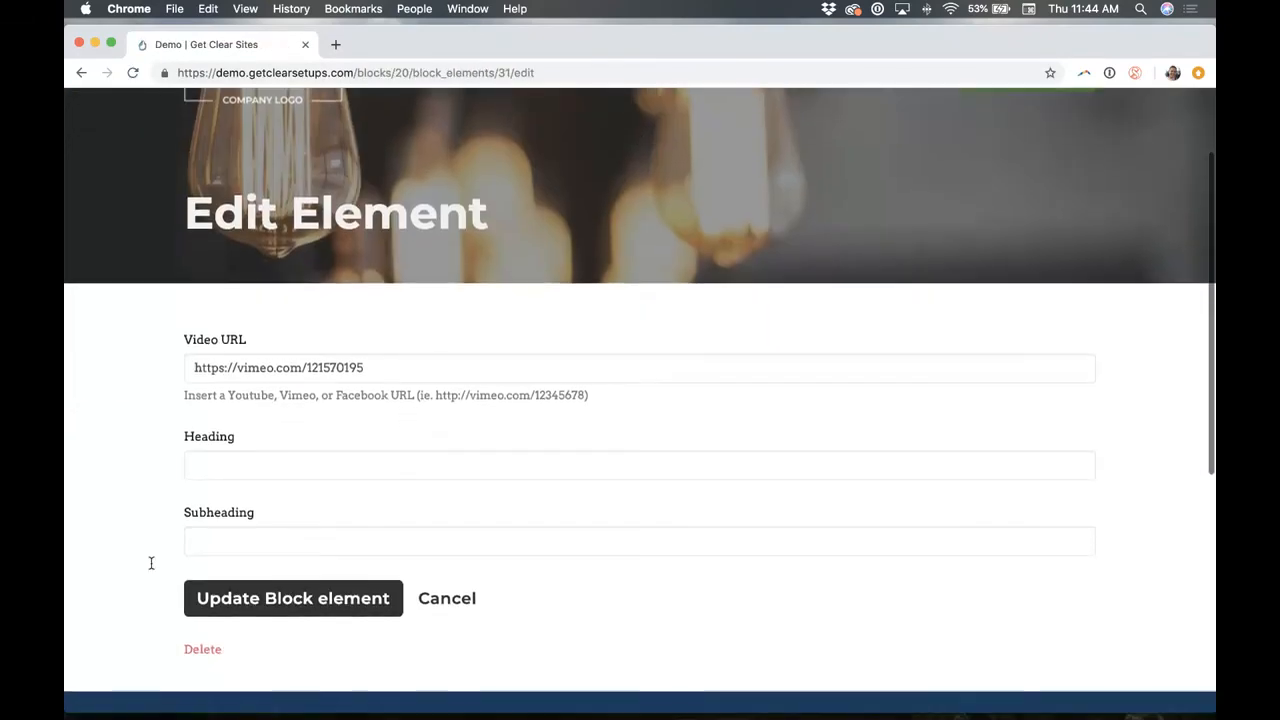
pyautogui.click(222, 471)
pyautogui.write('A litte')
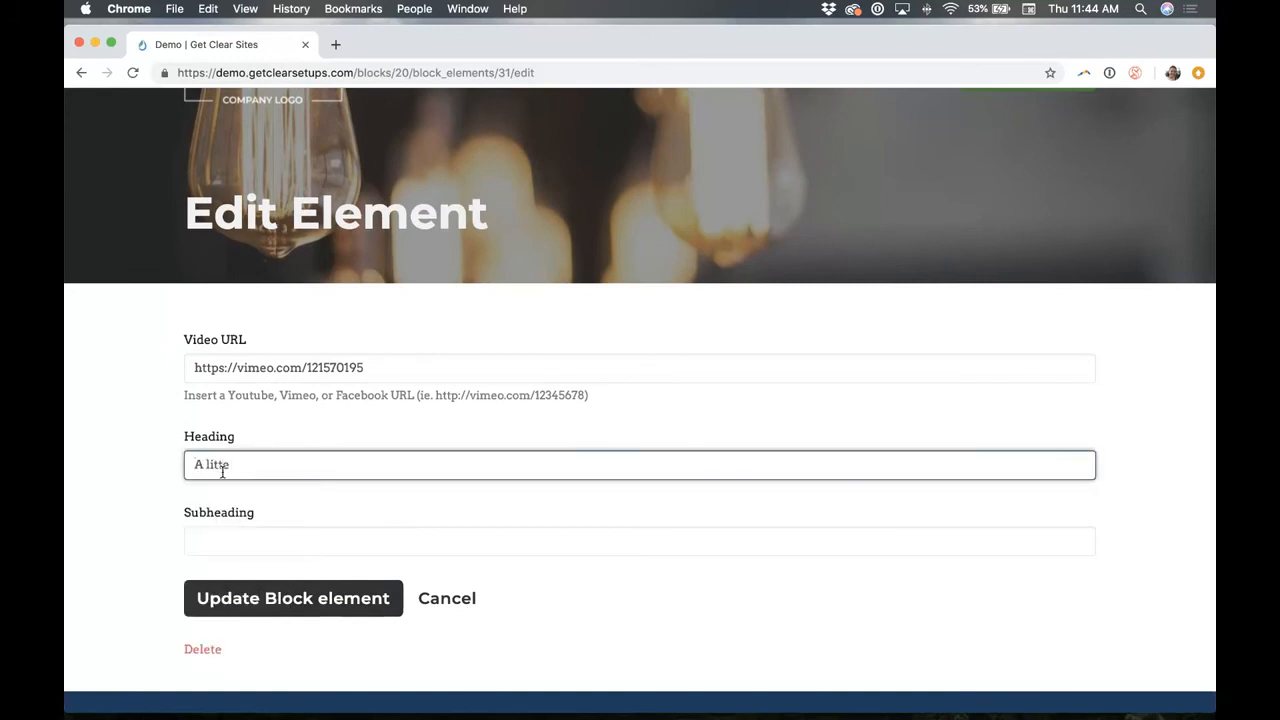
pyautogui.write(' bit about us')
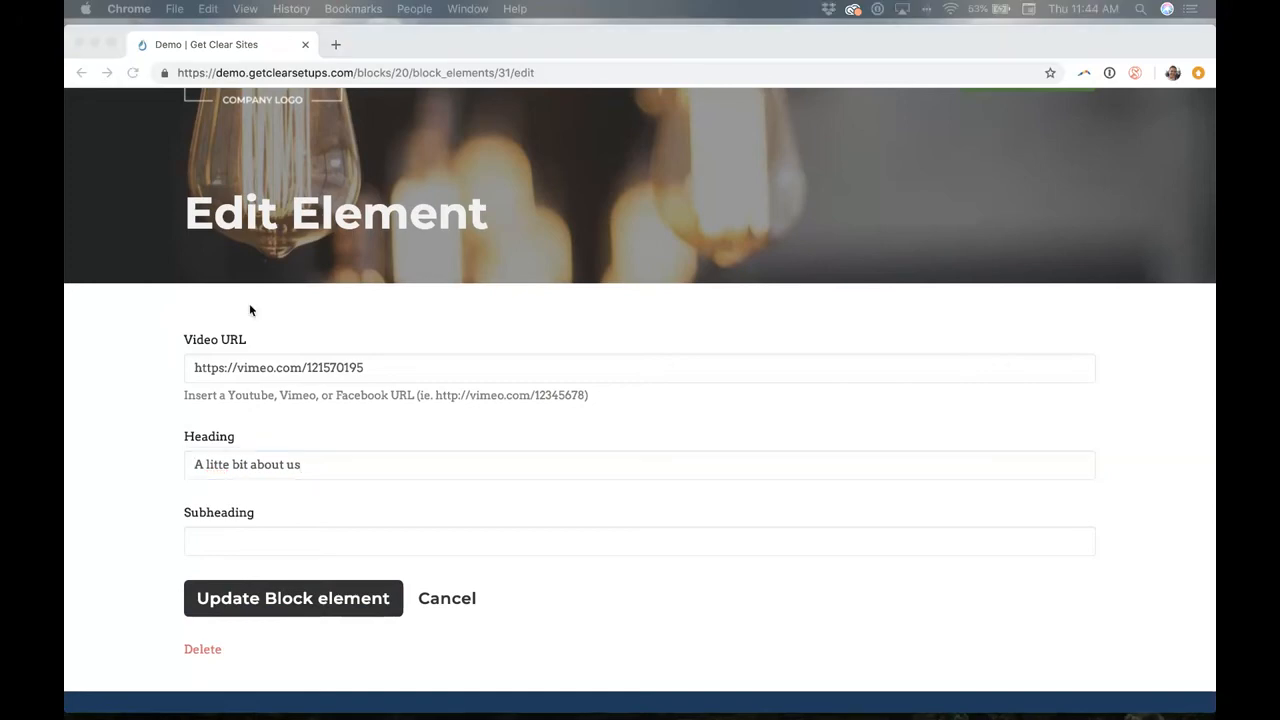
pyautogui.click(257, 464)
pyautogui.click(252, 540)
pyautogui.write('https://www.youtube.com/watch?v=tEBSrPnzr9Q')
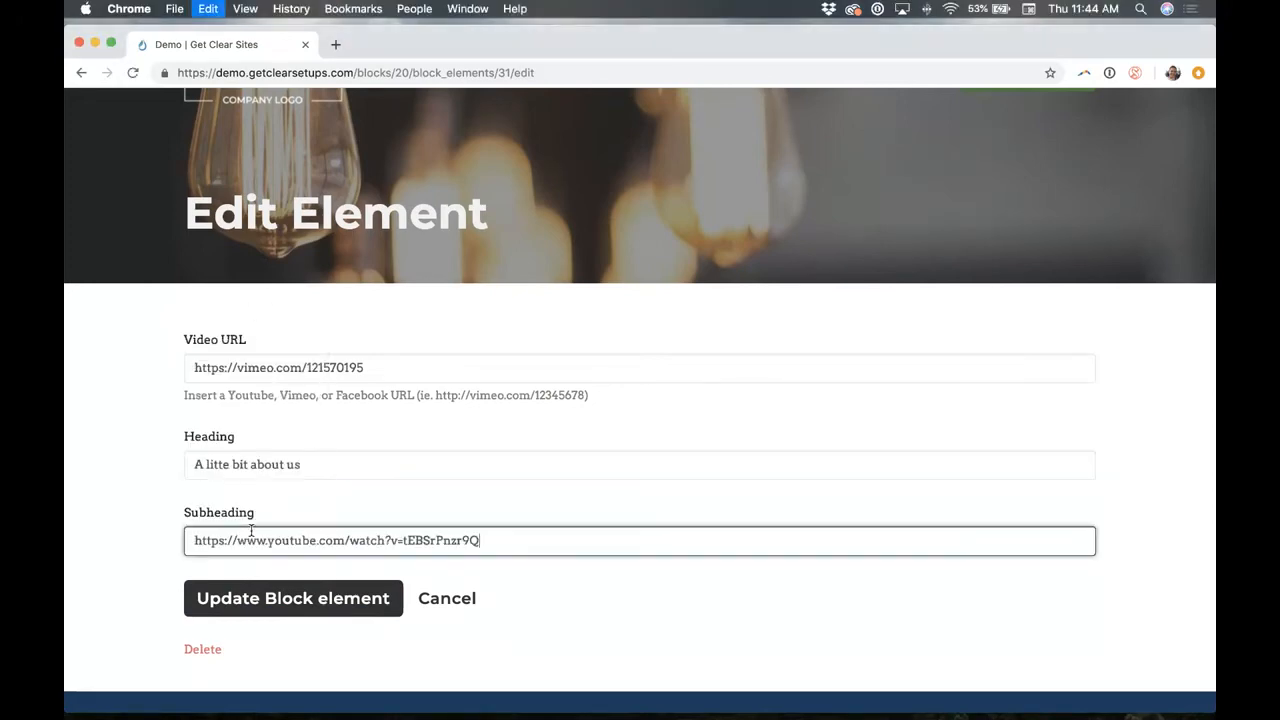
pyautogui.click(255, 600)
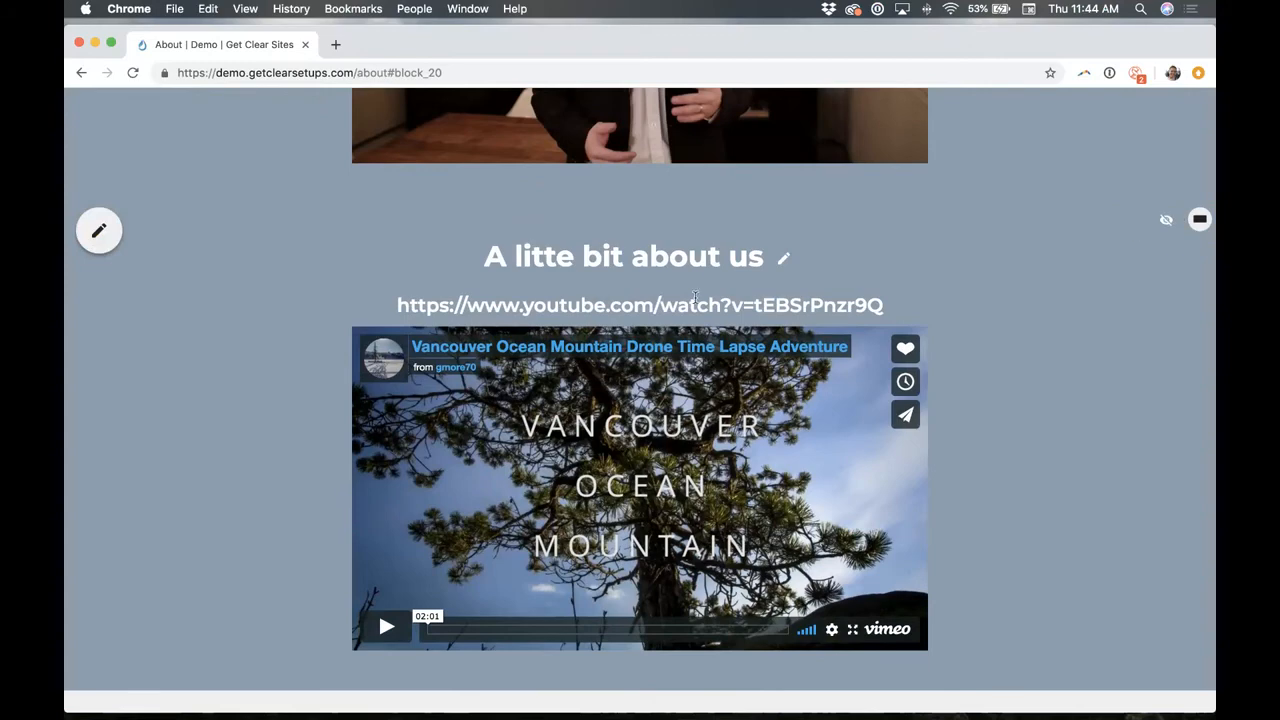
# Replace the element's Vimeo video URL with the YouTube link from the subheading, leave the subheading empty, and update the element.
pyautogui.click(783, 258)
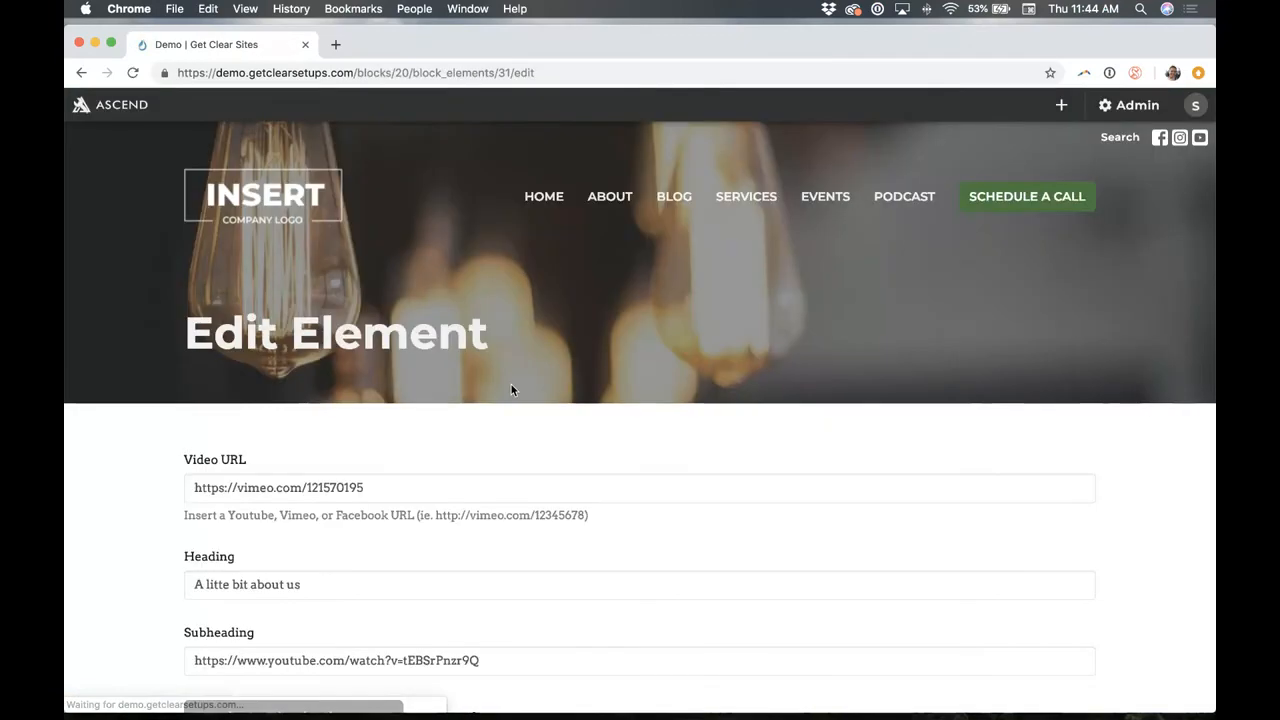
pyautogui.scroll(-3, 511, 384)
pyautogui.moveTo(375, 323); pyautogui.dragTo(101, 325)
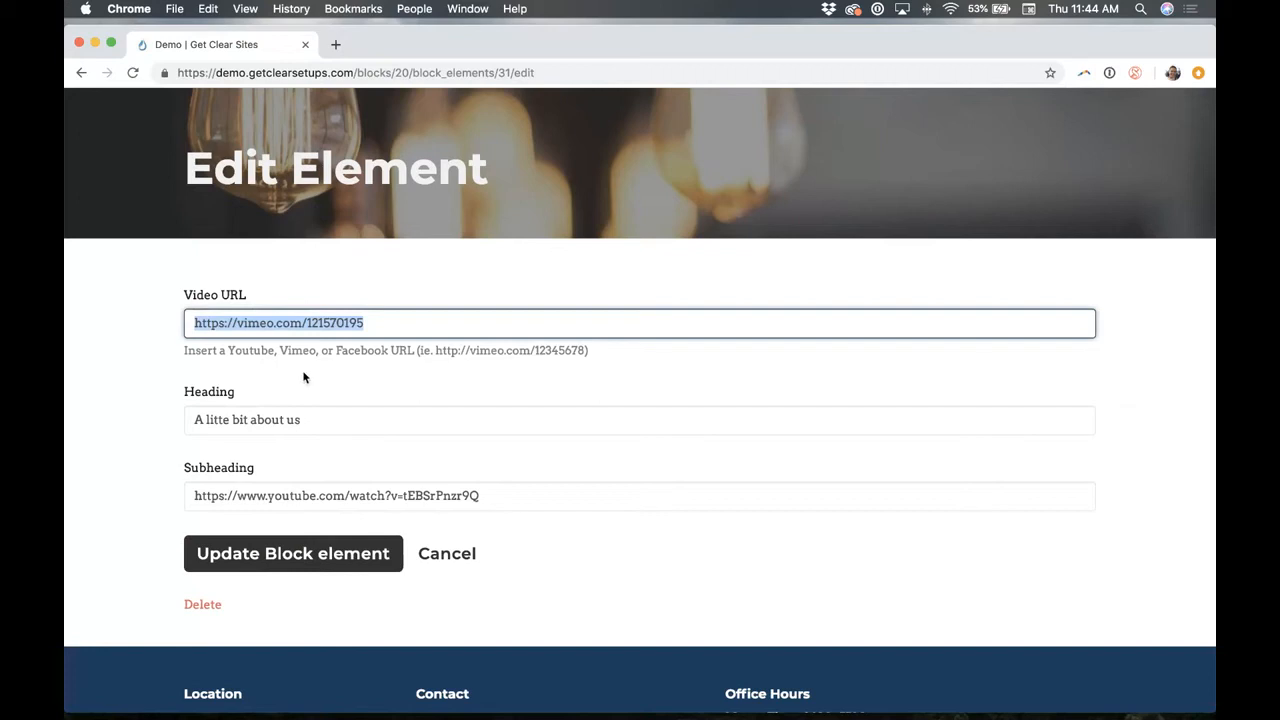
pyautogui.press('BackSpace')
pyautogui.moveTo(495, 500); pyautogui.dragTo(150, 498)
pyautogui.press('super+c')
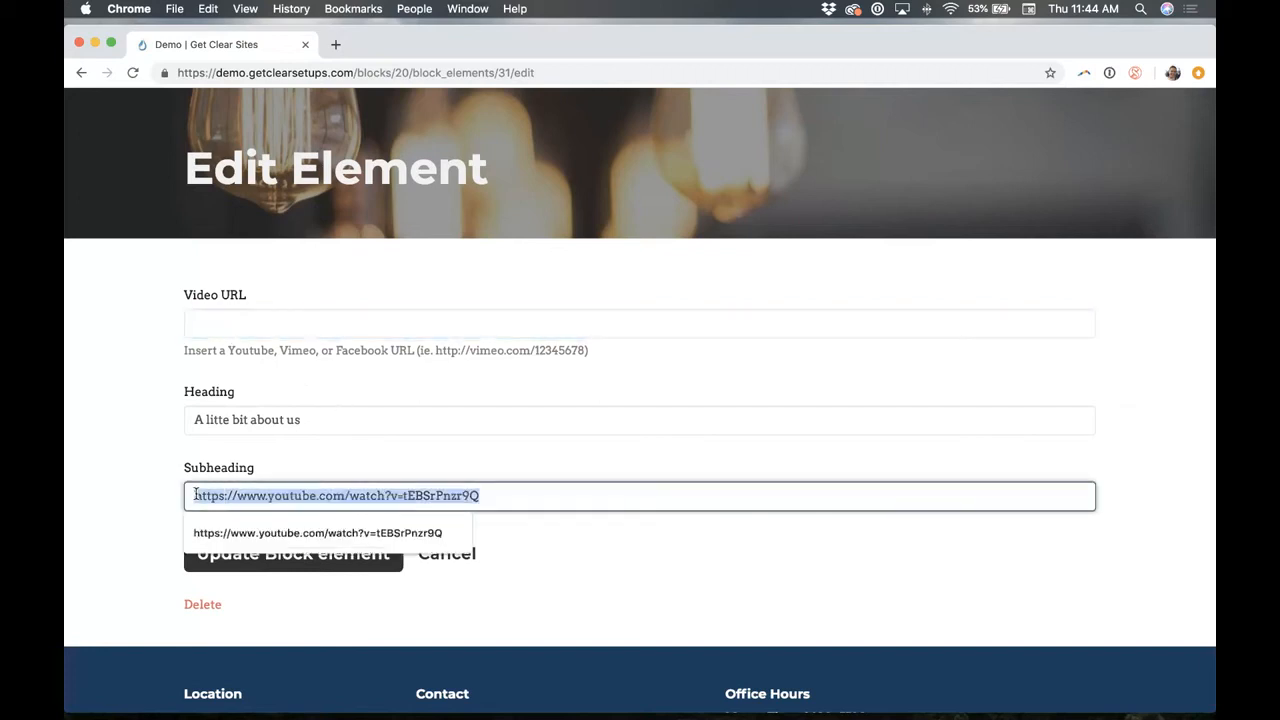
pyautogui.press('BackSpace')
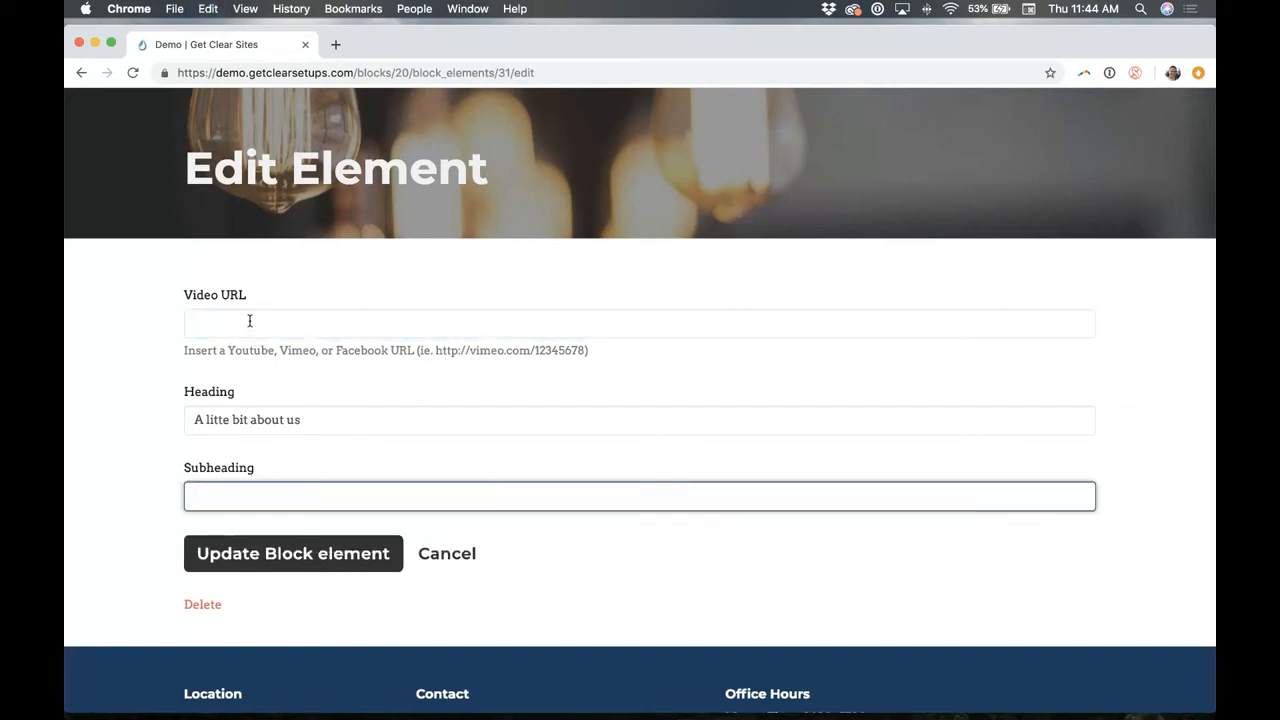
pyautogui.click(250, 320)
pyautogui.press('super+v')
pyautogui.click(256, 555)
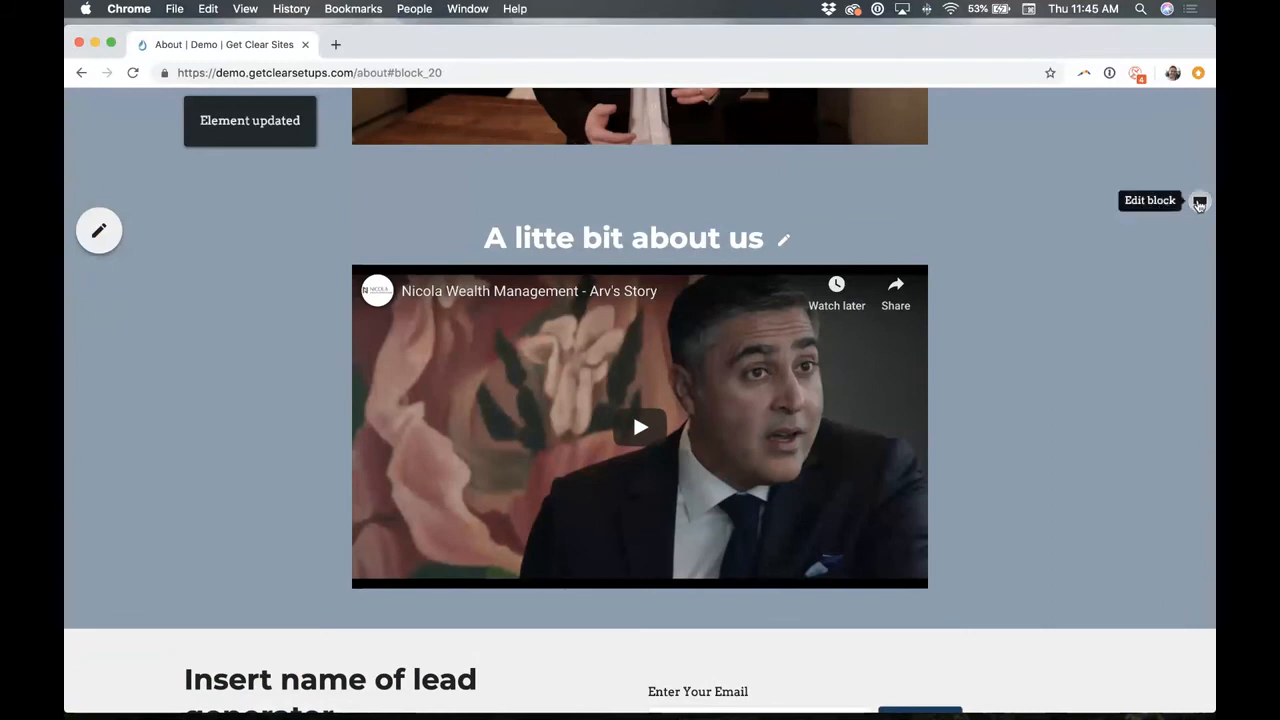
# Raise the video block's background colour opacity to full and view its background photo options.
pyautogui.click(1200, 203)
pyautogui.moveTo(1087, 440); pyautogui.dragTo(1171, 429)
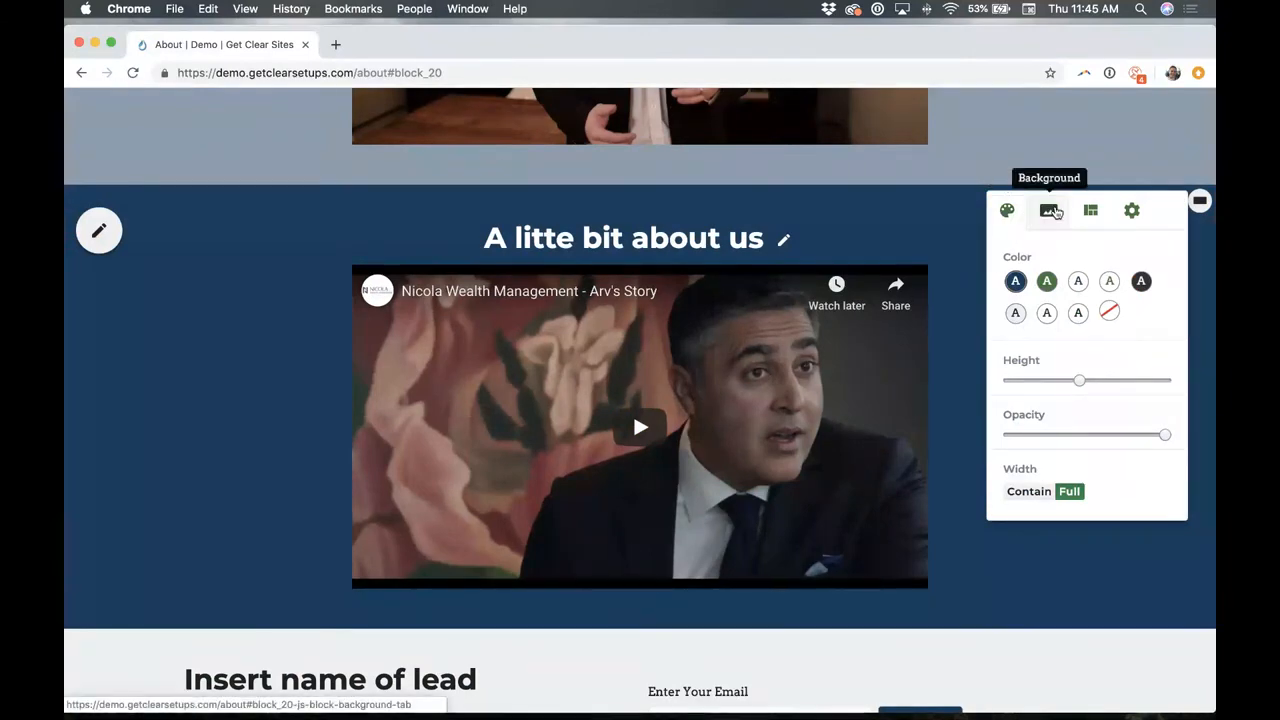
pyautogui.click(1049, 210)
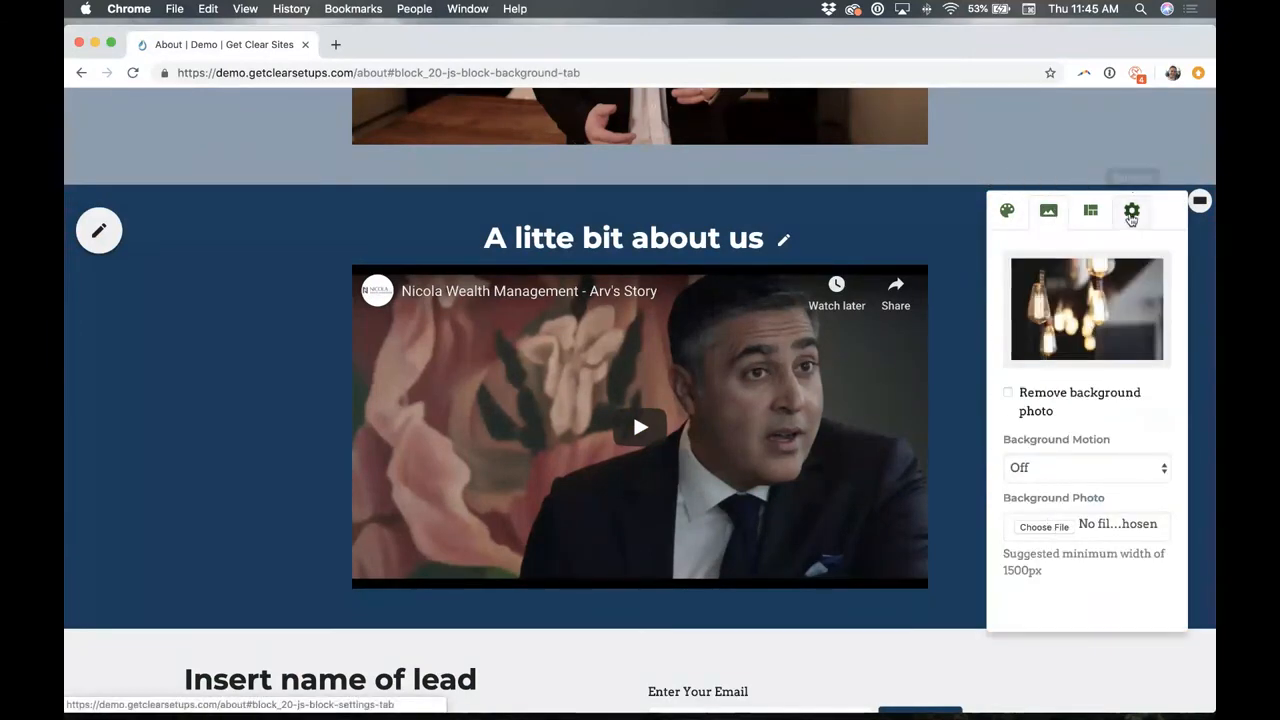
pyautogui.click(1131, 210)
pyautogui.click(1038, 389)
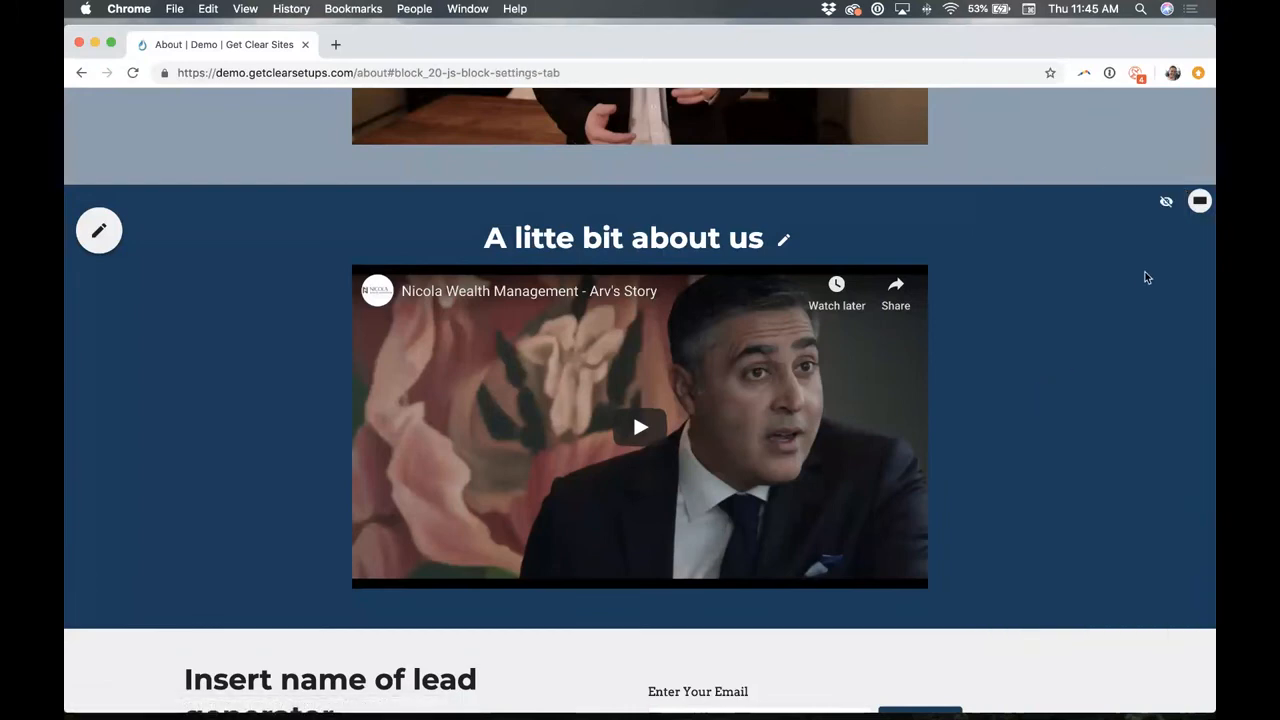
pyautogui.click(1200, 201)
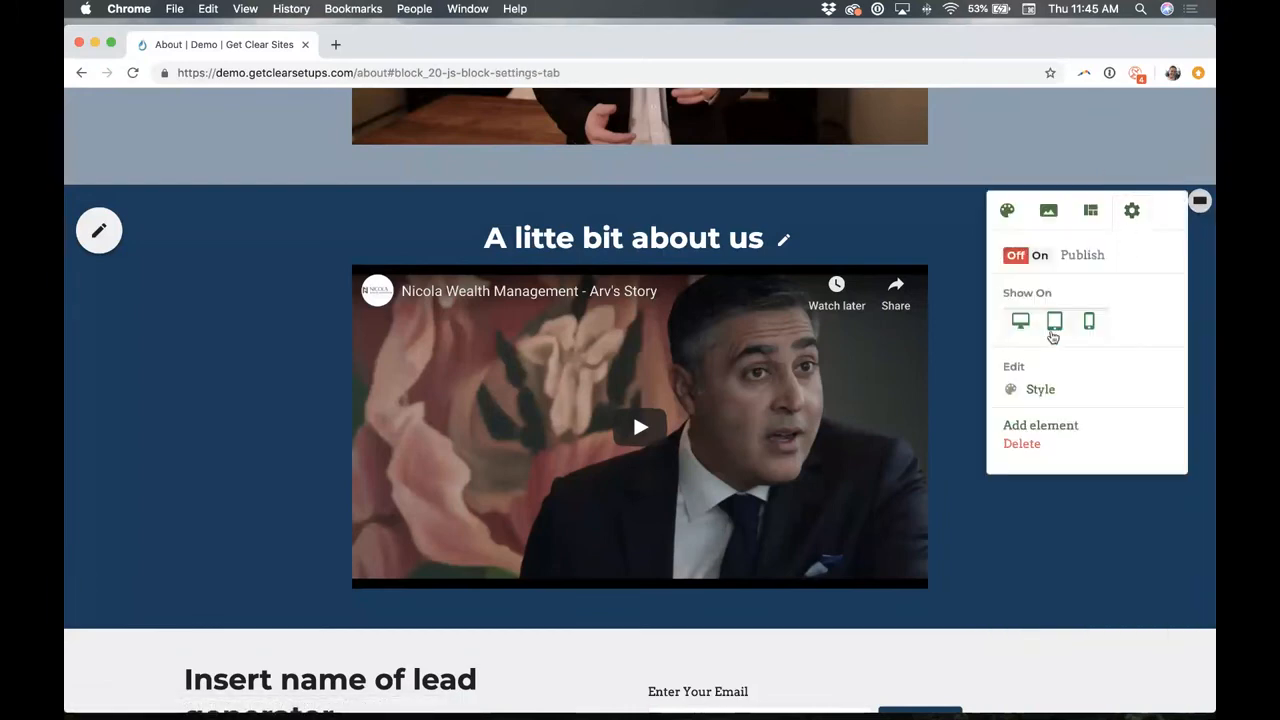
pyautogui.click(1040, 390)
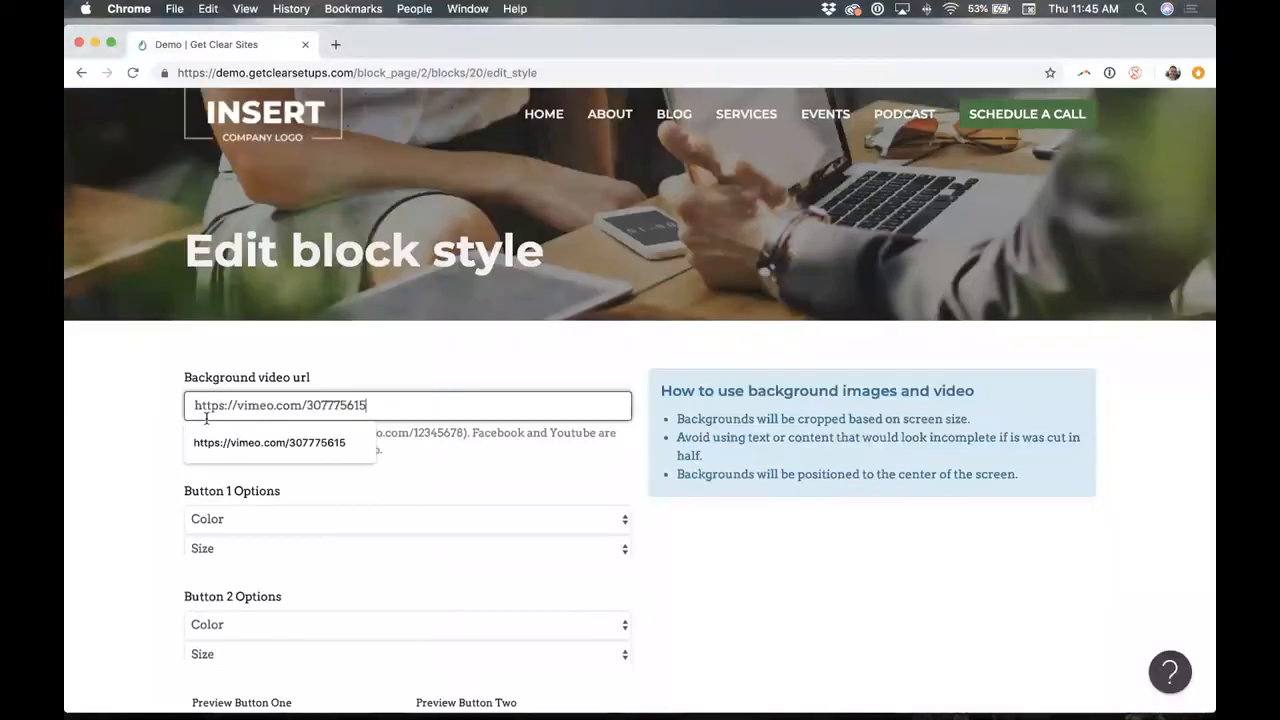
pyautogui.scroll(-4, 128, 457)
pyautogui.click(293, 541)
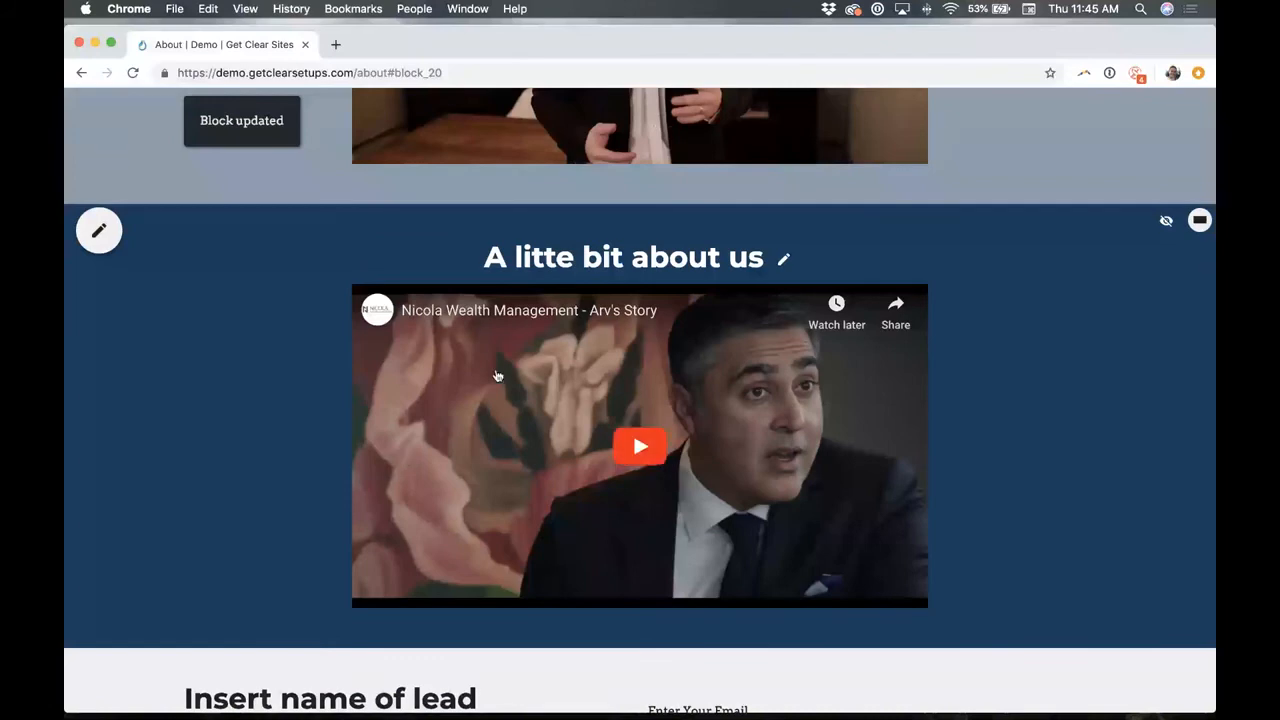
pyautogui.click(1158, 222)
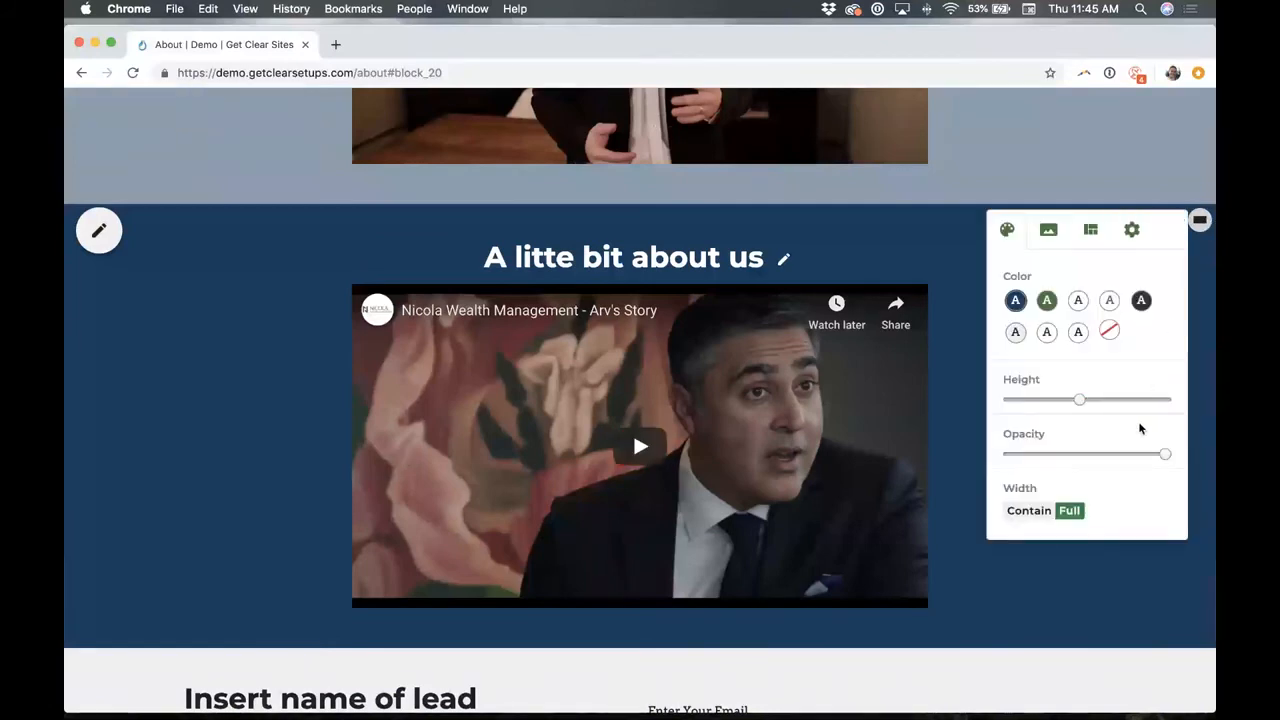
pyautogui.moveTo(1157, 456); pyautogui.dragTo(1116, 467)
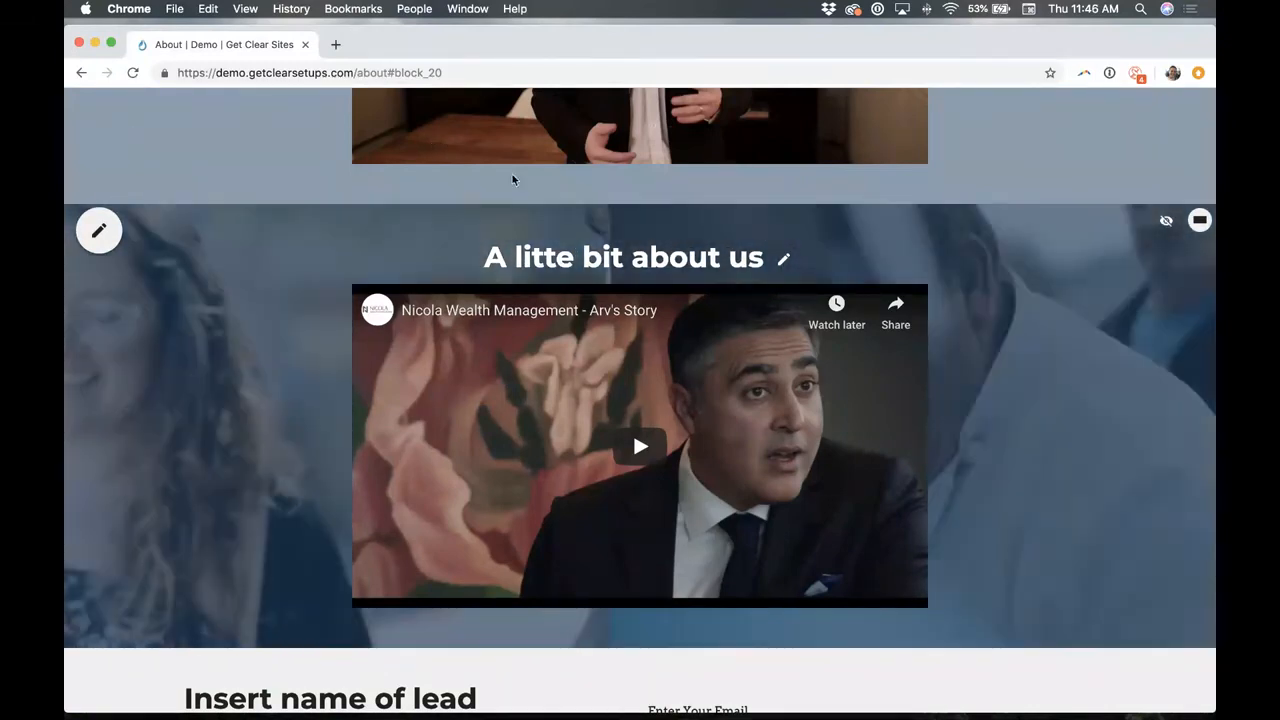
# Open the site's design settings for the header and bring its layout choices into view.
pyautogui.scroll(15, 666, 266)
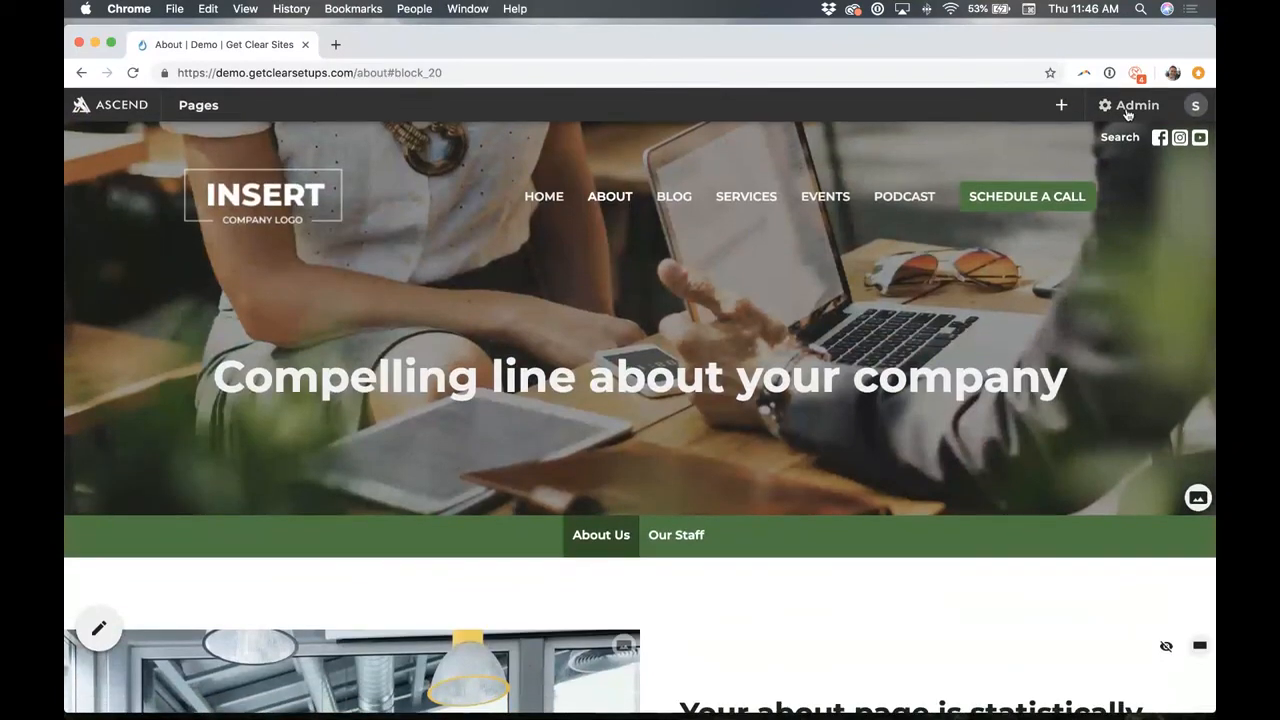
pyautogui.click(1130, 106)
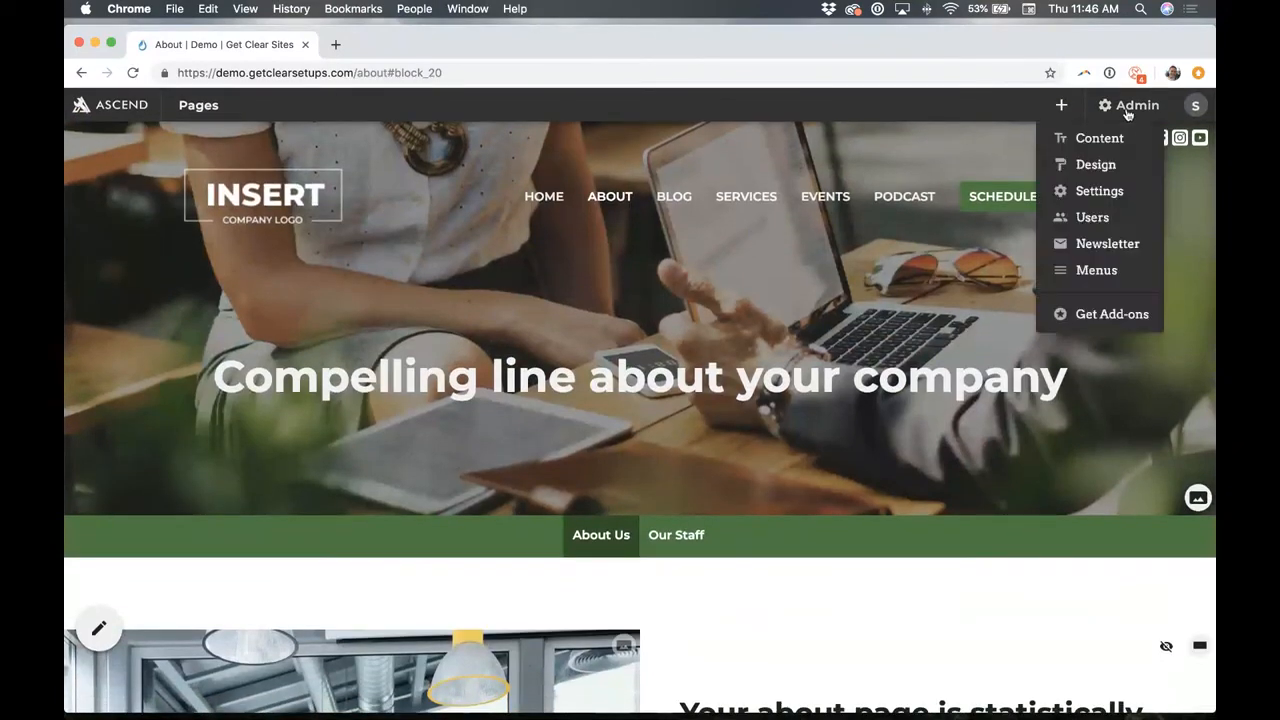
pyautogui.click(1096, 166)
pyautogui.scroll(-2, 800, 340)
pyautogui.scroll(-3, 792, 351)
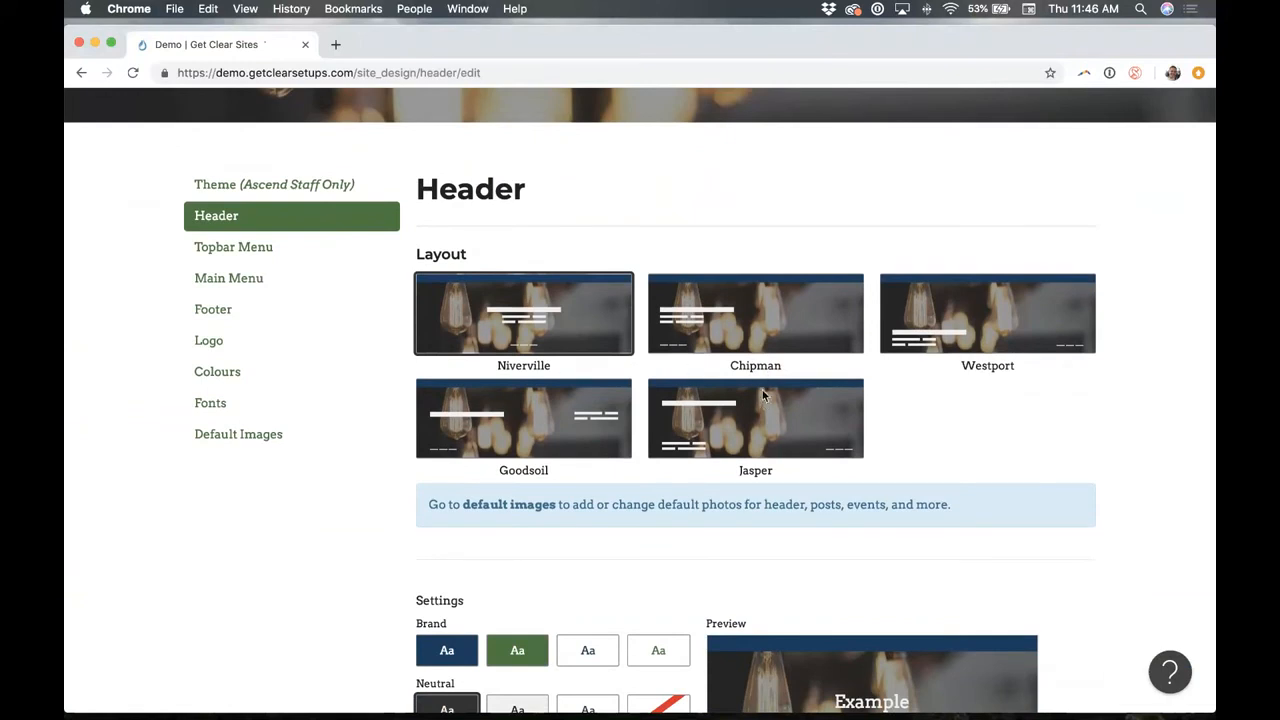
# Try the Chipman, Westport, Jasper and Goodsoil header layouts, and reselect Niverville.
pyautogui.click(762, 320)
pyautogui.click(957, 310)
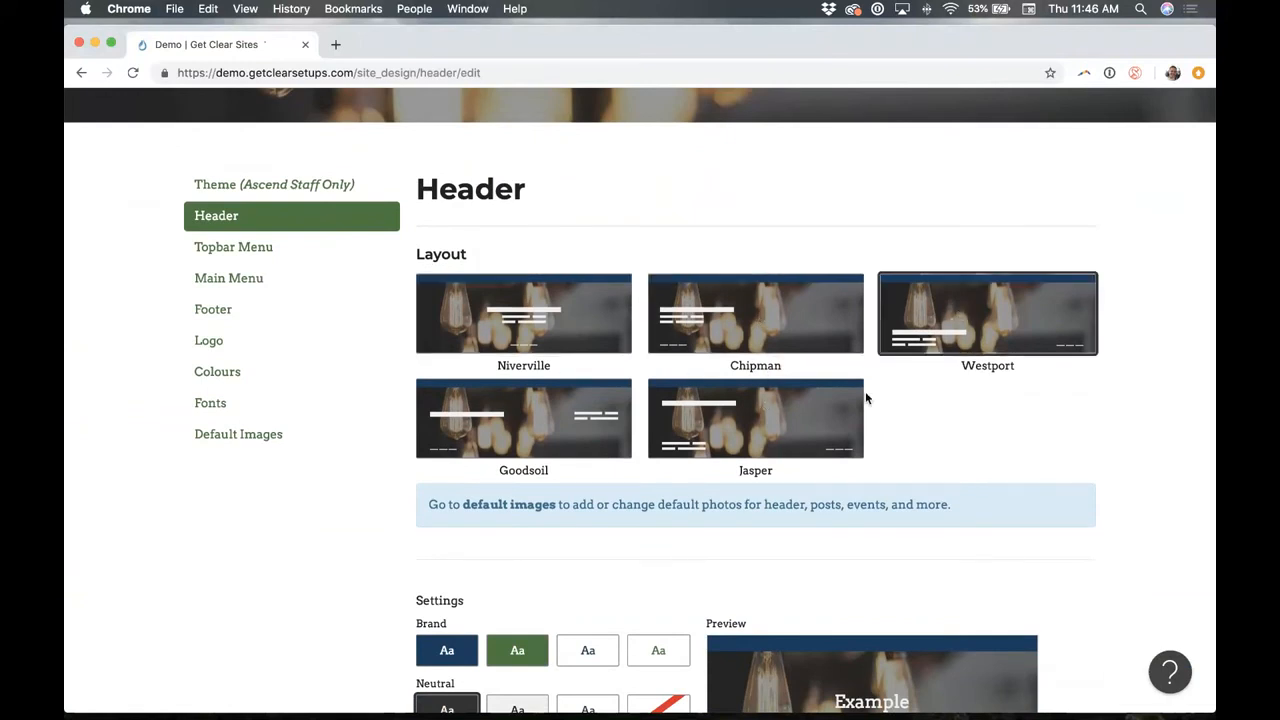
pyautogui.click(777, 425)
pyautogui.click(540, 405)
pyautogui.click(520, 330)
# Try the green and navy brand colours and an opacity of 48 for the header, and reselect the dark neutral colour.
pyautogui.scroll(-3, 516, 347)
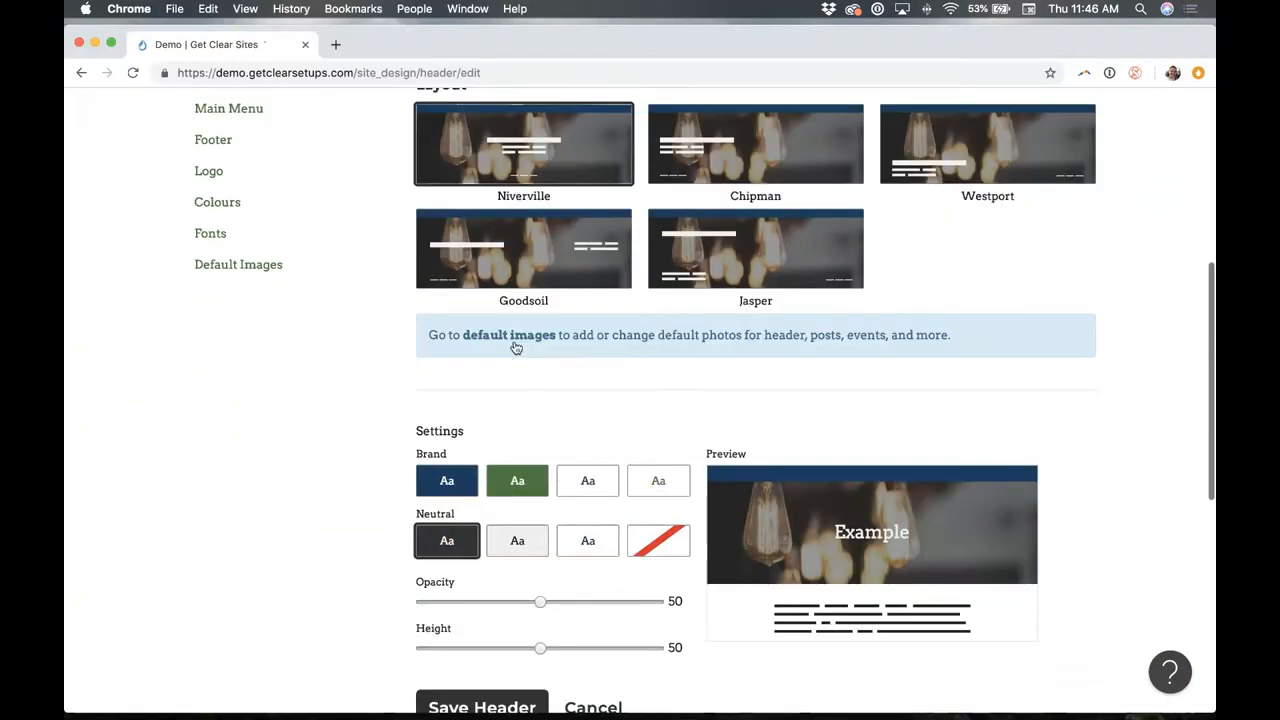
pyautogui.click(517, 480)
pyautogui.scroll(-1, 527, 490)
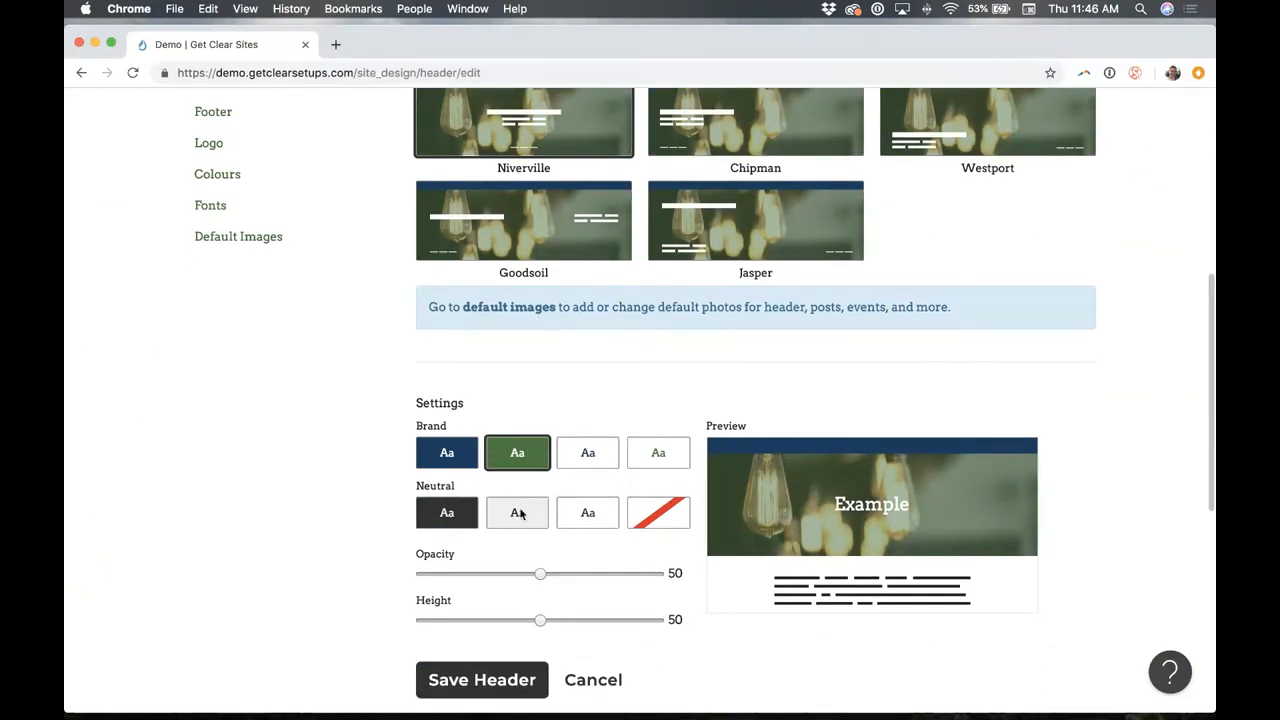
pyautogui.moveTo(539, 574)
pyautogui.mouseDown()
pyautogui.moveTo(486, 574)
pyautogui.moveTo(557, 574)
pyautogui.moveTo(534, 575)
pyautogui.mouseUp()
pyautogui.click(468, 446)
pyautogui.click(440, 525)
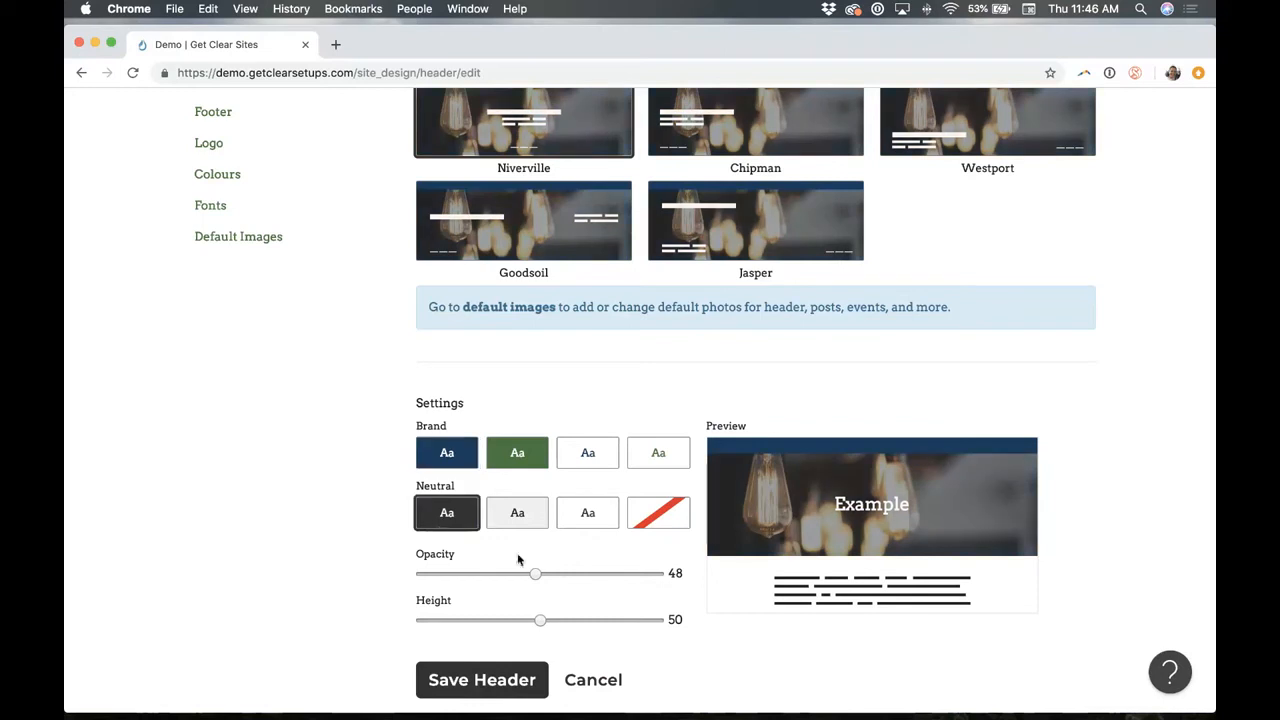
# Open the site's font settings and look through the available heading fonts without changing the selection.
pyautogui.scroll(4, 341, 525)
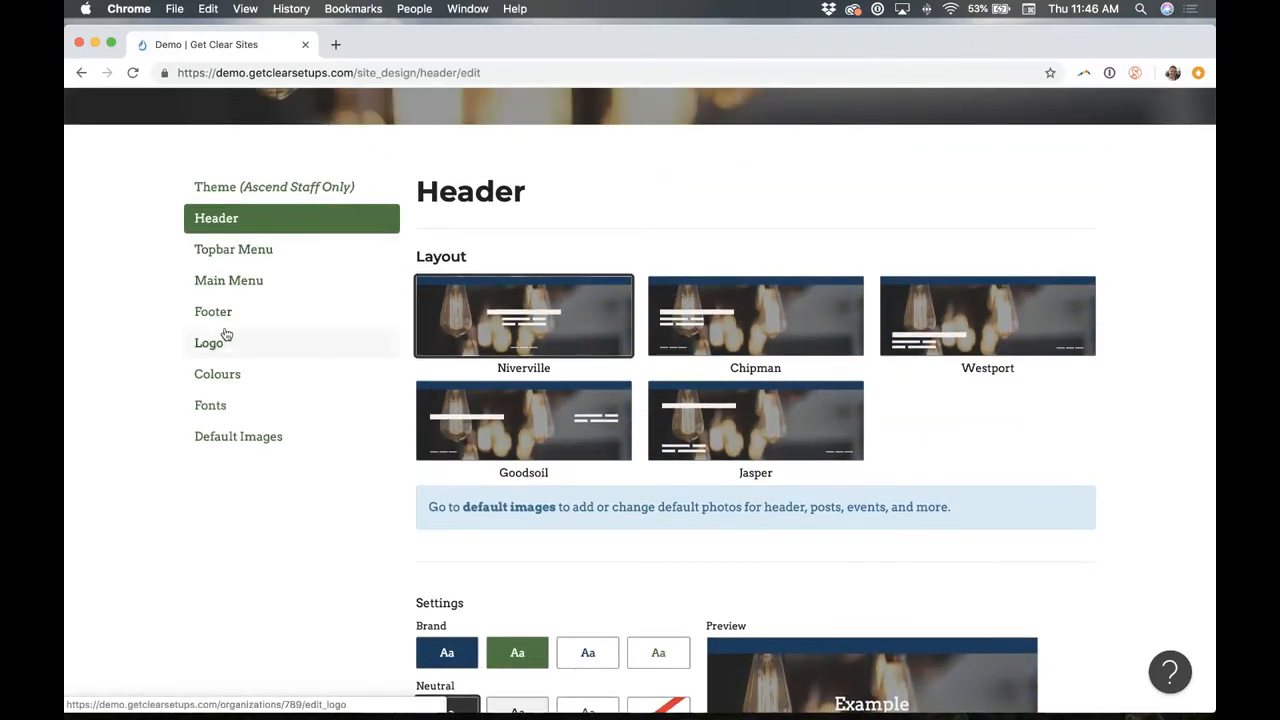
pyautogui.click(220, 407)
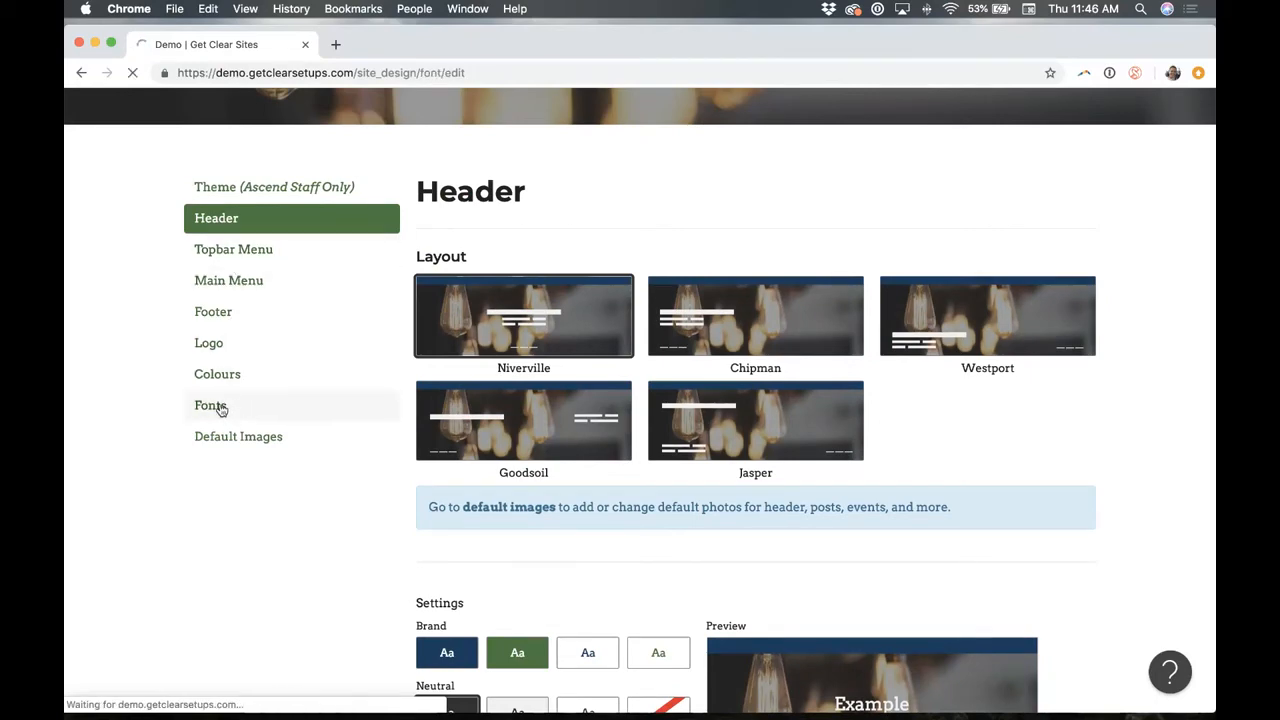
pyautogui.scroll(-3, 451, 459)
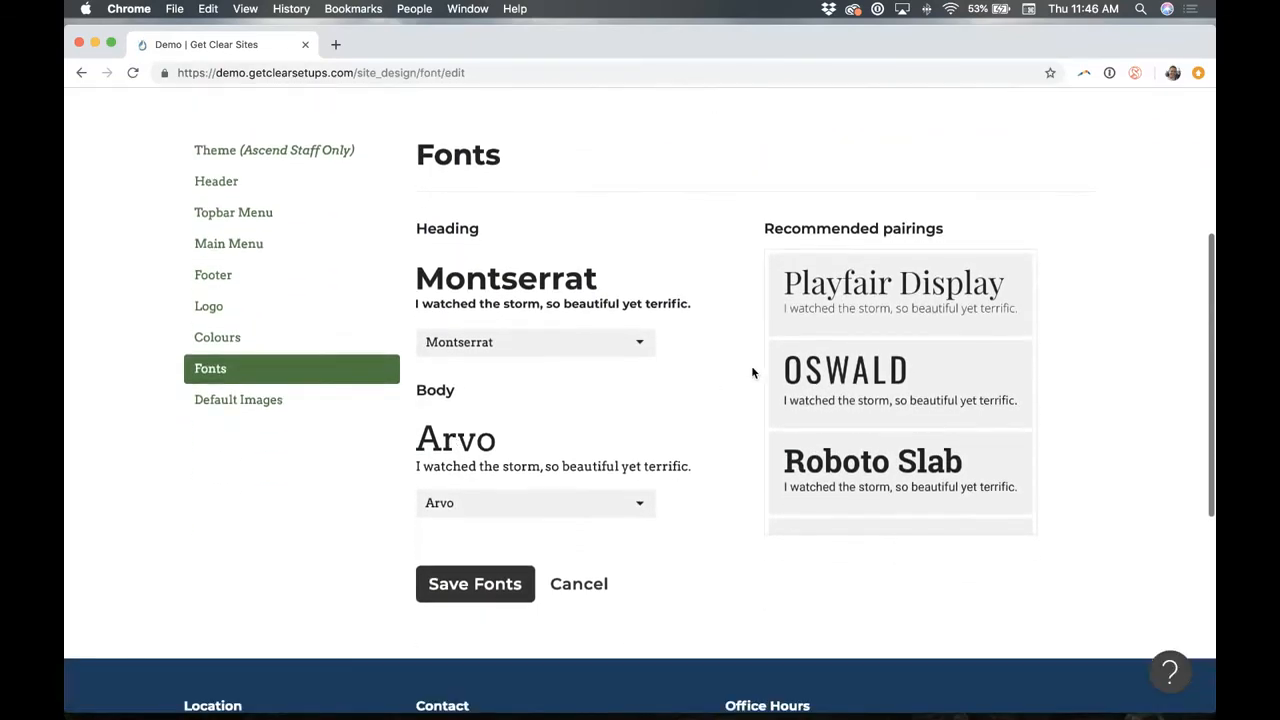
pyautogui.click(587, 348)
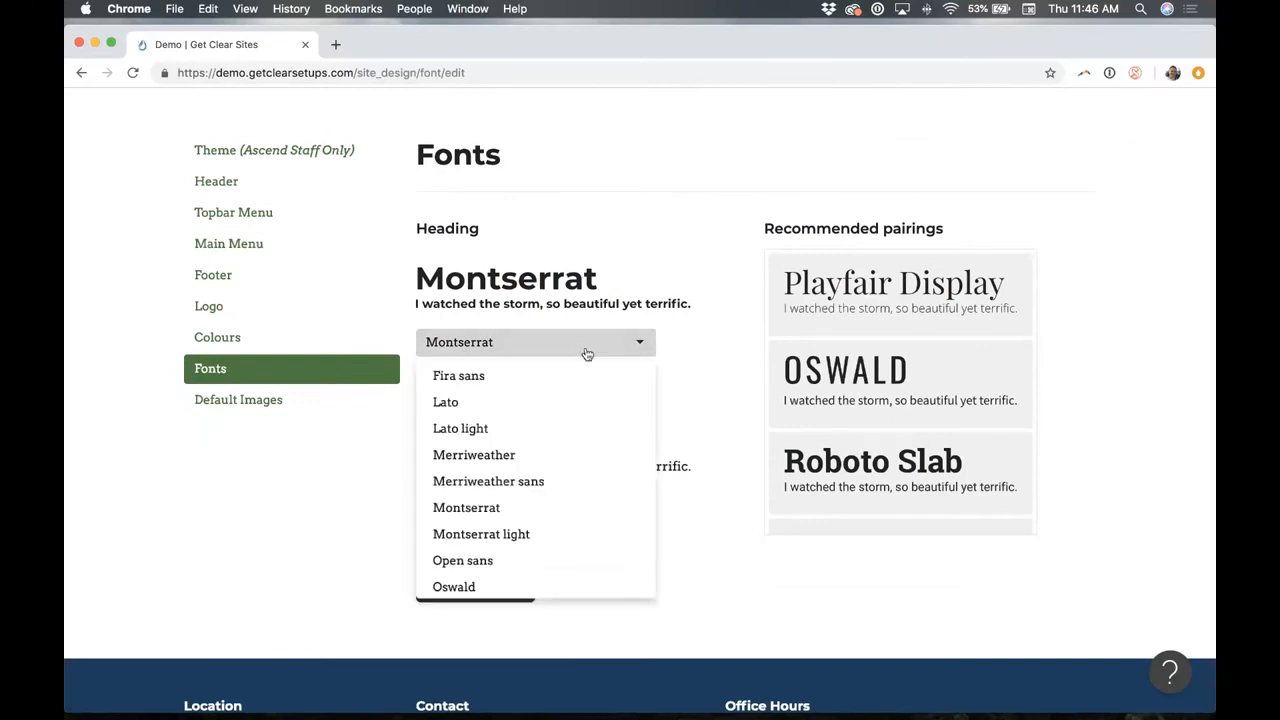
pyautogui.click(668, 385)
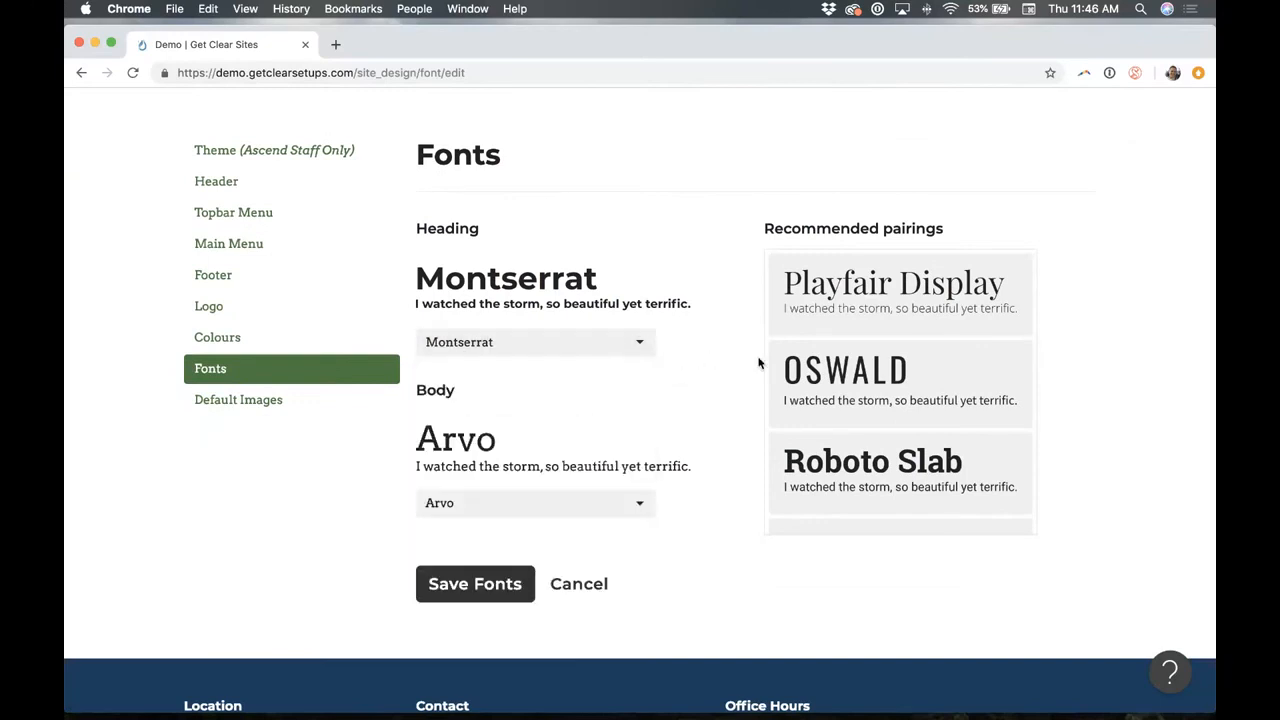
# Try the Oswald, Roboto Slab and Source Serif Pro recommended font pairings.
pyautogui.click(866, 371)
pyautogui.scroll(-3, 866, 370)
pyautogui.click(858, 364)
pyautogui.scroll(-1, 860, 365)
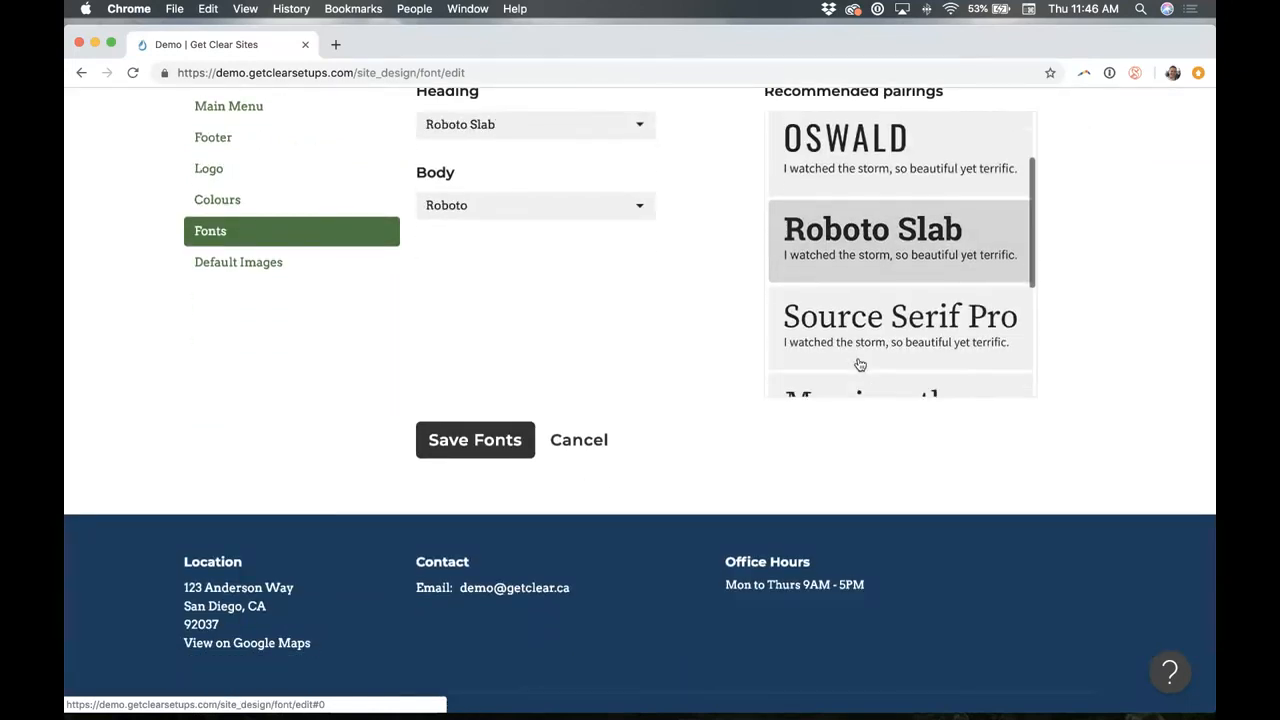
pyautogui.scroll(-1, 860, 330)
pyautogui.click(860, 306)
pyautogui.scroll(5, 860, 306)
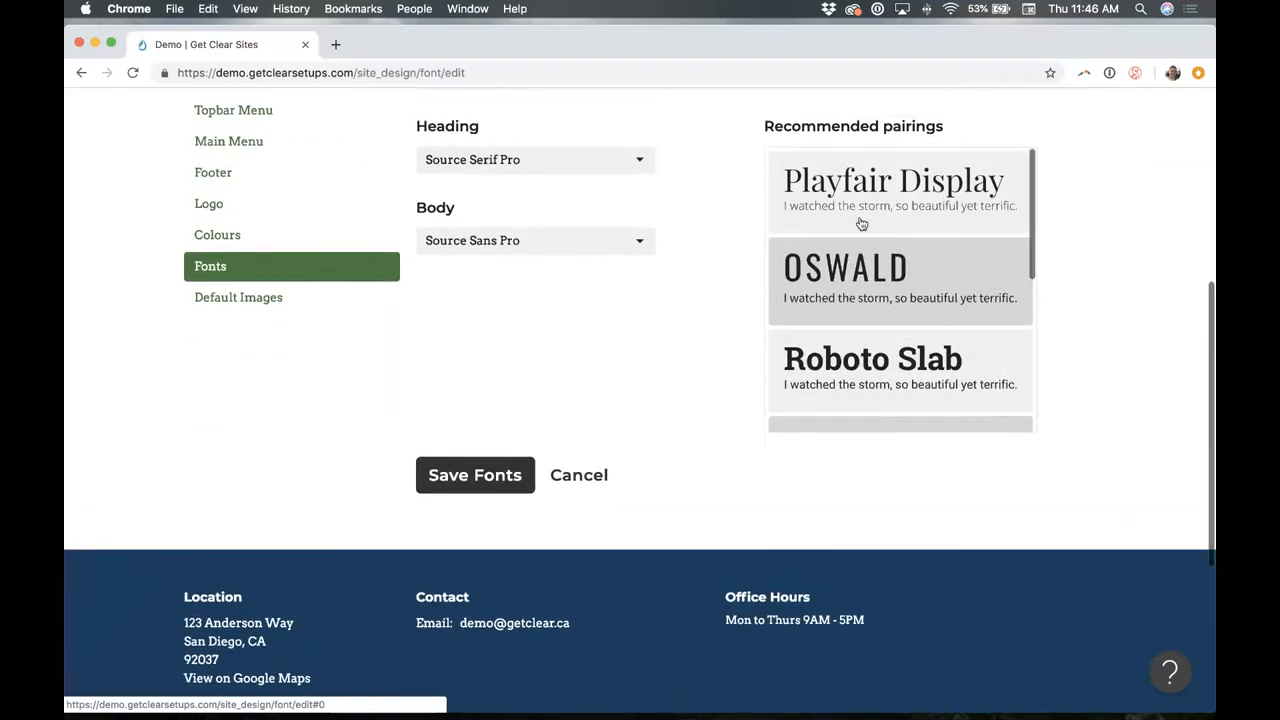
# Choose the recommended pairing of Oswald headings with Source Sans Pro body text and save the fonts.
pyautogui.scroll(2, 861, 224)
pyautogui.click(849, 365)
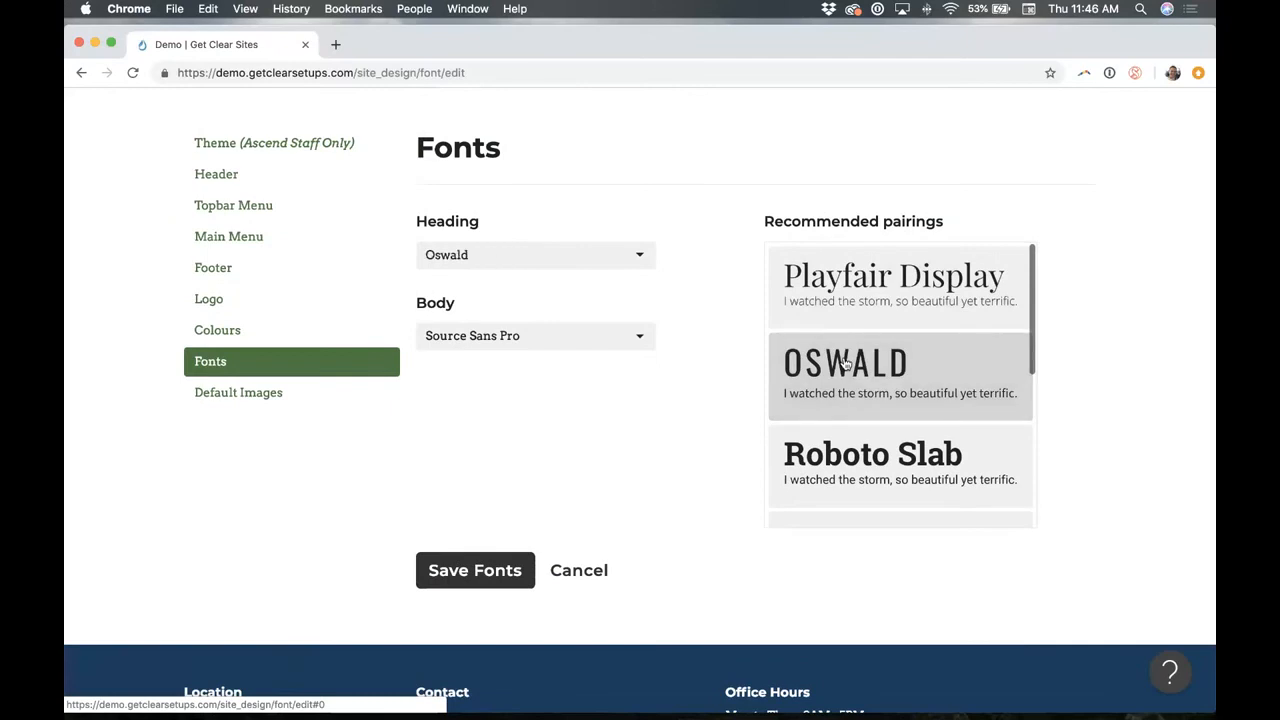
pyautogui.click(480, 577)
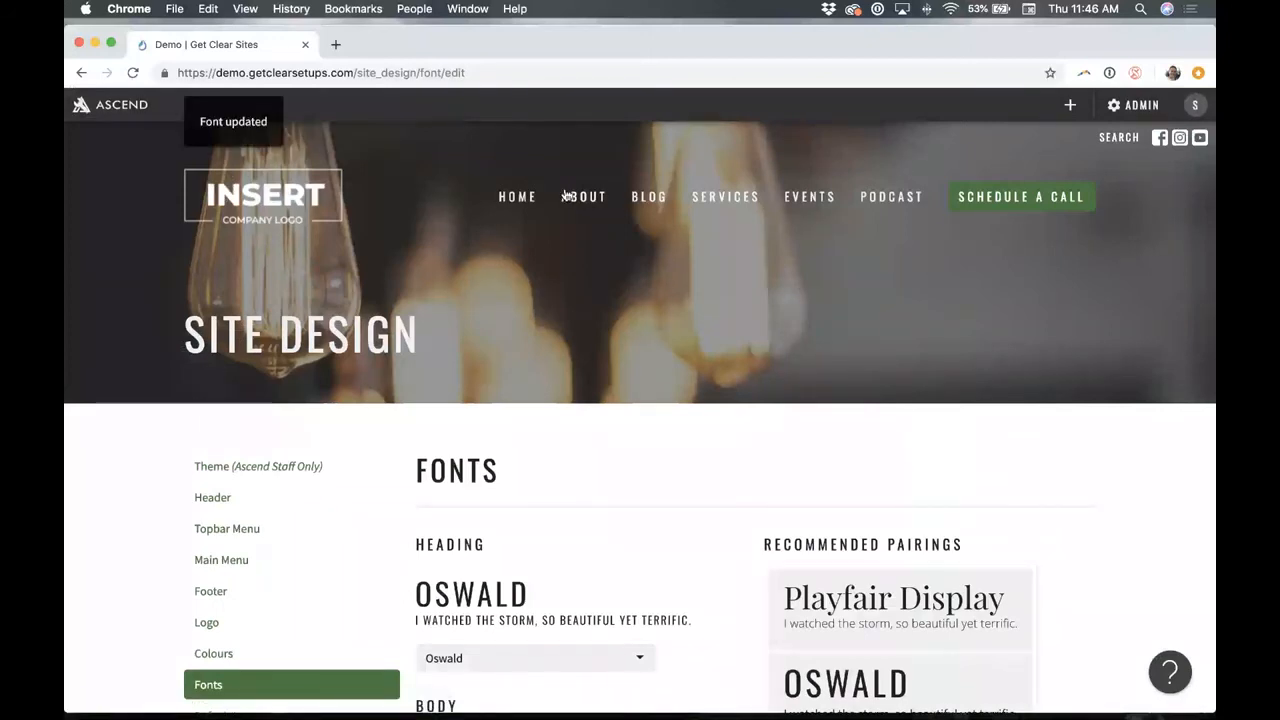
# Go to the home page and delete its Blog Posts block.
pyautogui.click(565, 196)
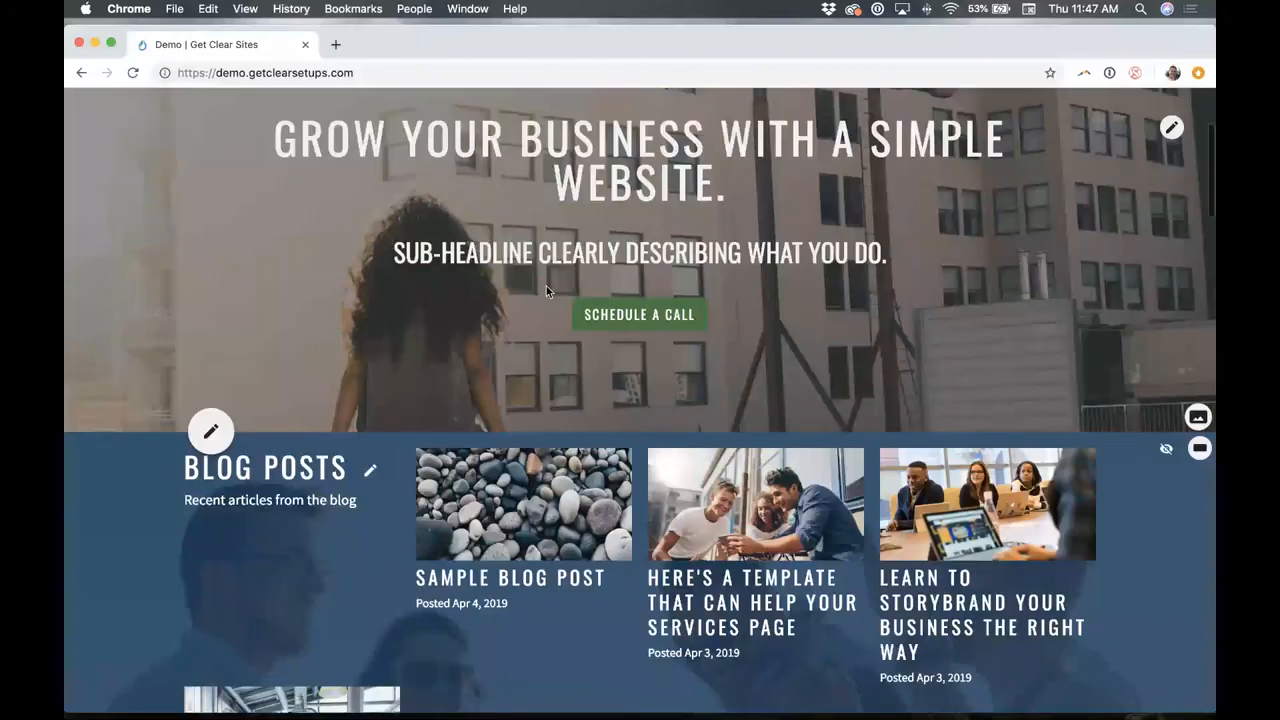
pyautogui.scroll(2, 546, 286)
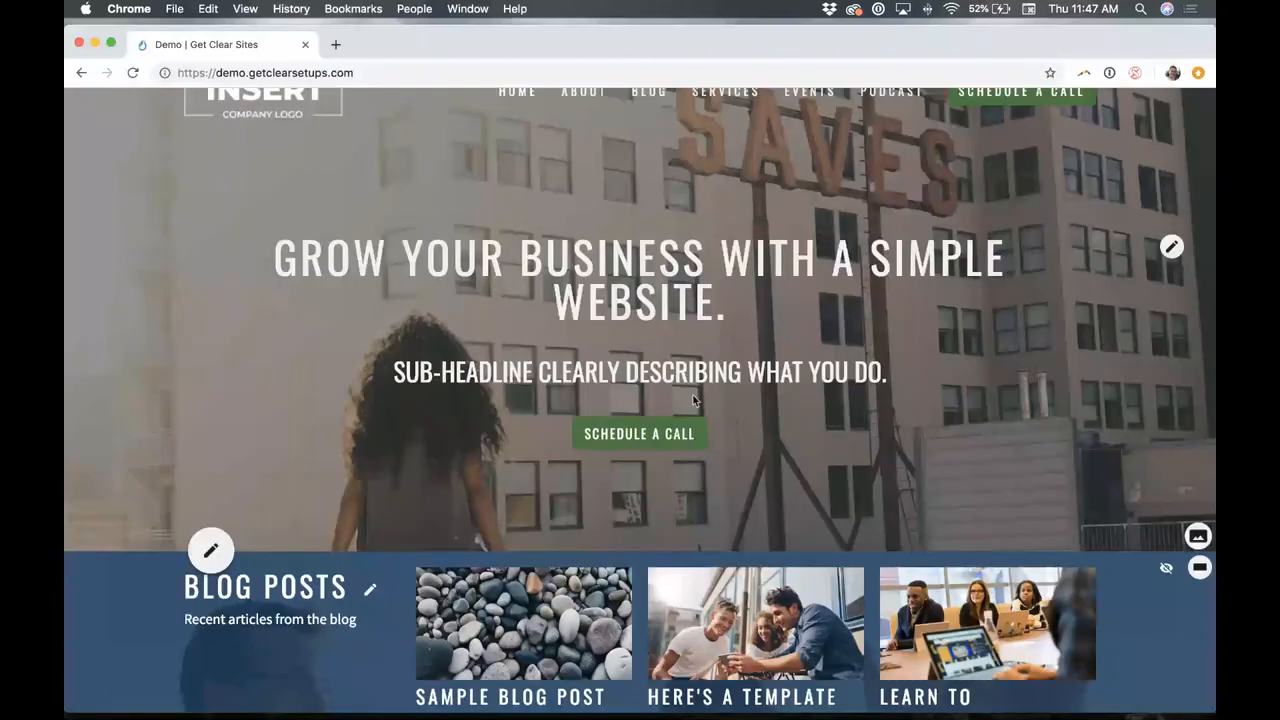
pyautogui.click(1200, 568)
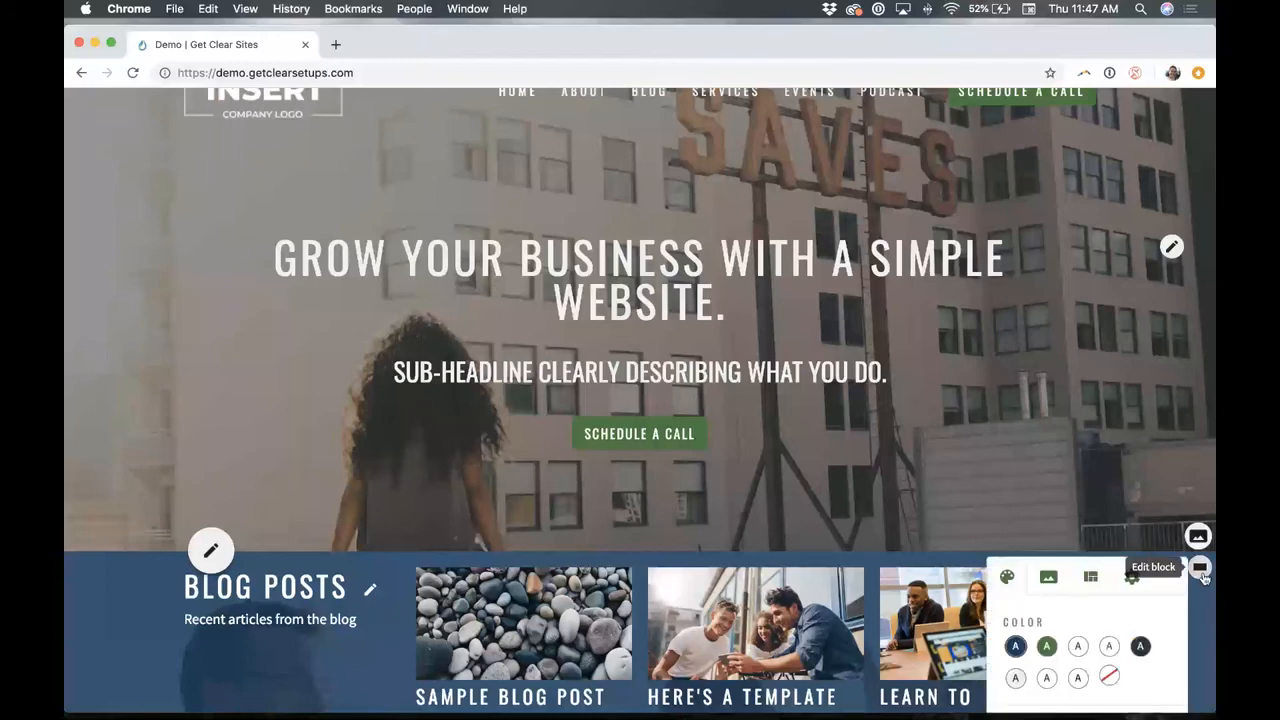
pyautogui.click(1131, 579)
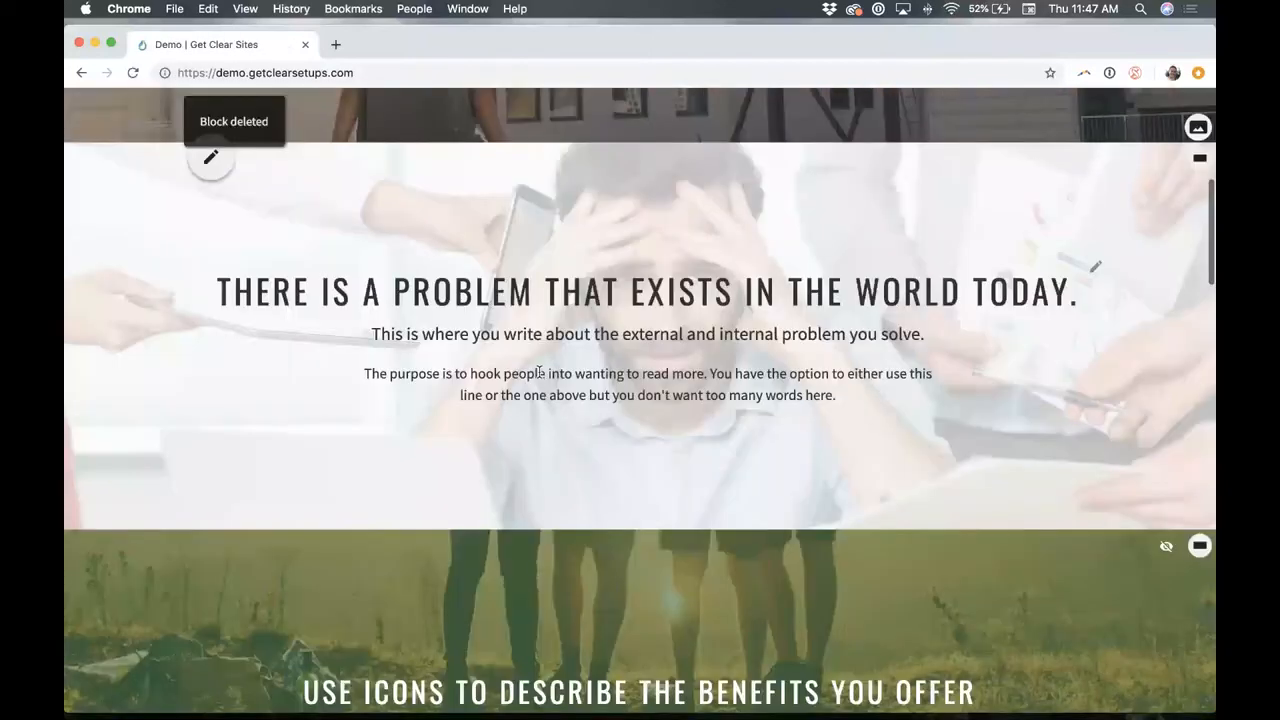
# Look through the remaining home page blocks to examine how the new fonts appear in them.
pyautogui.scroll(-5, 538, 372)
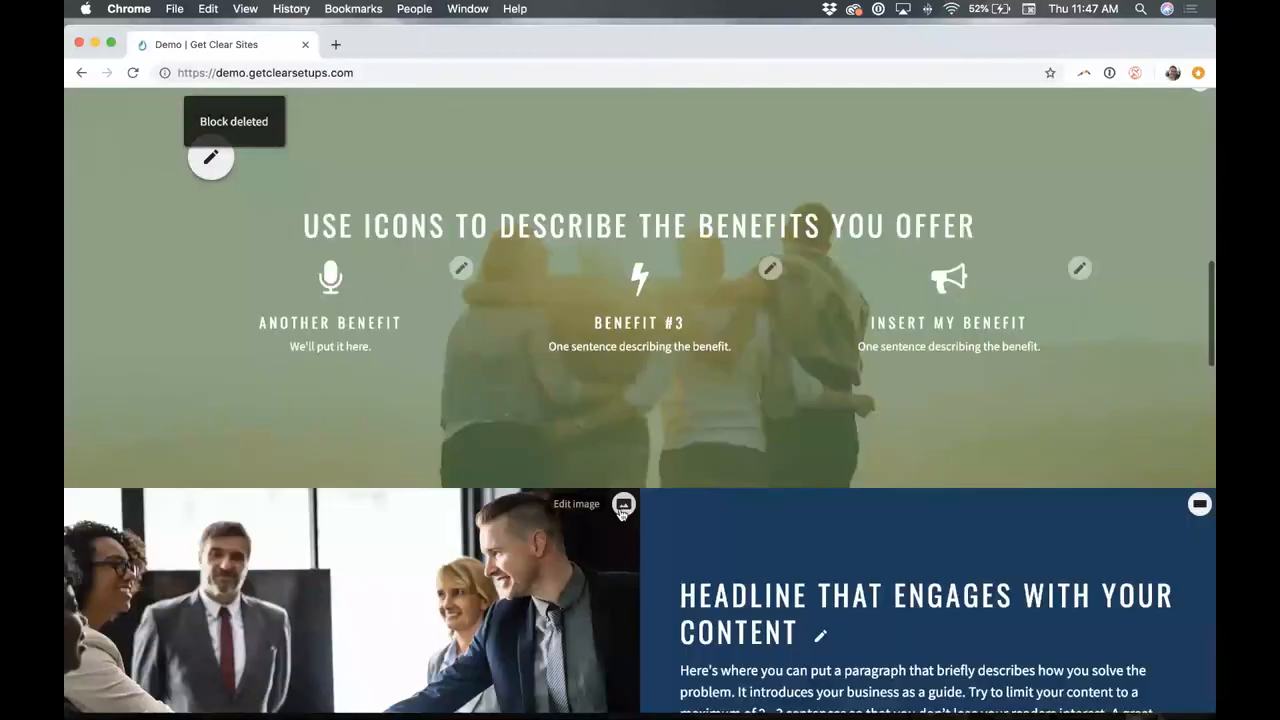
pyautogui.scroll(-10, 650, 512)
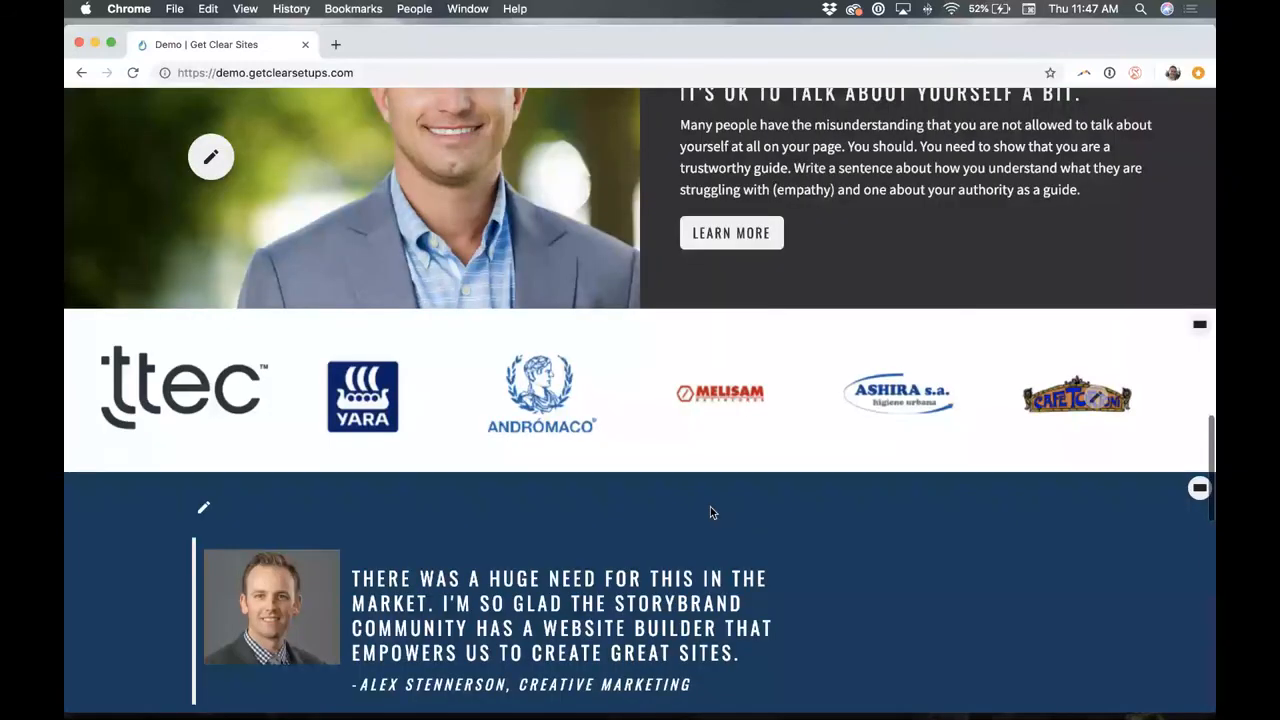
pyautogui.scroll(-4, 710, 507)
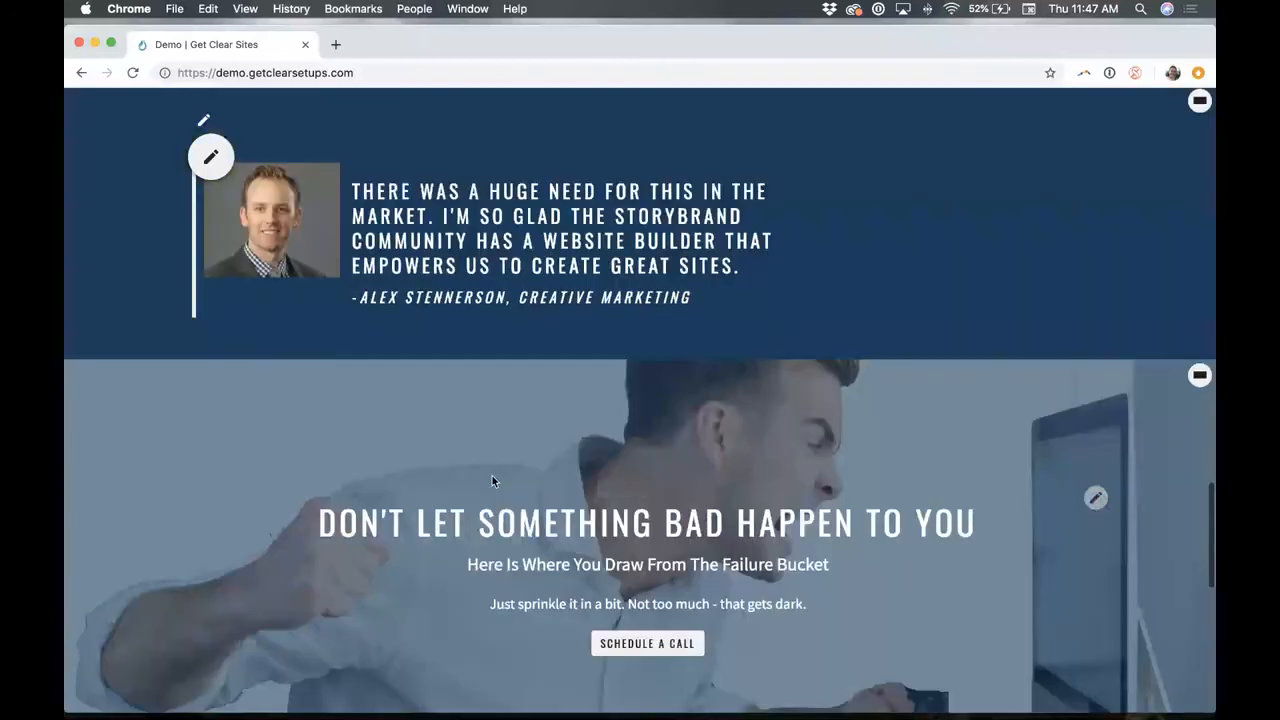
pyautogui.scroll(-7, 492, 475)
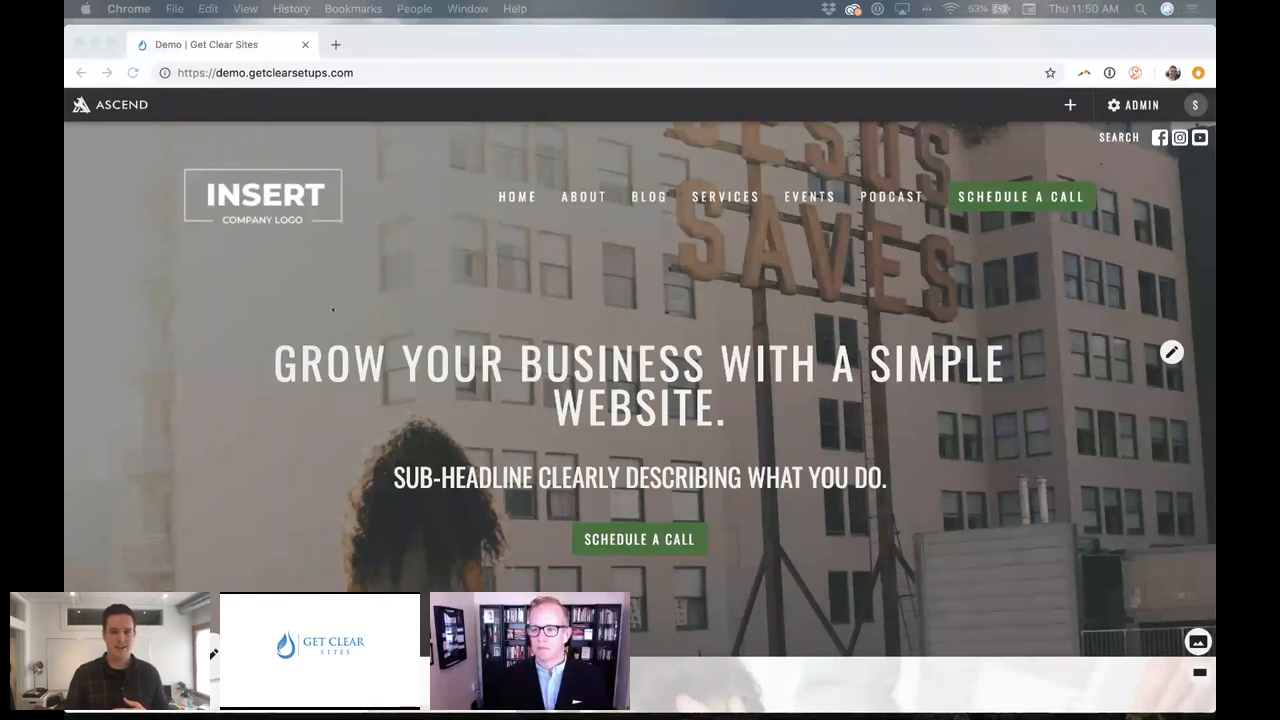
# Open the SEO settings of the home page through the link at the end of its footer.
pyautogui.scroll(-10, 333, 310)
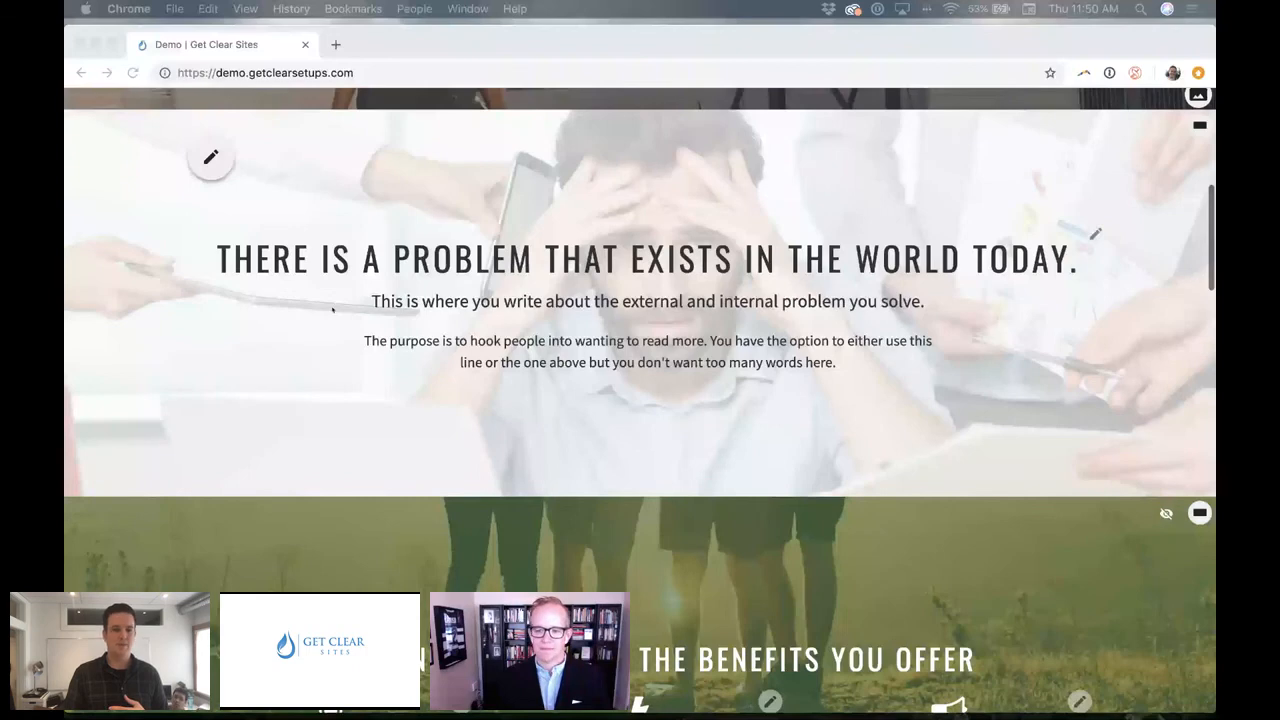
pyautogui.scroll(-20, 333, 310)
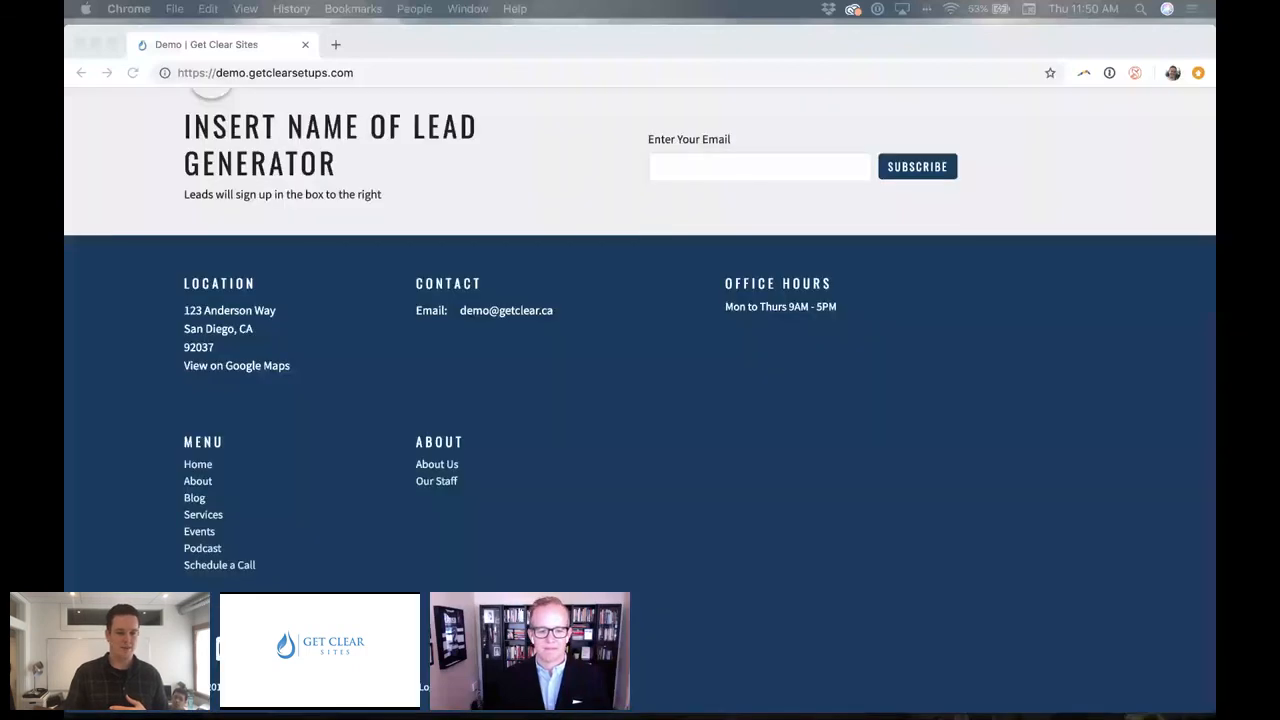
pyautogui.click(432, 687)
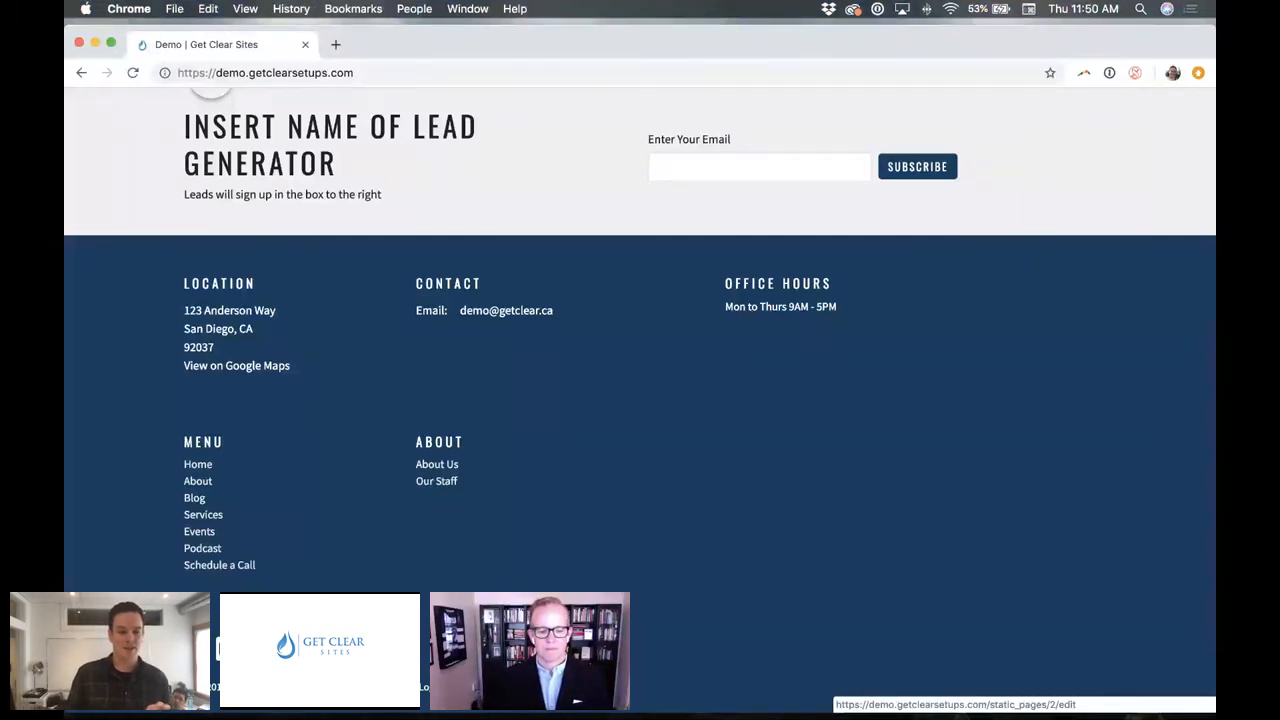
pyautogui.click(468, 687)
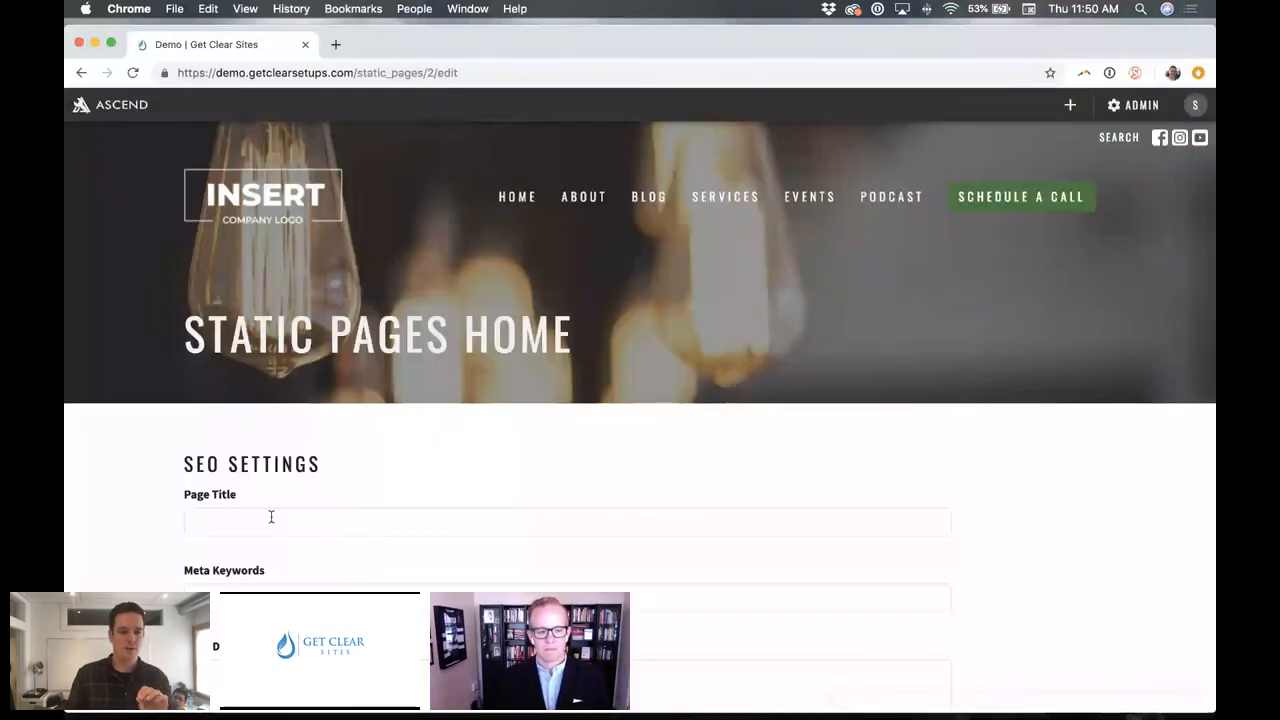
# Look over the Page Title, Meta Keywords and Meta Description fields without filling them in, and return to the home page.
pyautogui.scroll(-2, 271, 517)
pyautogui.click(245, 344)
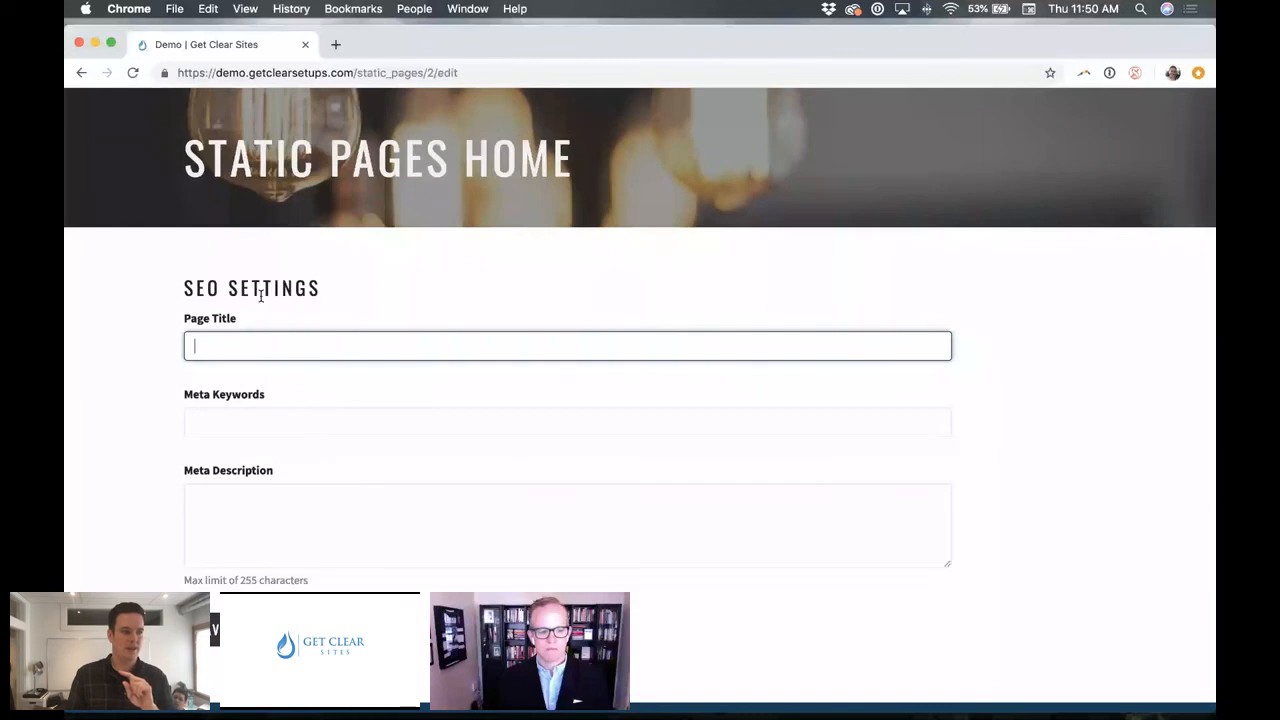
pyautogui.click(216, 427)
pyautogui.click(219, 501)
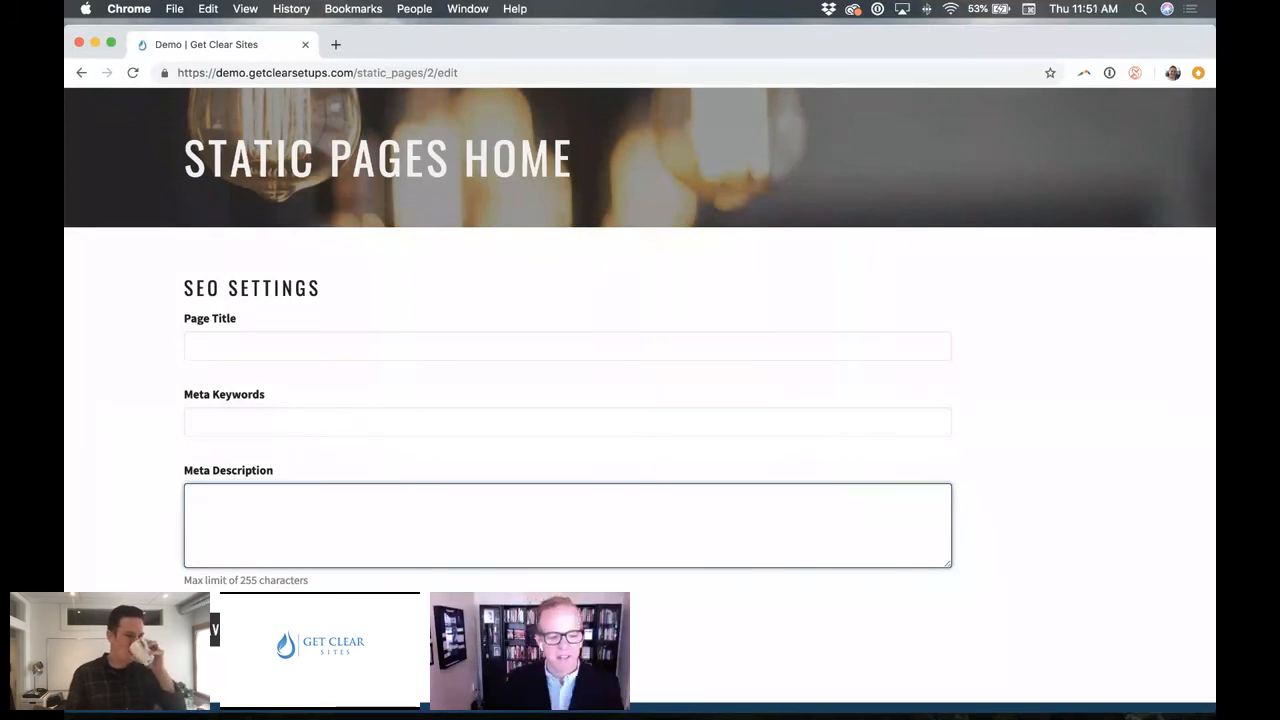
pyautogui.scroll(3, 237, 177)
pyautogui.click(297, 194)
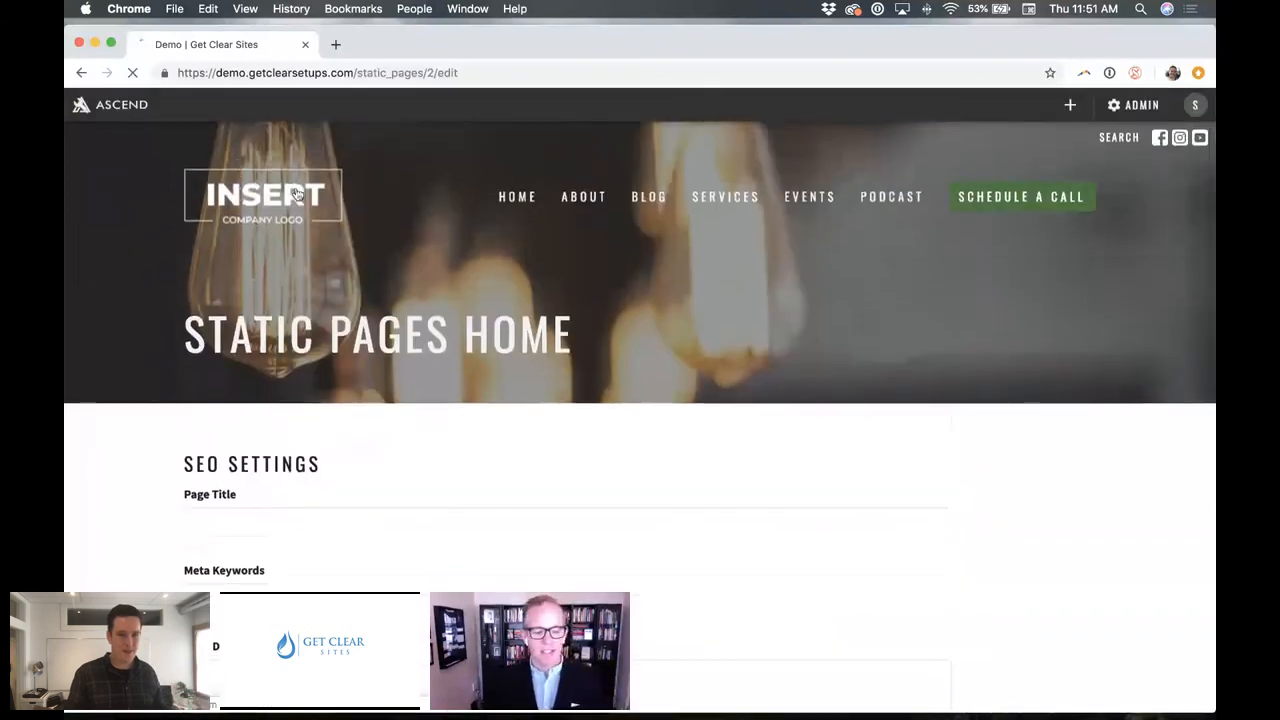